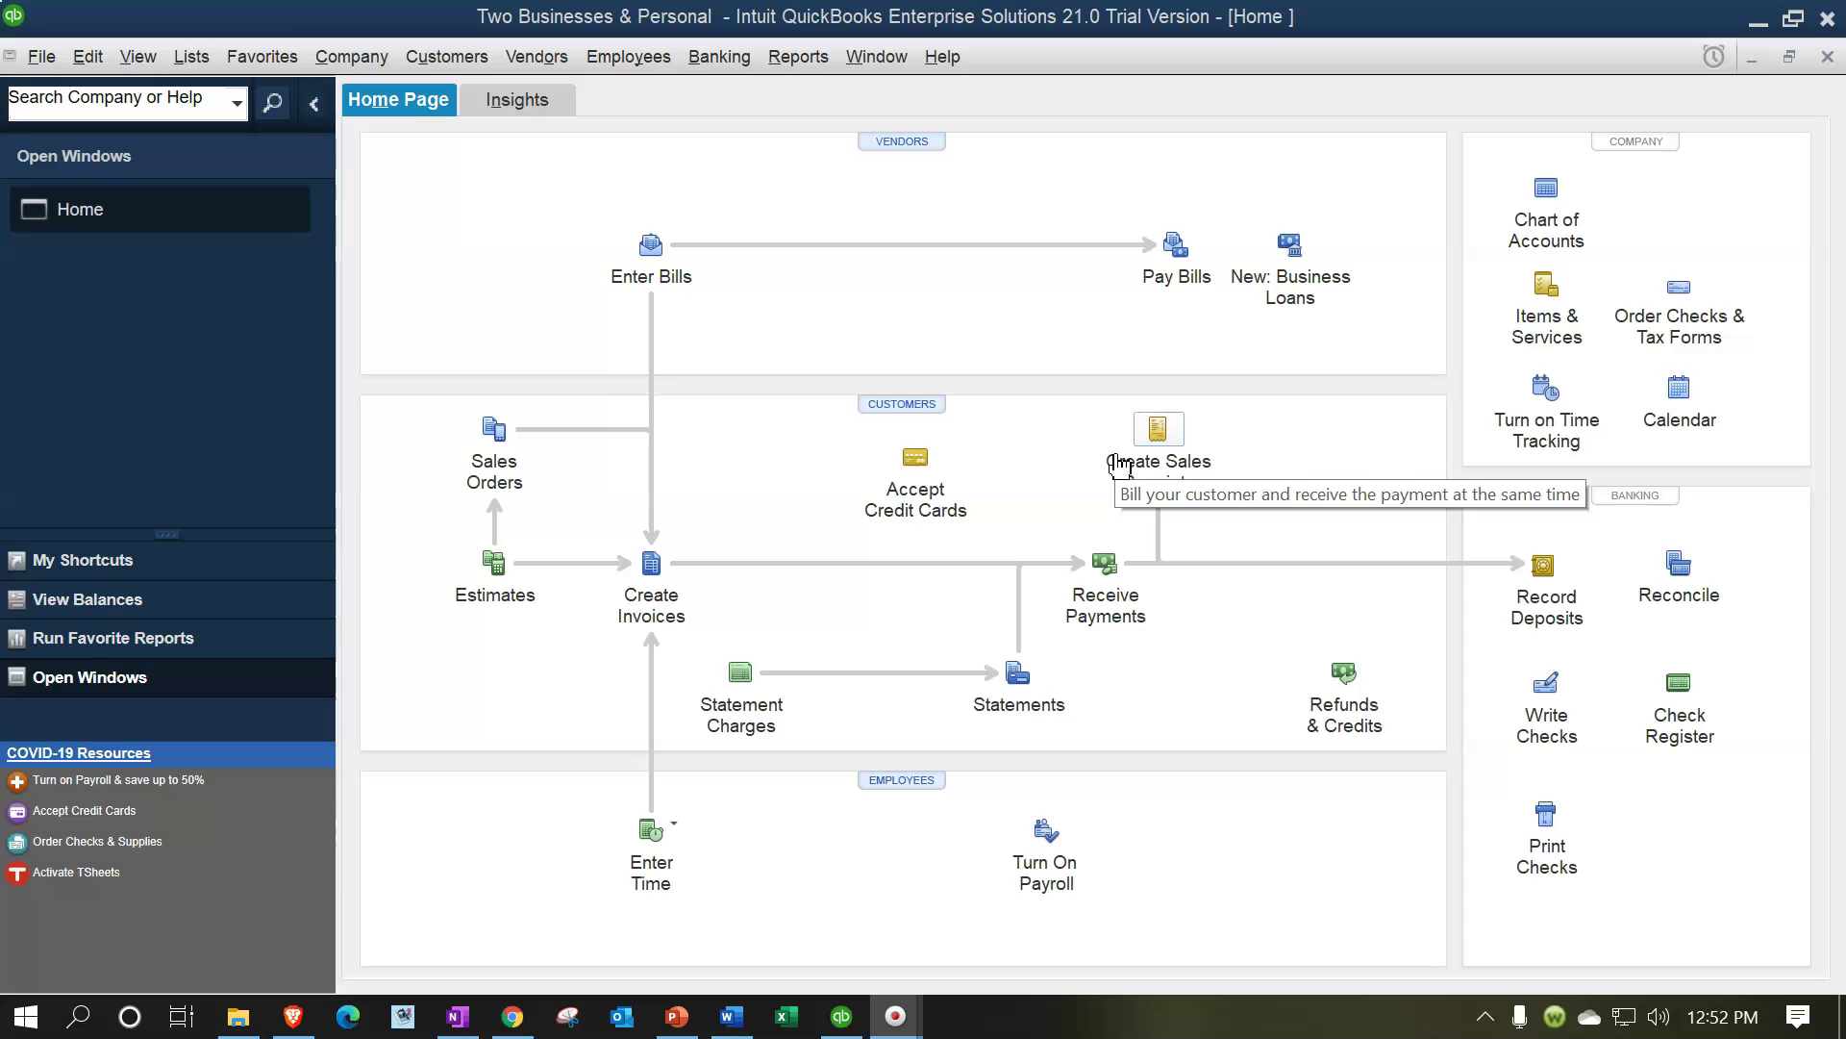
# Start a new sales receipt and review the accounts available for its deposit
pyautogui.click(1172, 449)
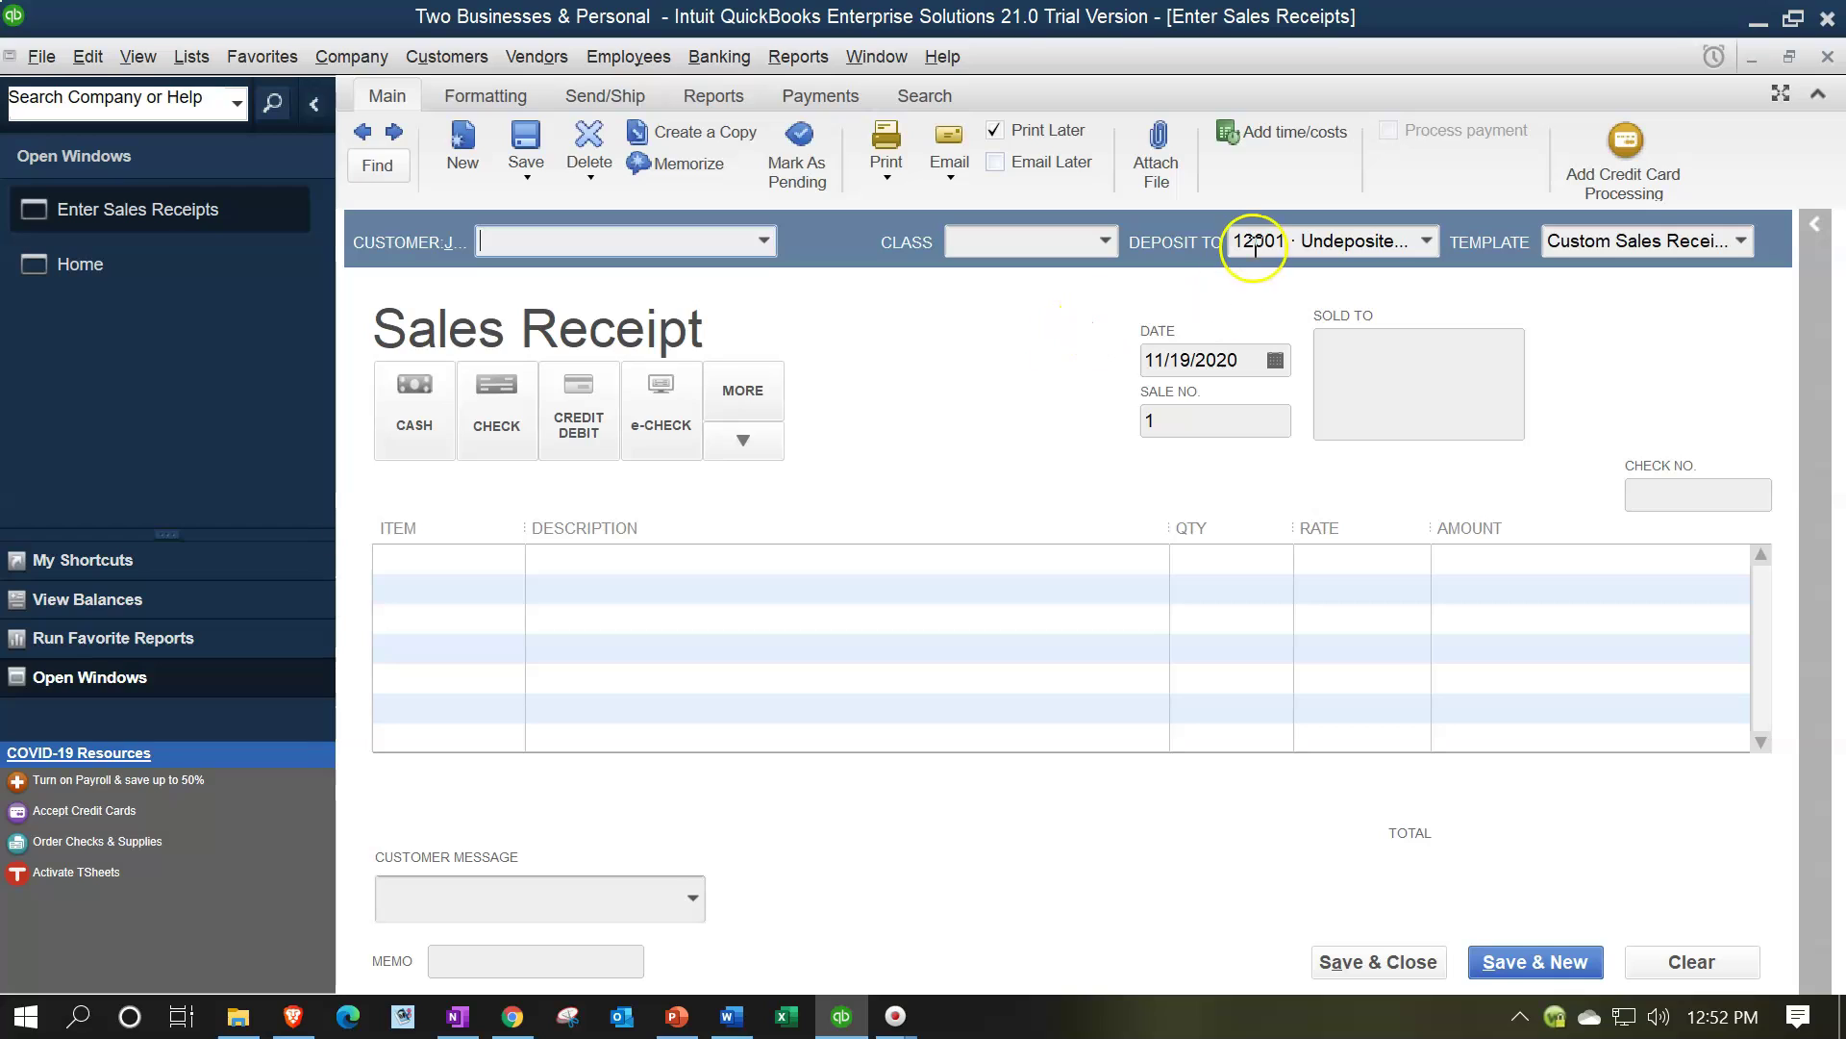
pyautogui.click(1427, 240)
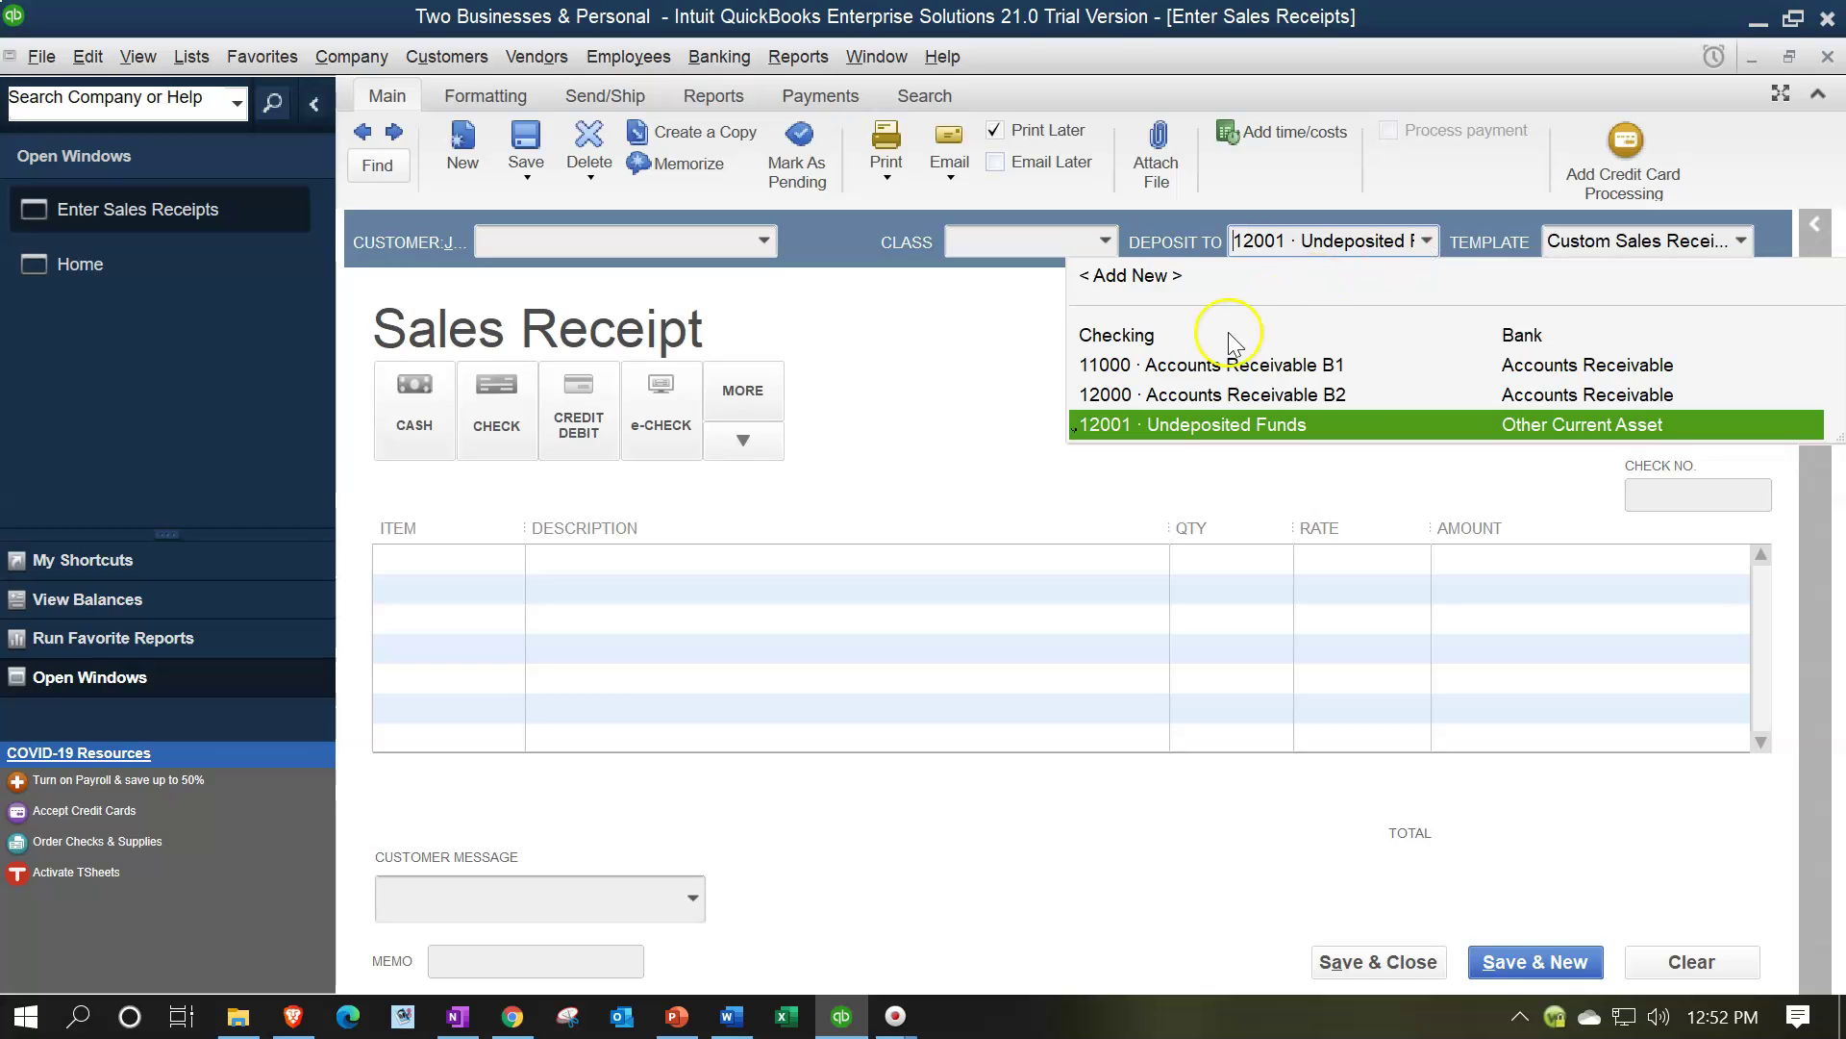
pyautogui.click(1012, 343)
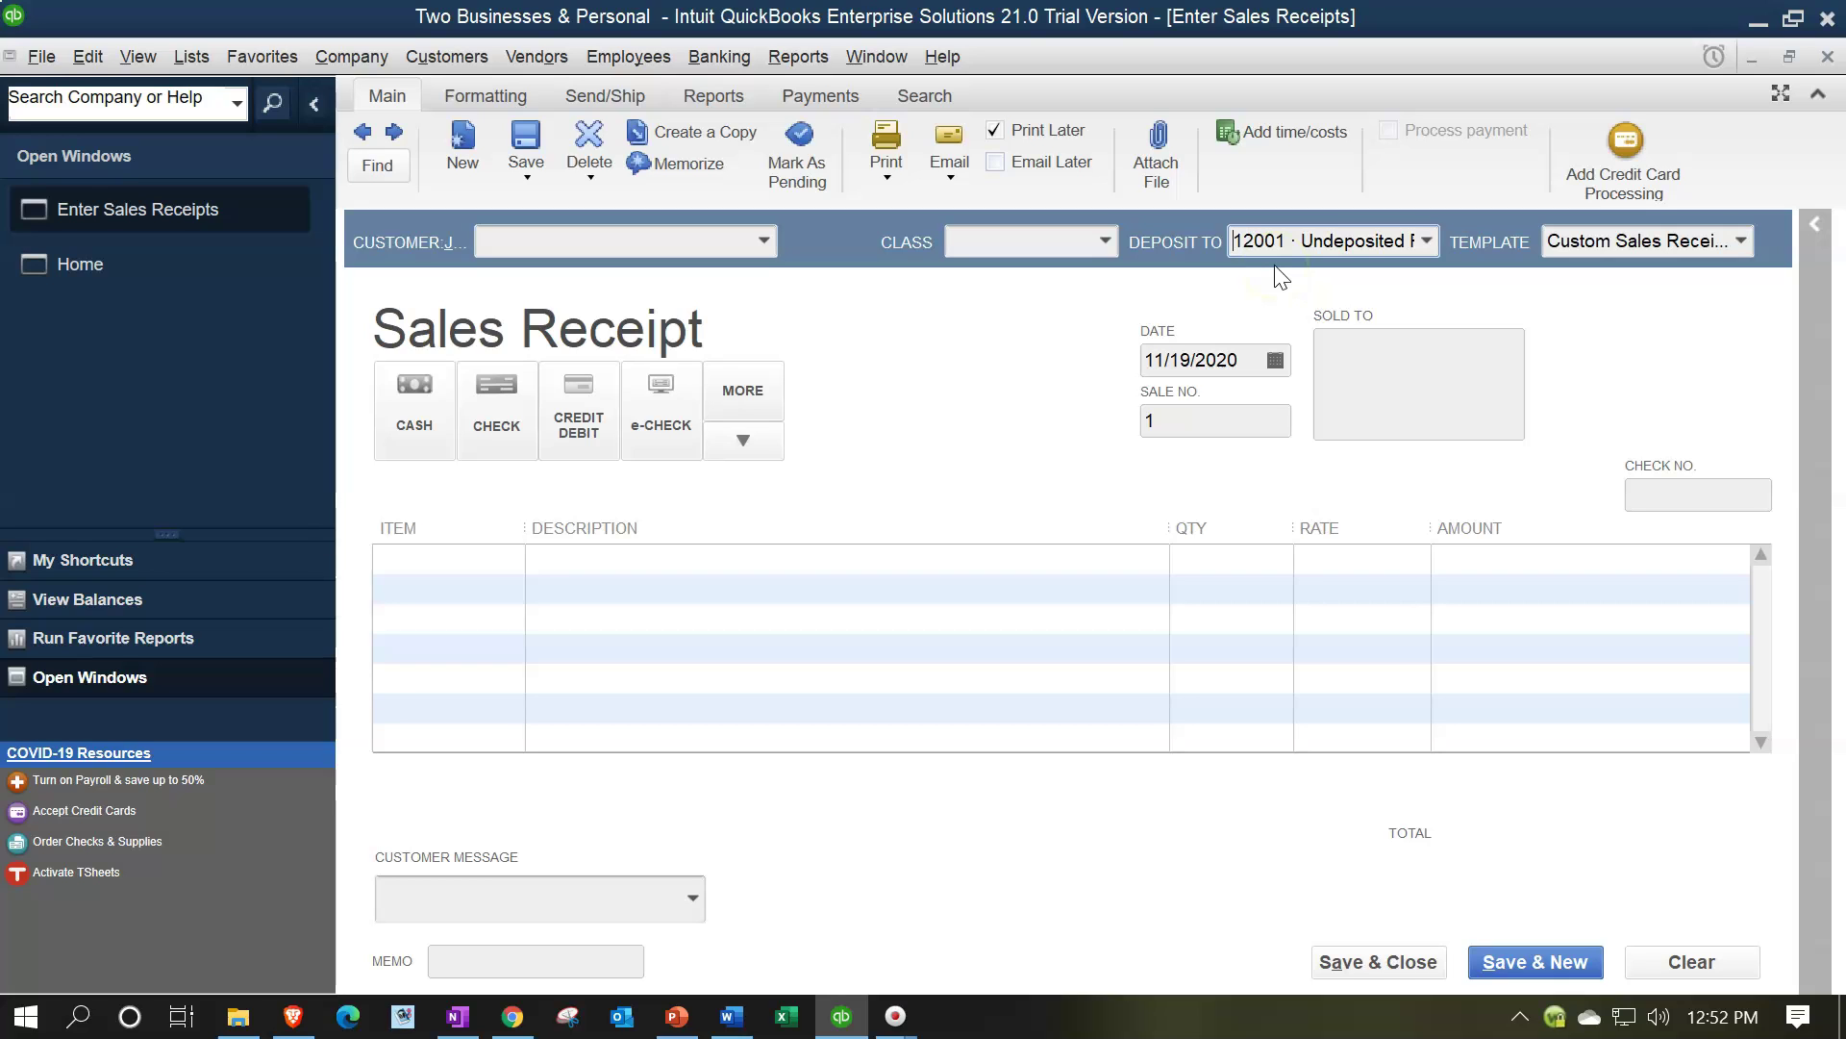
# Check the company payments preference for using Undeposited Funds as the default deposit account, and review the receipt's deposit account choices again
pyautogui.click(94, 63)
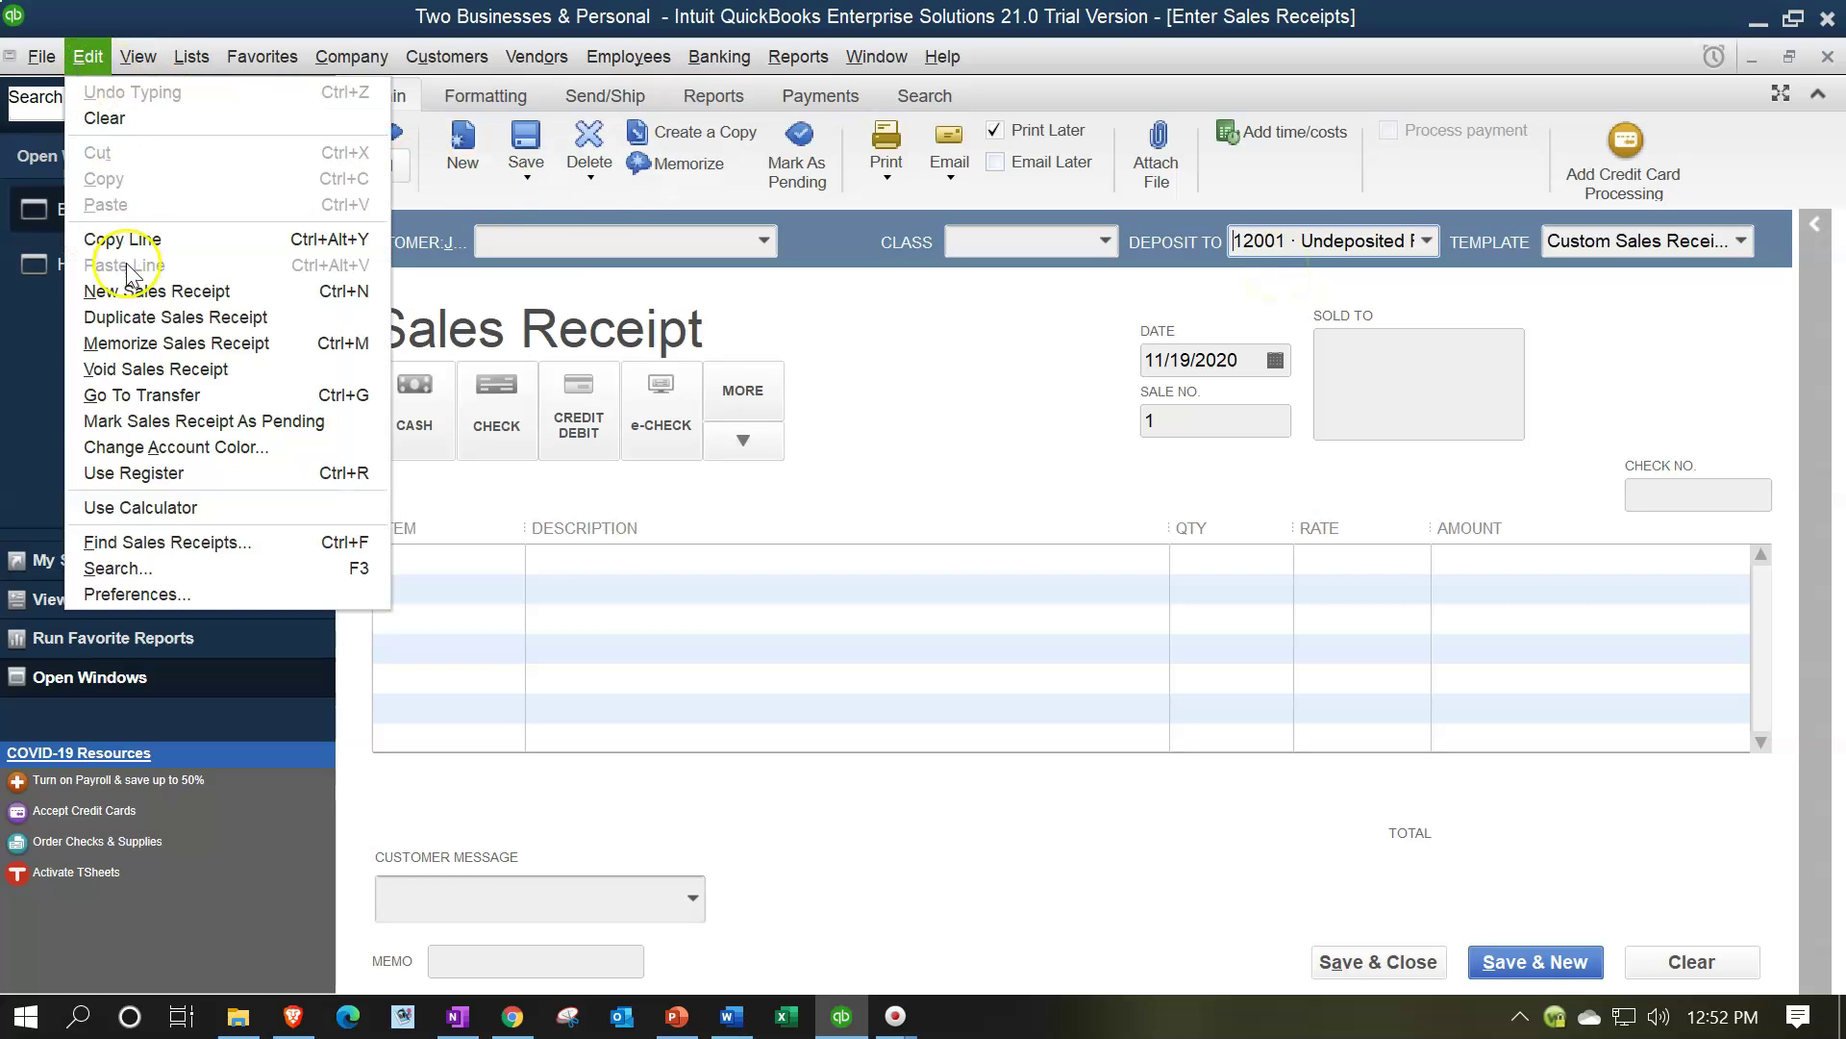
pyautogui.click(169, 596)
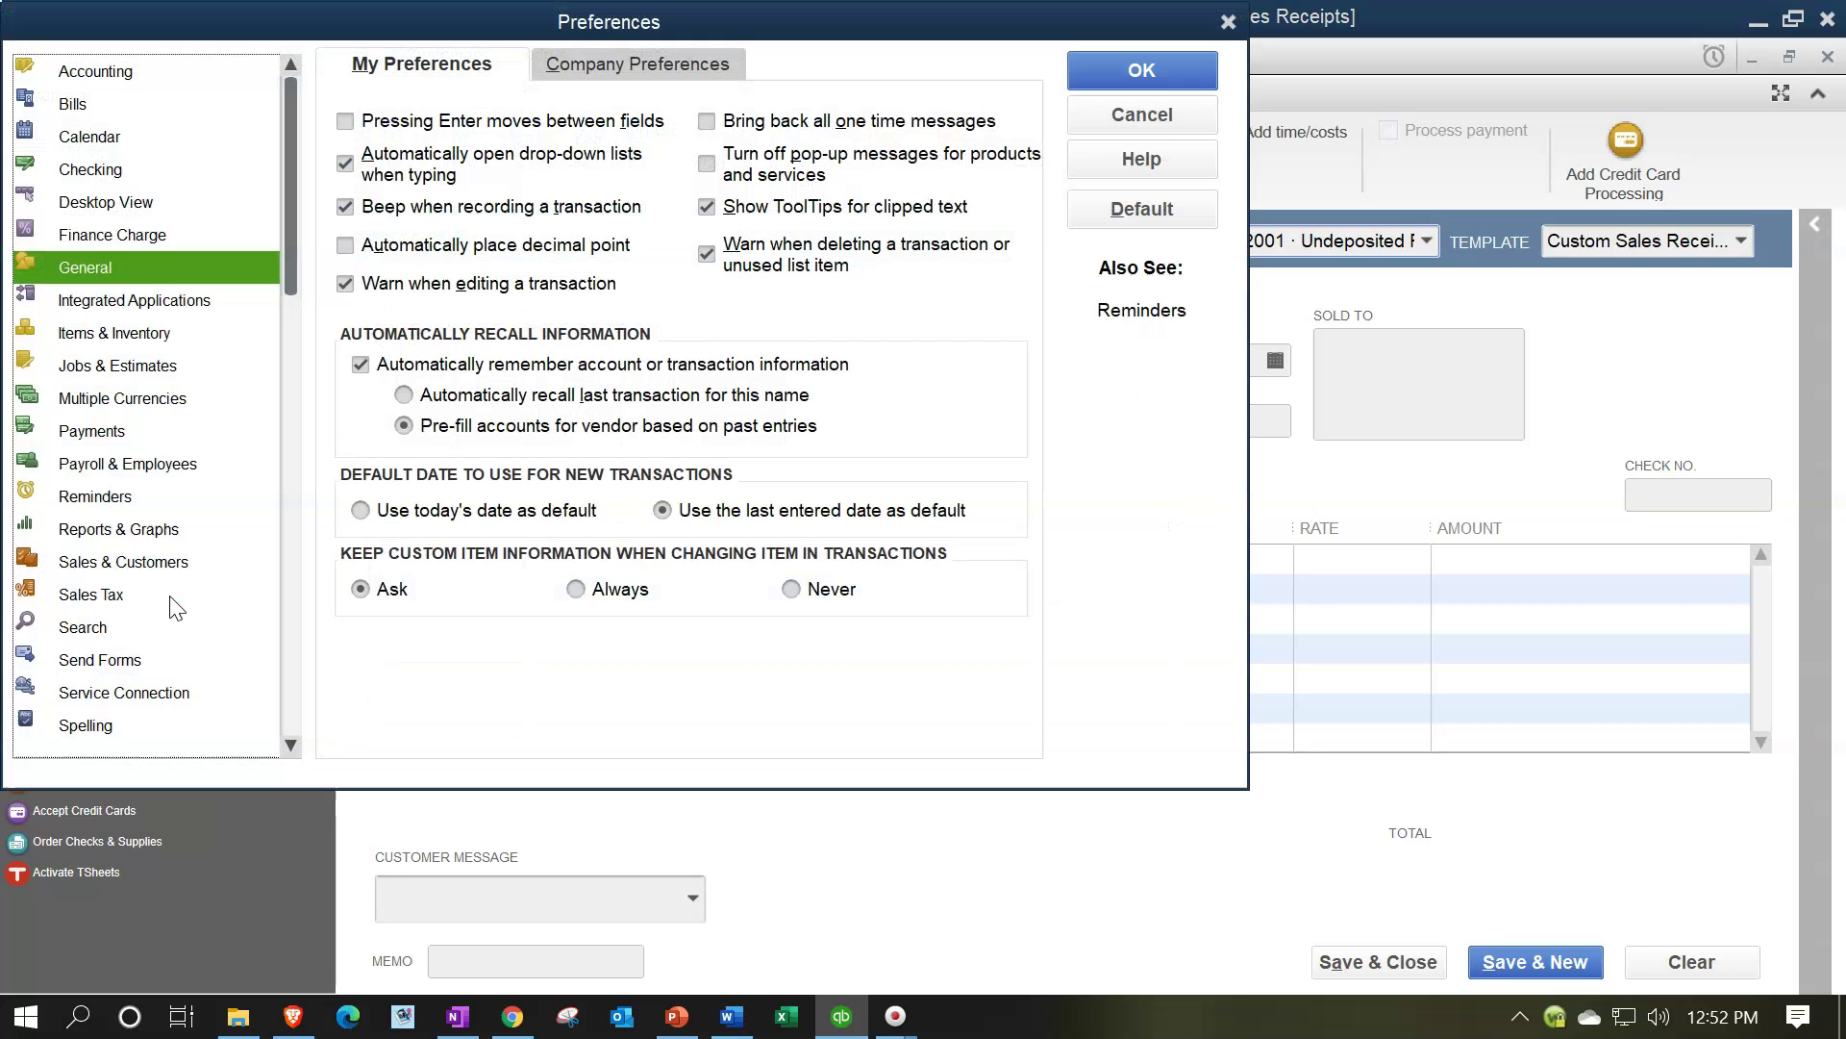
pyautogui.click(96, 71)
pyautogui.click(625, 77)
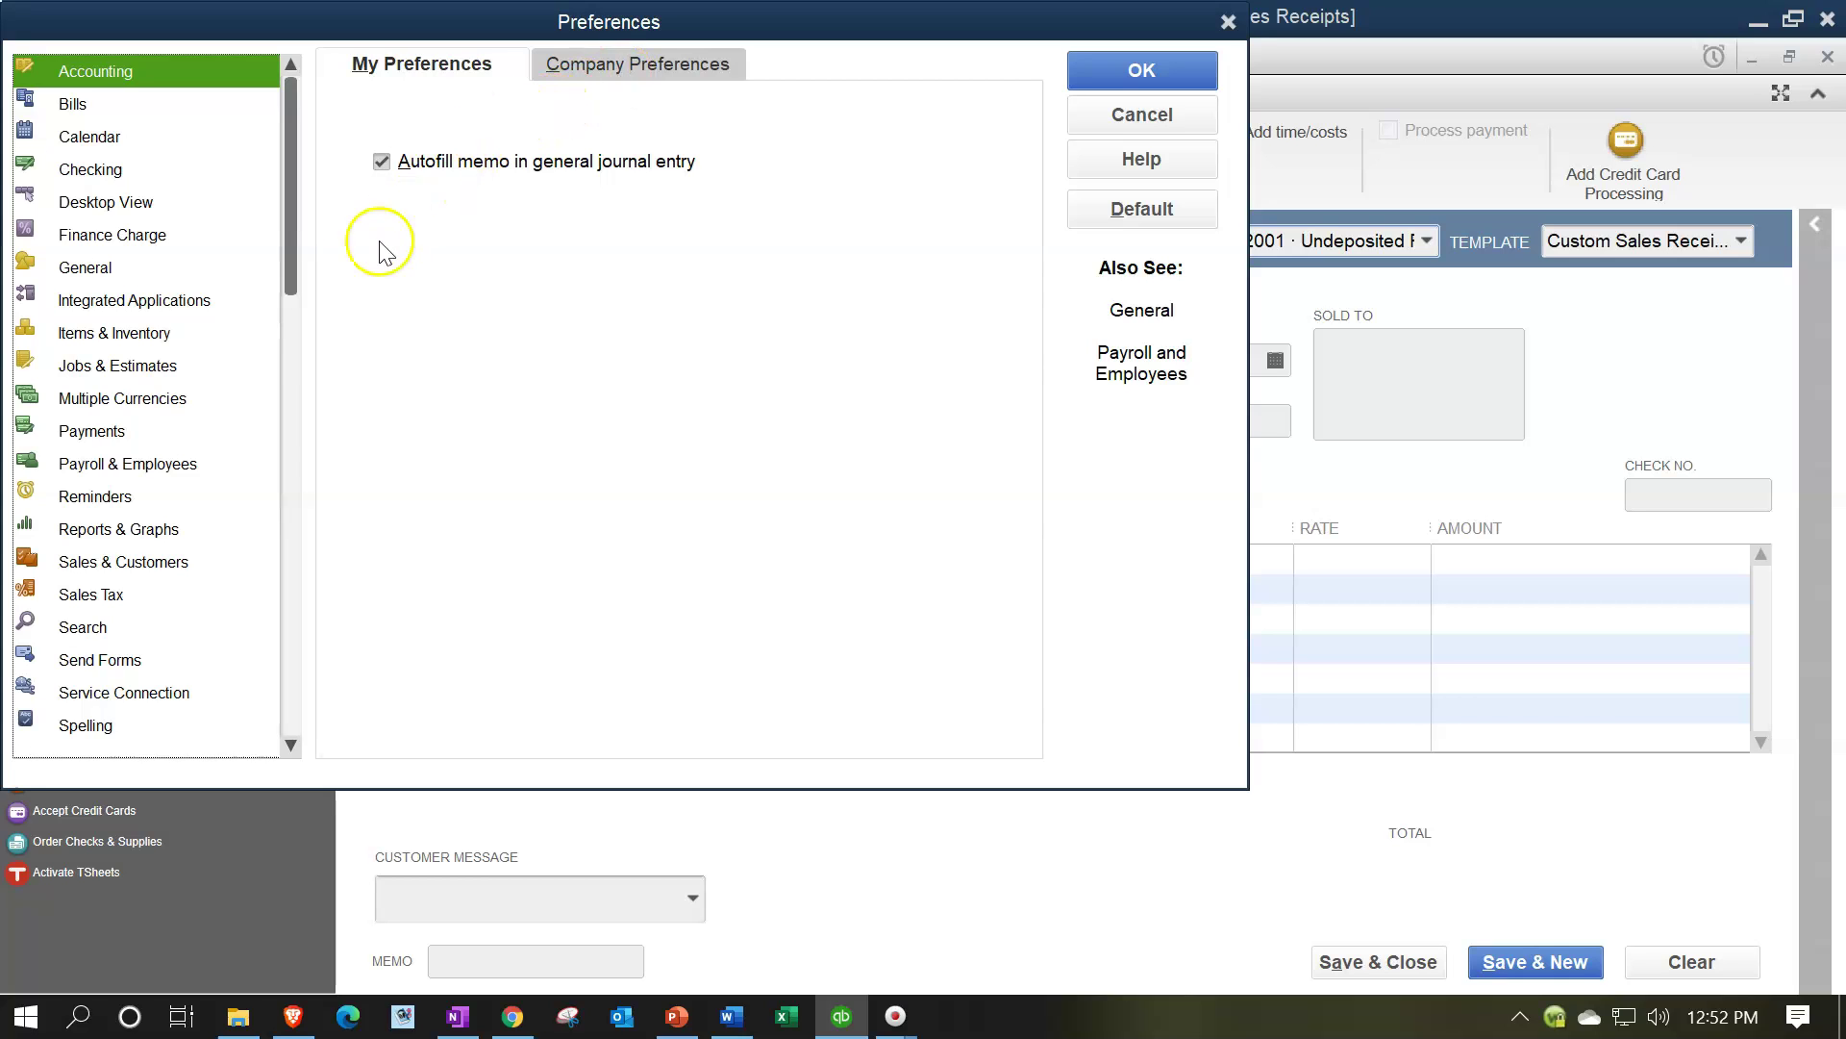
pyautogui.click(122, 441)
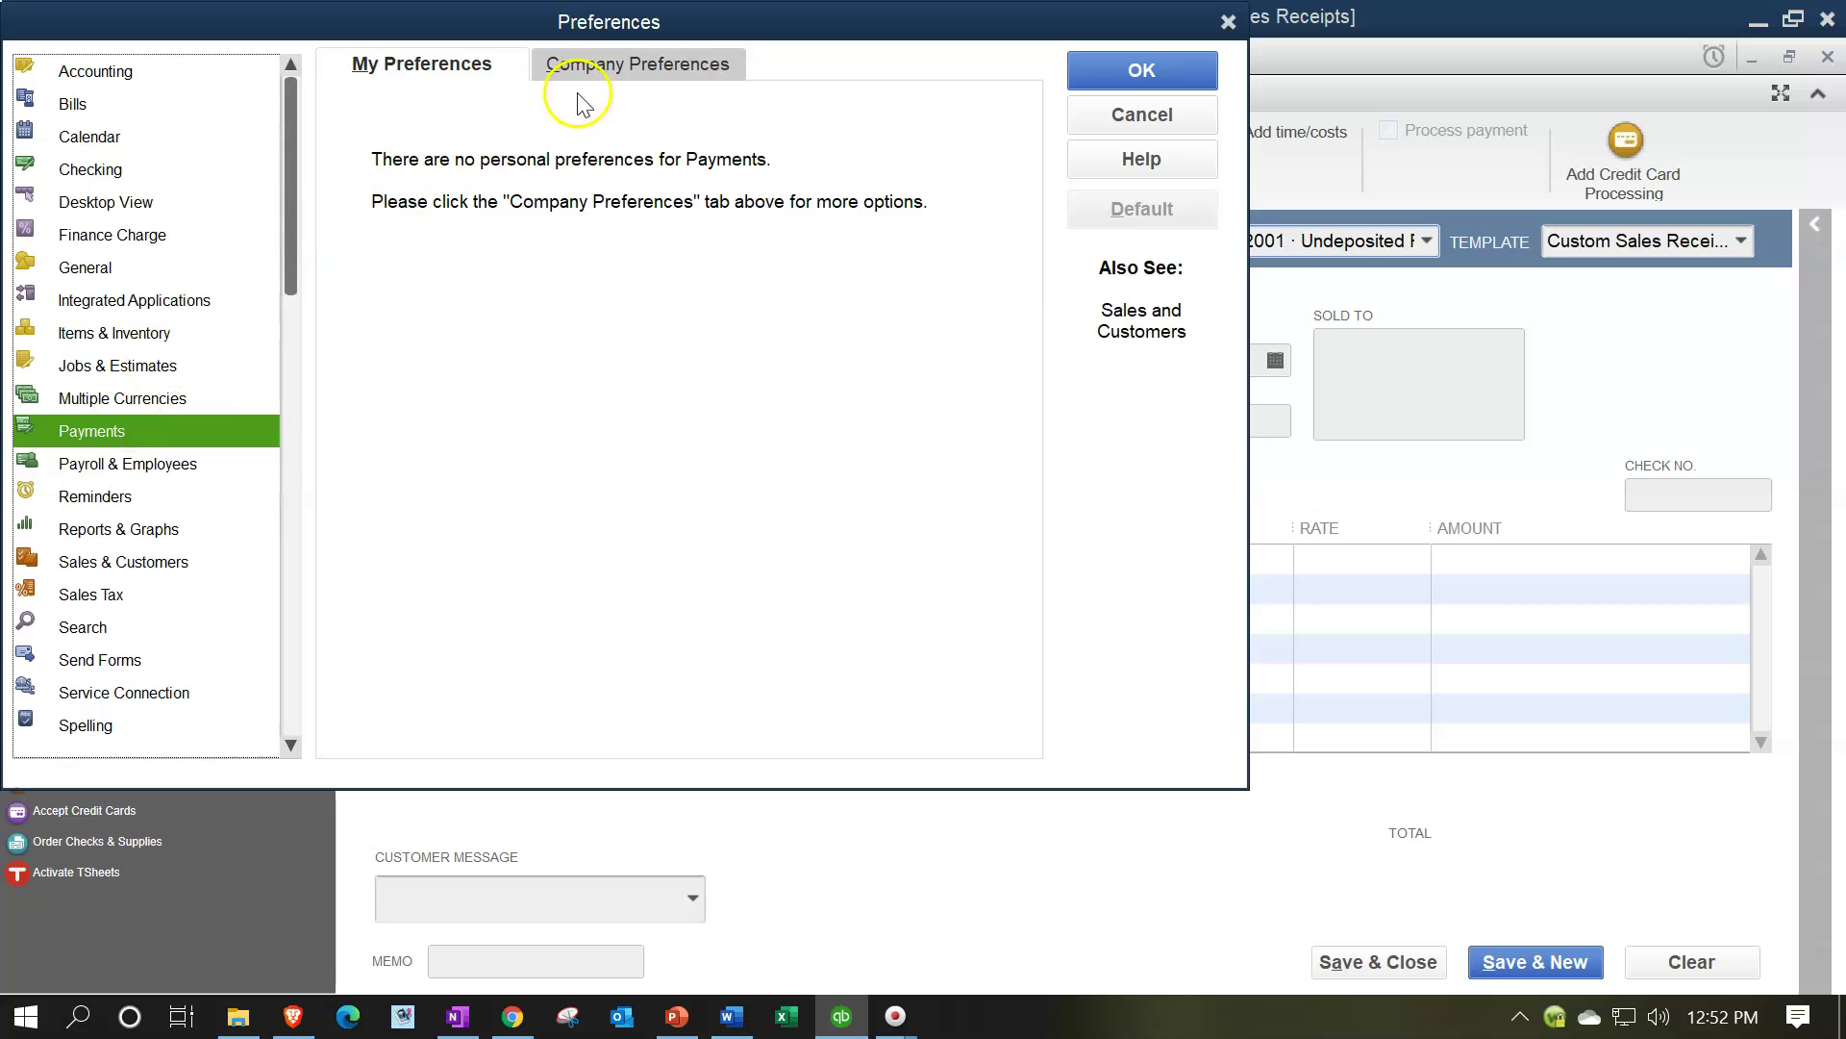
pyautogui.click(608, 64)
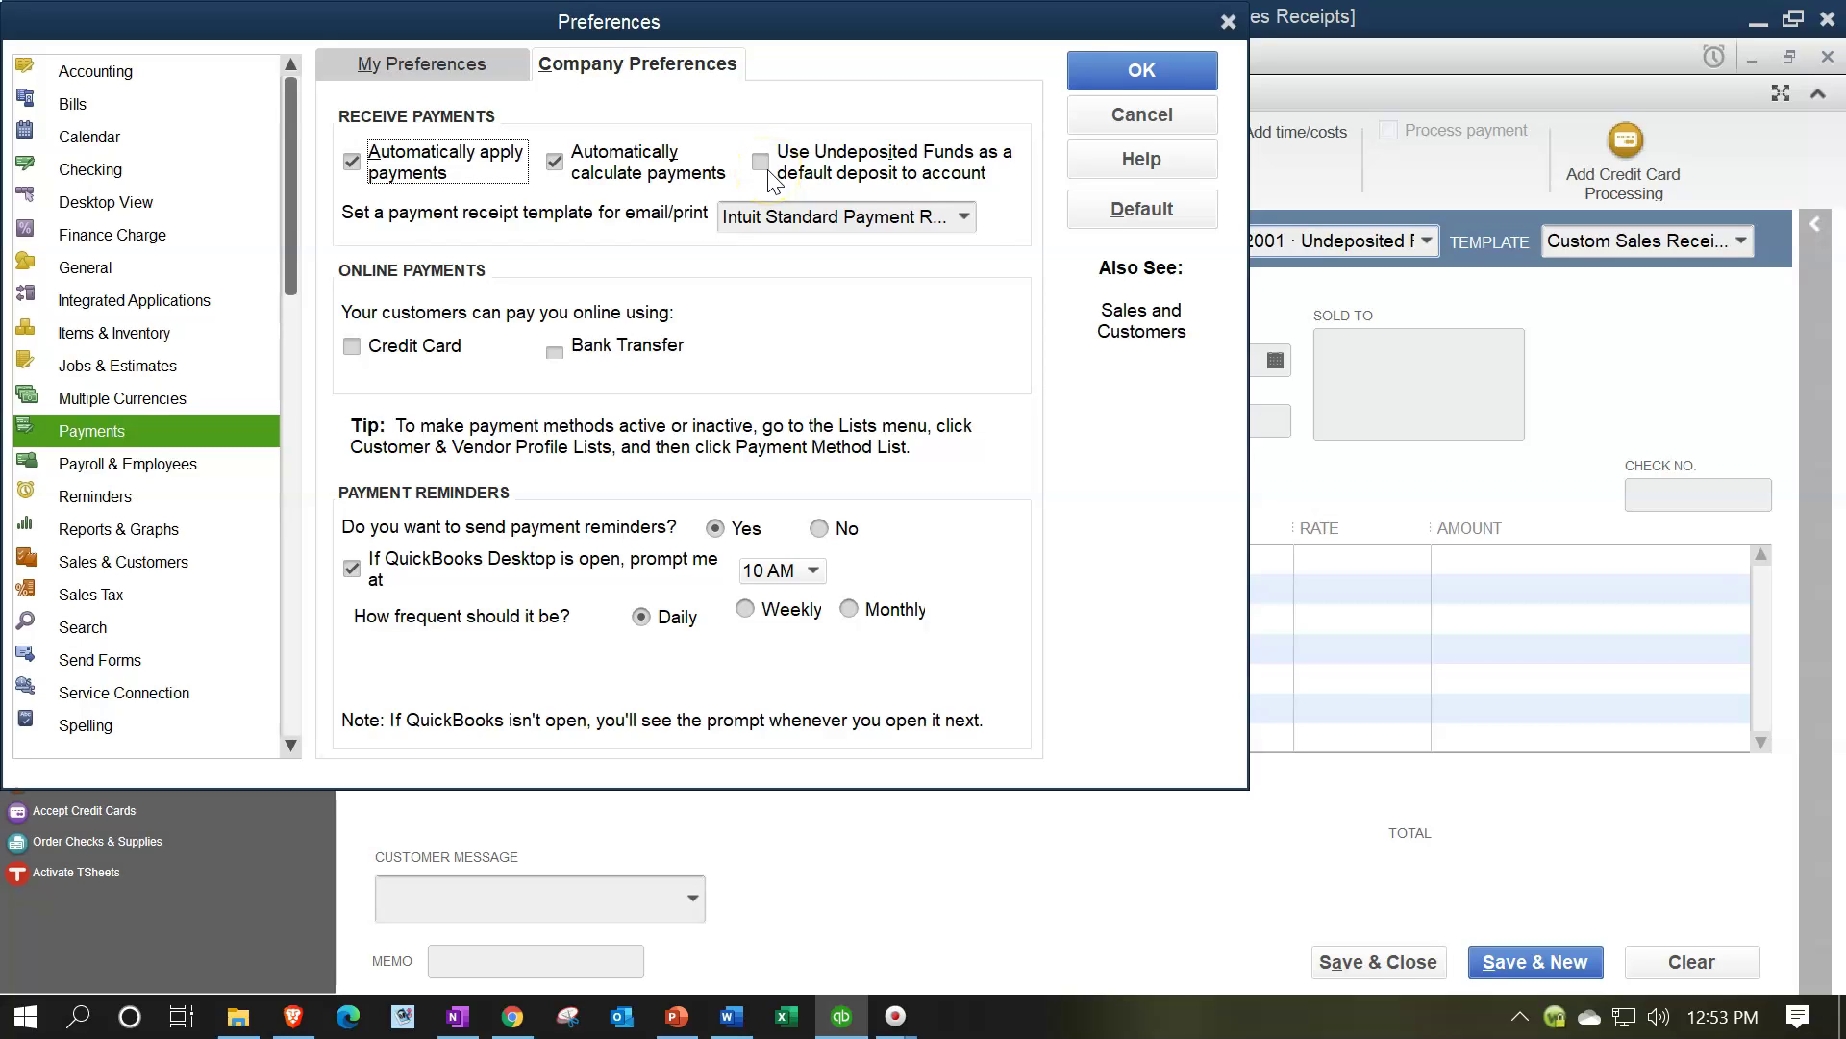
pyautogui.click(1228, 25)
pyautogui.click(1433, 243)
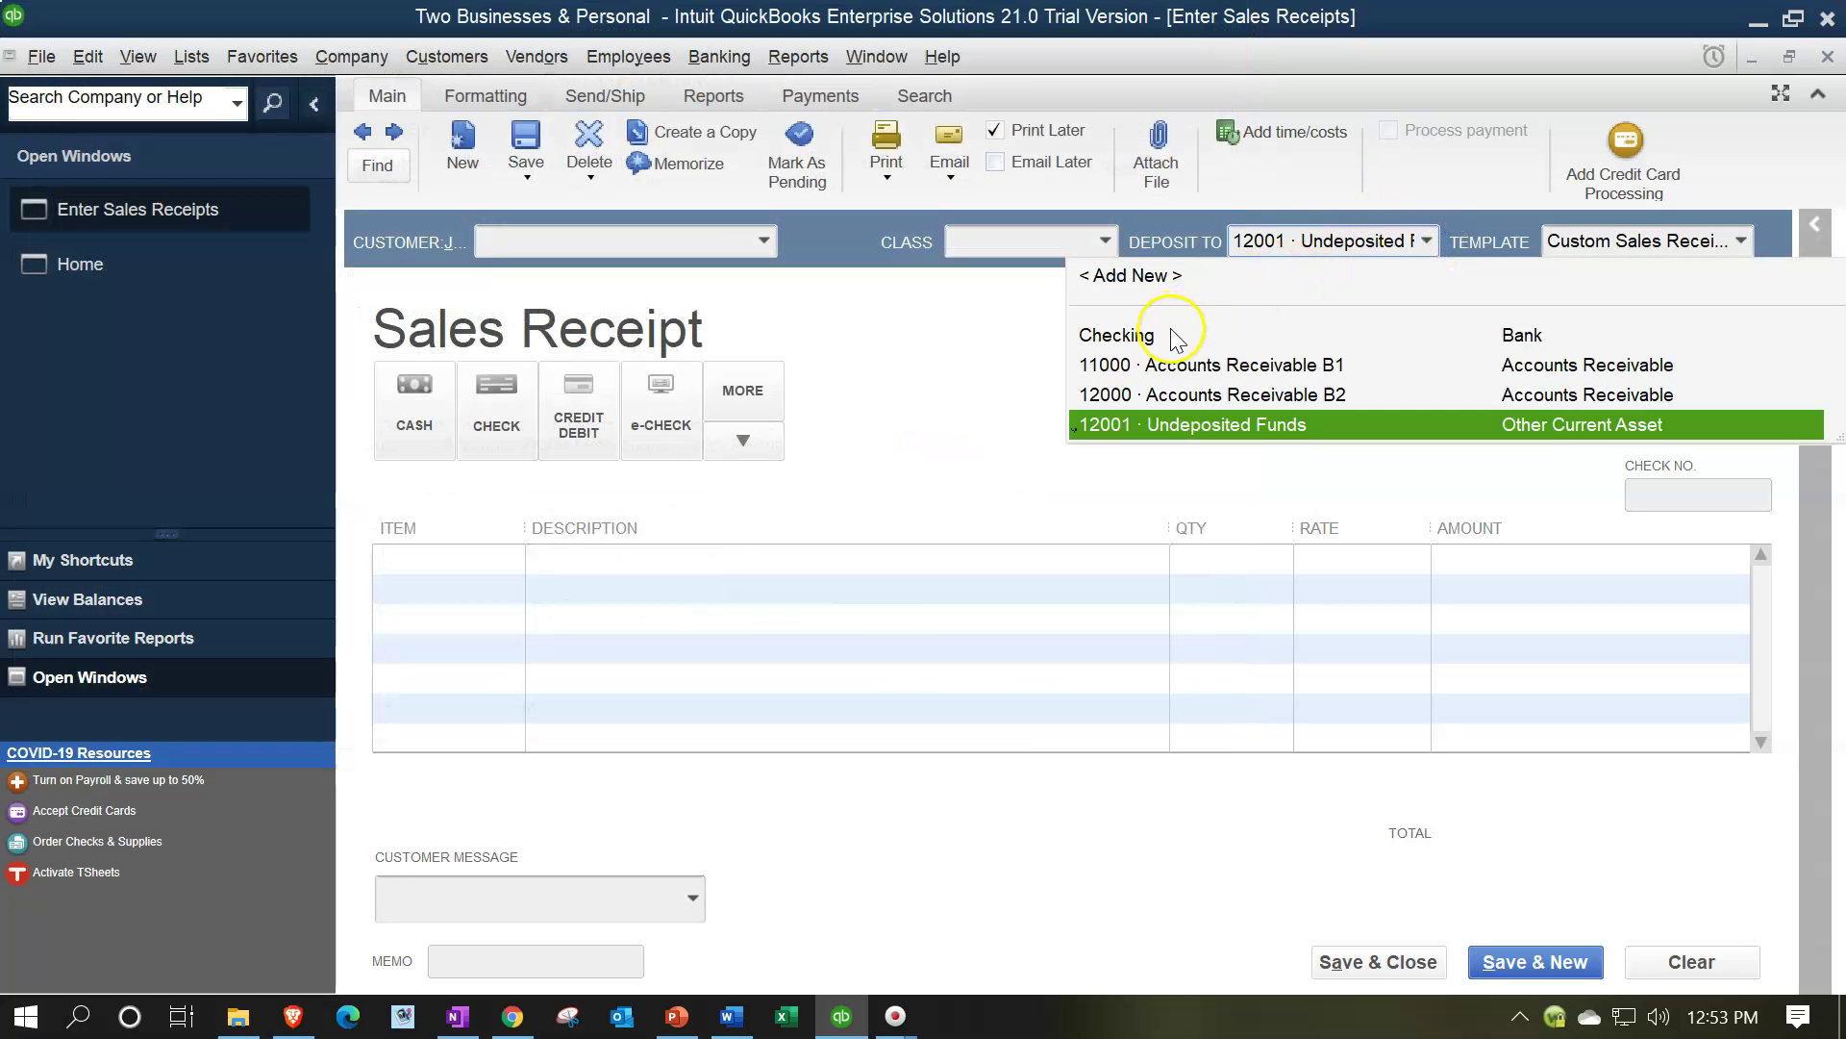
pyautogui.click(865, 323)
# Set the sales receipt's customer to Customer 7 B1
pyautogui.click(767, 240)
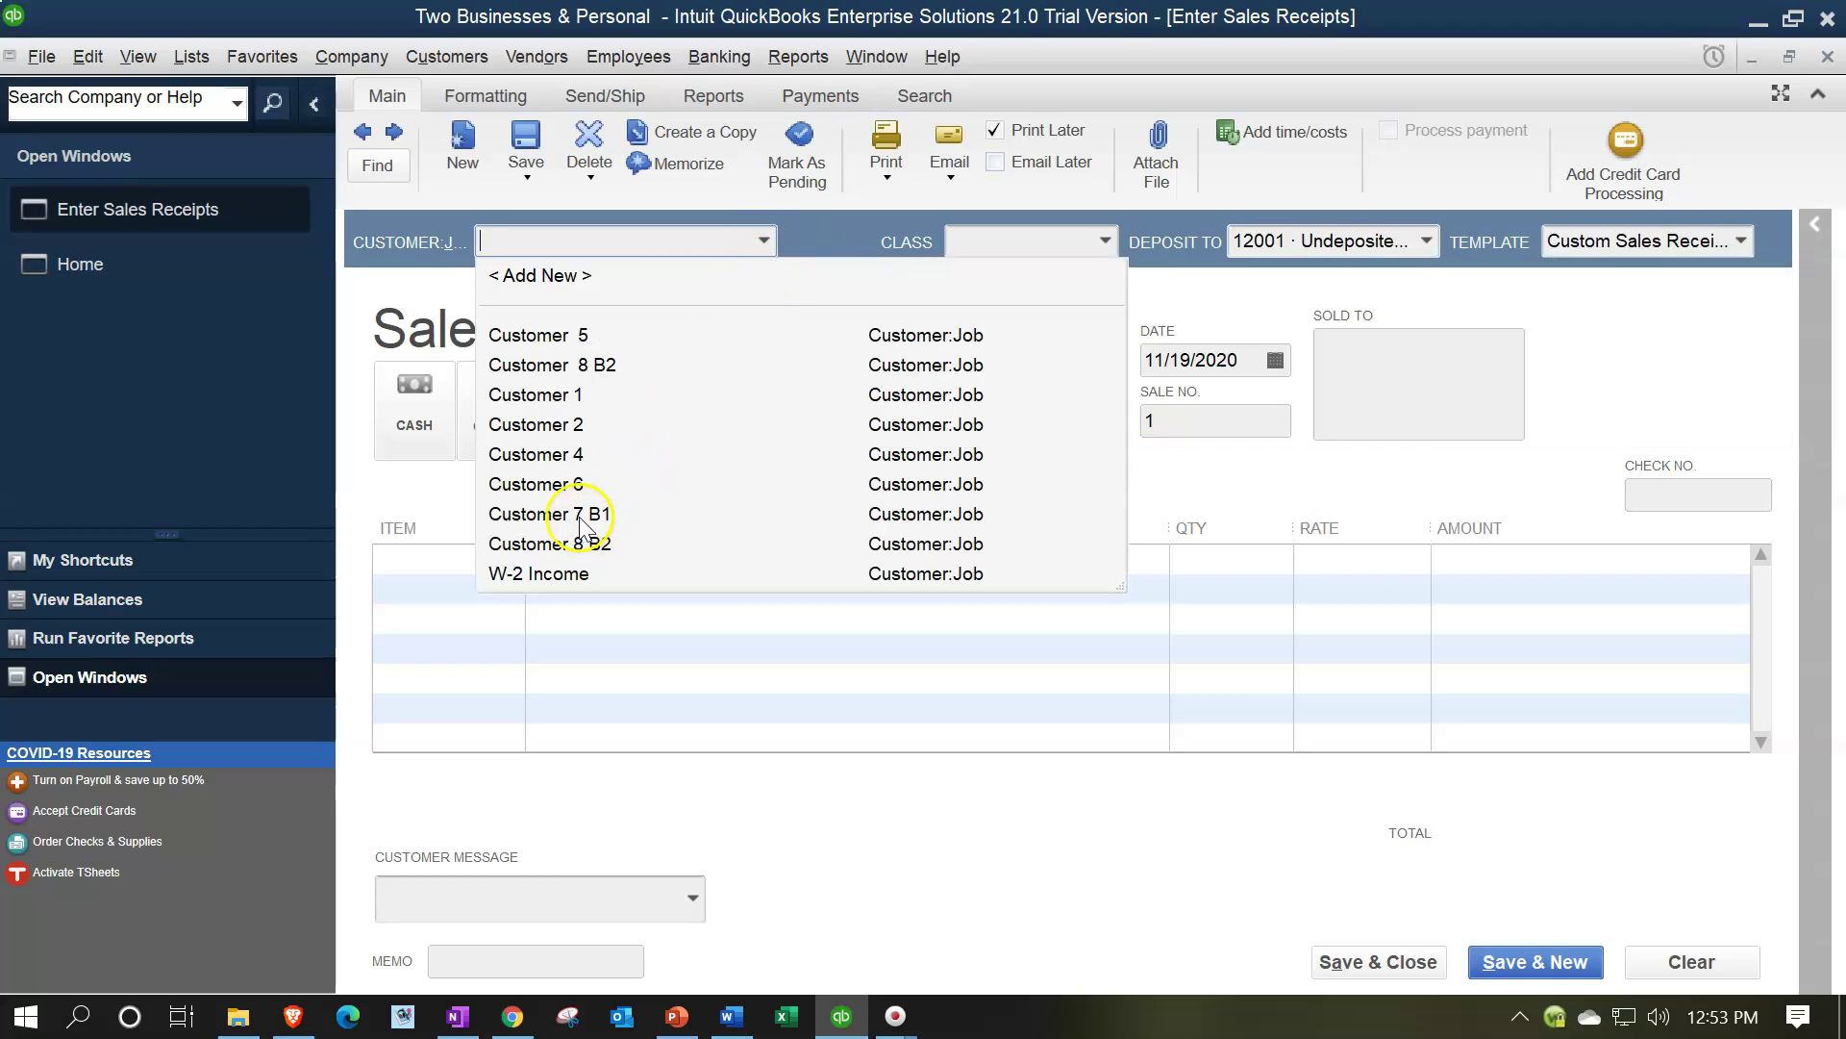
pyautogui.click(574, 515)
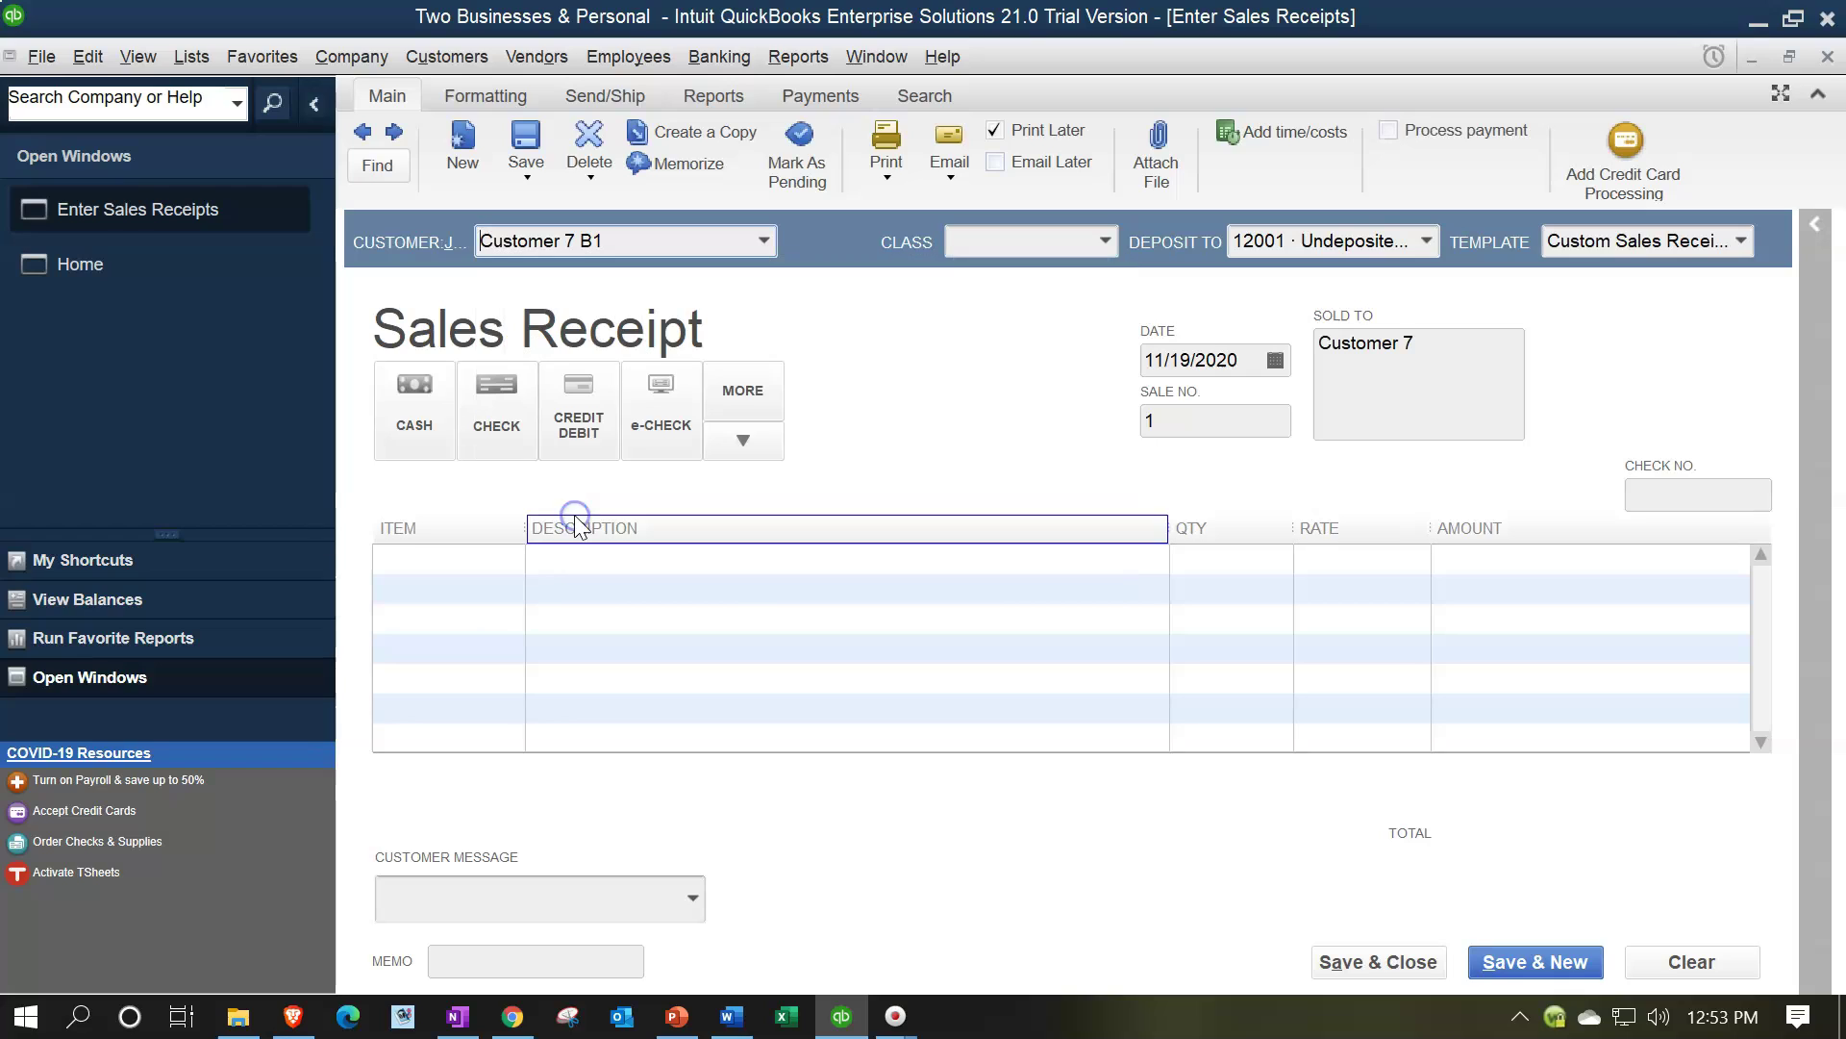
pyautogui.press('Tab')
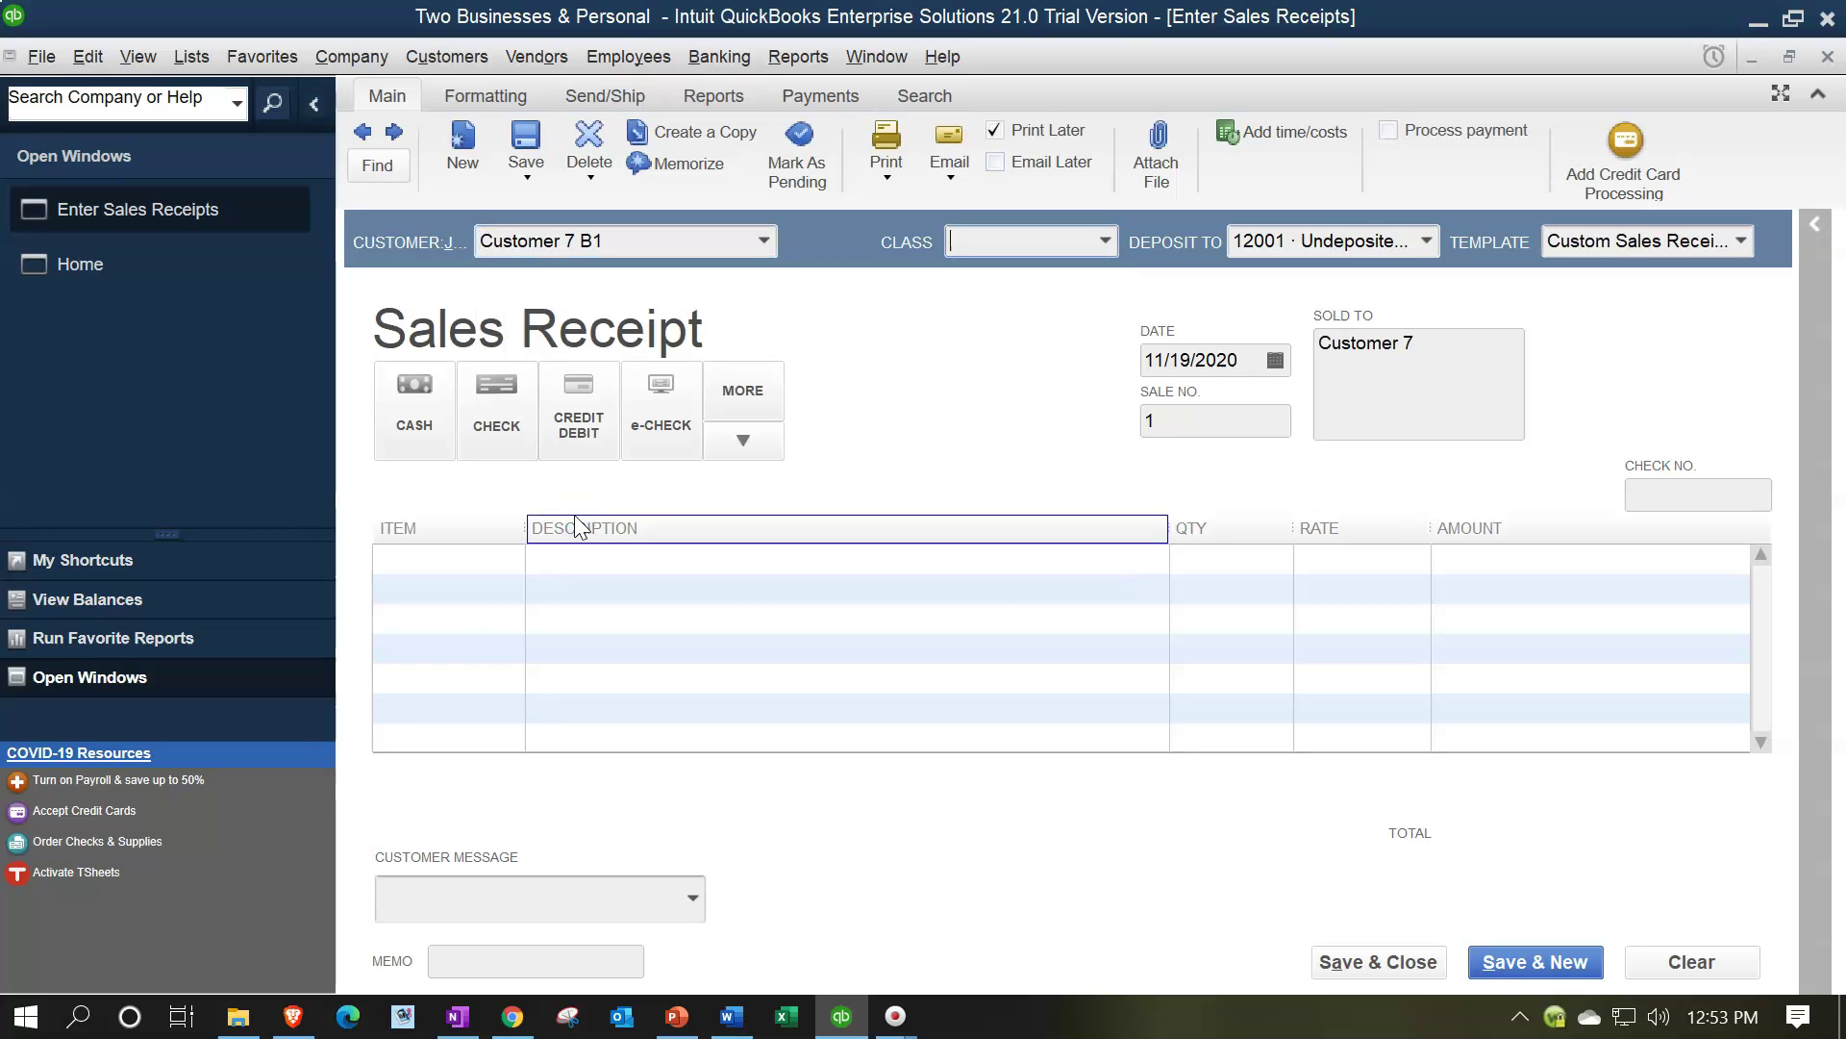
pyautogui.press('Tab')
pyautogui.press('Tab')
pyautogui.press('Tab')
pyautogui.press('Tab')
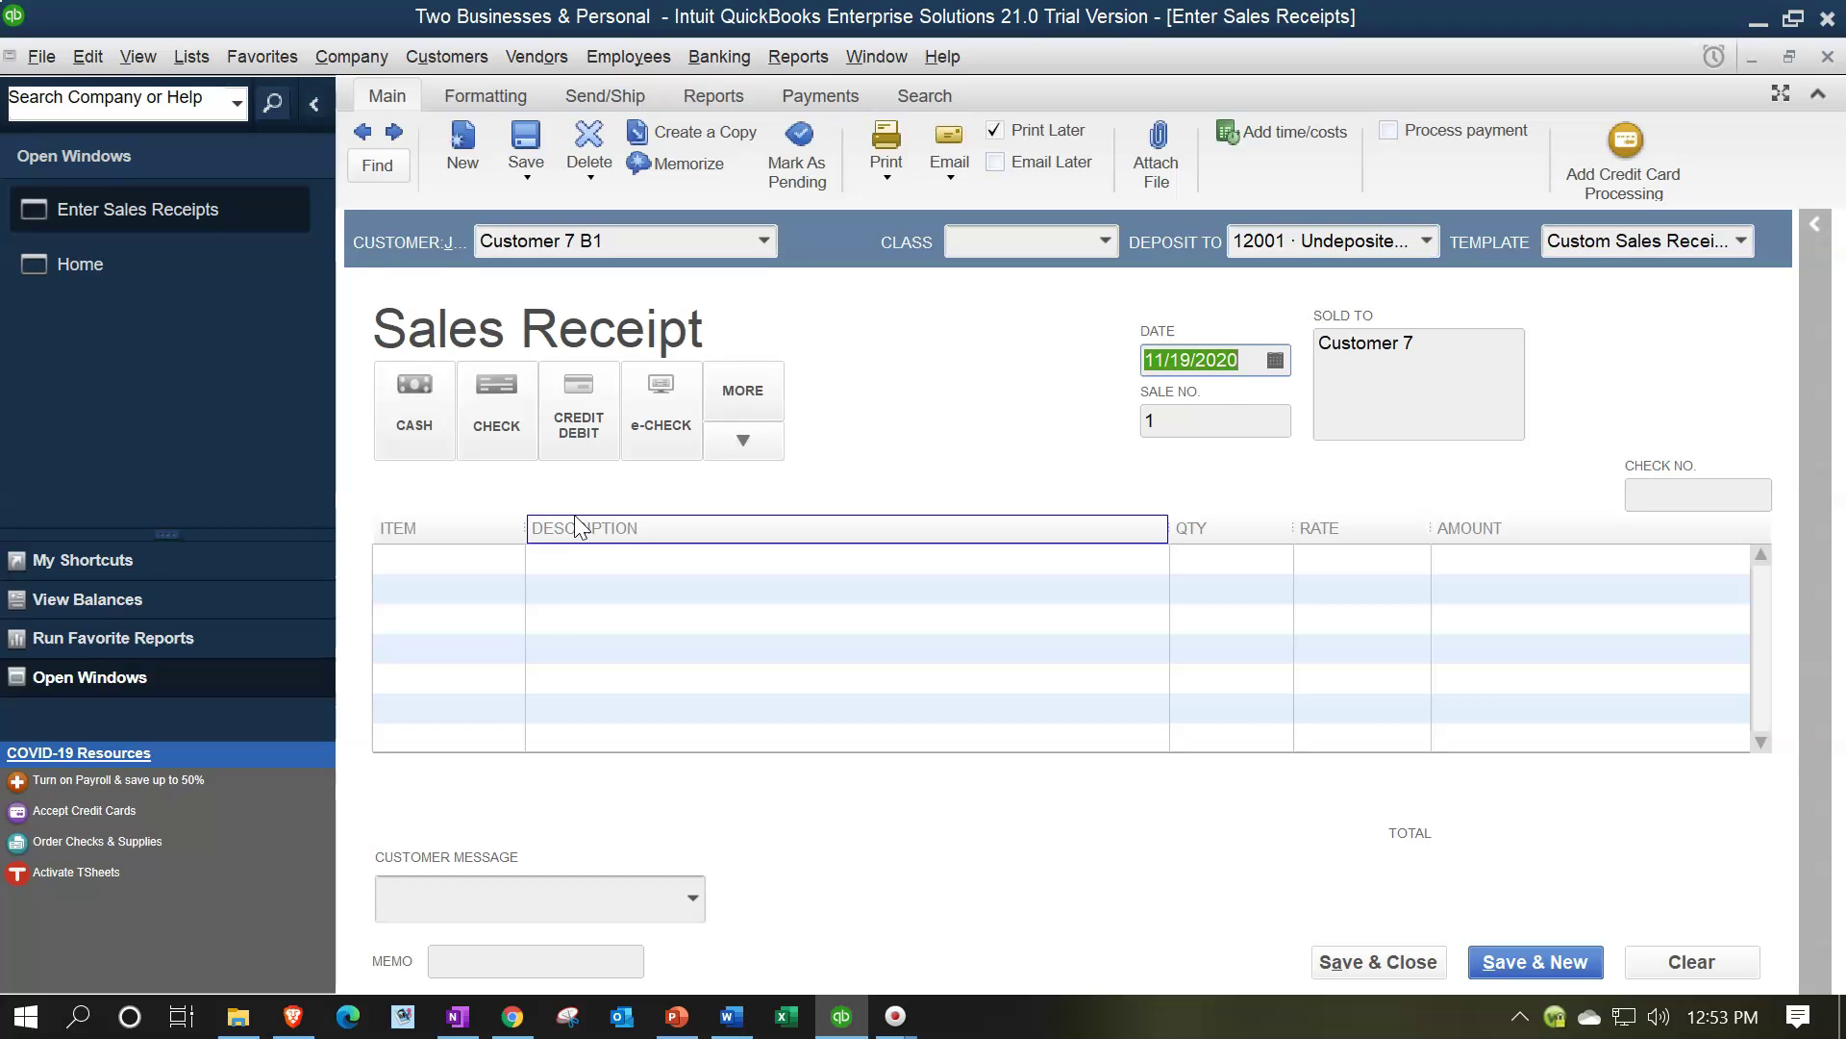
# Add Item 2 B1 as the first line of the sales receipt at a rate of 5,500.00
pyautogui.click(663, 423)
pyautogui.click(447, 551)
pyautogui.click(513, 557)
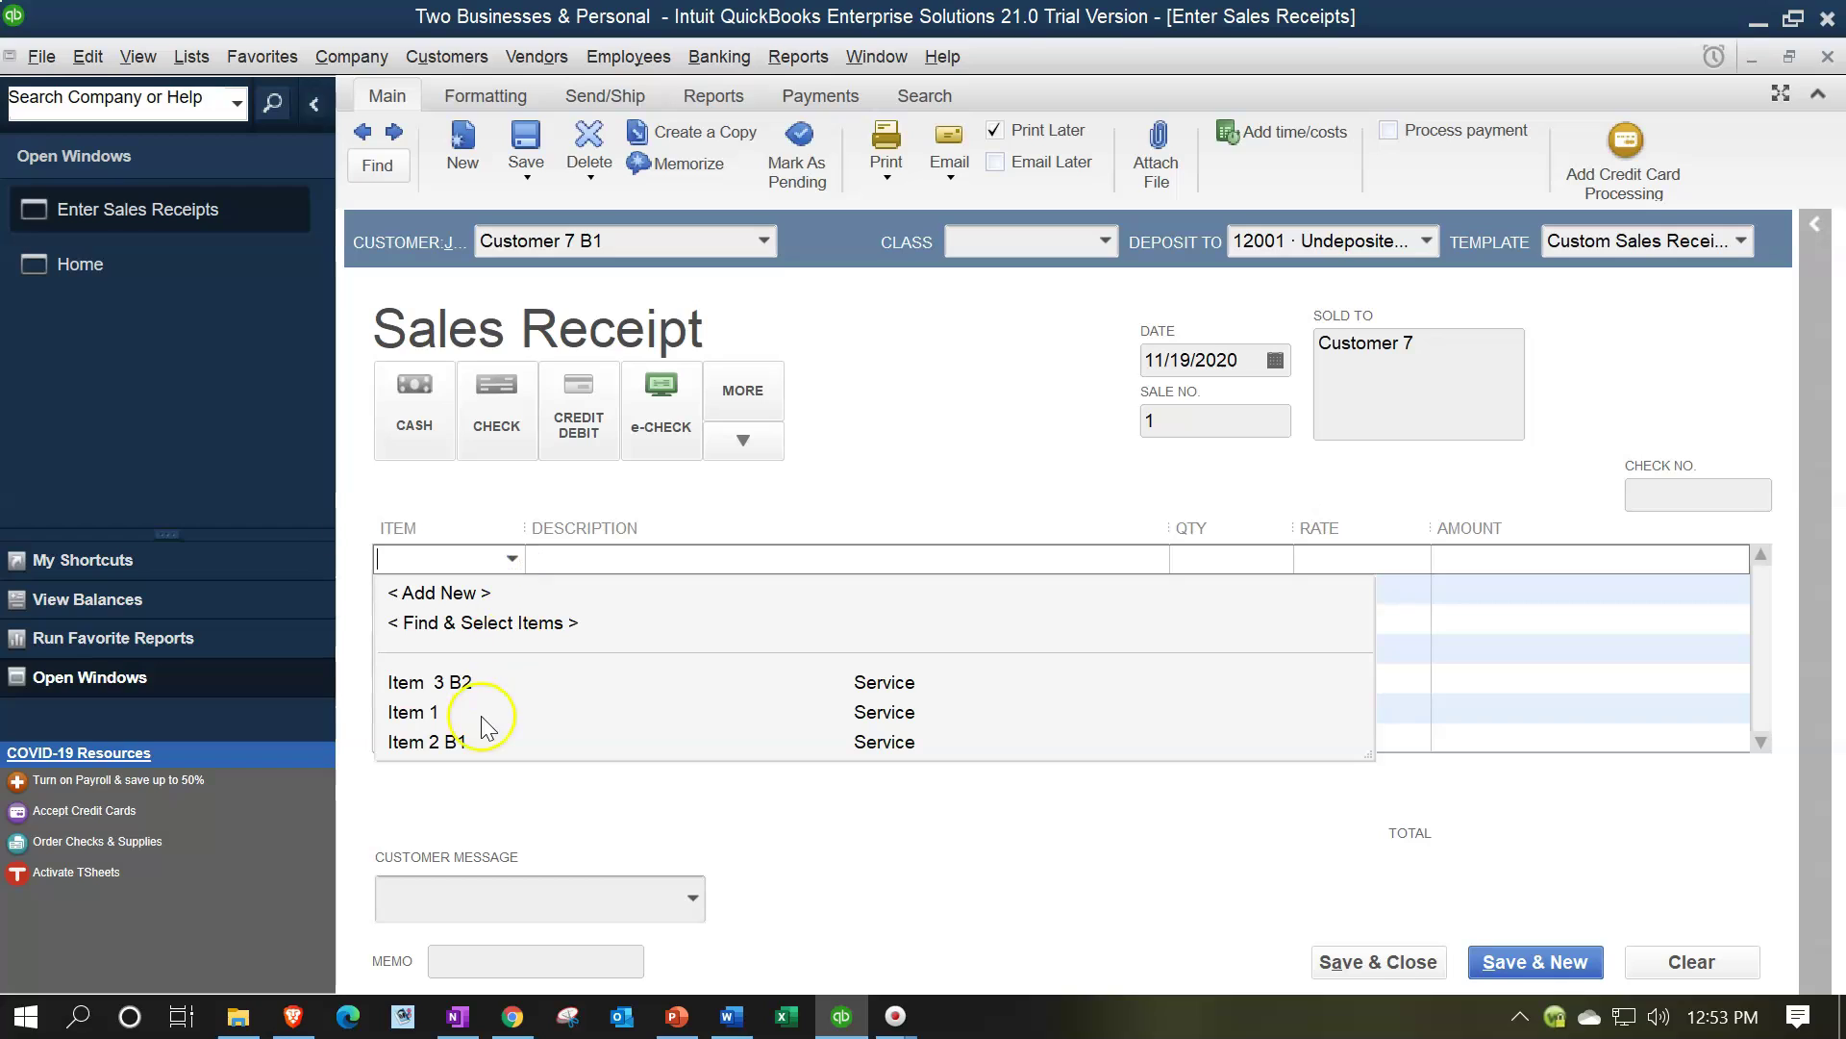
pyautogui.click(455, 739)
pyautogui.press('Tab')
pyautogui.press('Tab')
pyautogui.press('Tab')
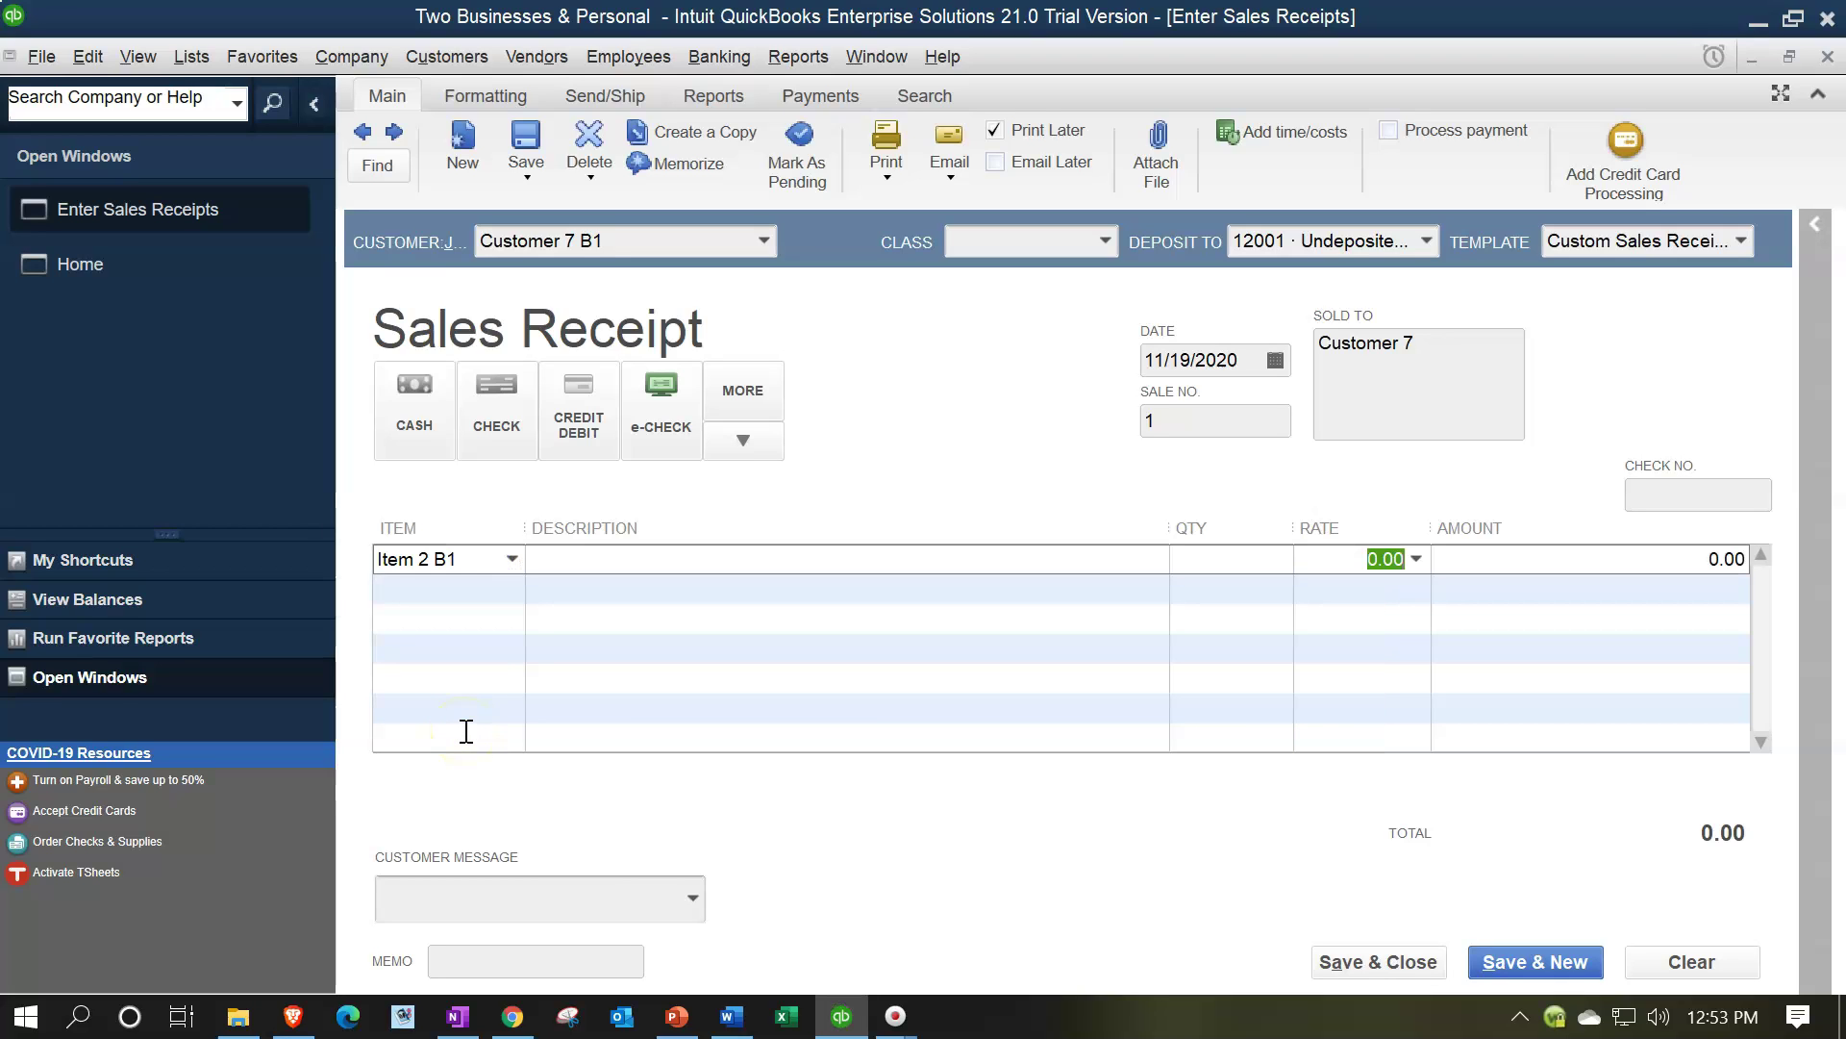
pyautogui.write('5500')
pyautogui.press('Tab')
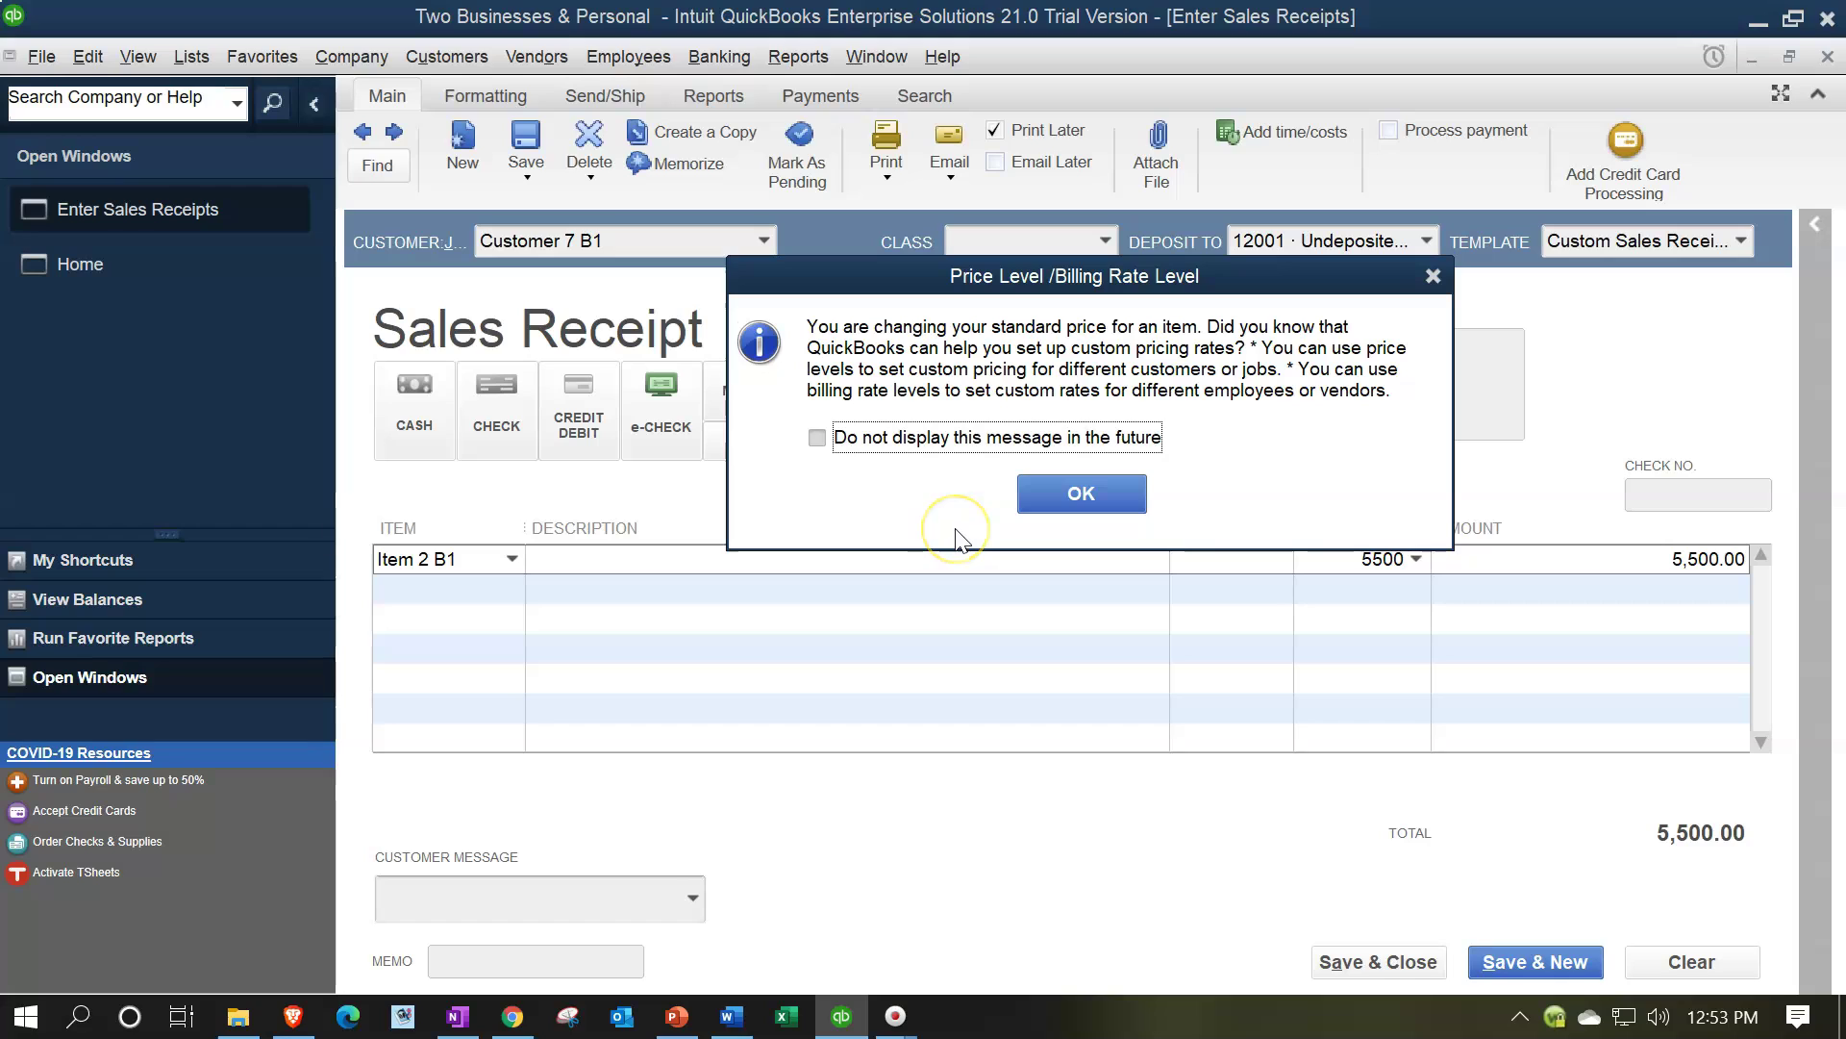
pyautogui.click(1080, 493)
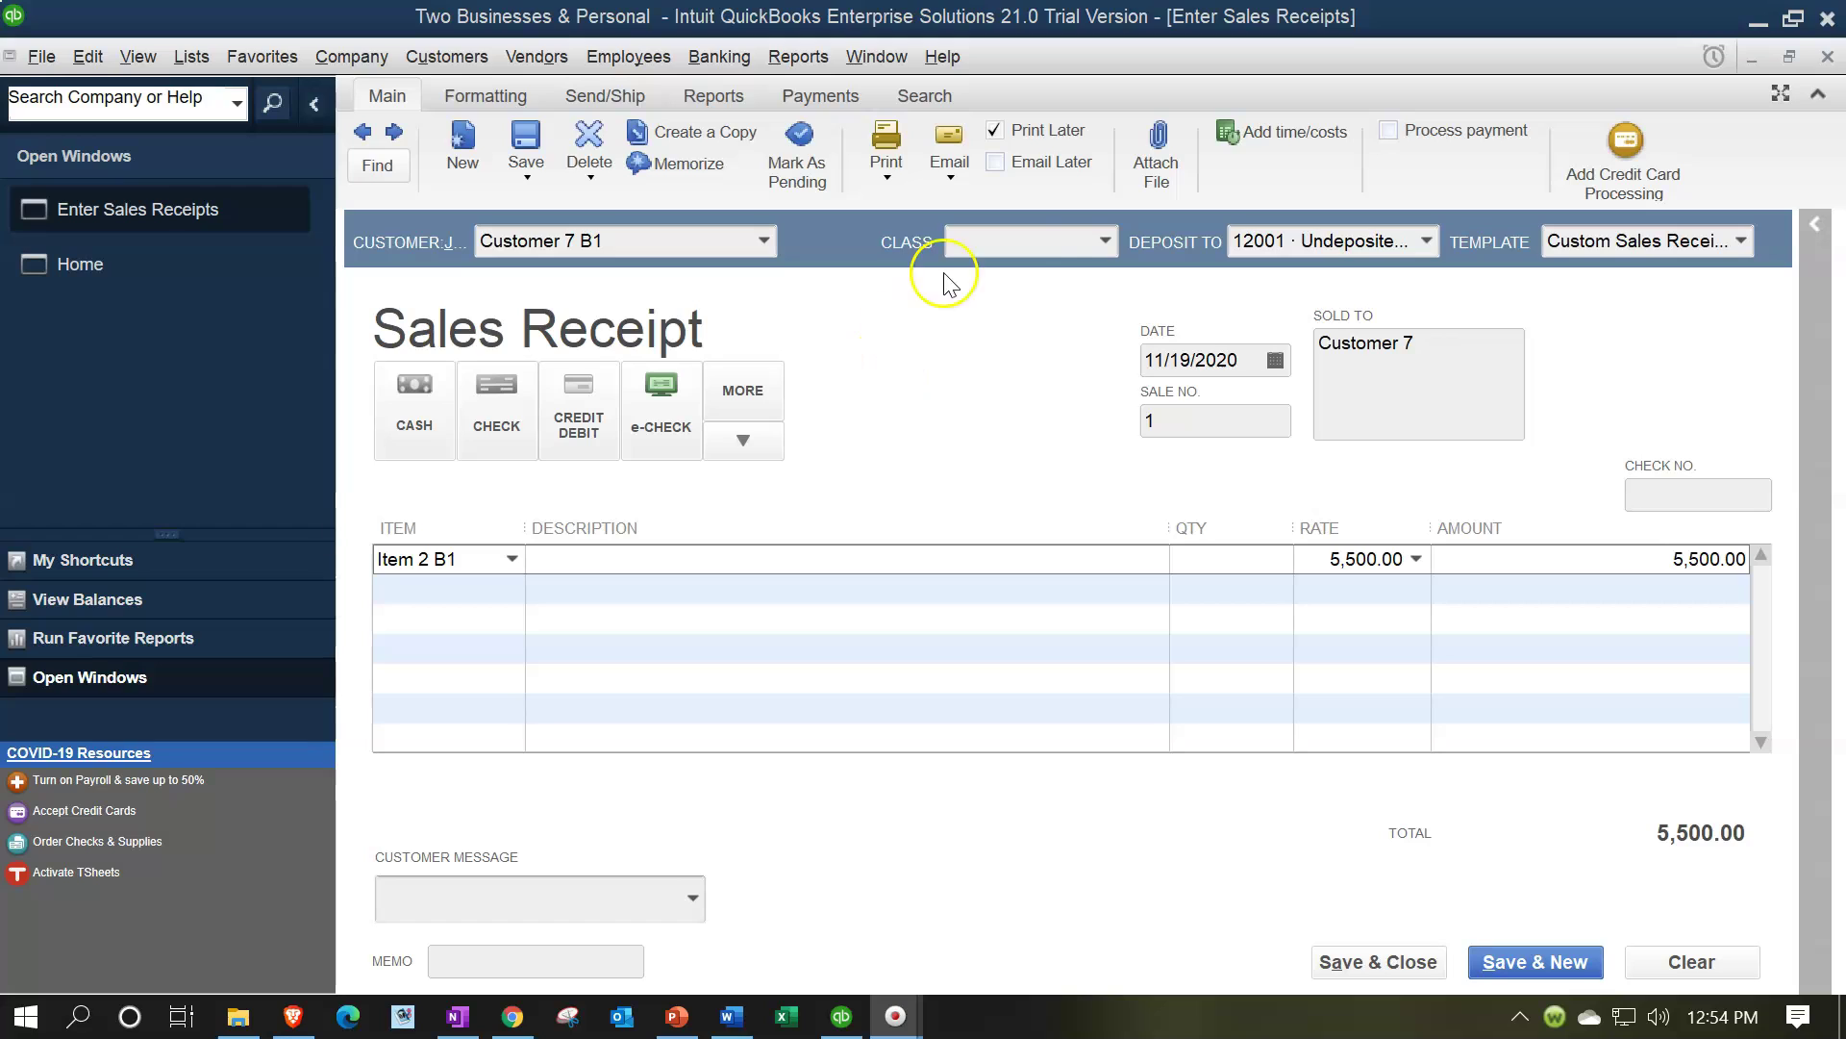
# Assign class B1 to the sales receipt
pyautogui.click(1105, 241)
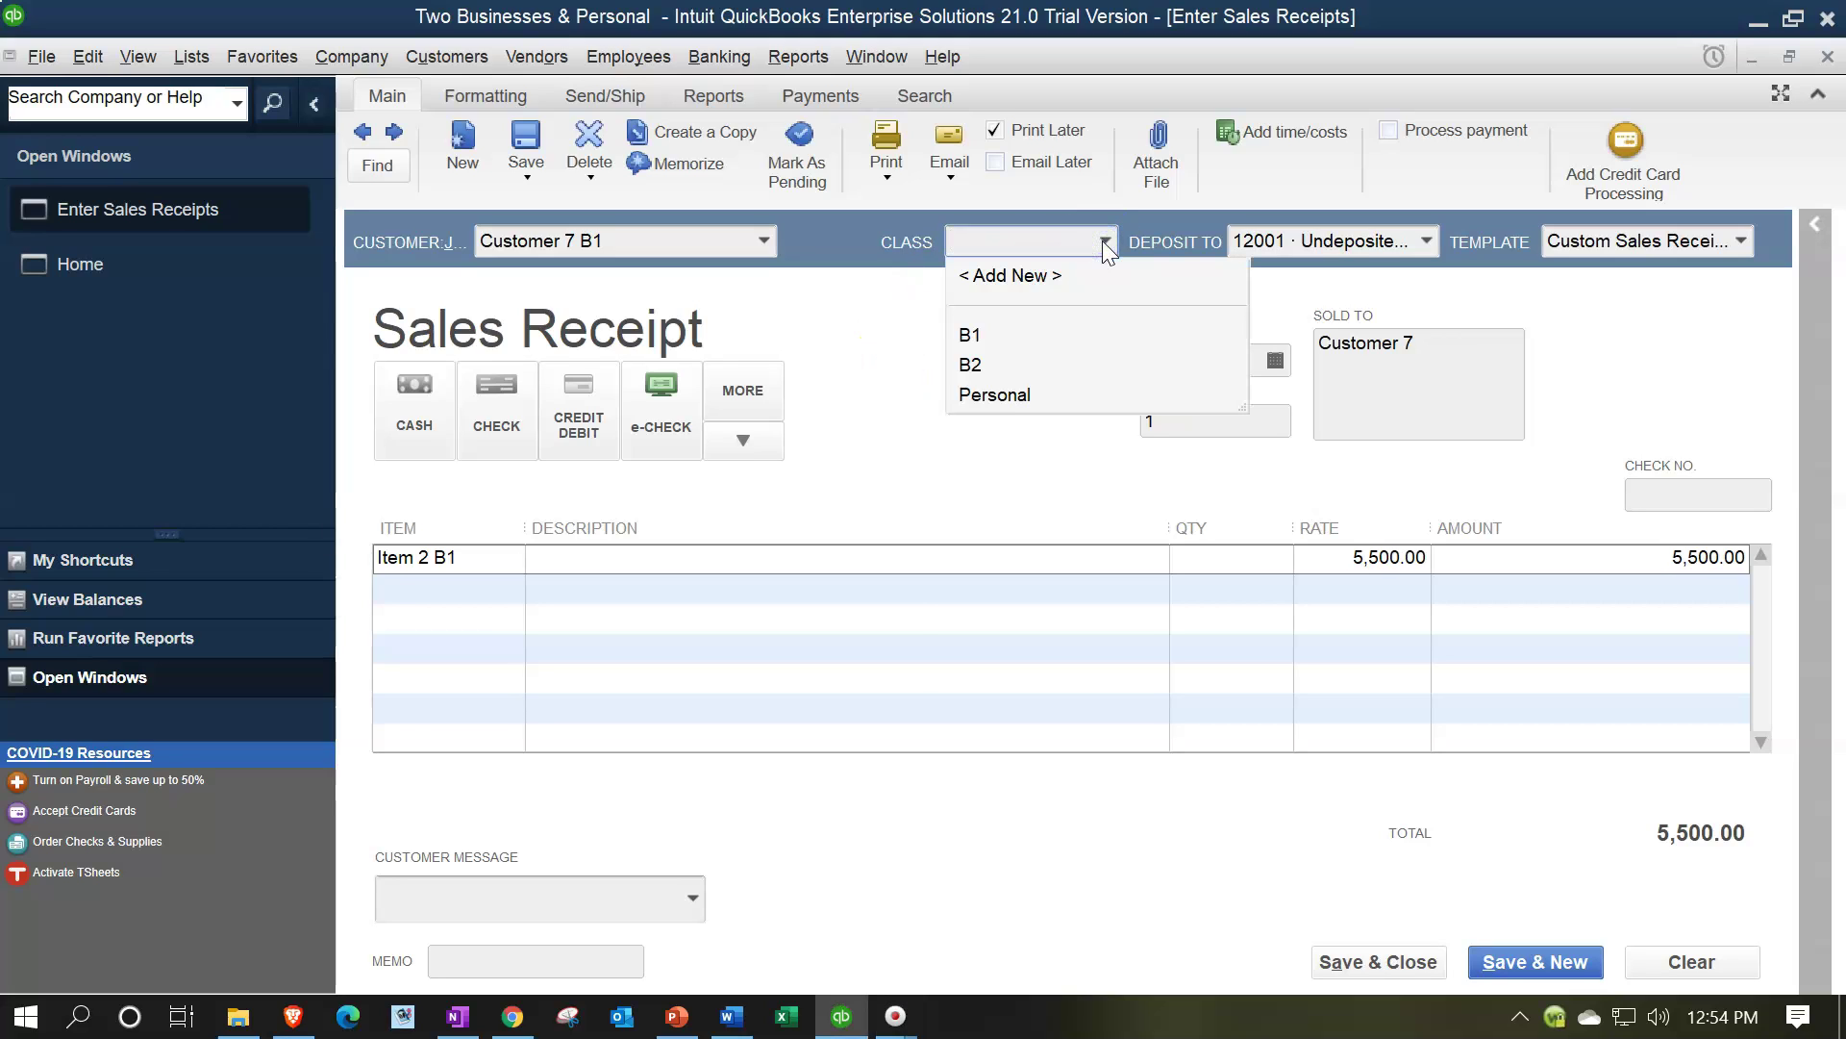
pyautogui.click(1023, 335)
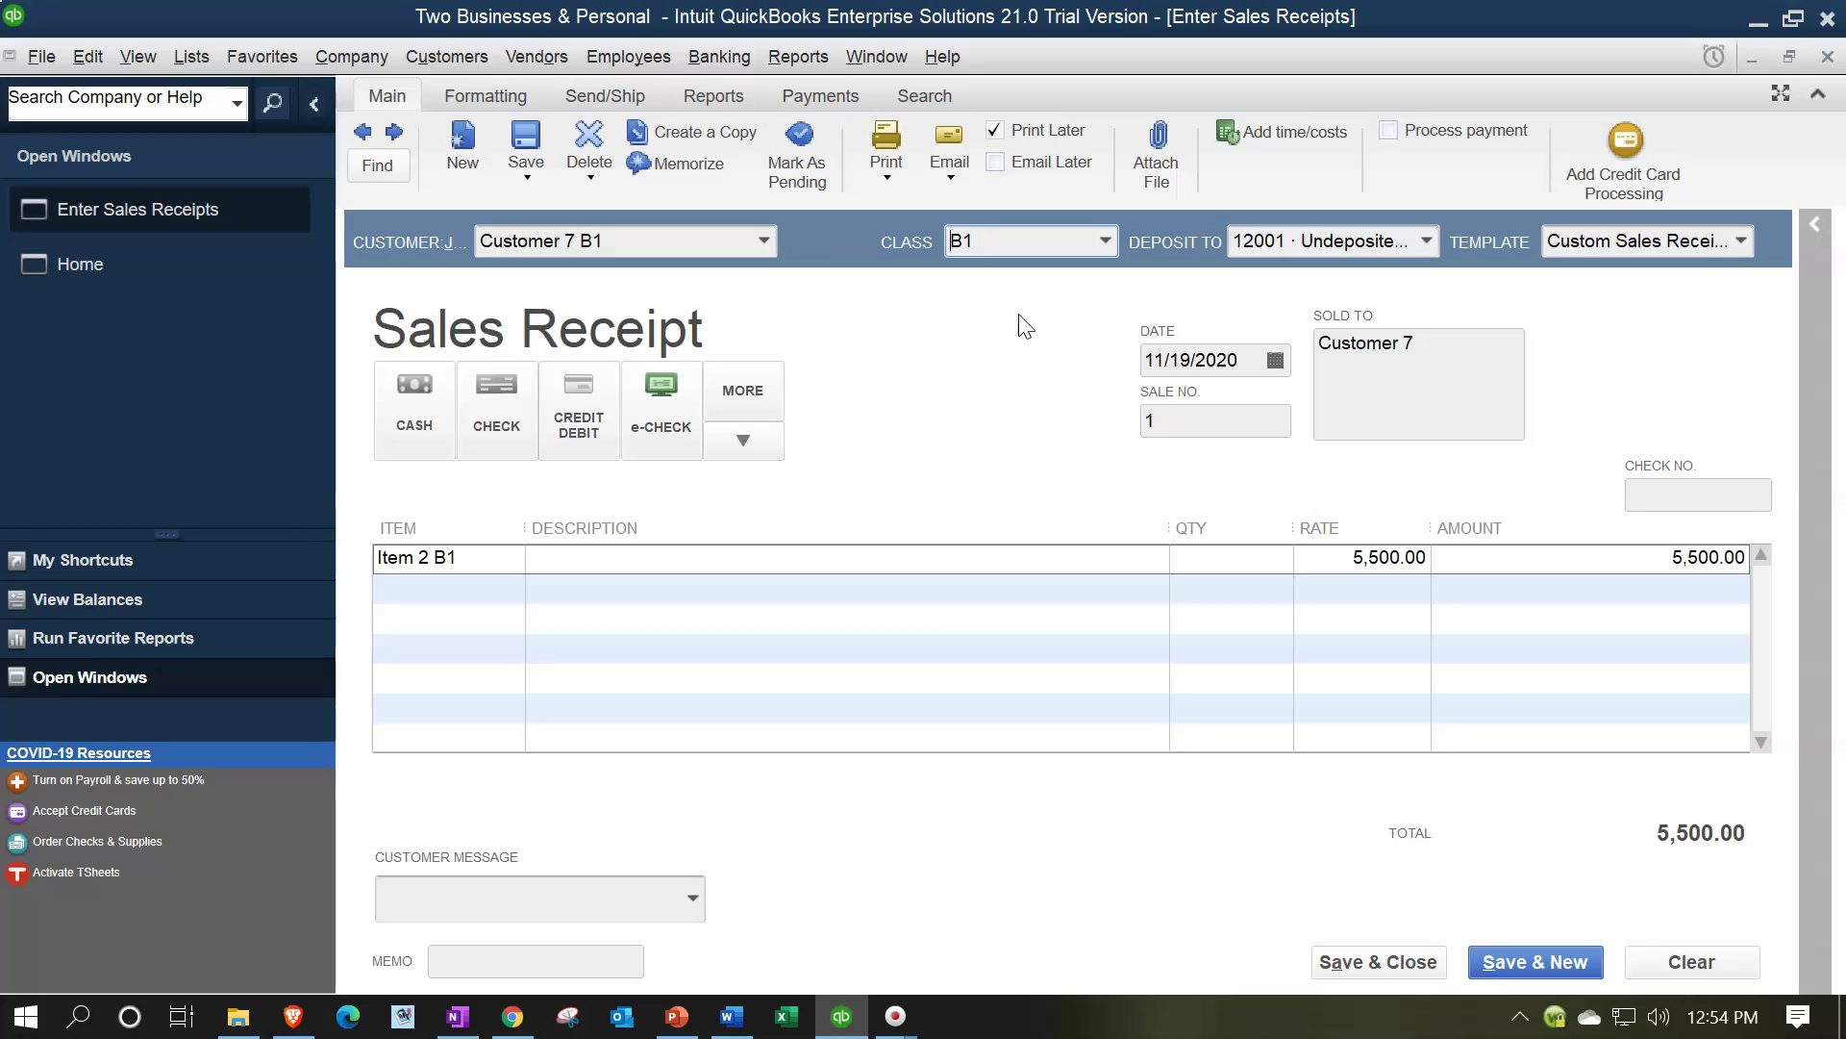
pyautogui.click(907, 592)
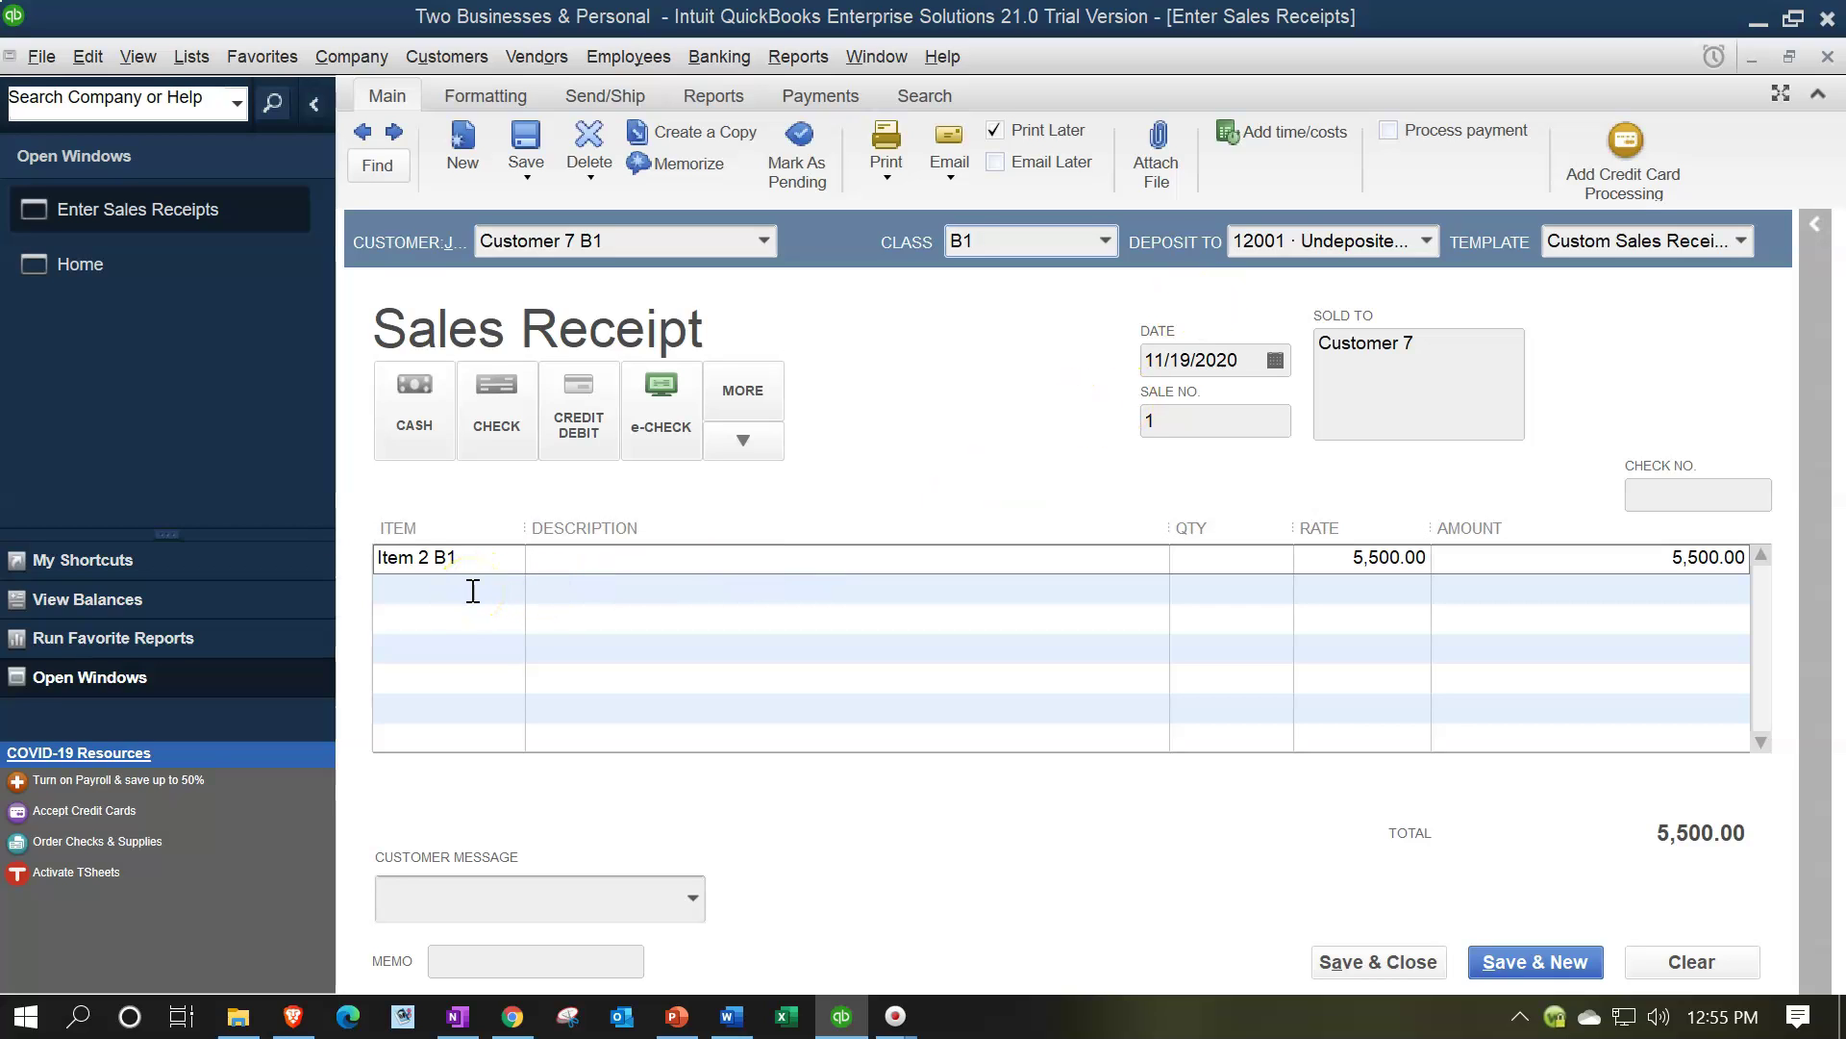
# Date the sales receipt 02/15/2021, then save and close it, accepting the change and the future date
pyautogui.click(1149, 360)
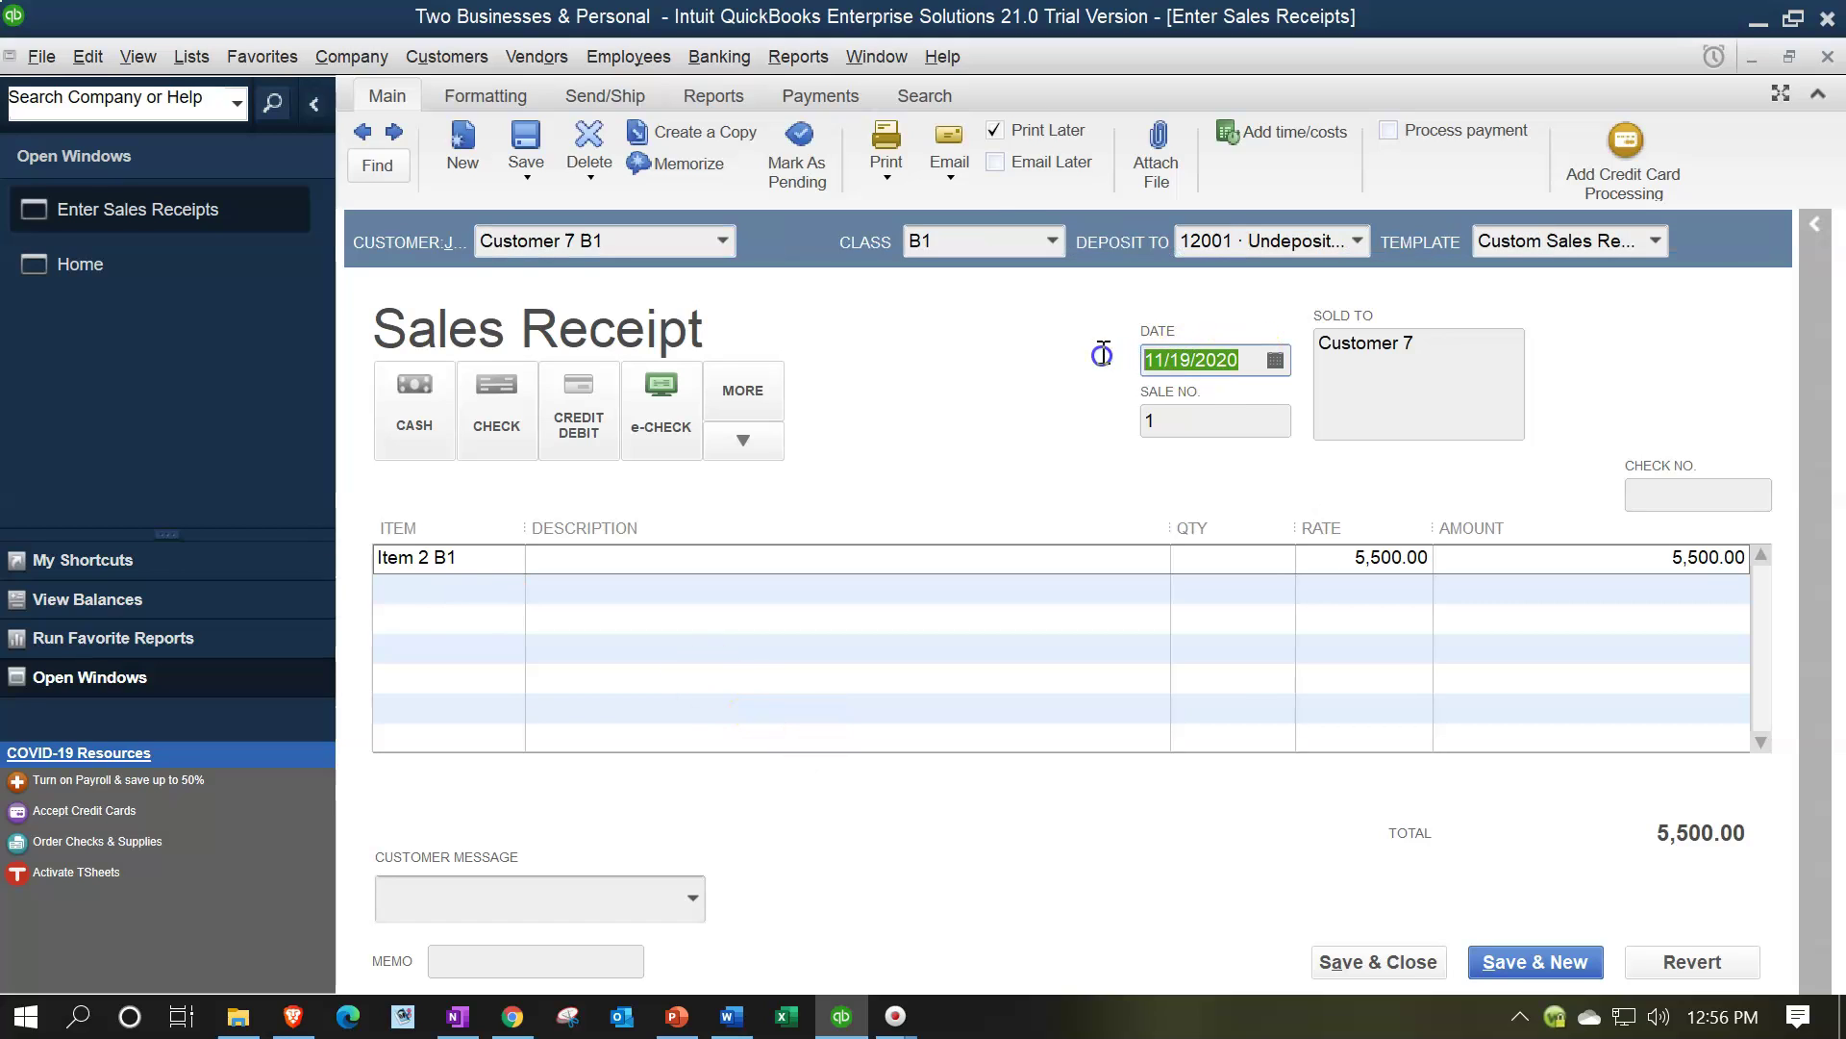
pyautogui.write('02/15/2021')
pyautogui.press('Tab')
pyautogui.press('Tab')
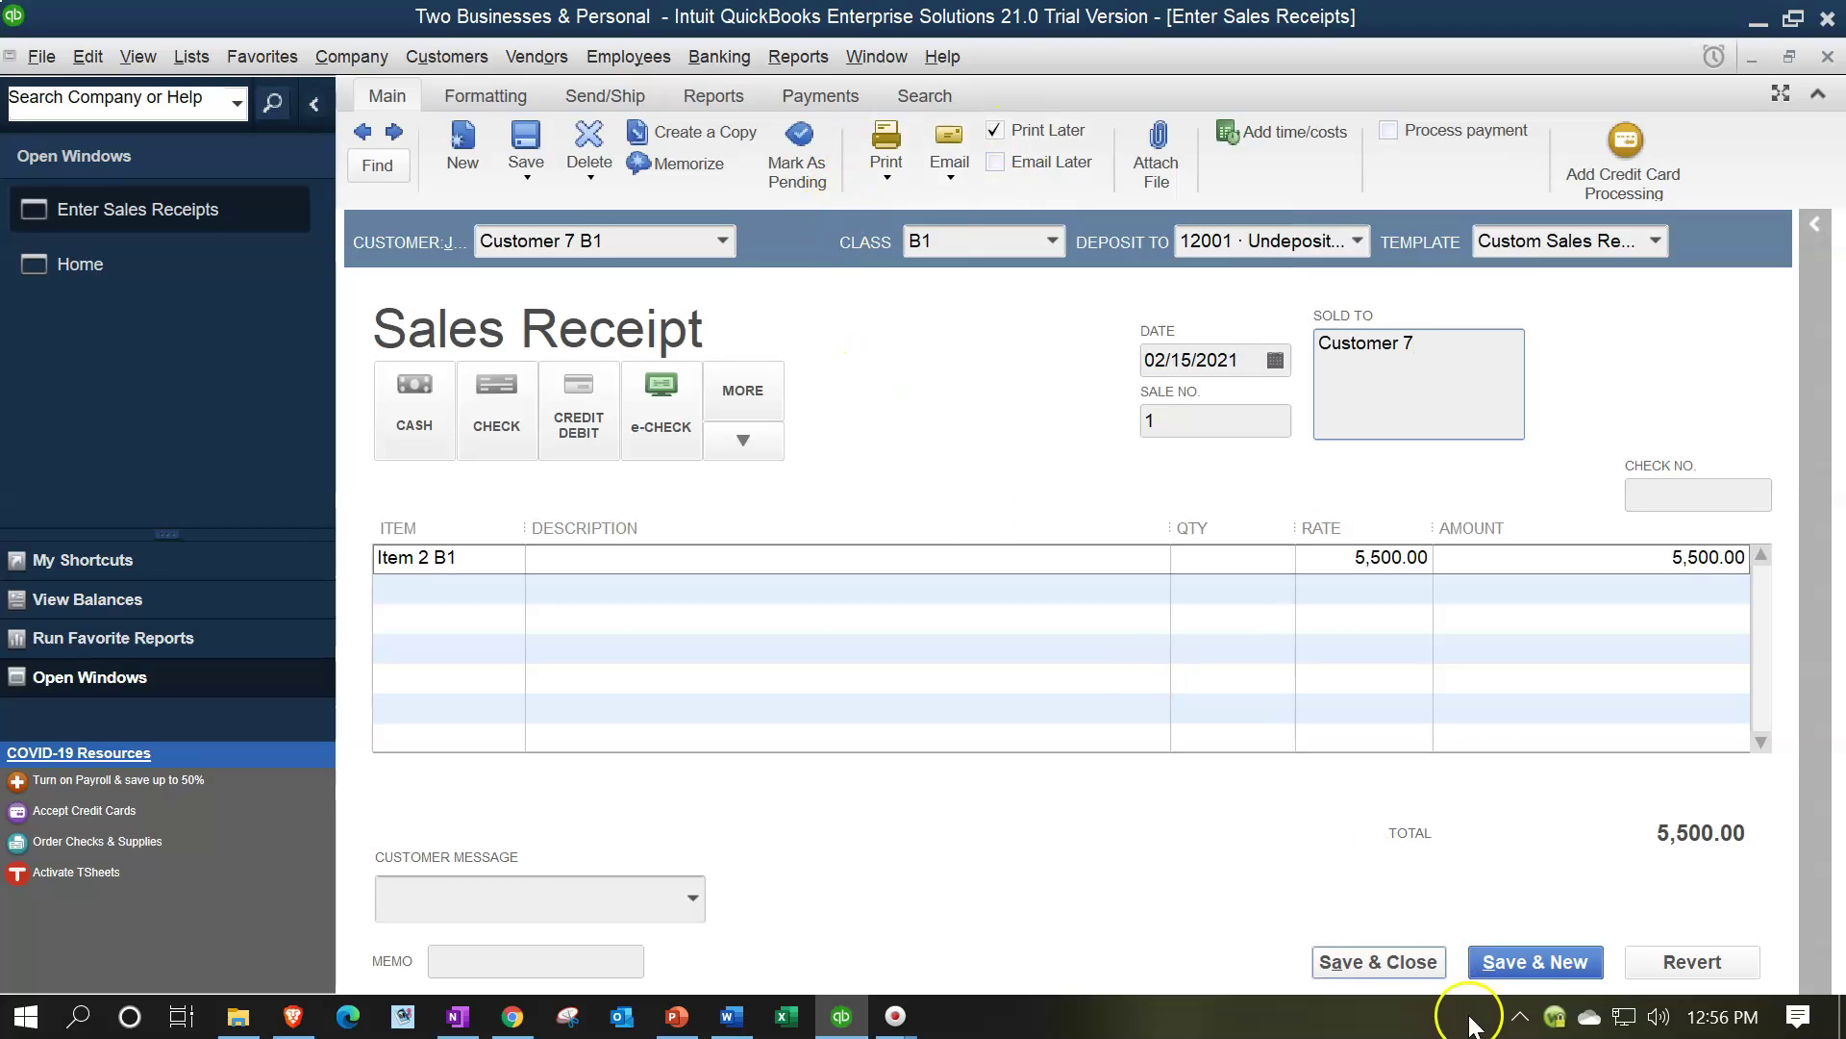
pyautogui.click(1387, 965)
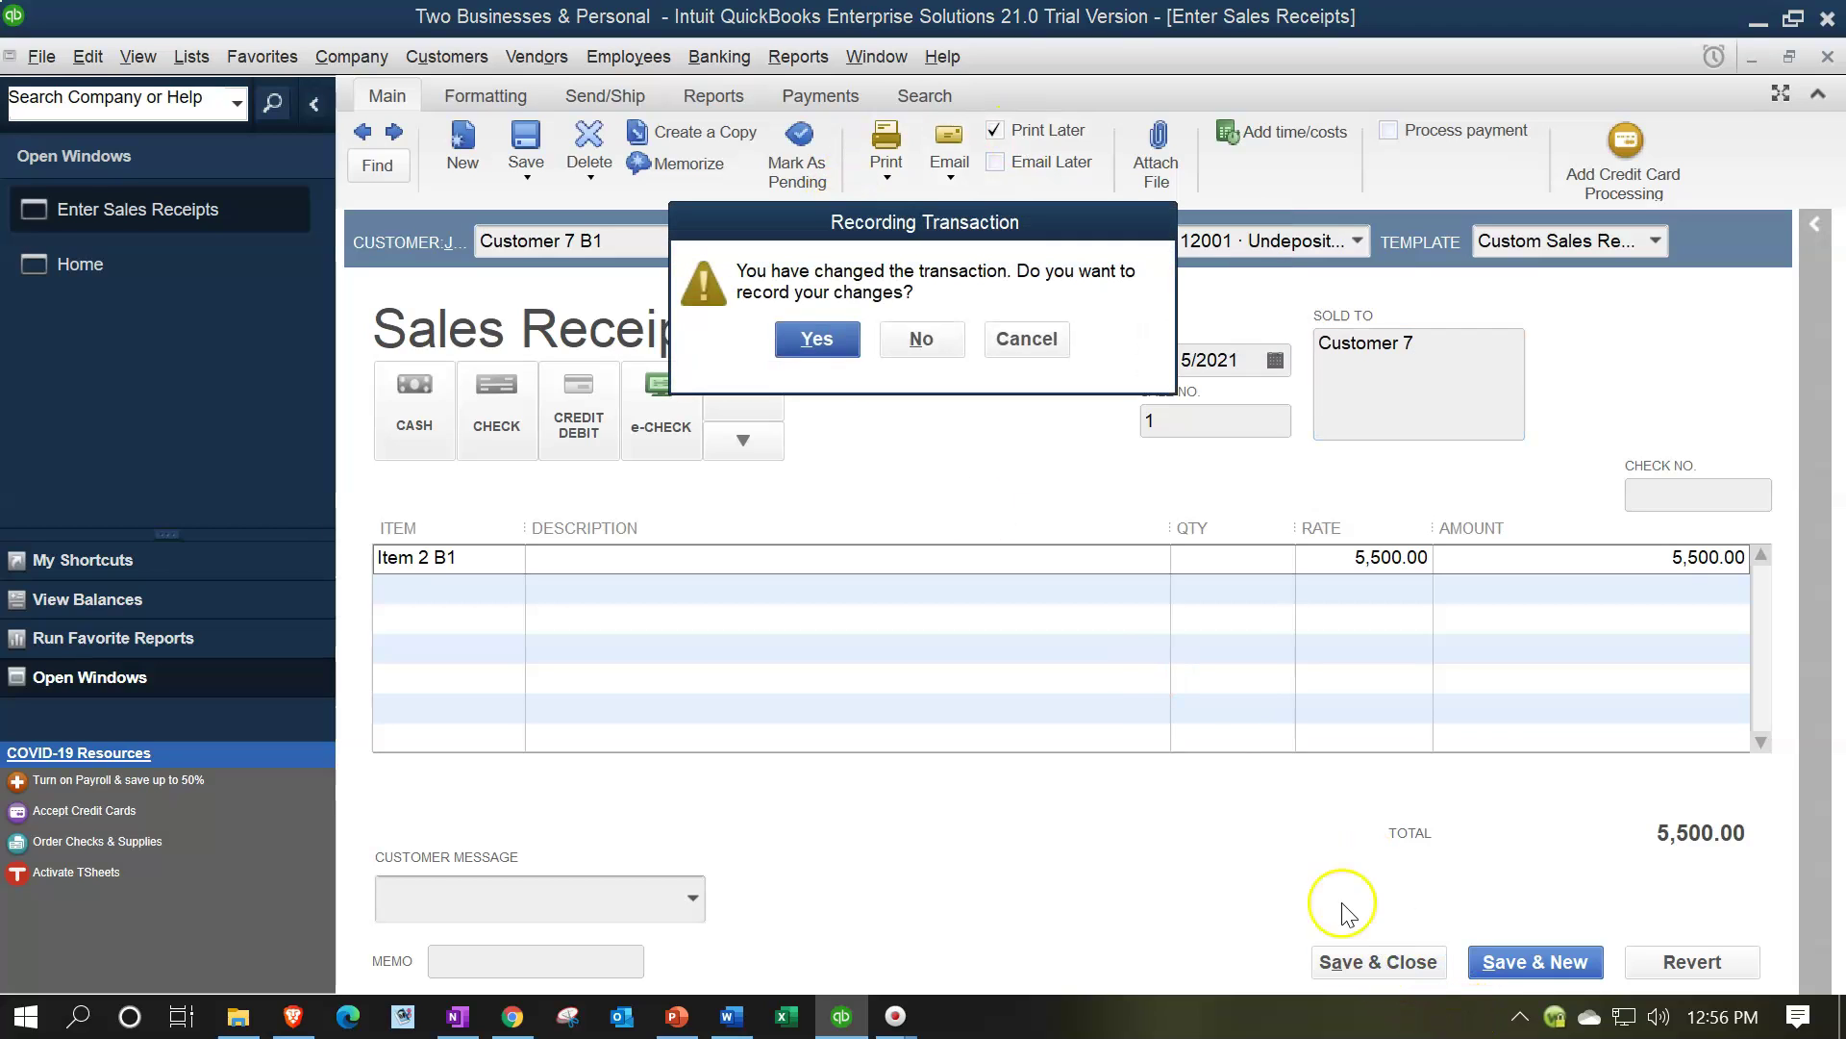
pyautogui.click(822, 346)
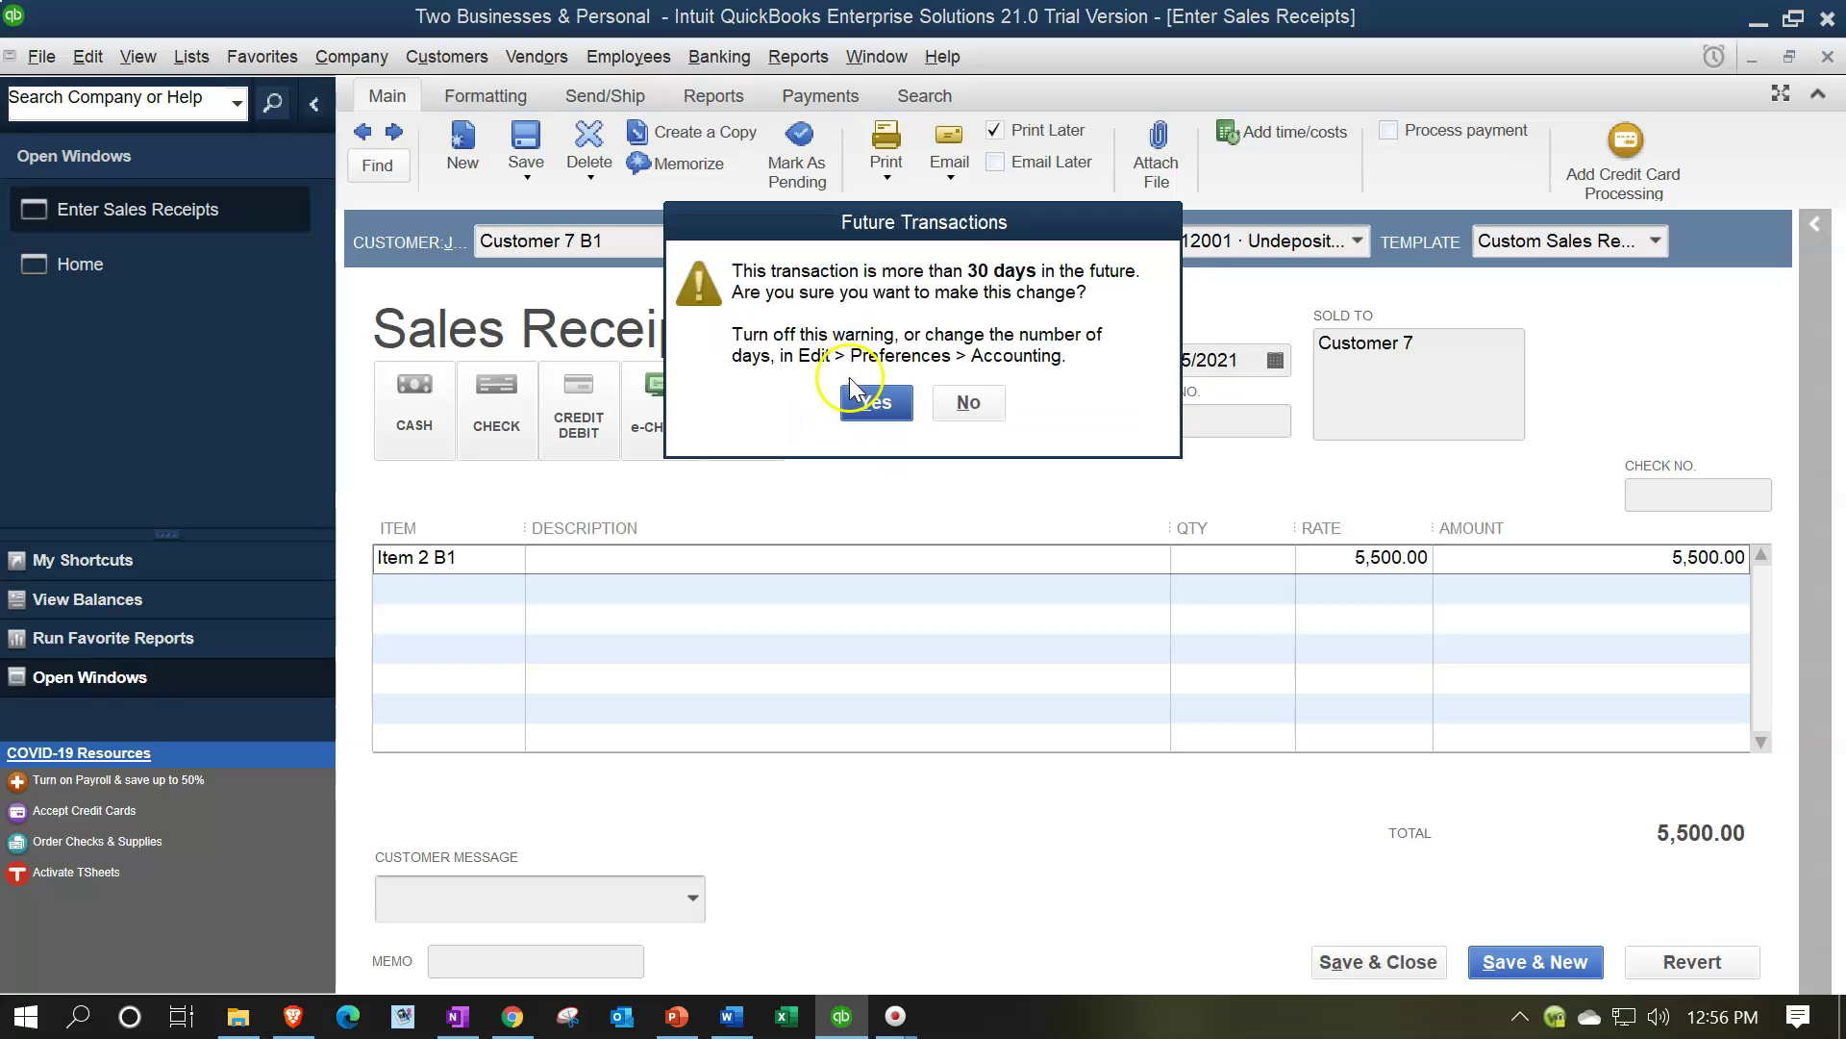
pyautogui.click(871, 400)
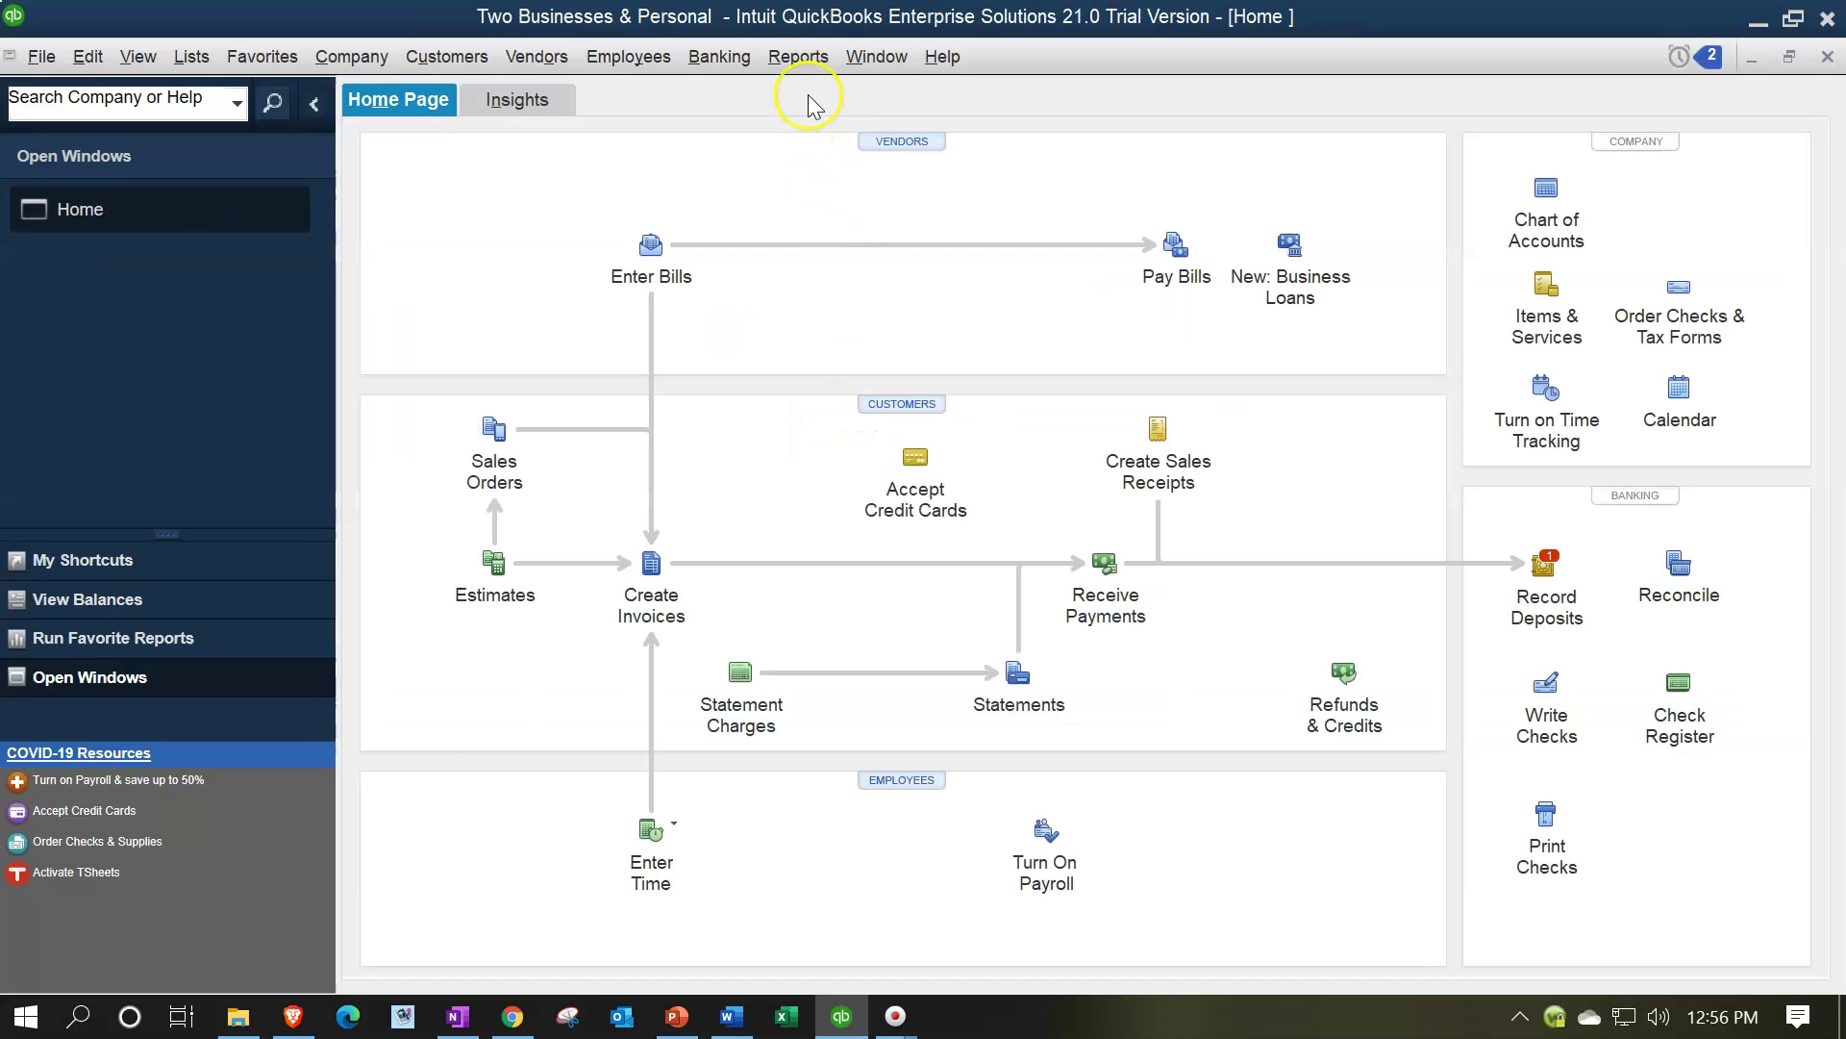
# Open the Balance Sheet by Class report from the company and financial reports
pyautogui.click(797, 57)
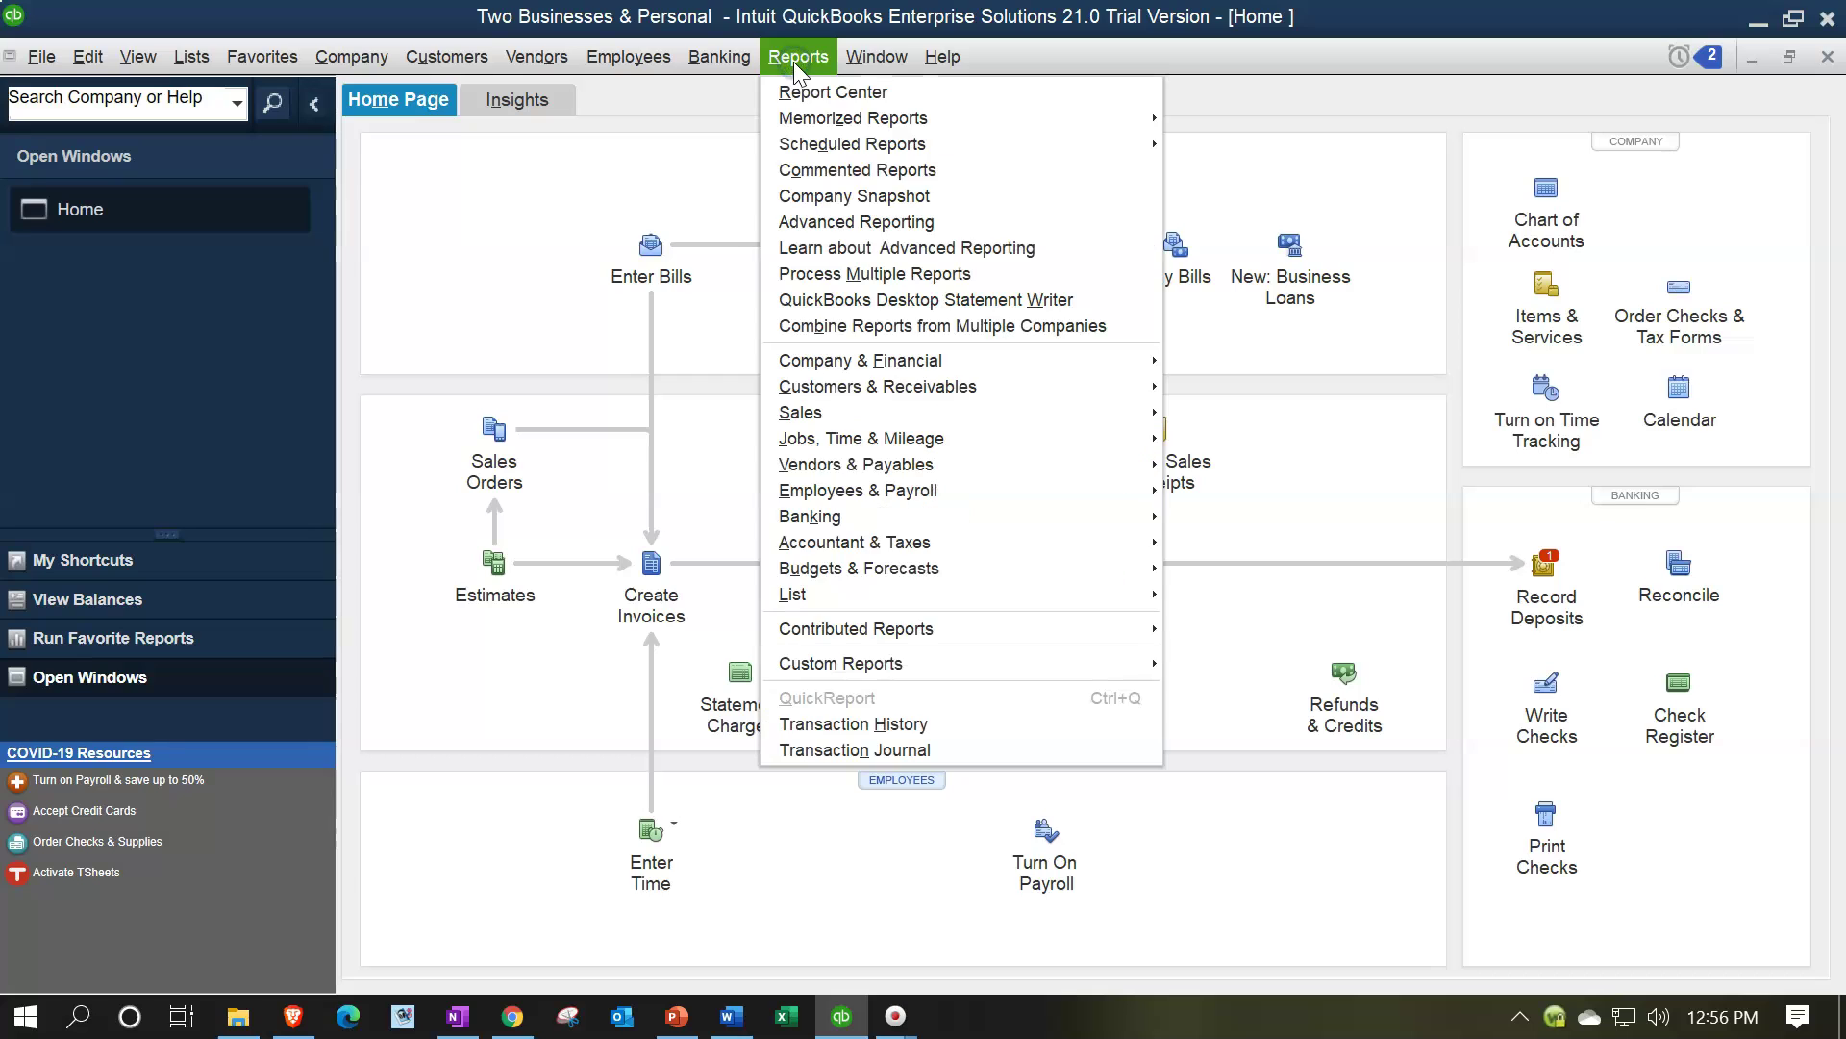
pyautogui.click(1081, 372)
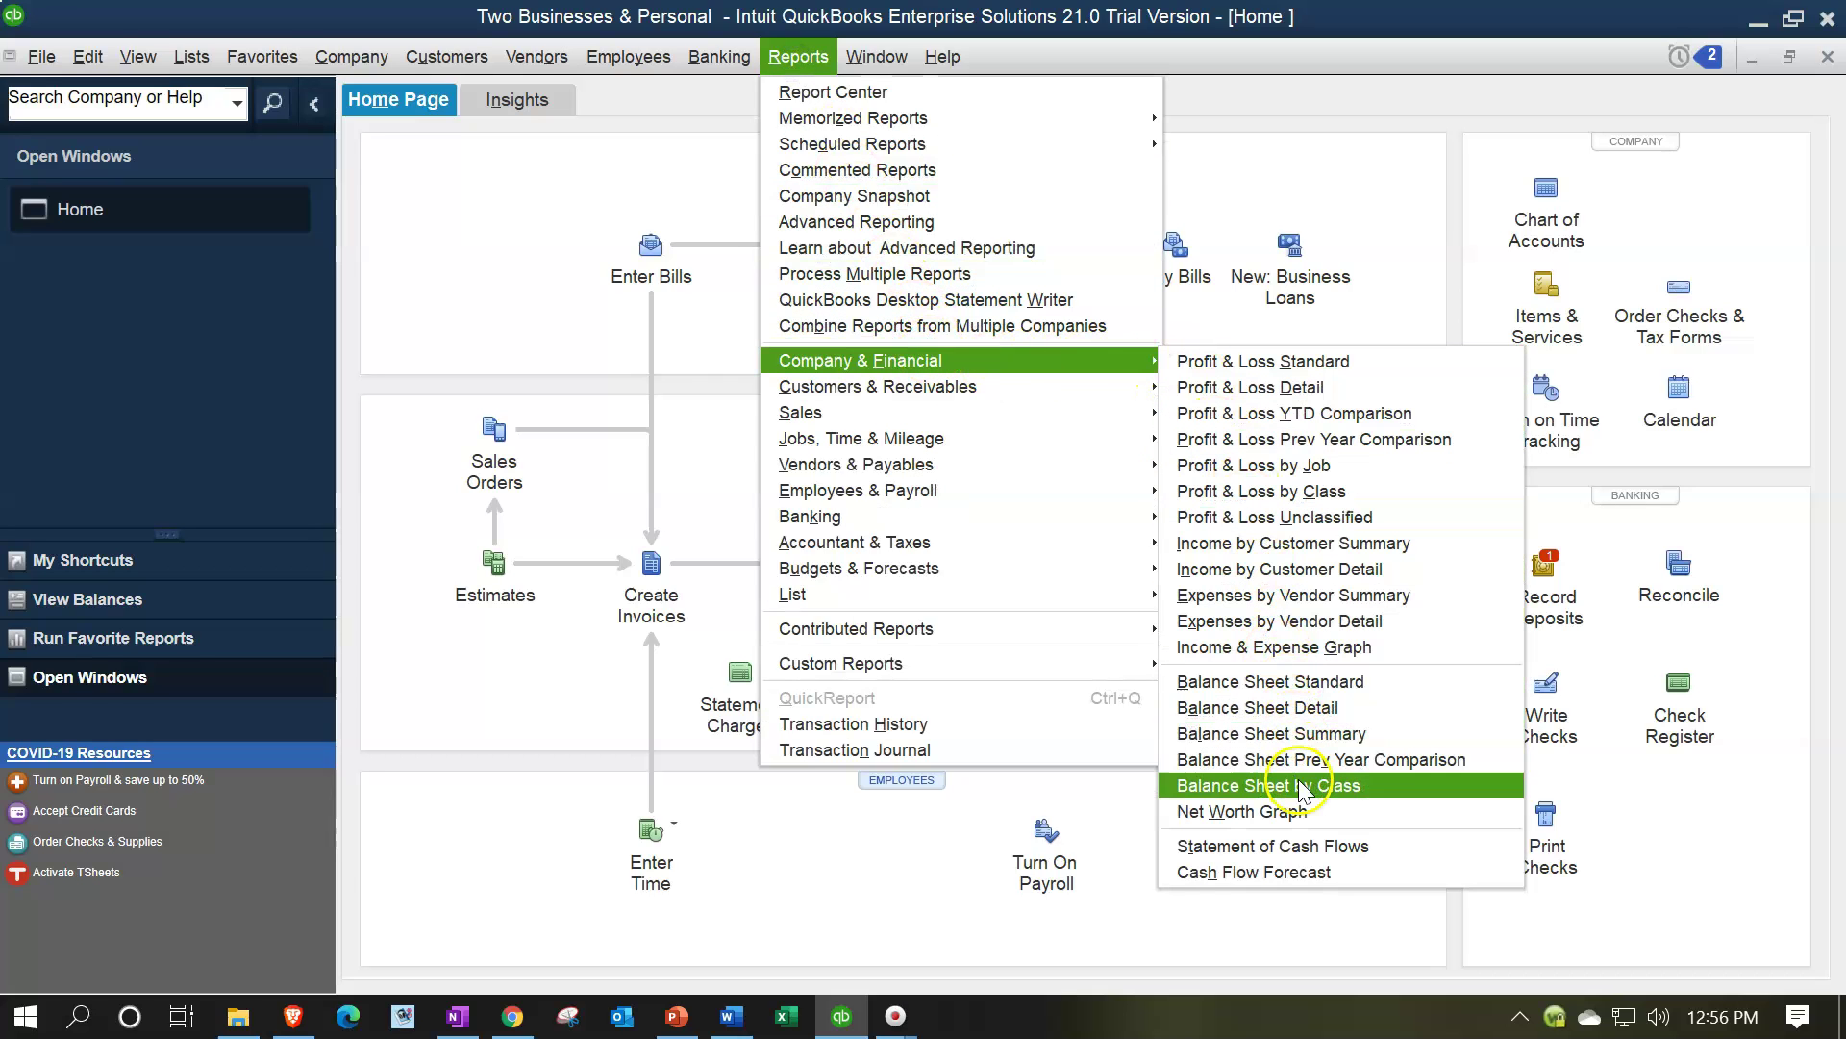
pyautogui.click(1287, 690)
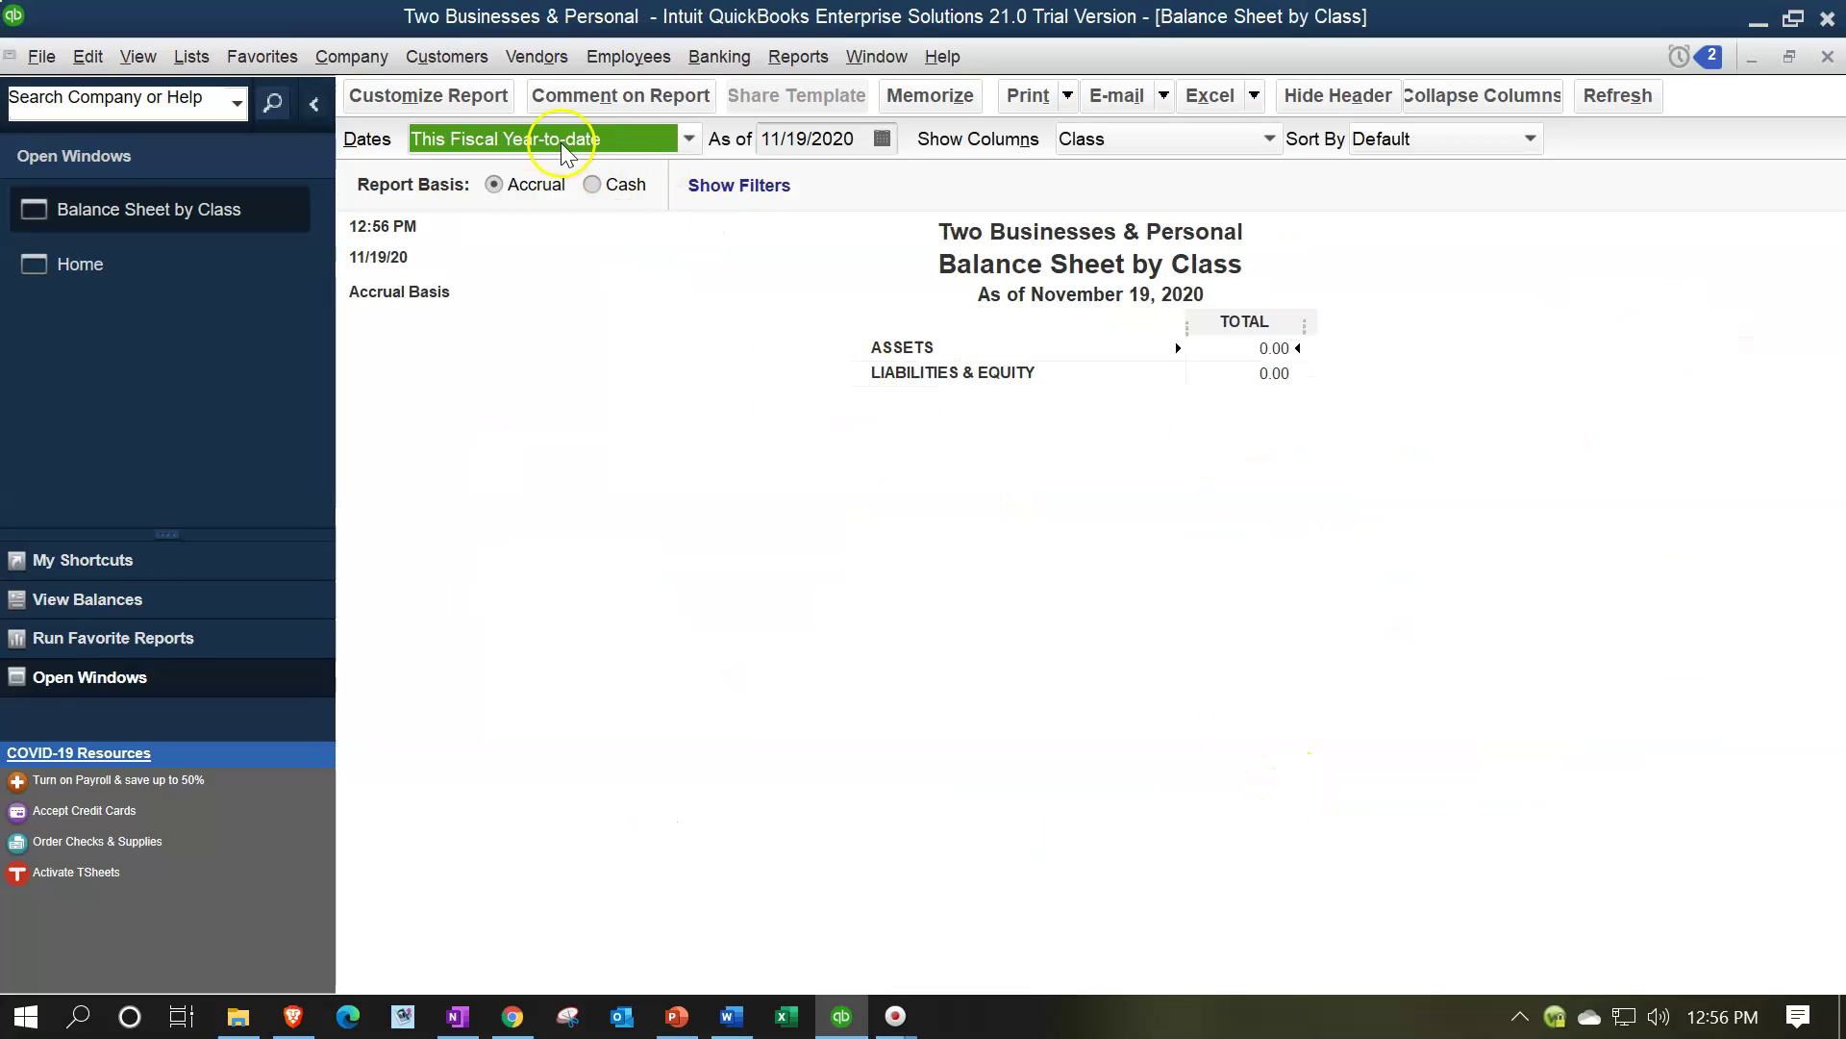
# Set the Balance Sheet by Class date range from 01/01/2021 to 12/31/2021 and examine B1's accounts receivable
pyautogui.click(471, 96)
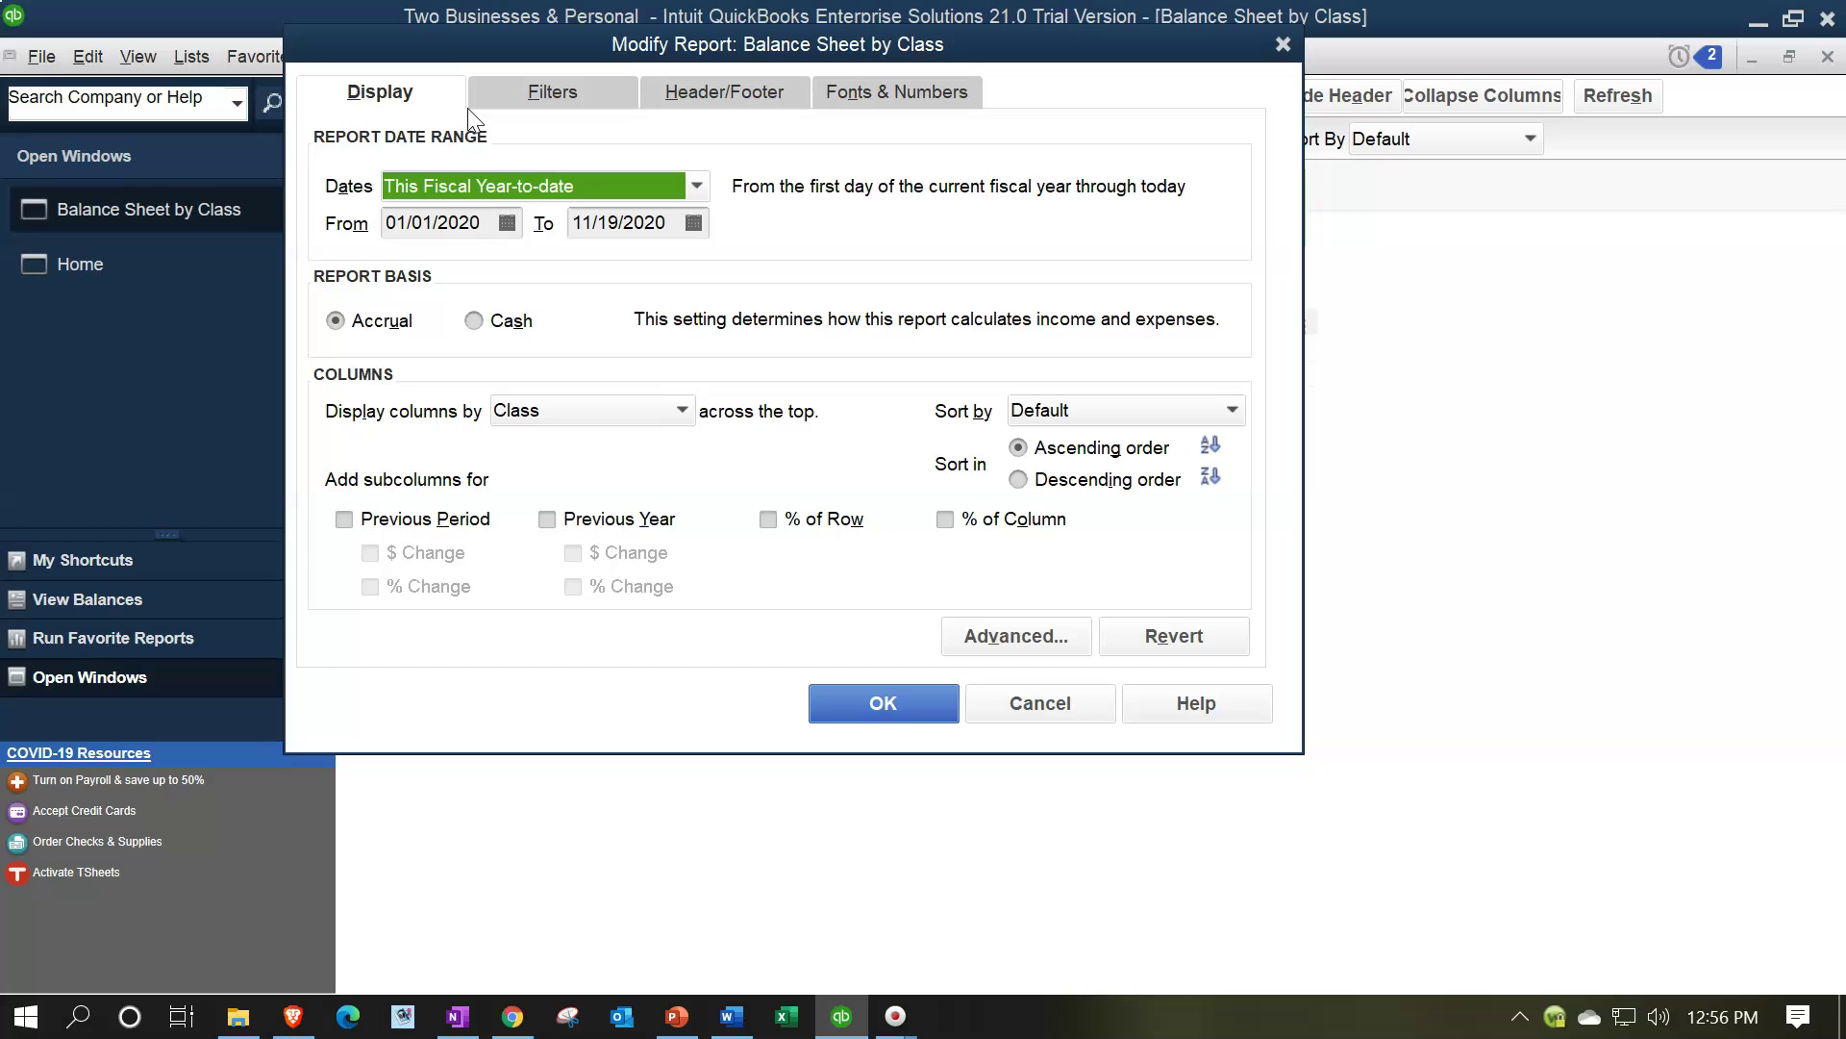
pyautogui.press('Tab')
pyautogui.write('01/01/2021')
pyautogui.press('Tab')
pyautogui.write('12/31/2021')
pyautogui.press('Tab')
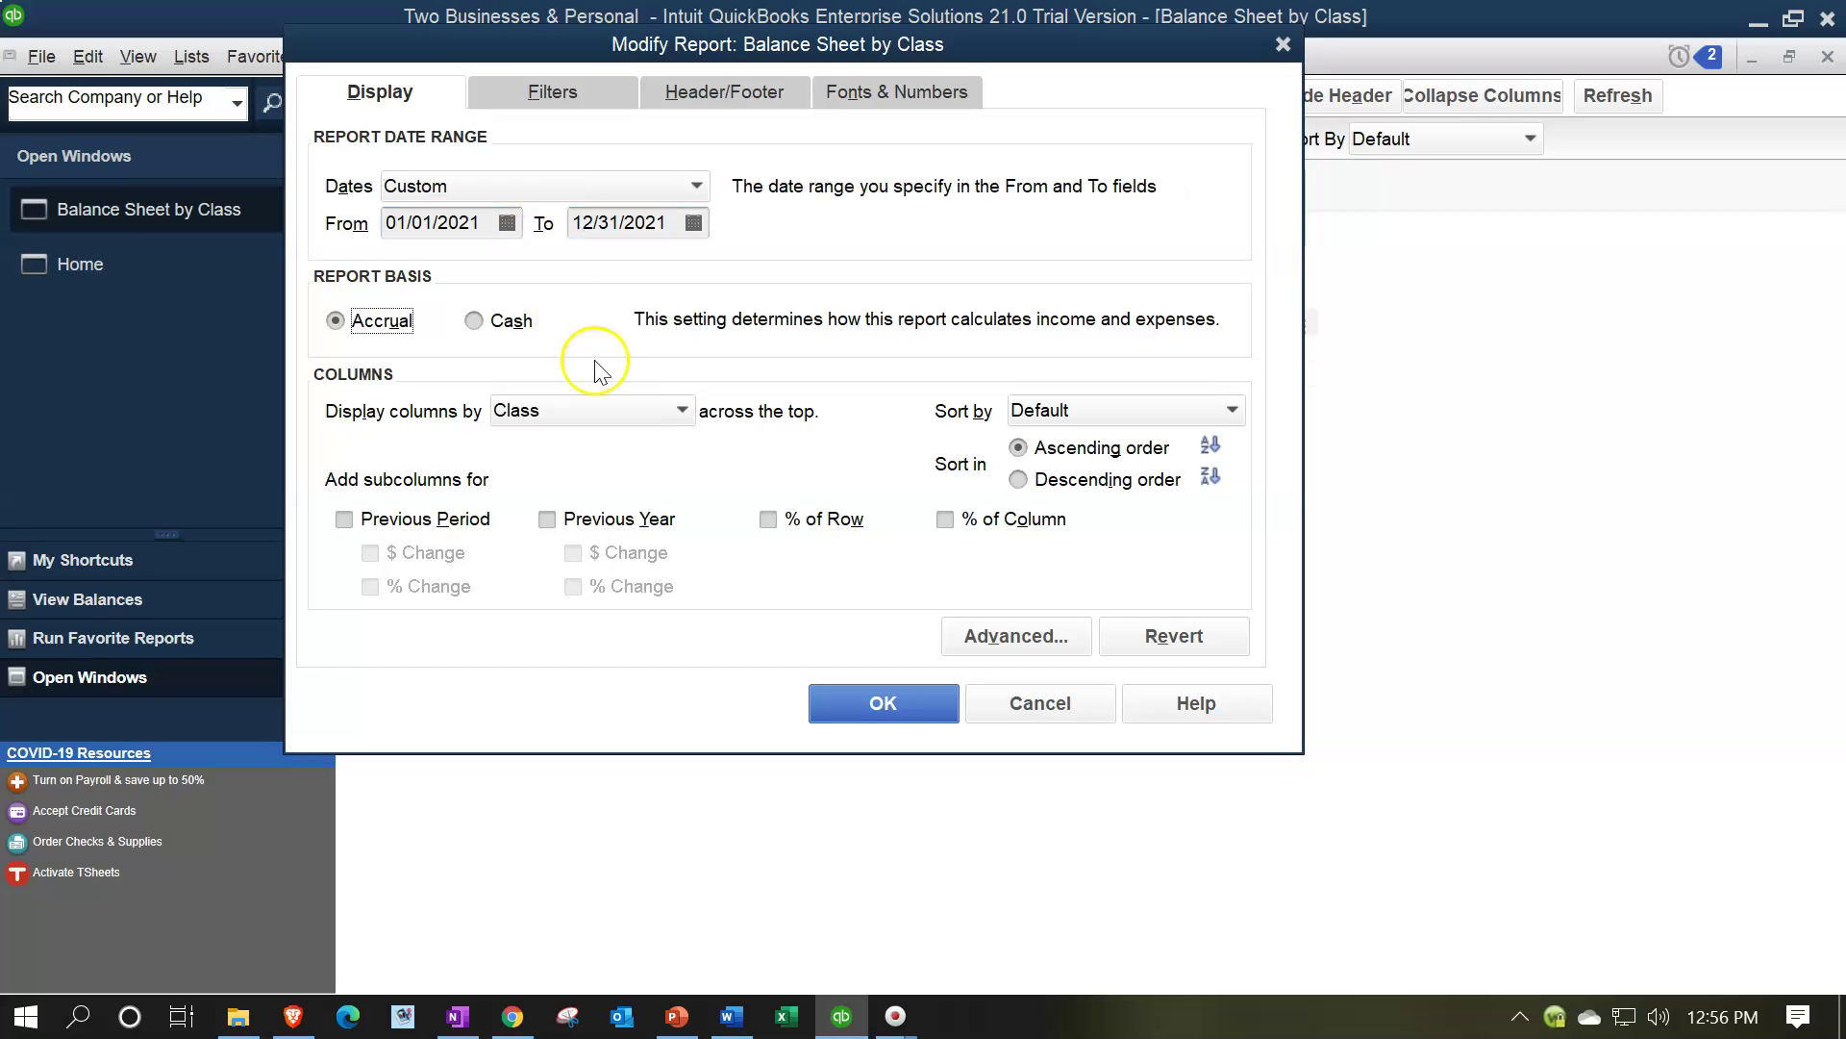
pyautogui.click(851, 705)
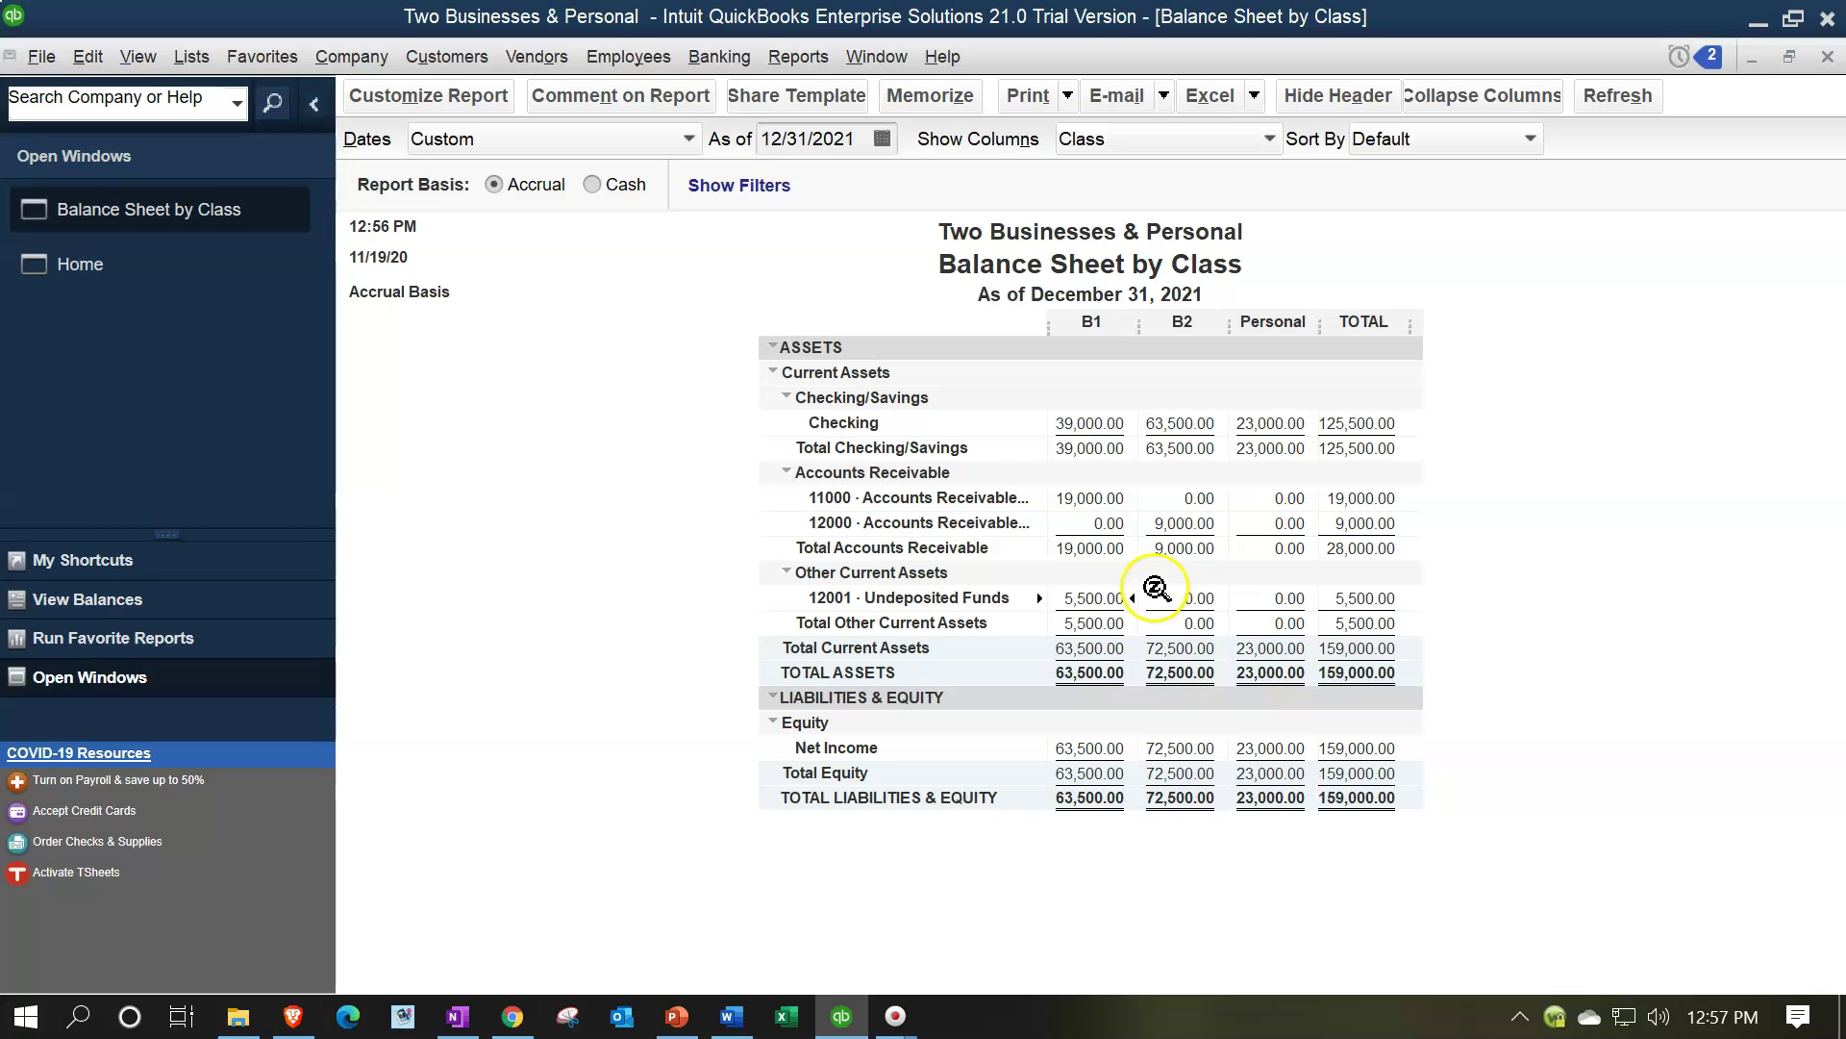
pyautogui.click(1104, 500)
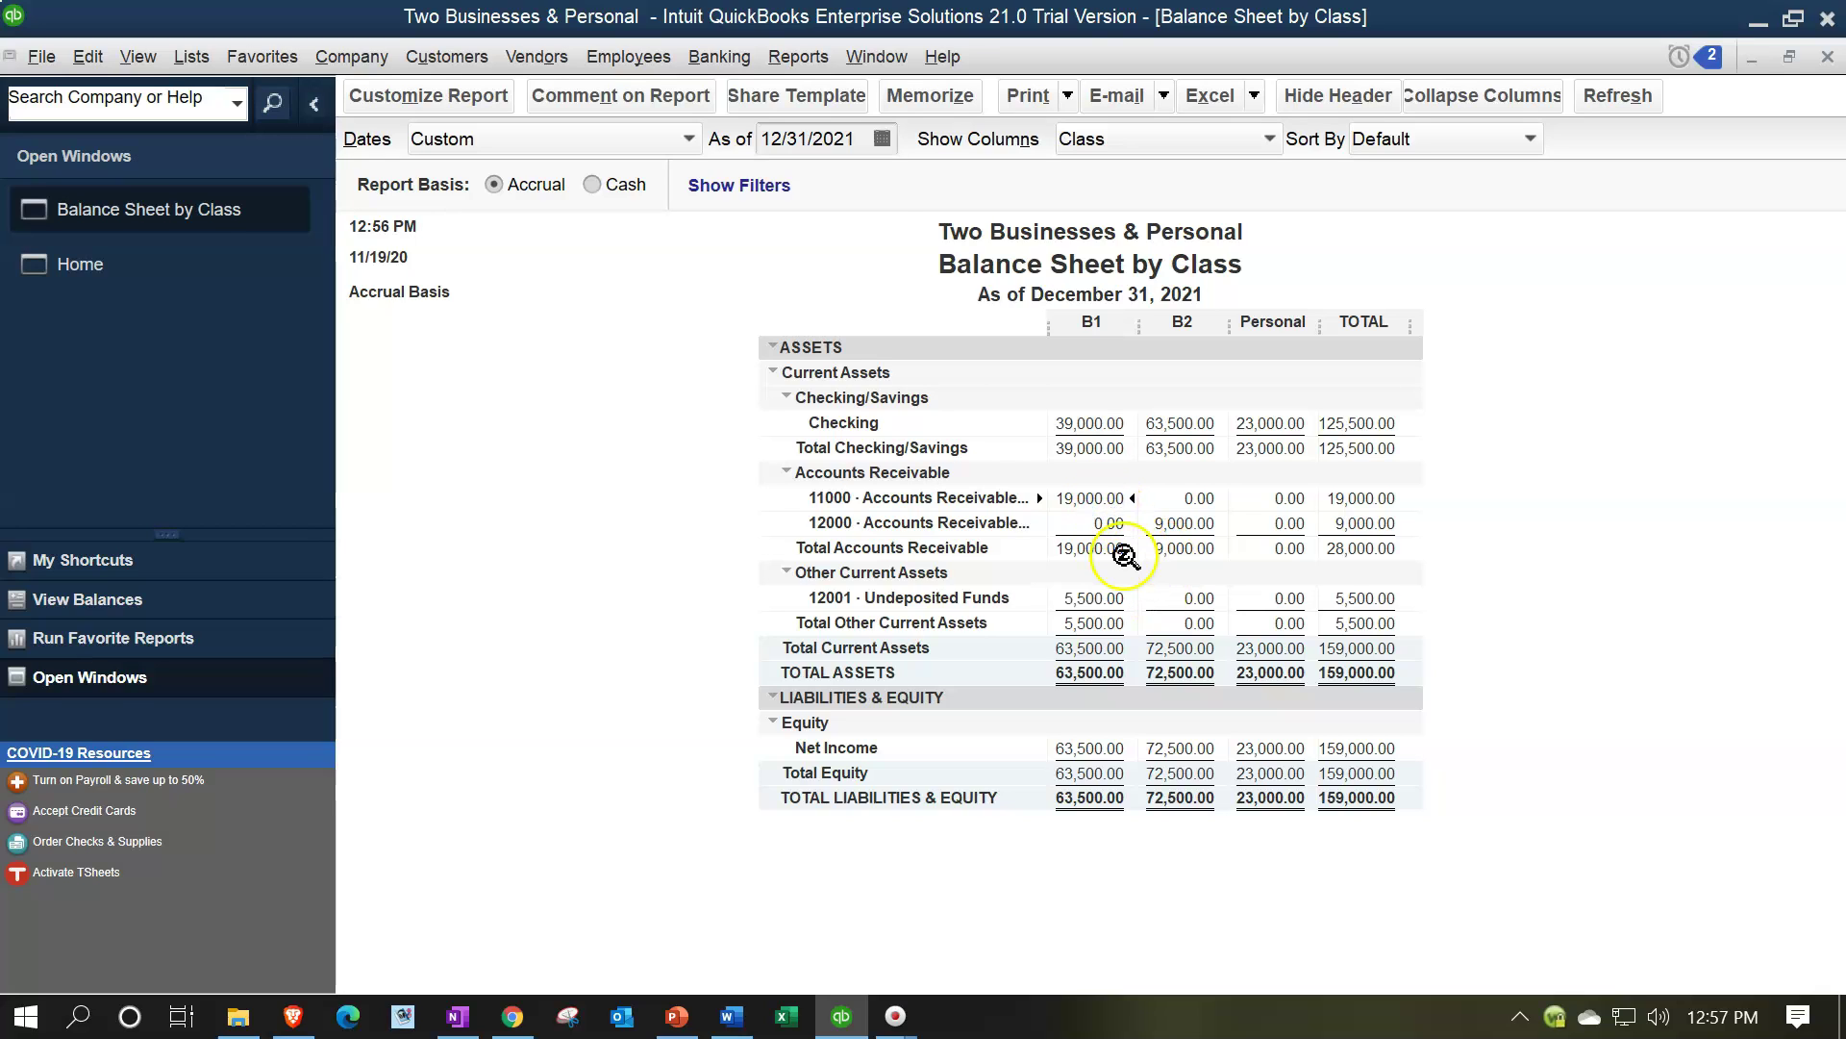
# Open the Profit & Loss by Class report from the company and financial reports
pyautogui.click(795, 55)
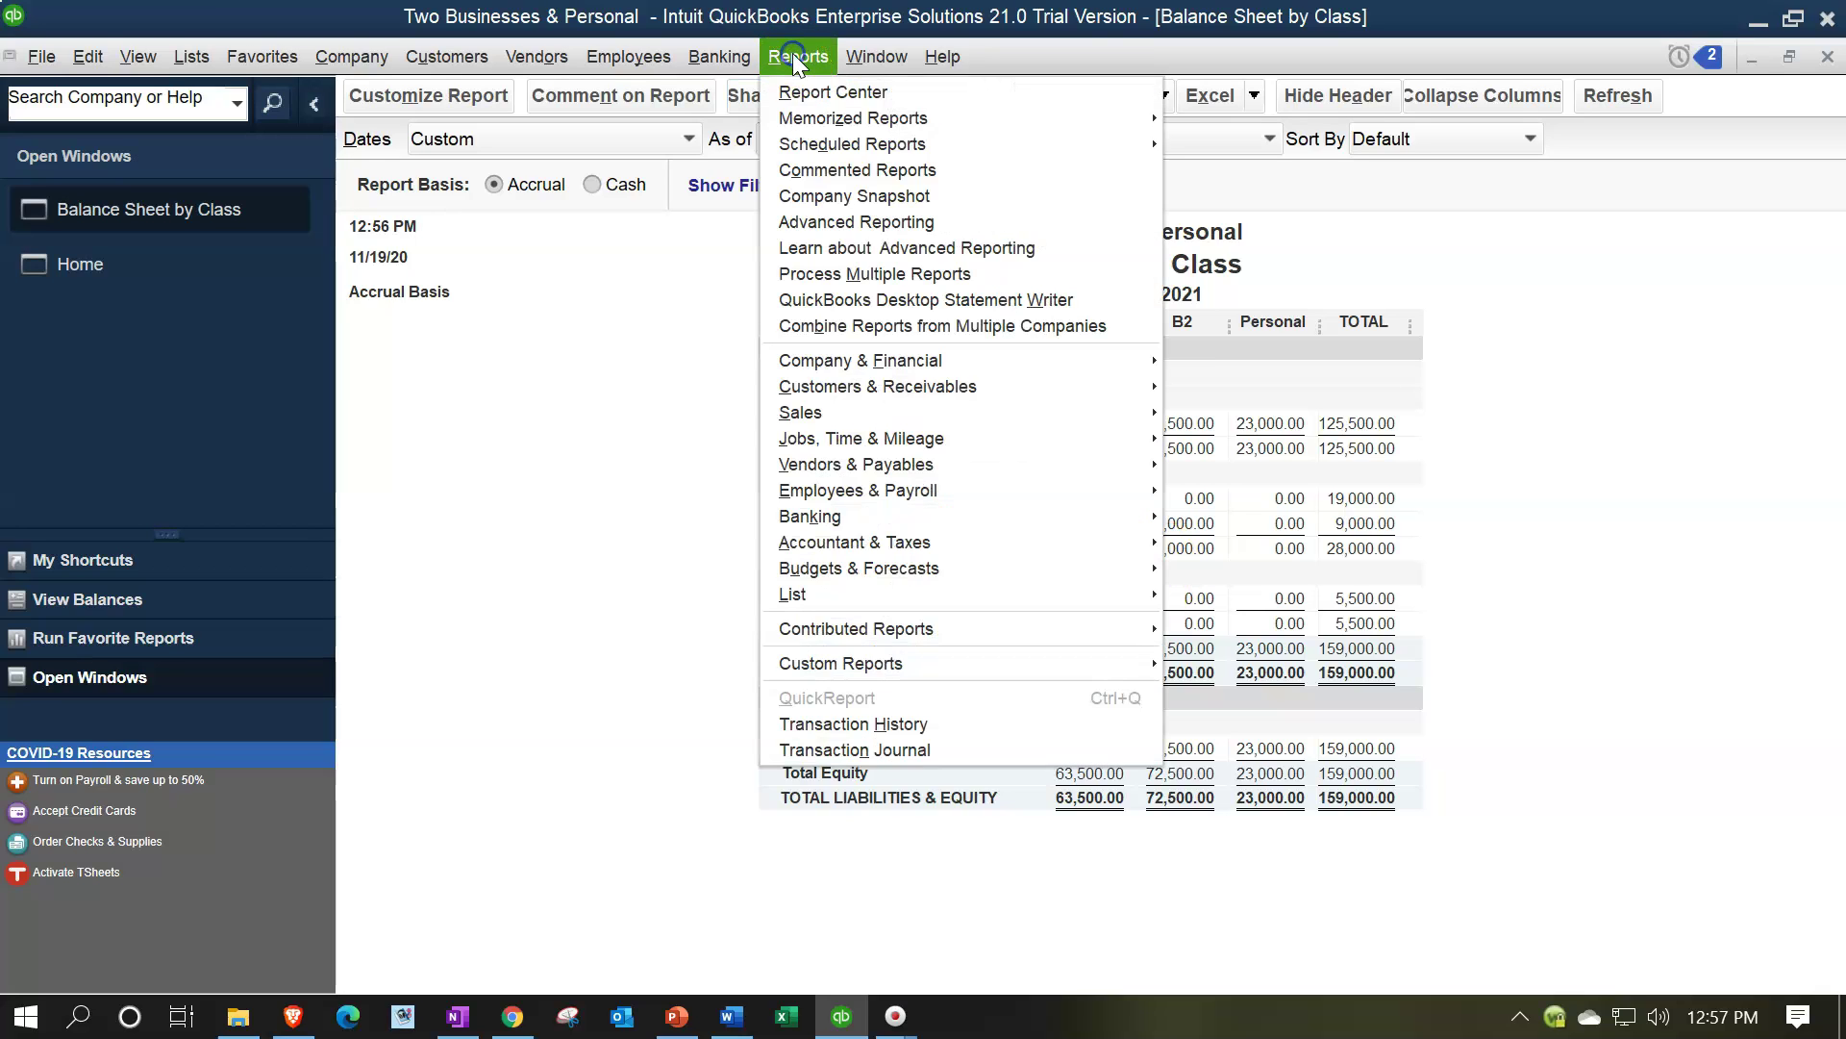
pyautogui.moveTo(1019, 361)
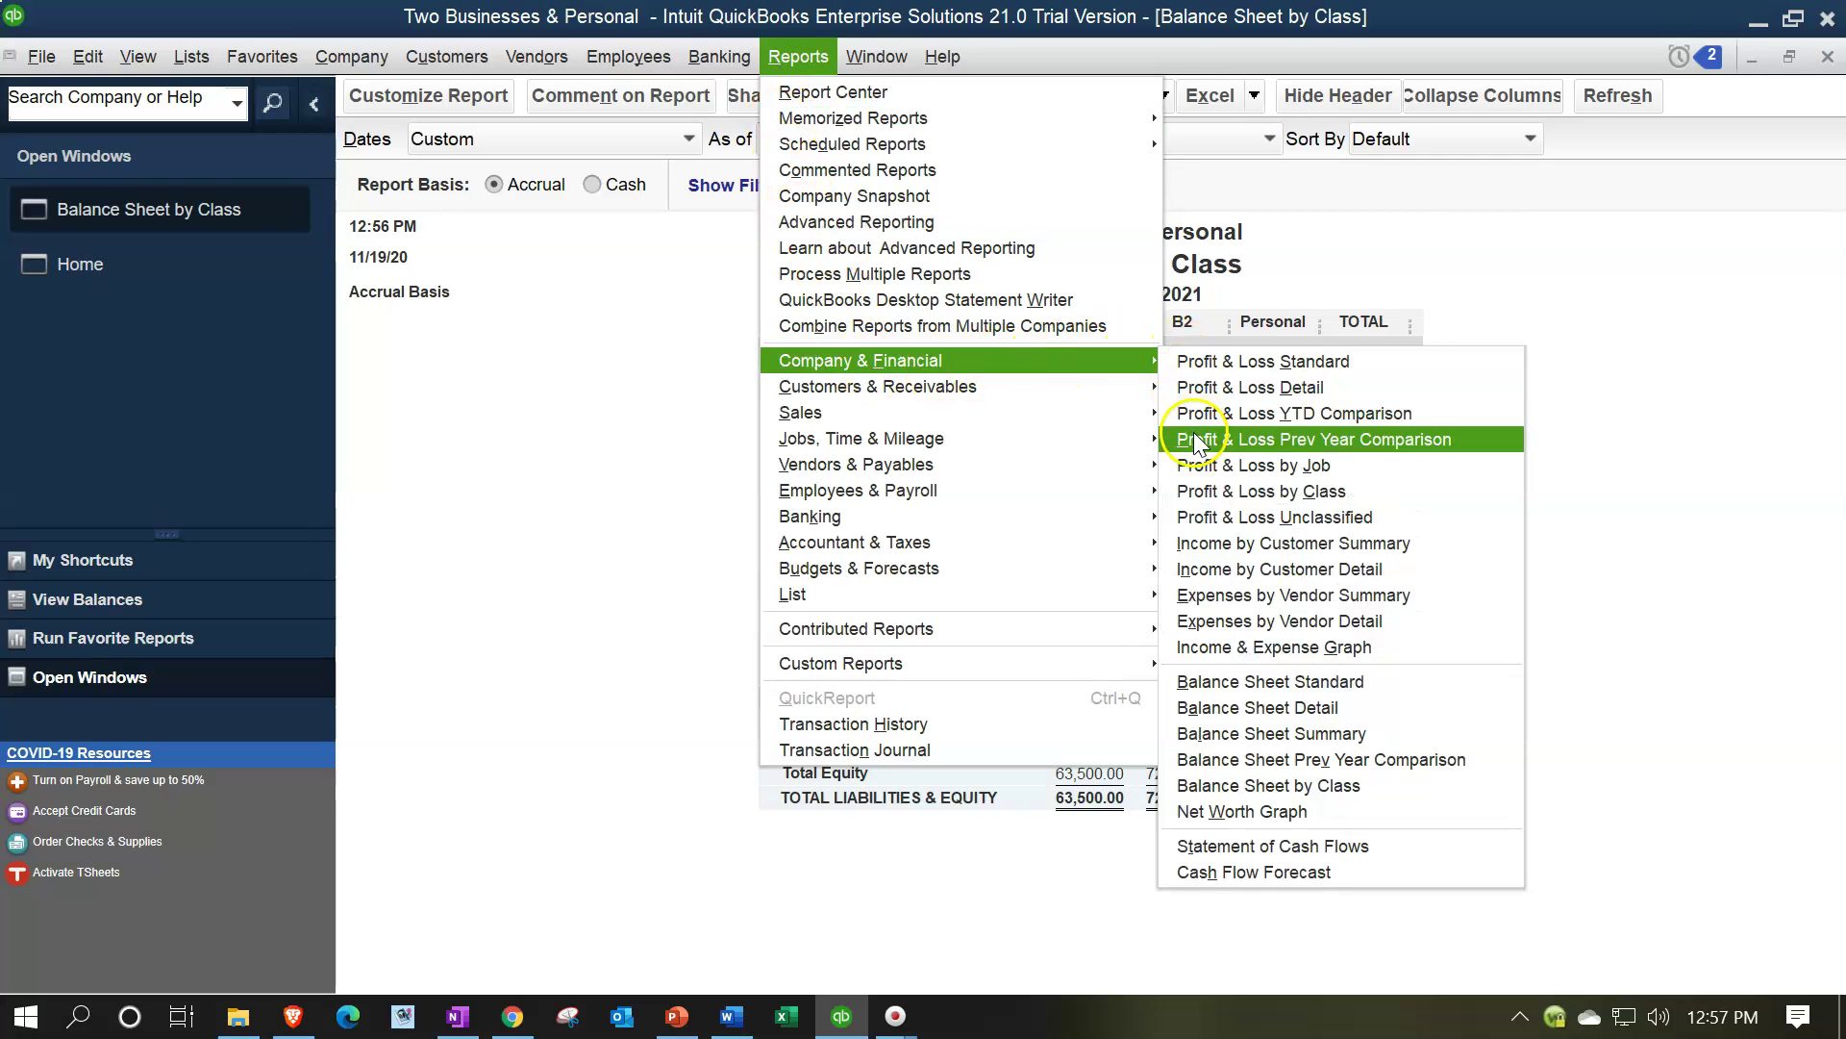
pyautogui.click(1216, 492)
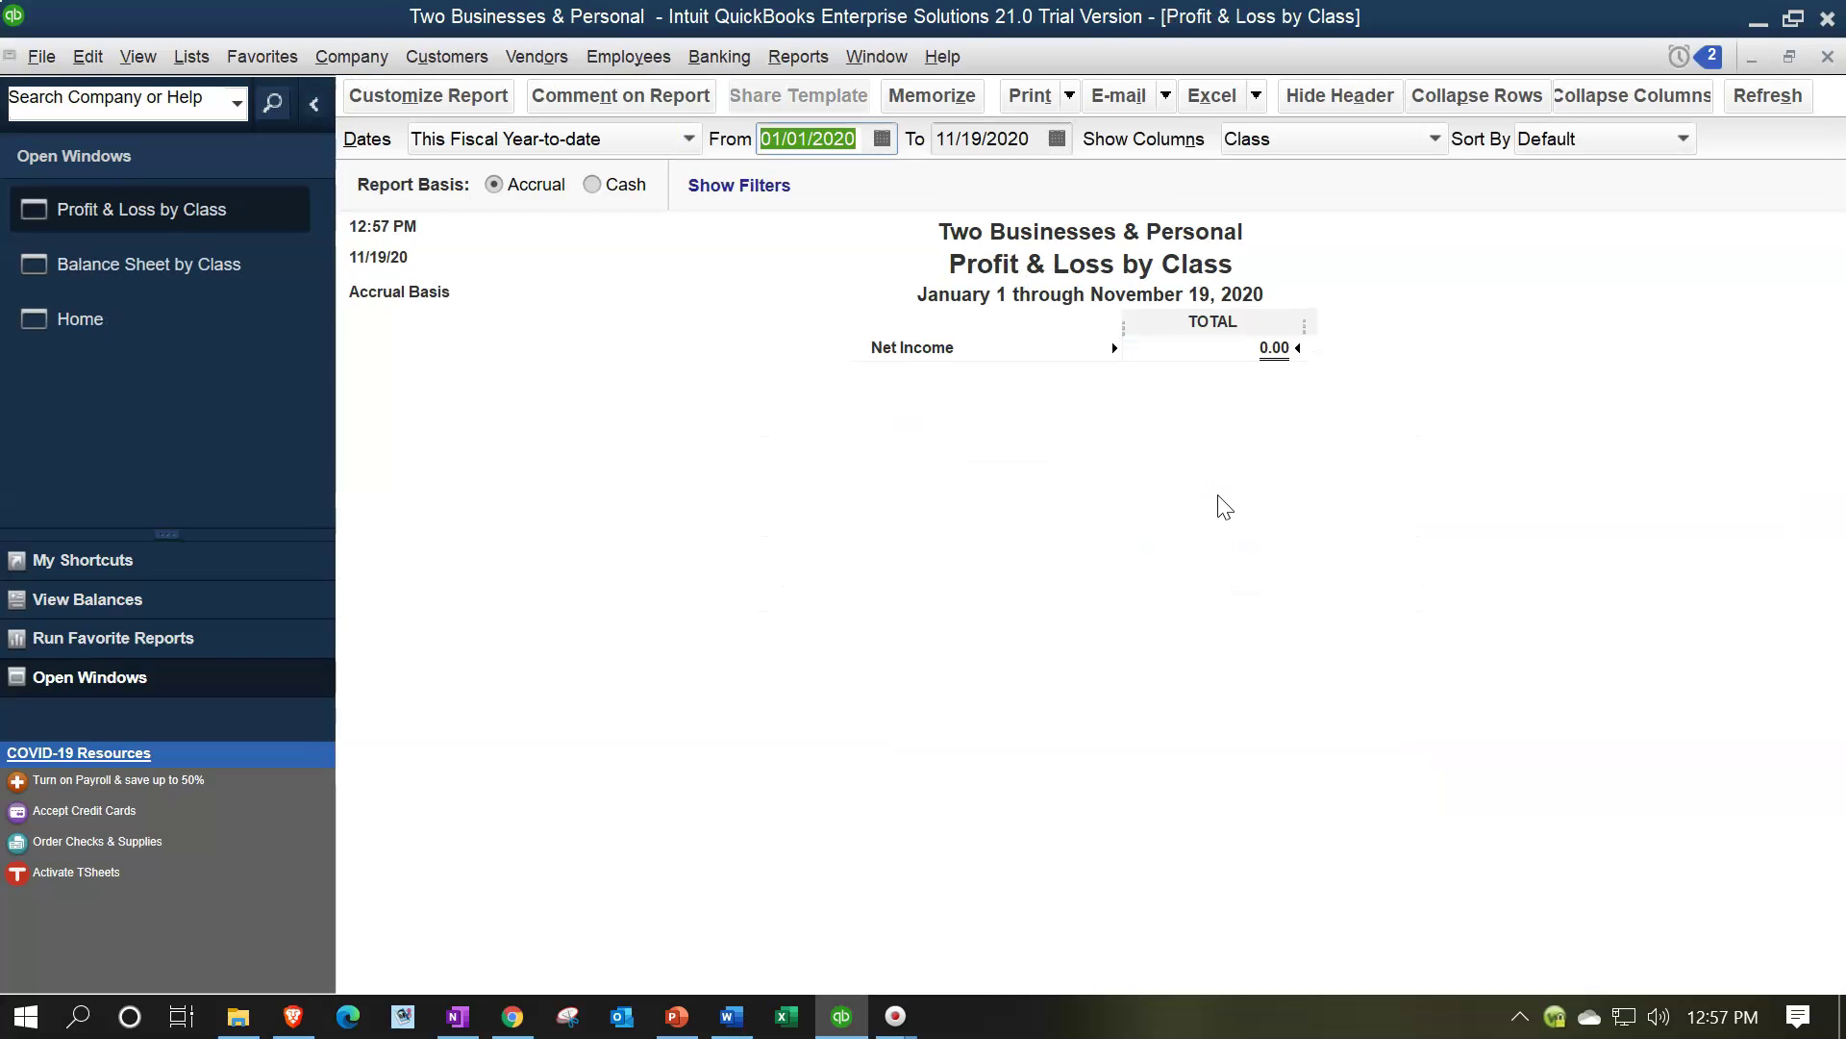
# Set the Profit & Loss by Class date range from 01/01/2021 to 12/31/2021
pyautogui.write('010121')
pyautogui.press('Tab')
pyautogui.write('12/31/2021')
pyautogui.press('Tab')
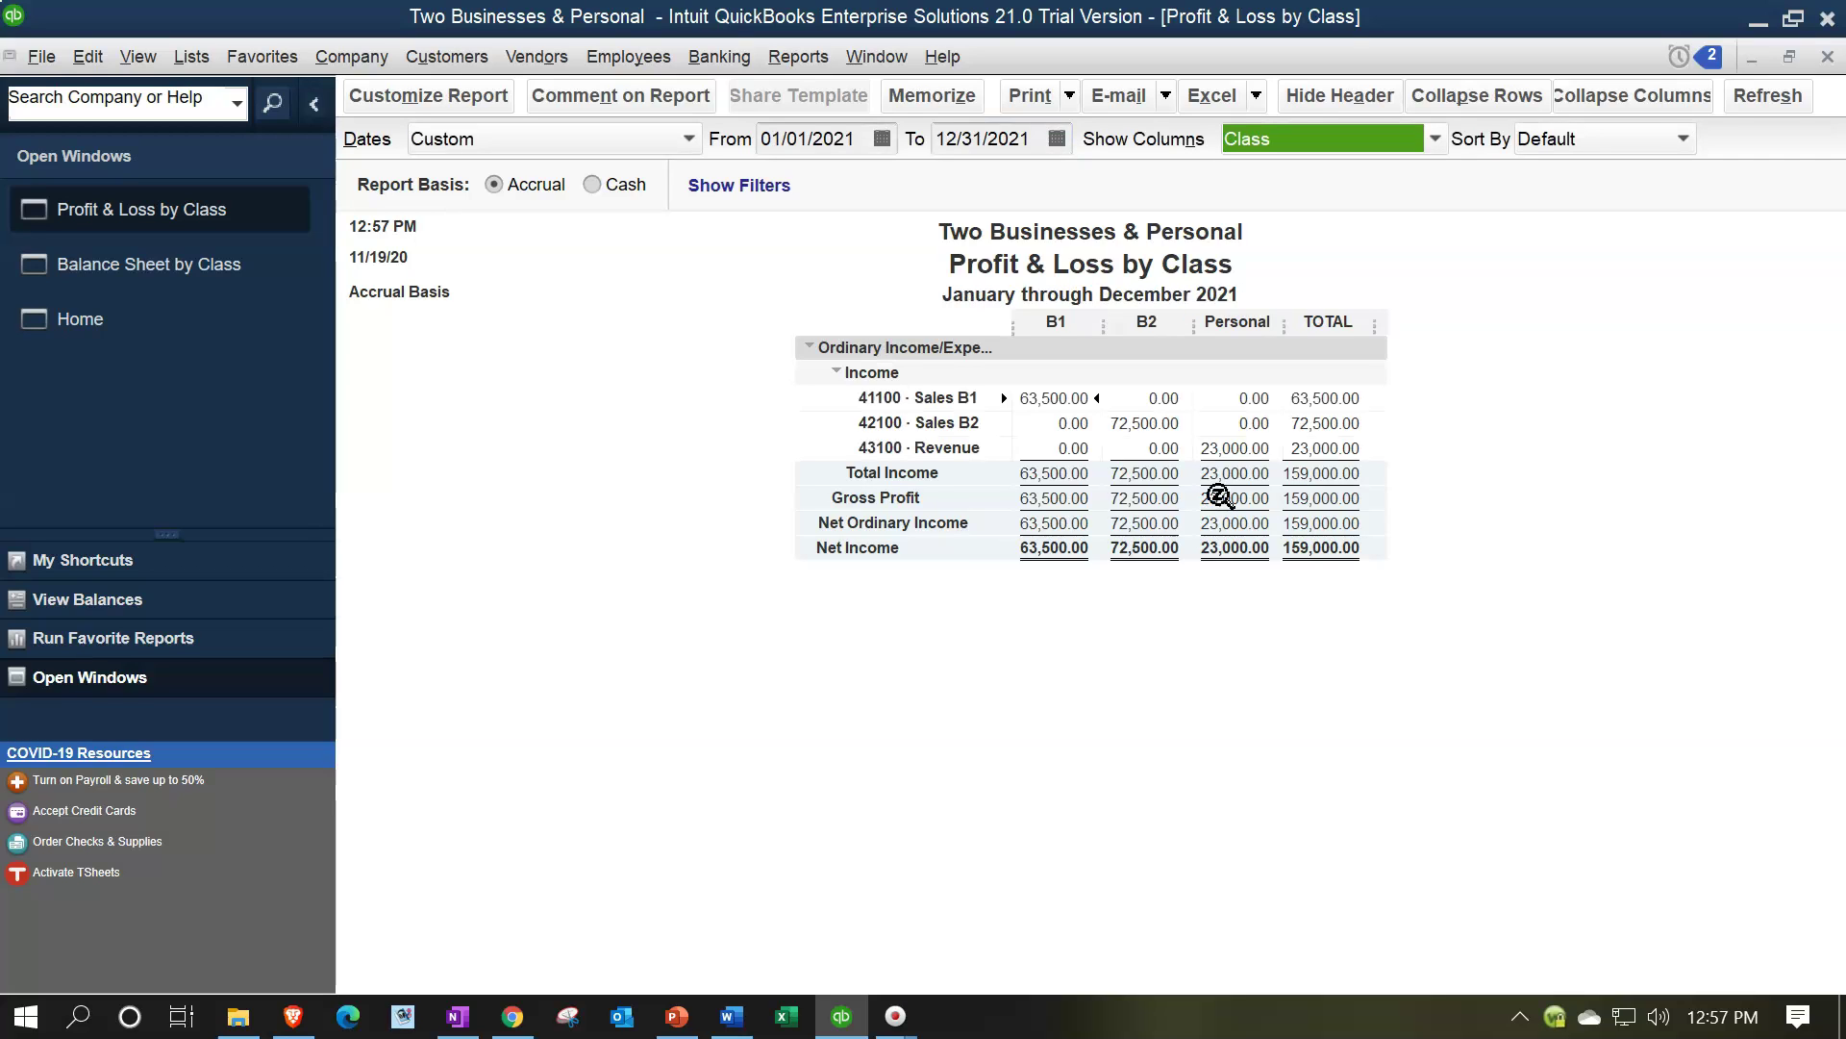
# Drill into the Sales B1 amount for class B1, check the sales receipt dated 02/15/2021, and close the transaction detail
pyautogui.doubleClick(1053, 399)
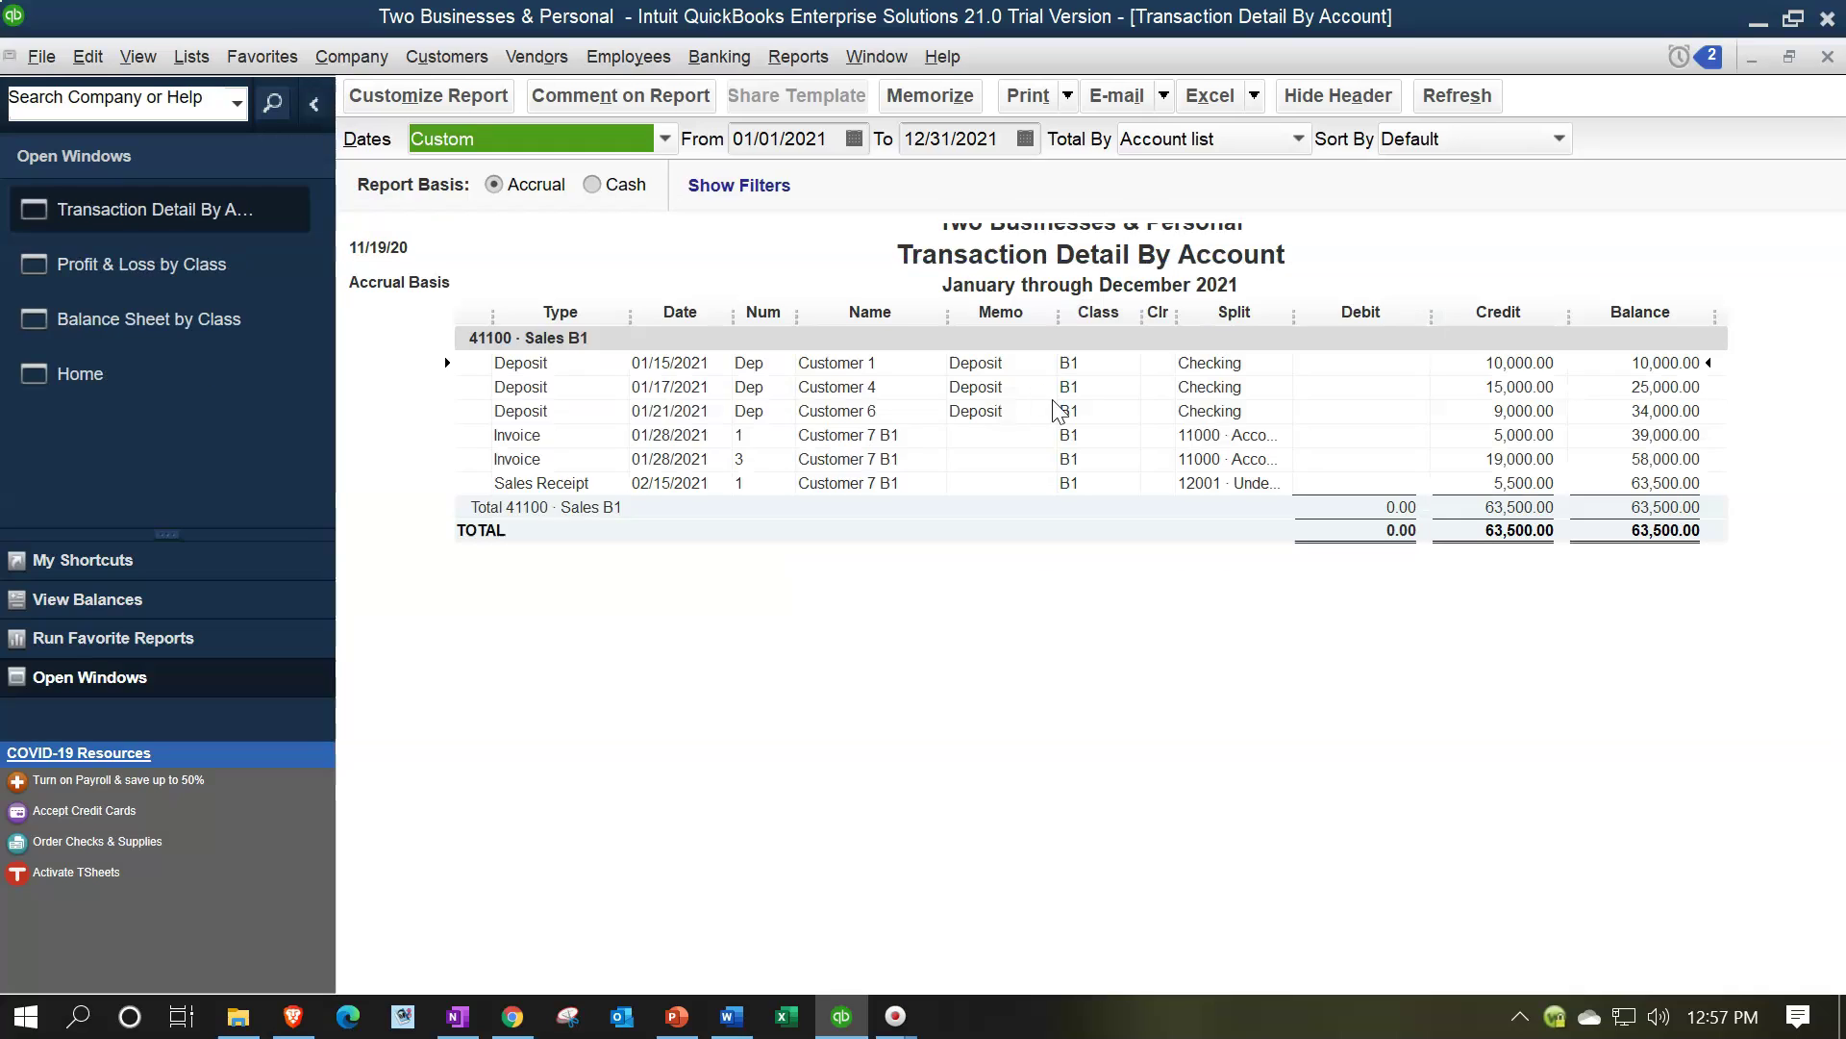
pyautogui.click(692, 488)
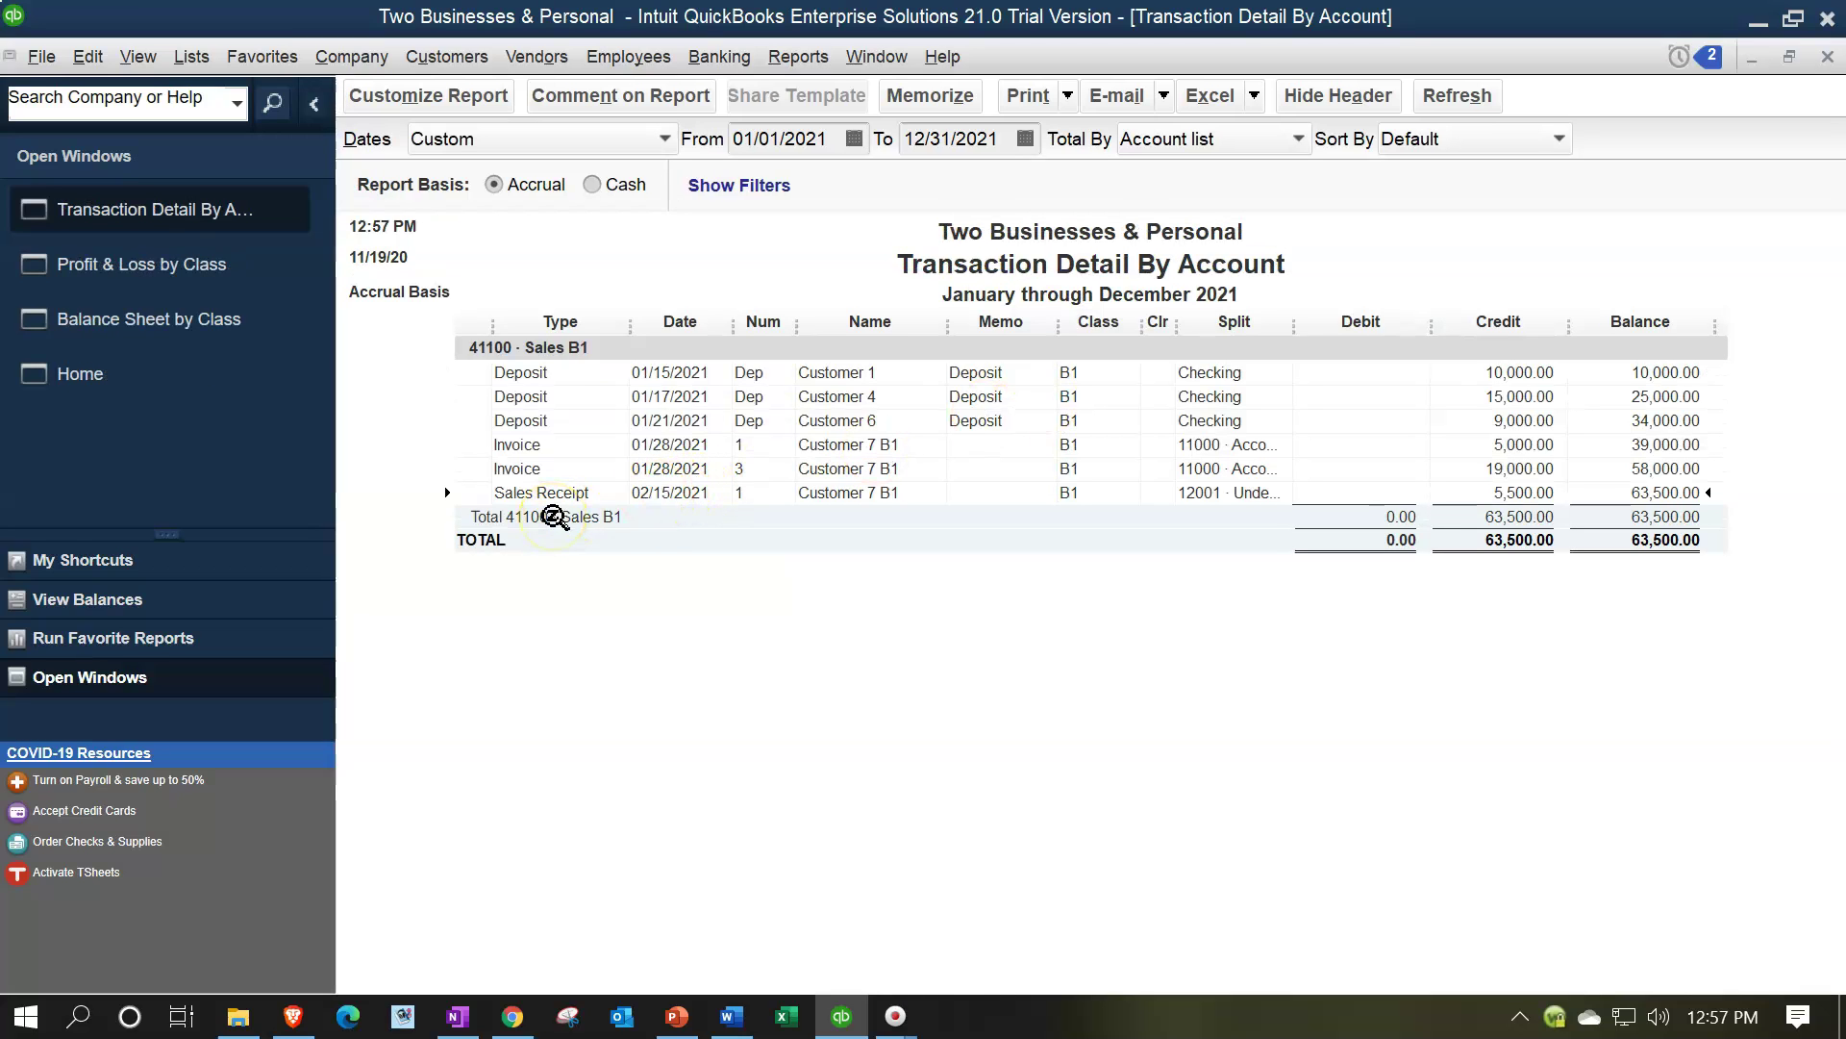
pyautogui.click(1823, 57)
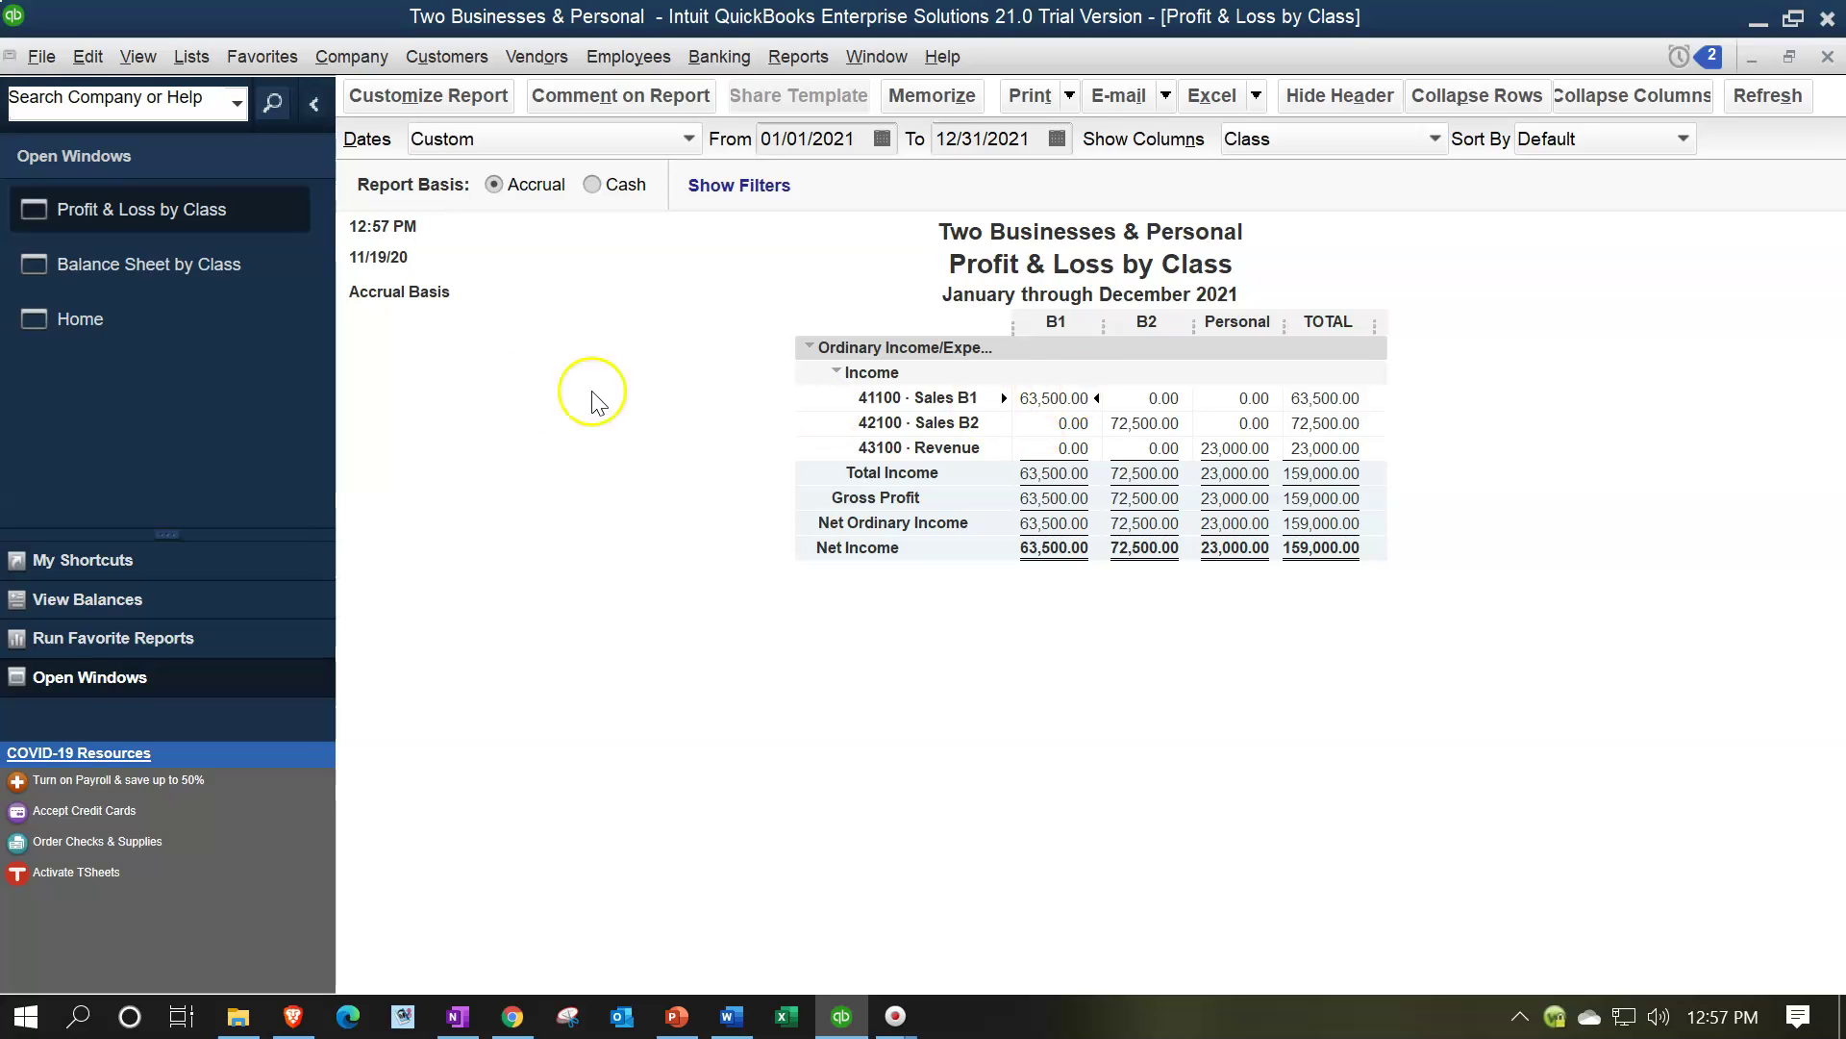
# Start recording a bank deposit from the home page and include the Customer 7 B1 e-check receipt
pyautogui.click(124, 331)
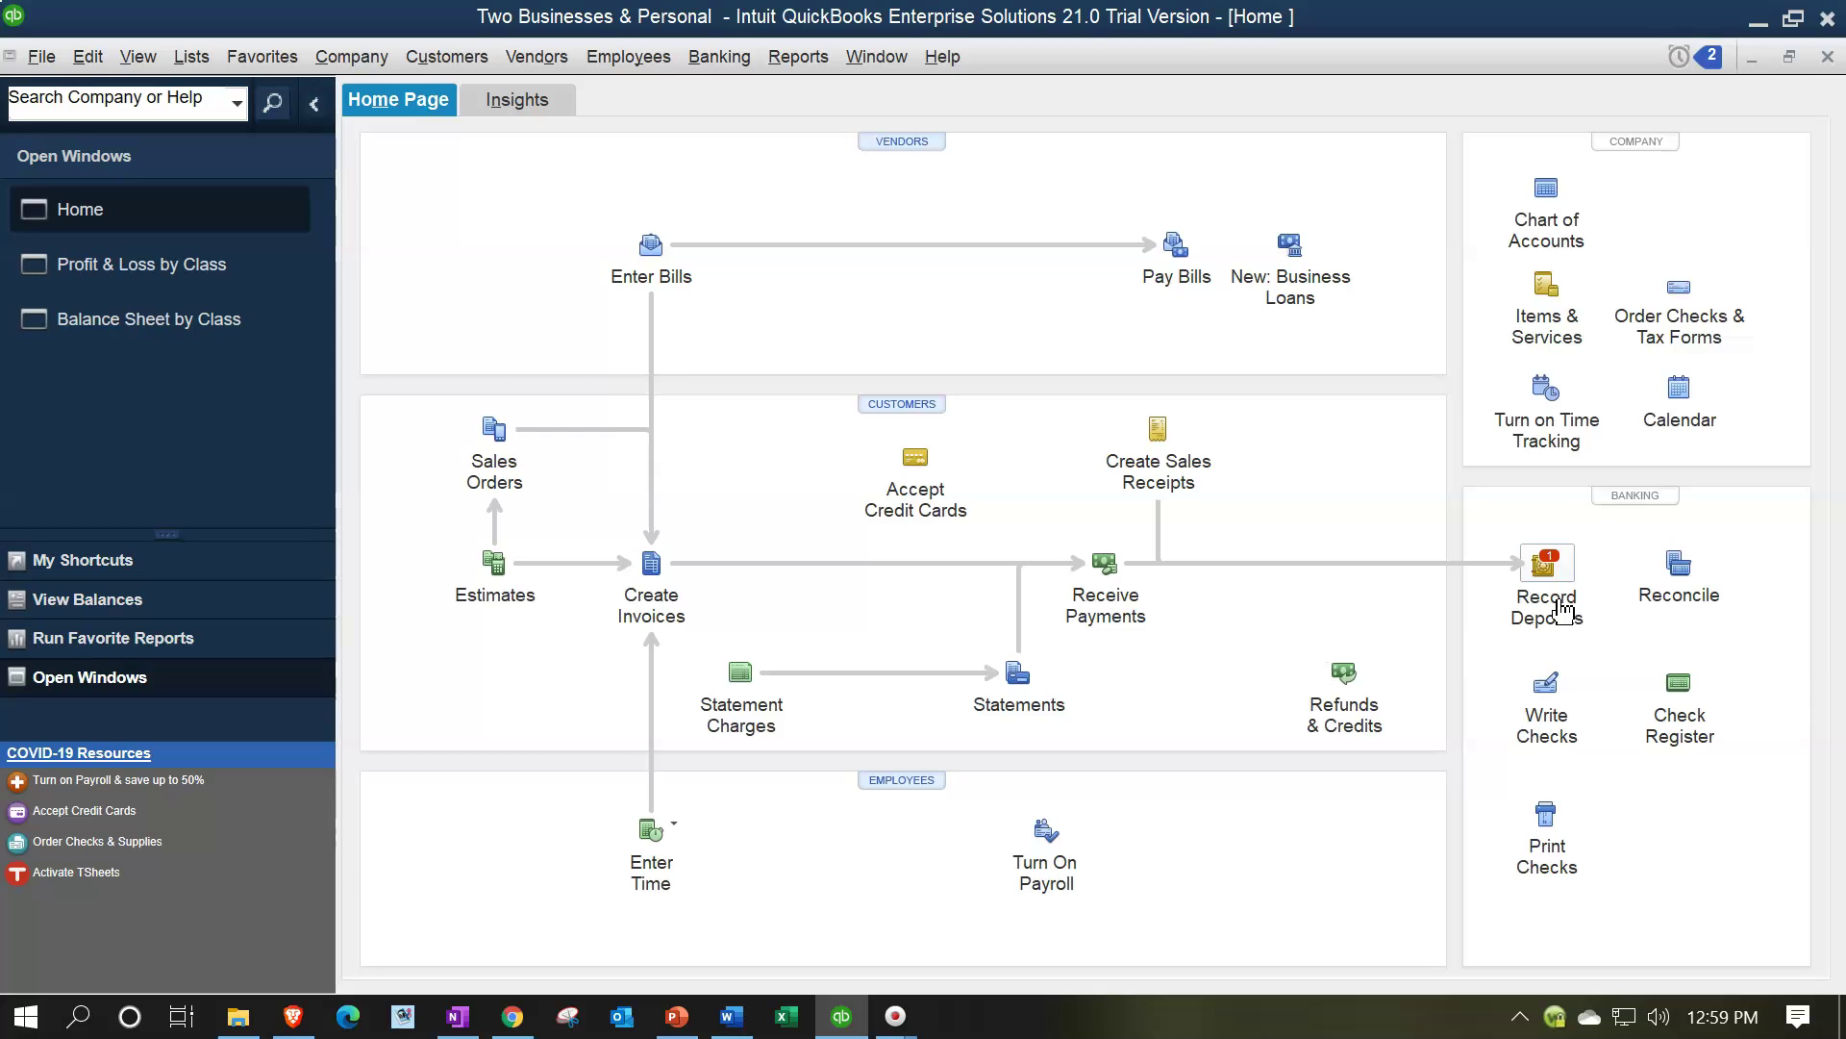
pyautogui.click(1561, 609)
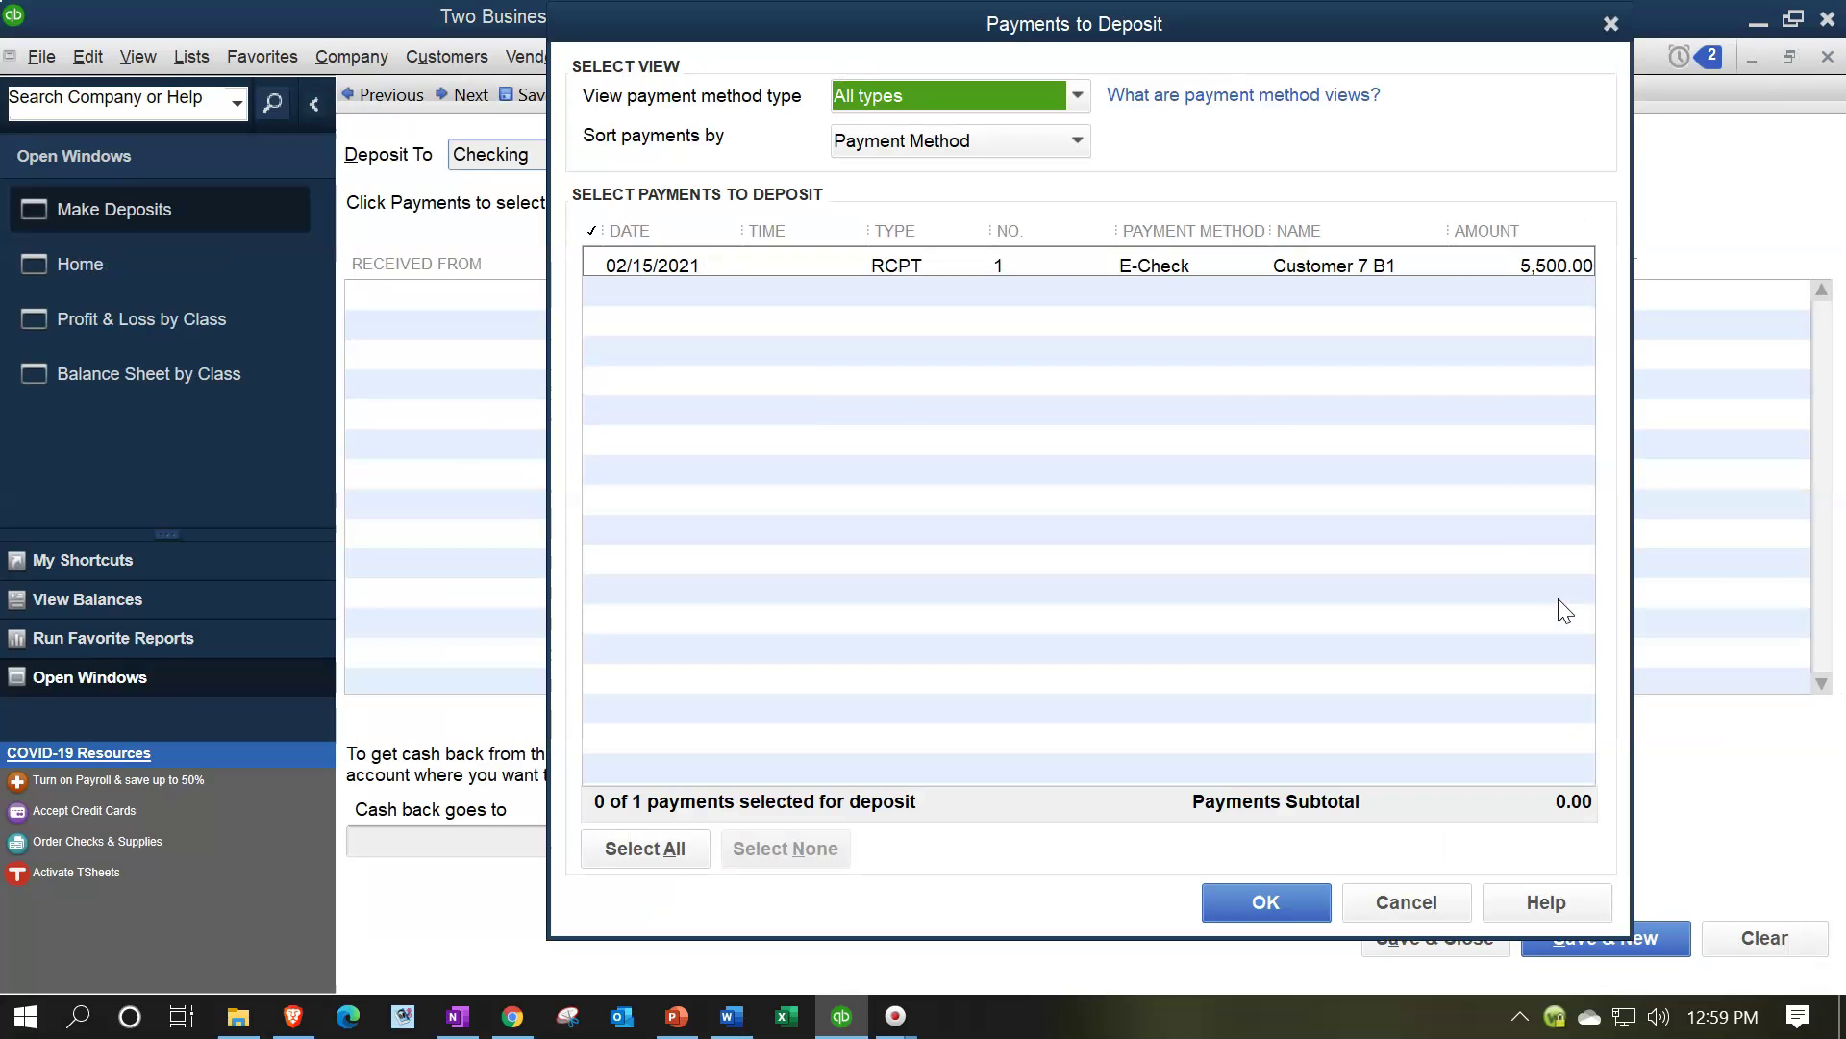
pyautogui.click(603, 268)
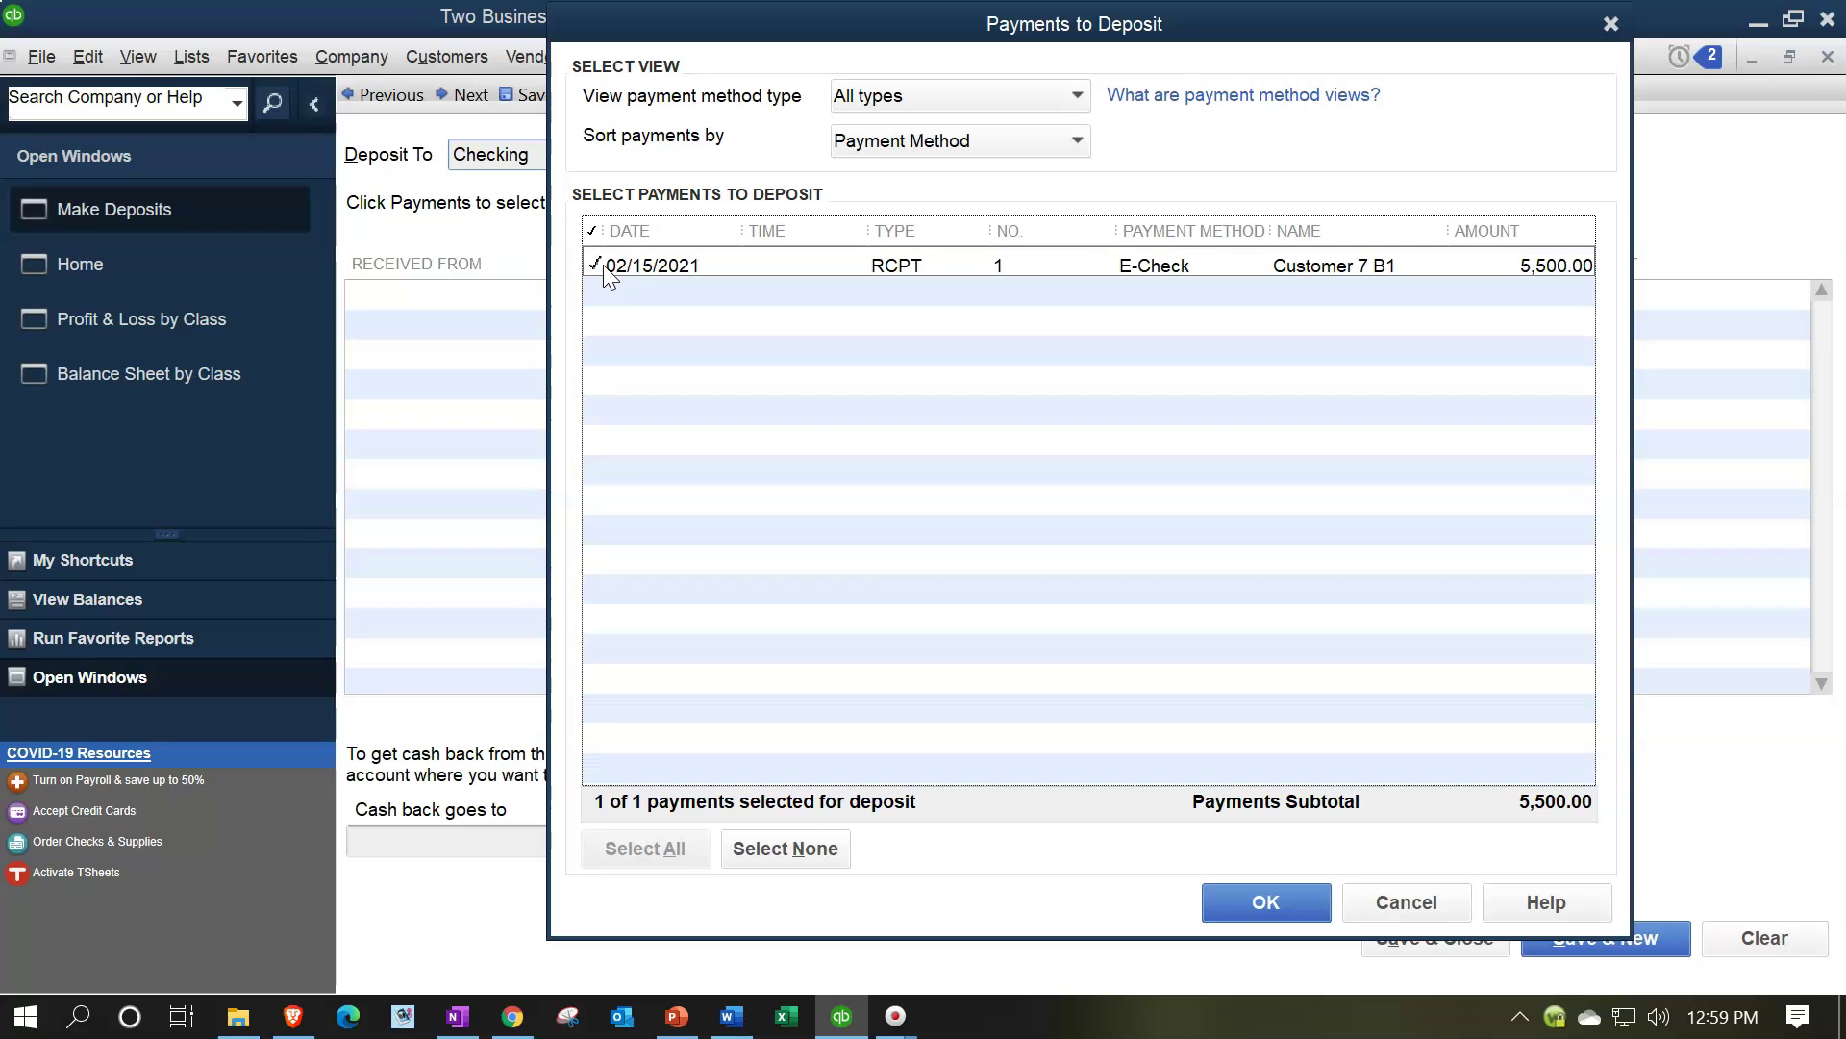
pyautogui.click(1268, 909)
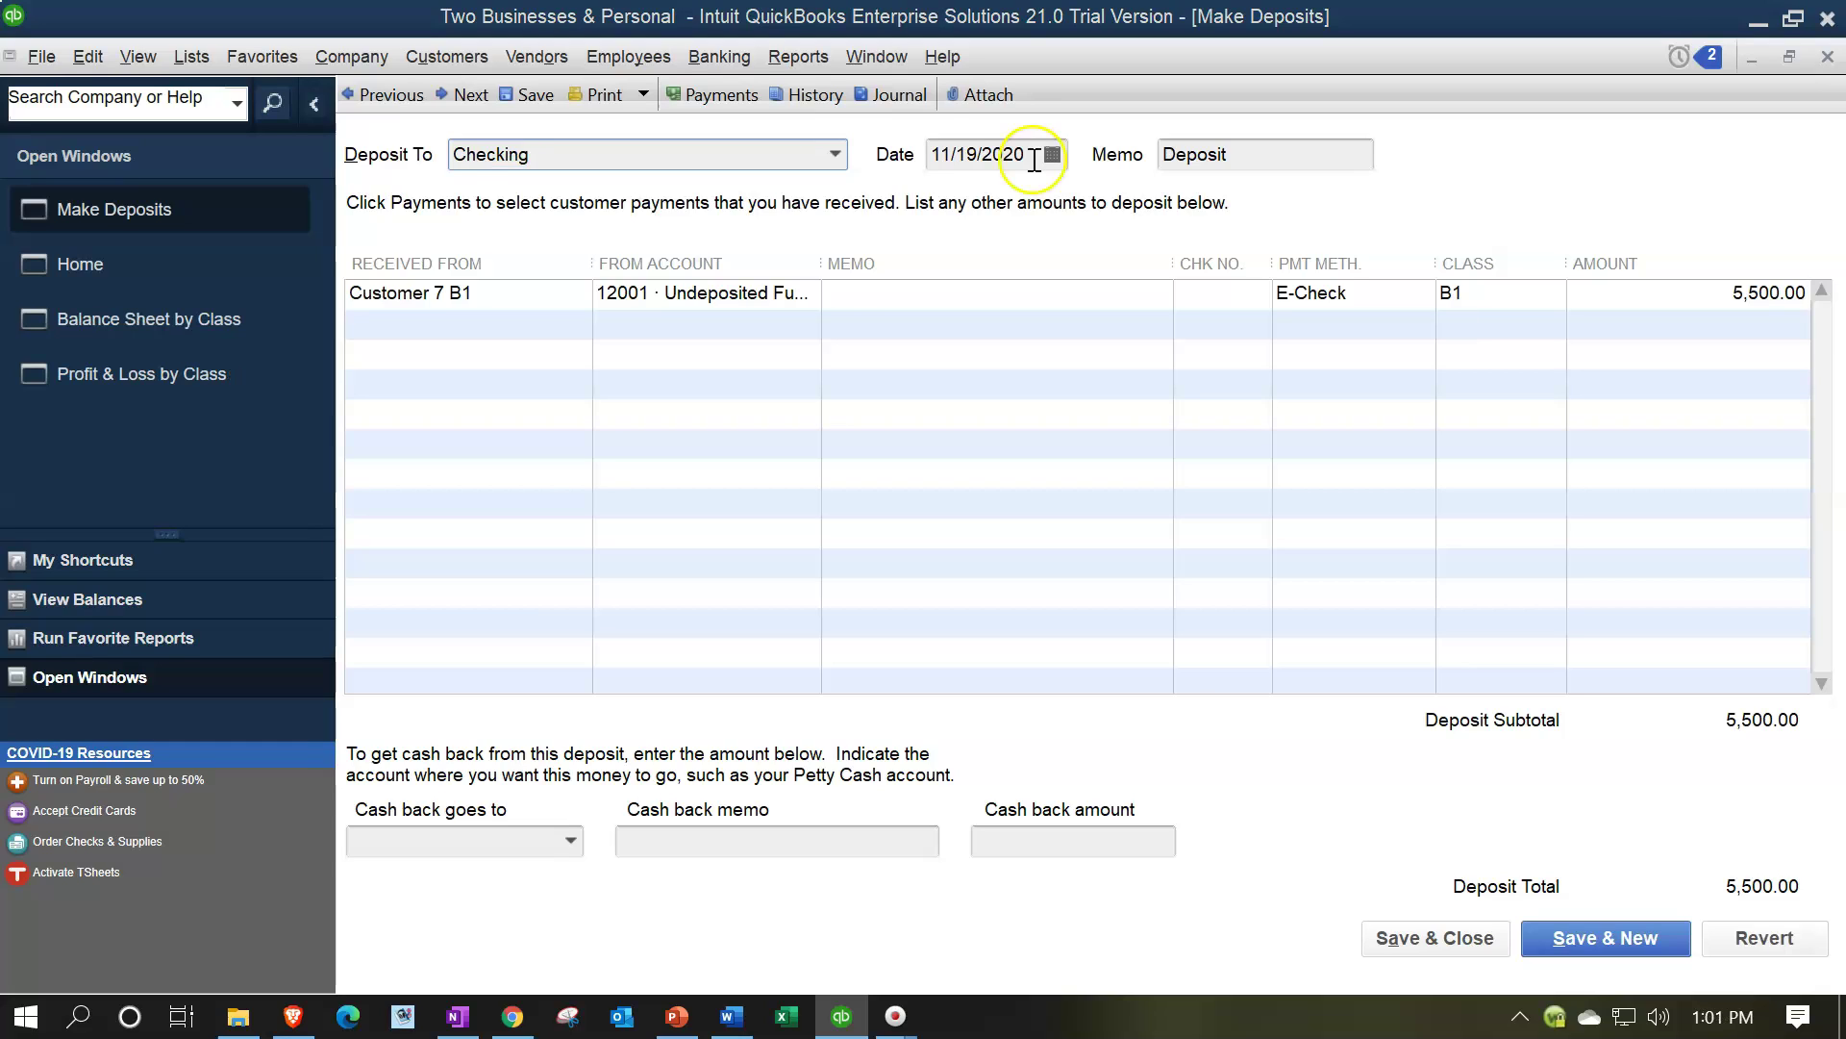
# Date the deposit 02/15/2021, then save and close it, accepting the change and the future date
pyautogui.click(1039, 153)
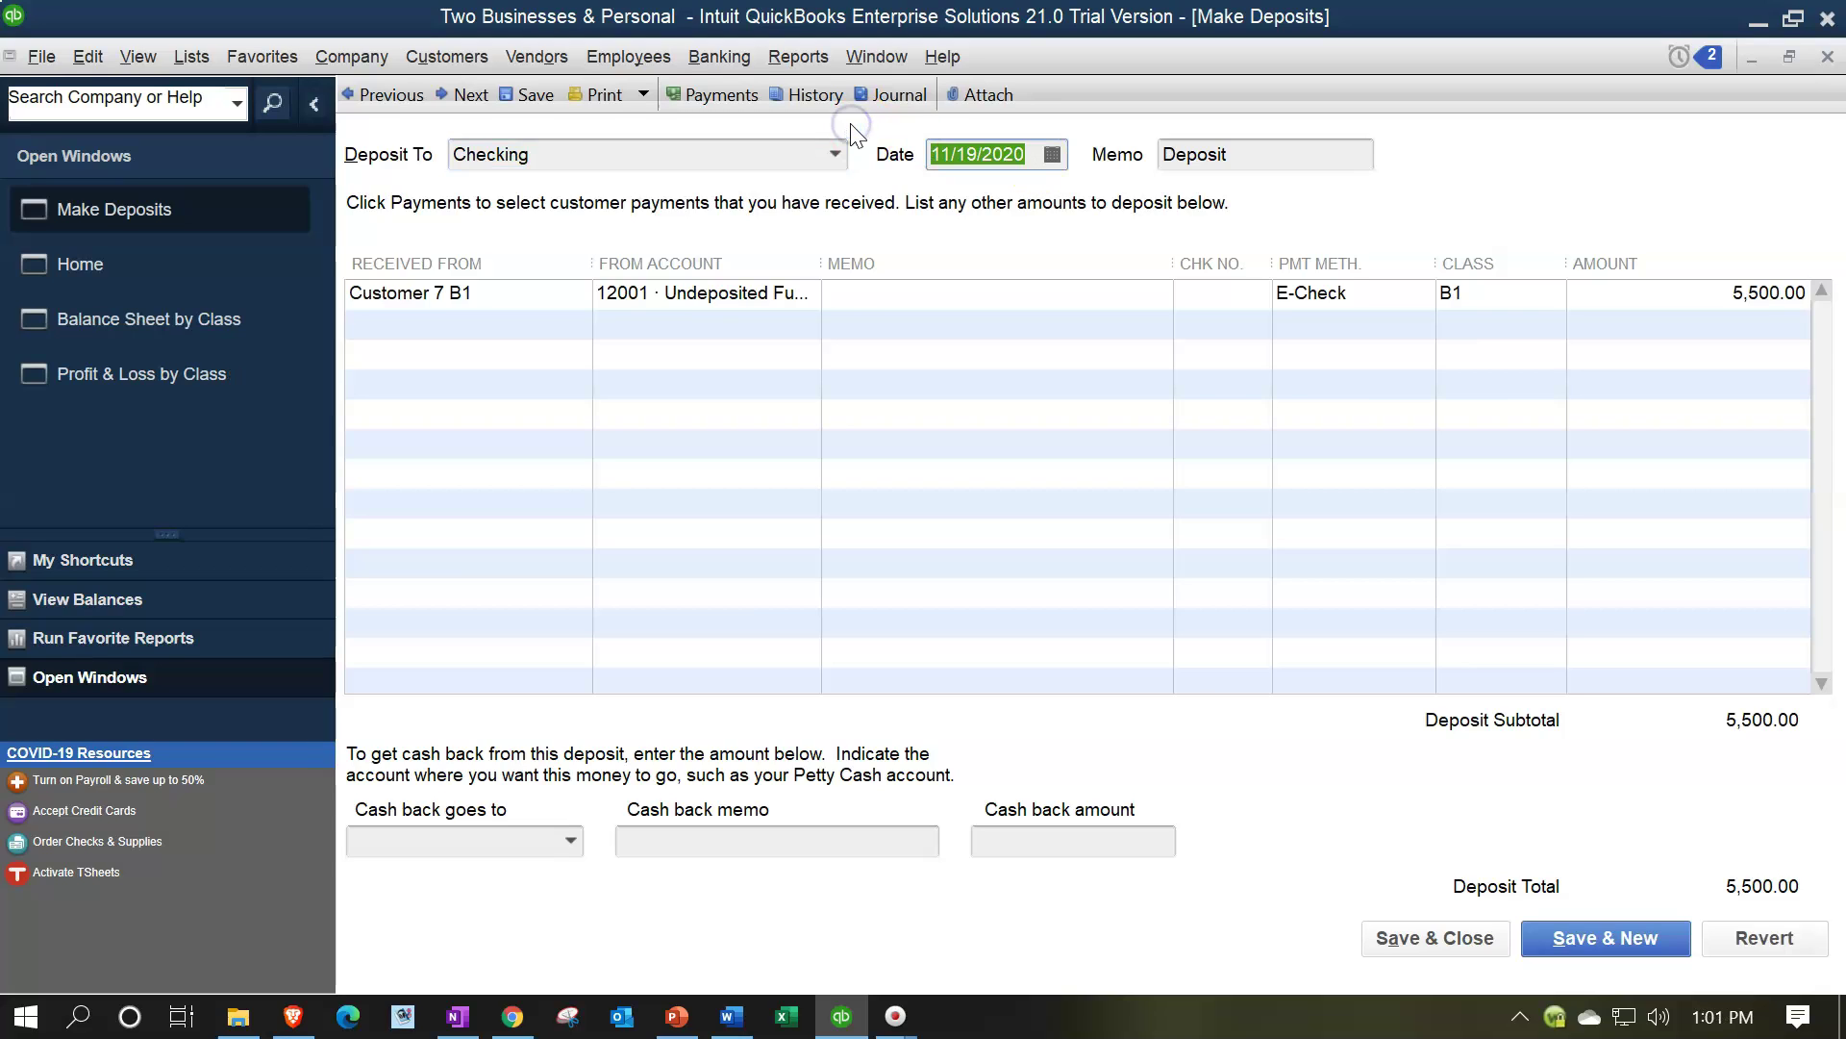
pyautogui.write('0215')
pyautogui.press('Tab')
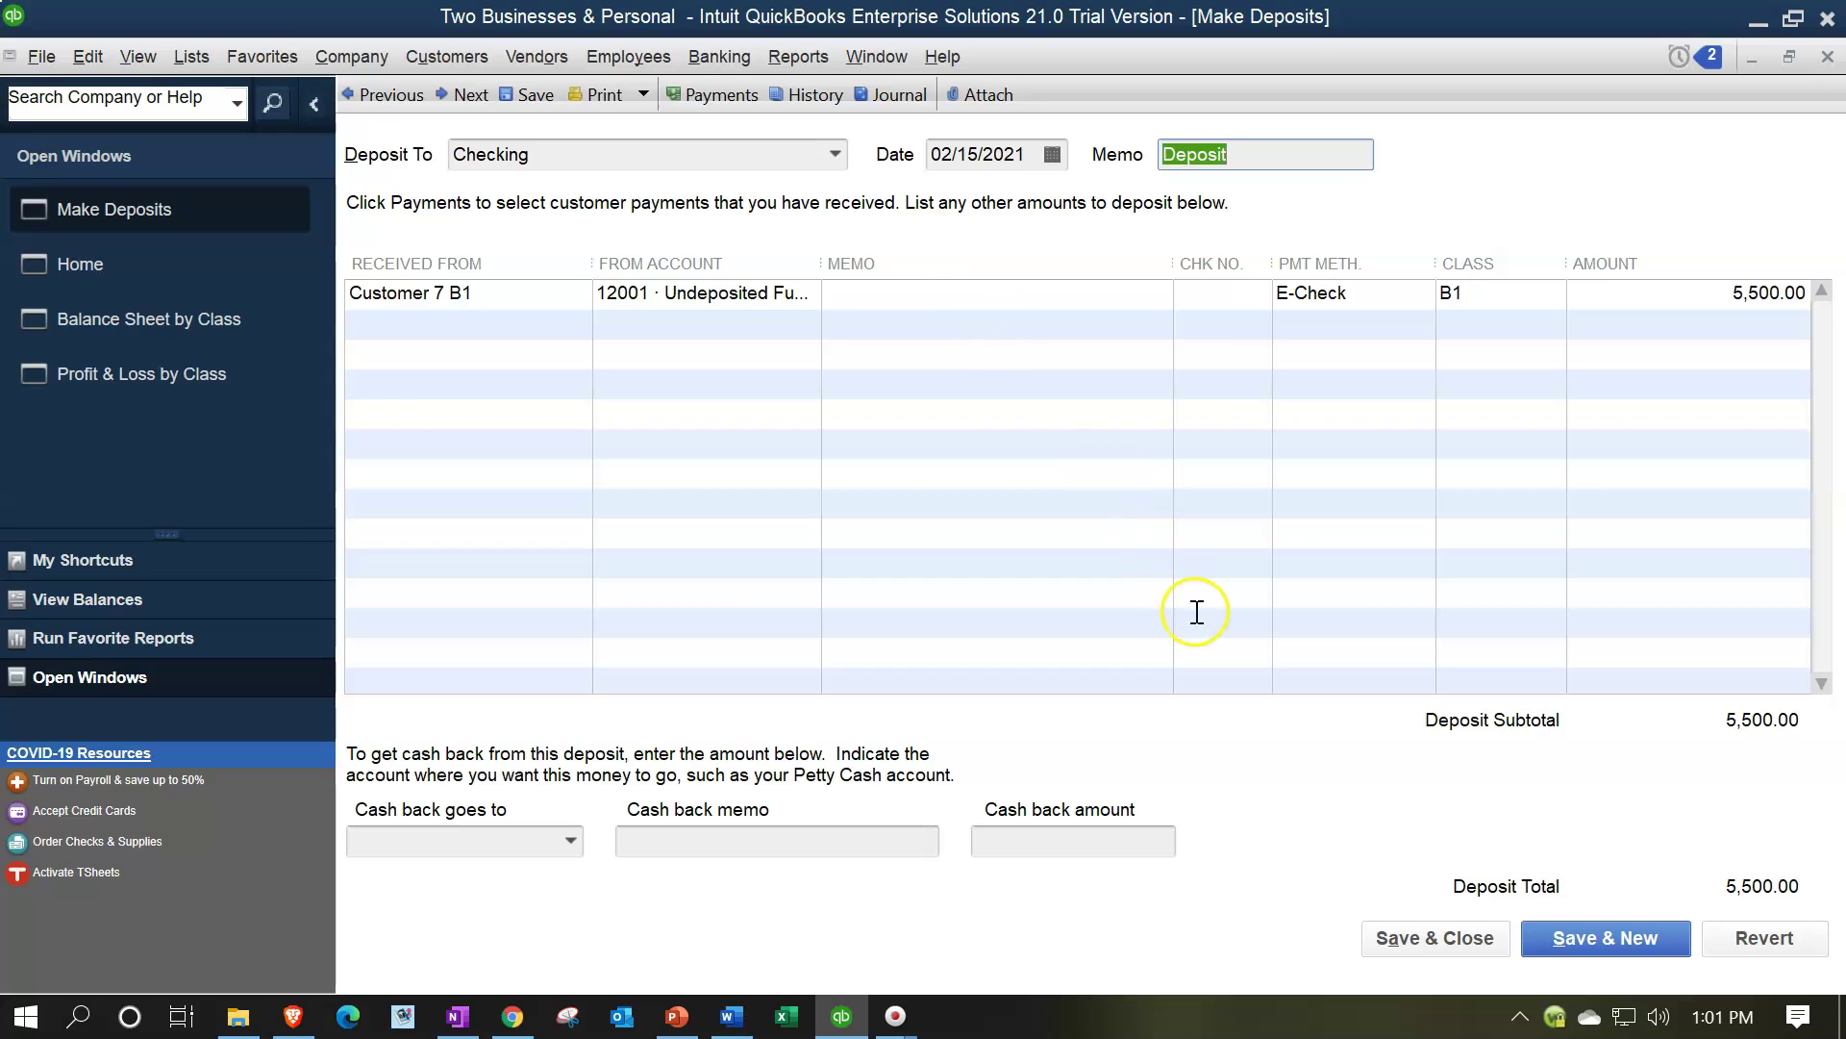
pyautogui.click(1388, 931)
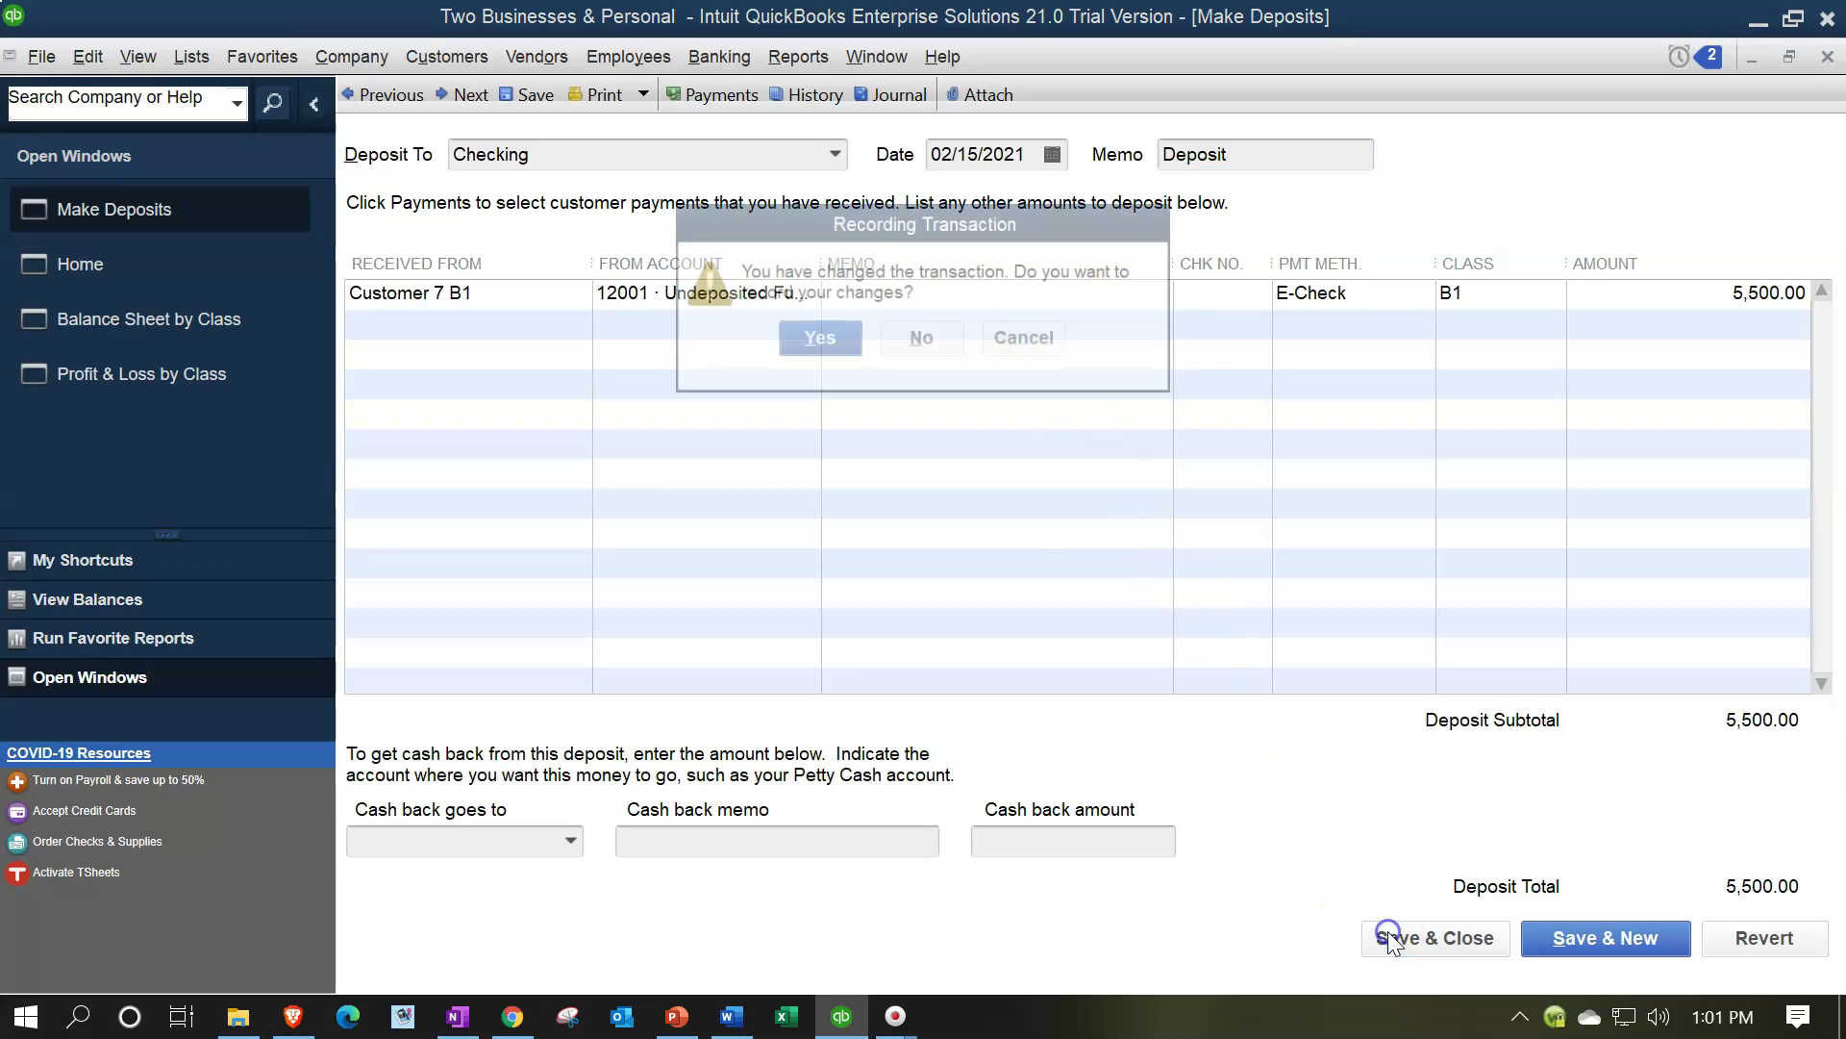
pyautogui.click(831, 350)
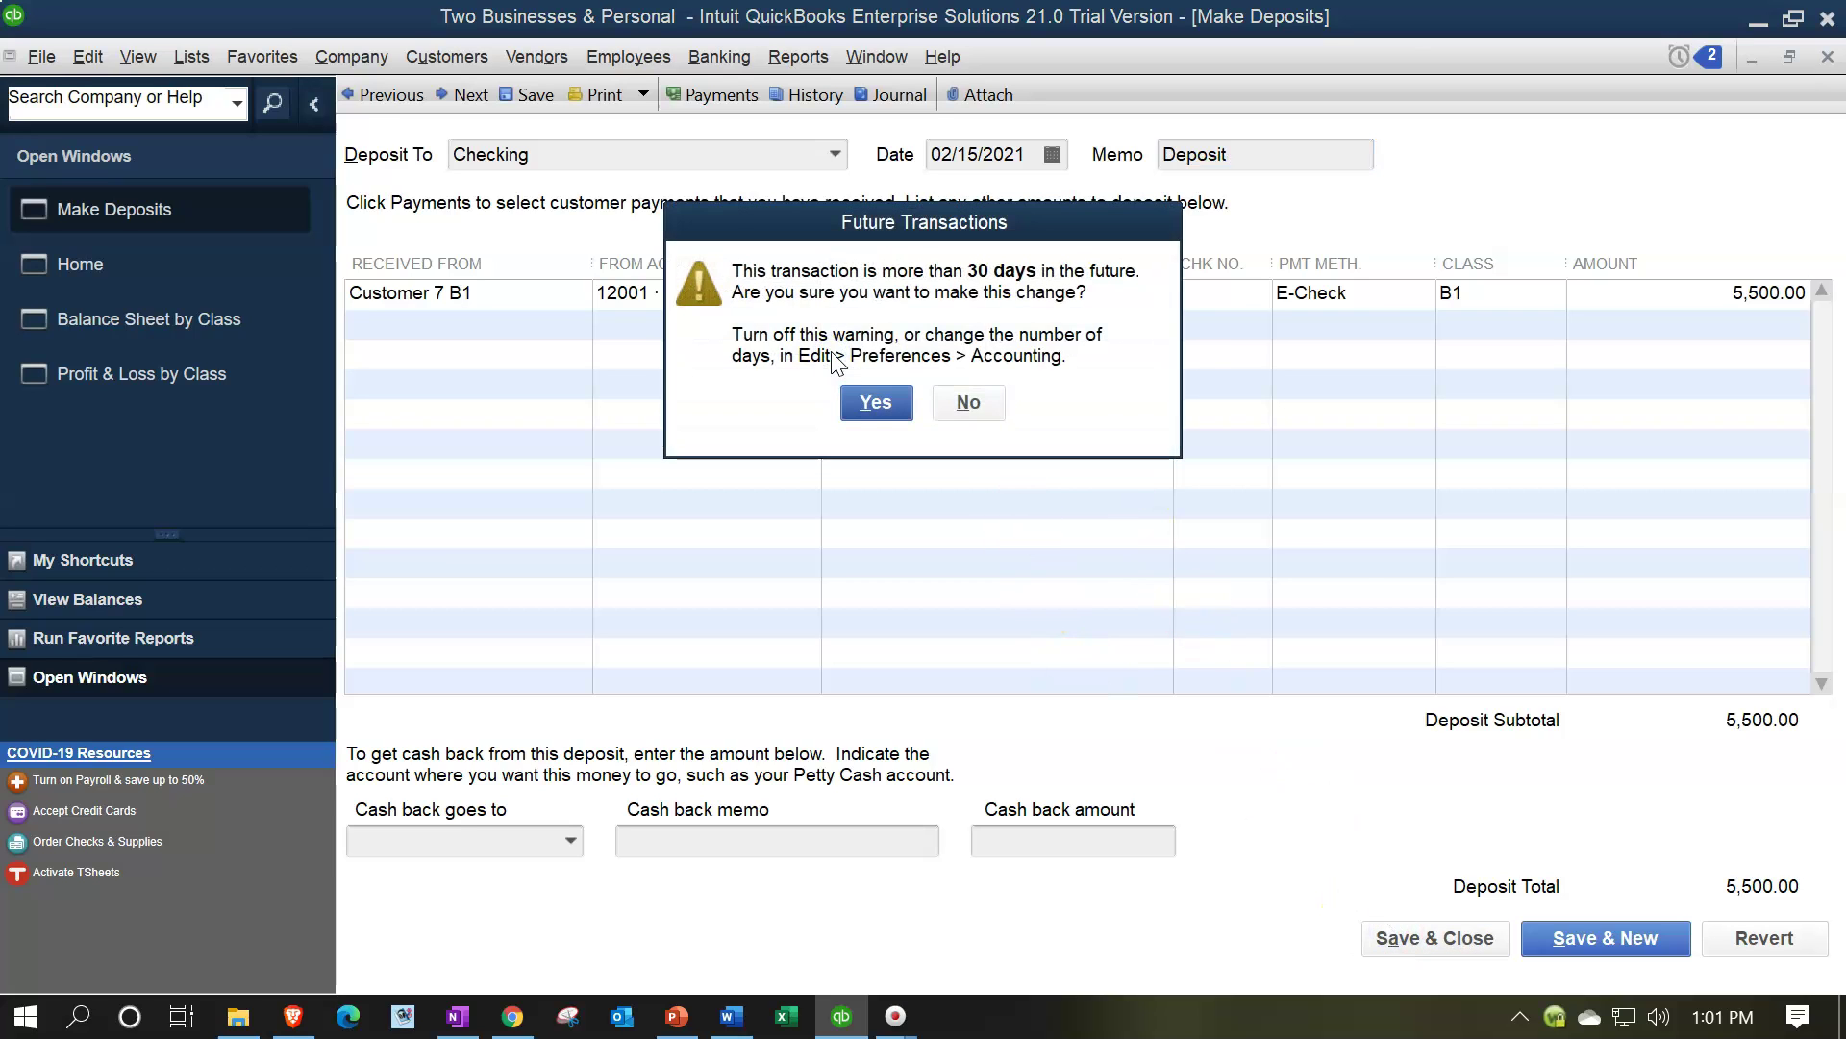
pyautogui.click(877, 396)
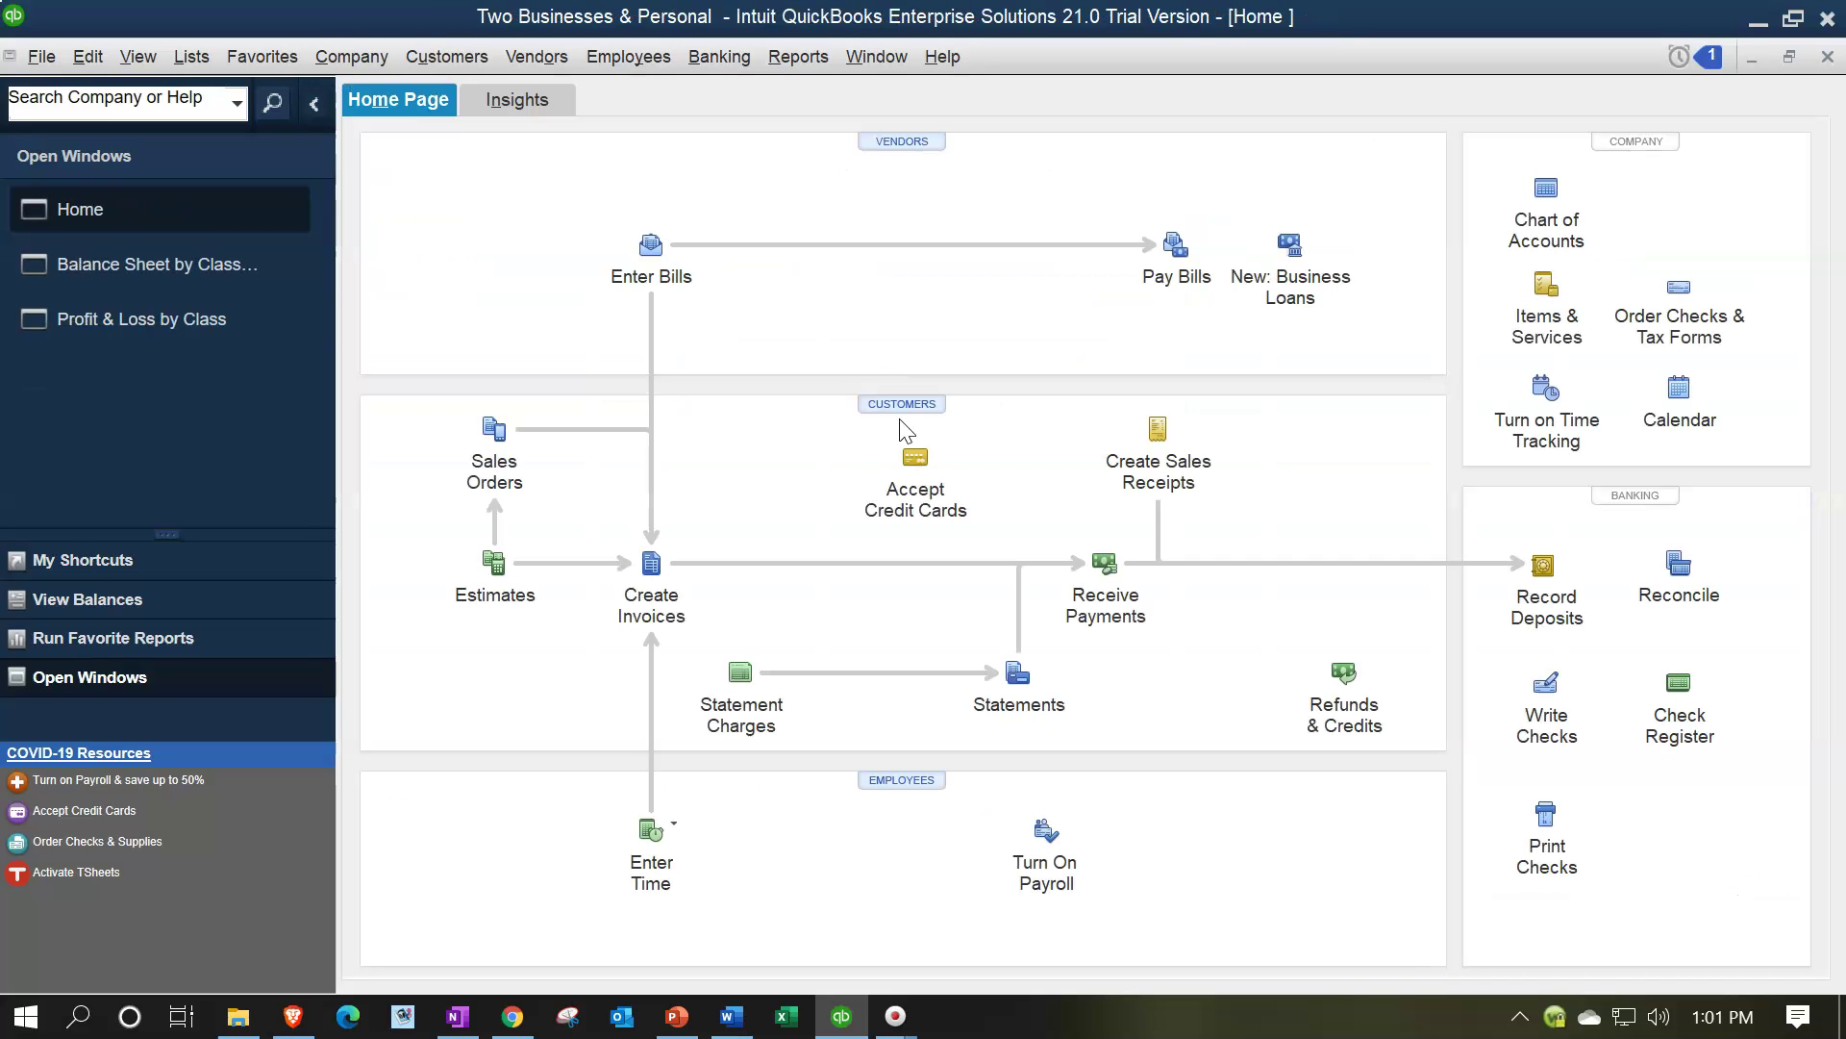
# Drill into B1's checking balance on the Balance Sheet by Class, check the 02/15/2021 deposit, and close the detail
pyautogui.click(135, 276)
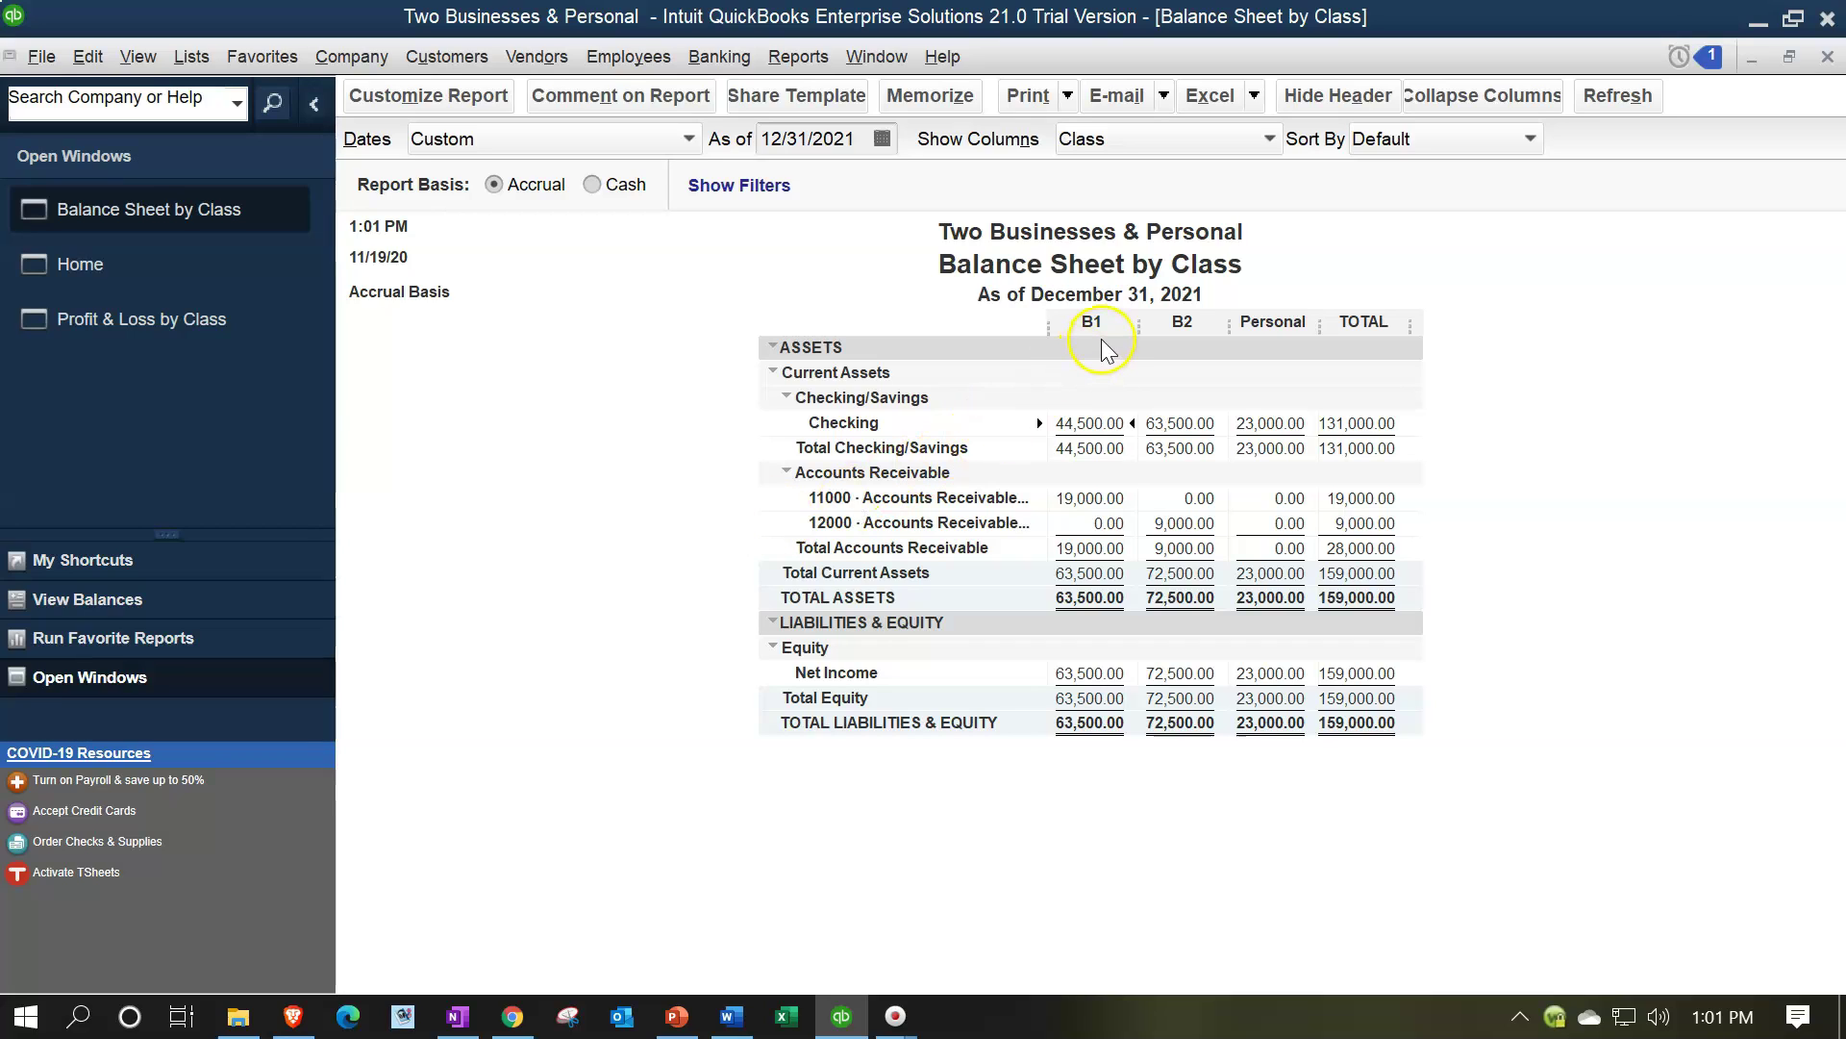
pyautogui.doubleClick(1091, 423)
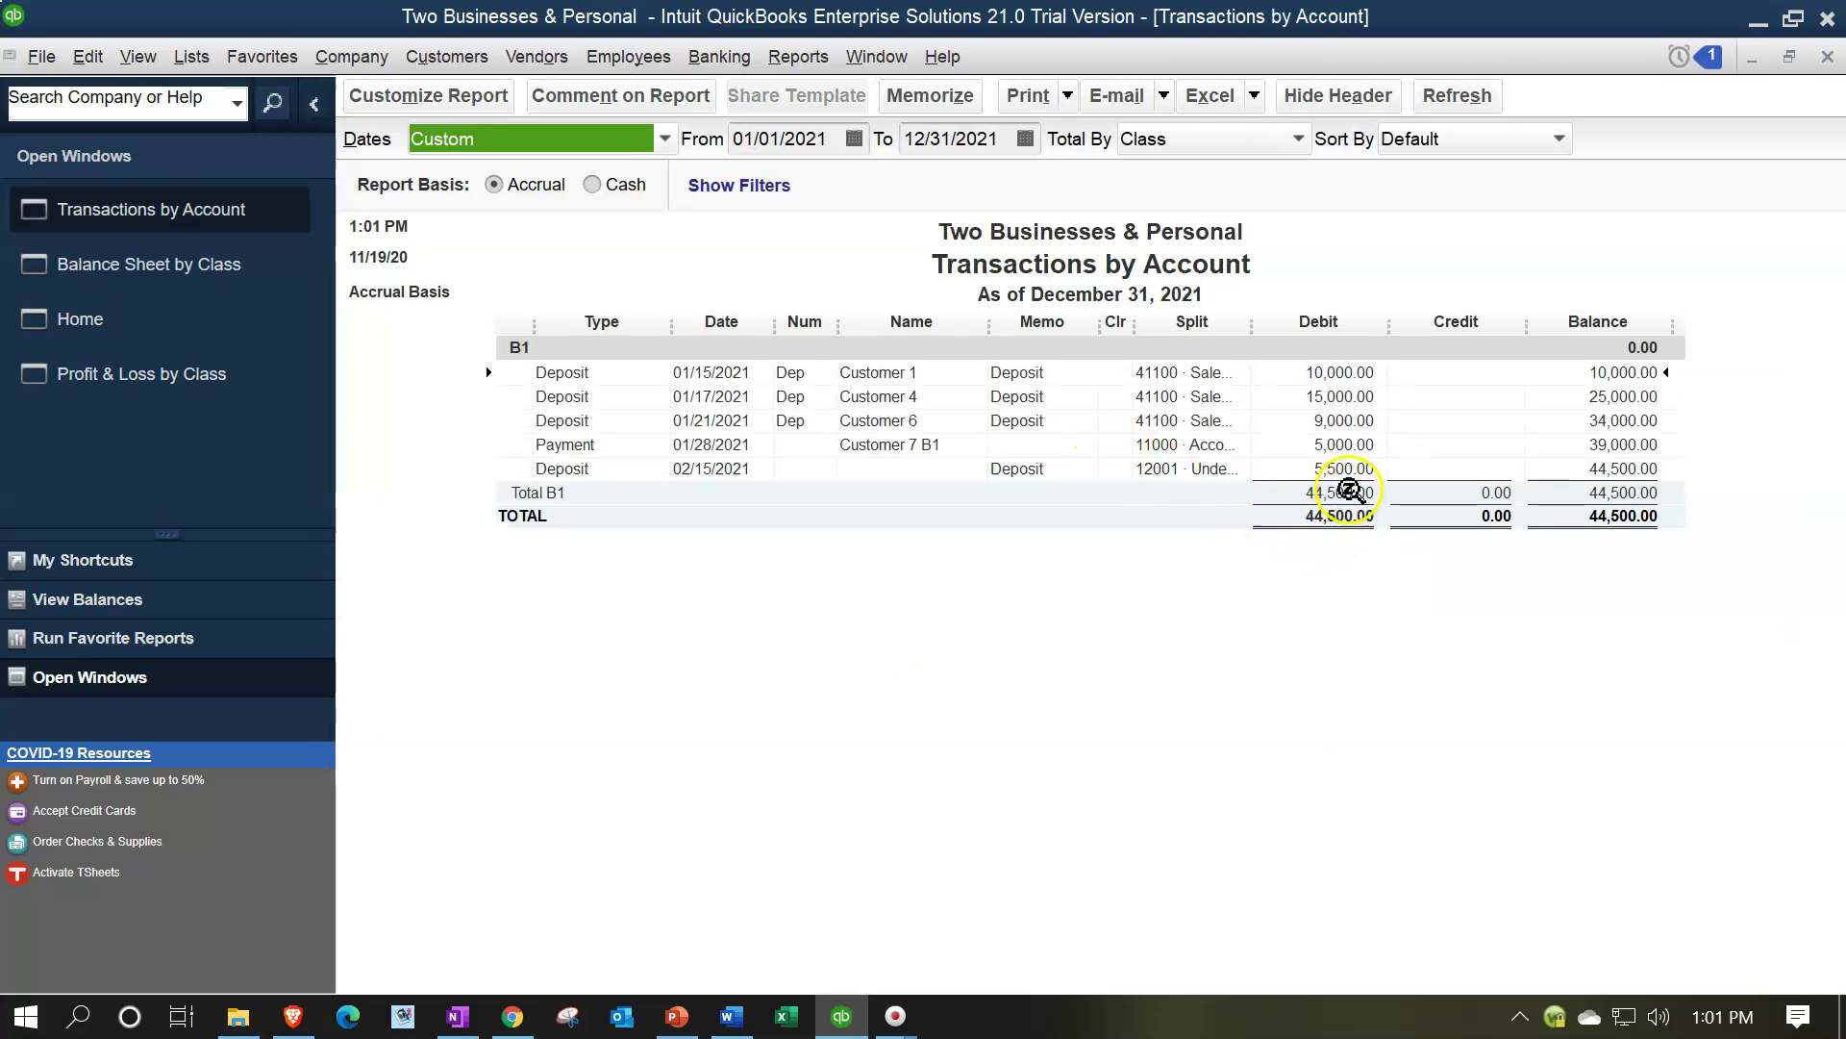
pyautogui.click(1346, 469)
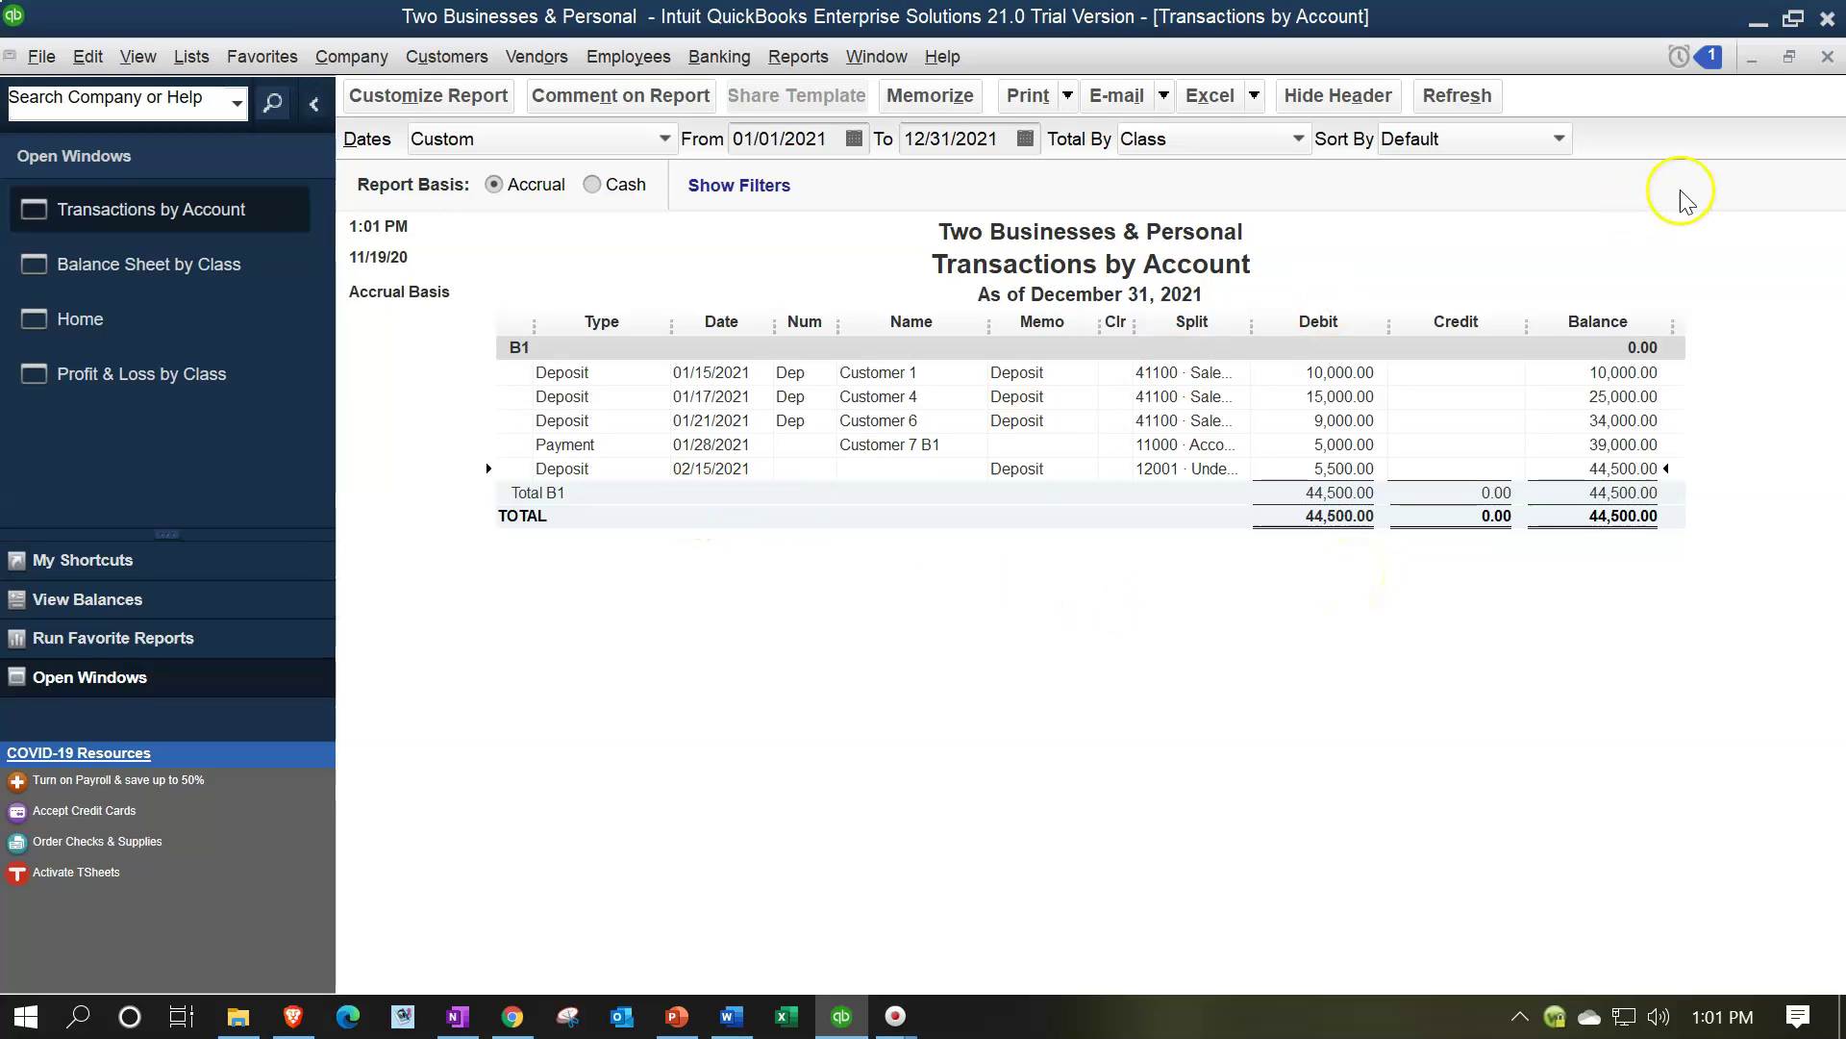
pyautogui.click(1827, 58)
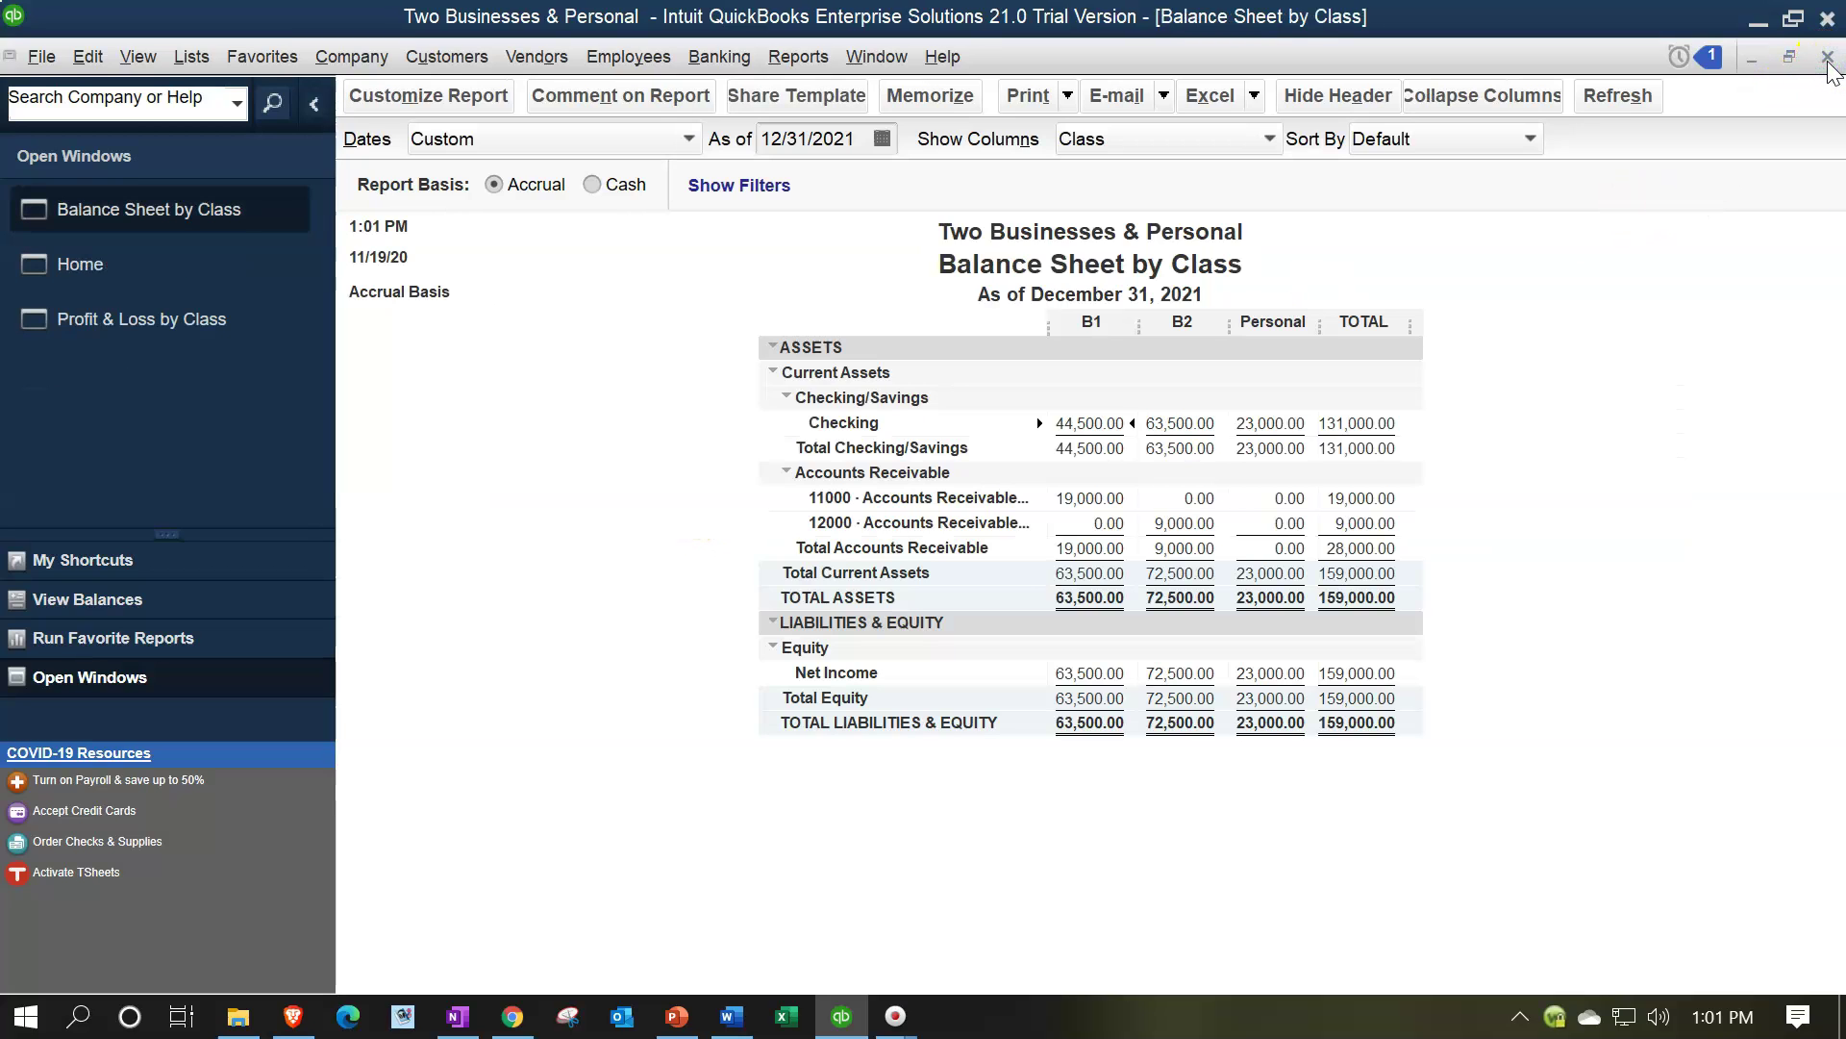
# Start a new sales receipt from the home page and set its customer to Customer 8 B2
pyautogui.click(100, 264)
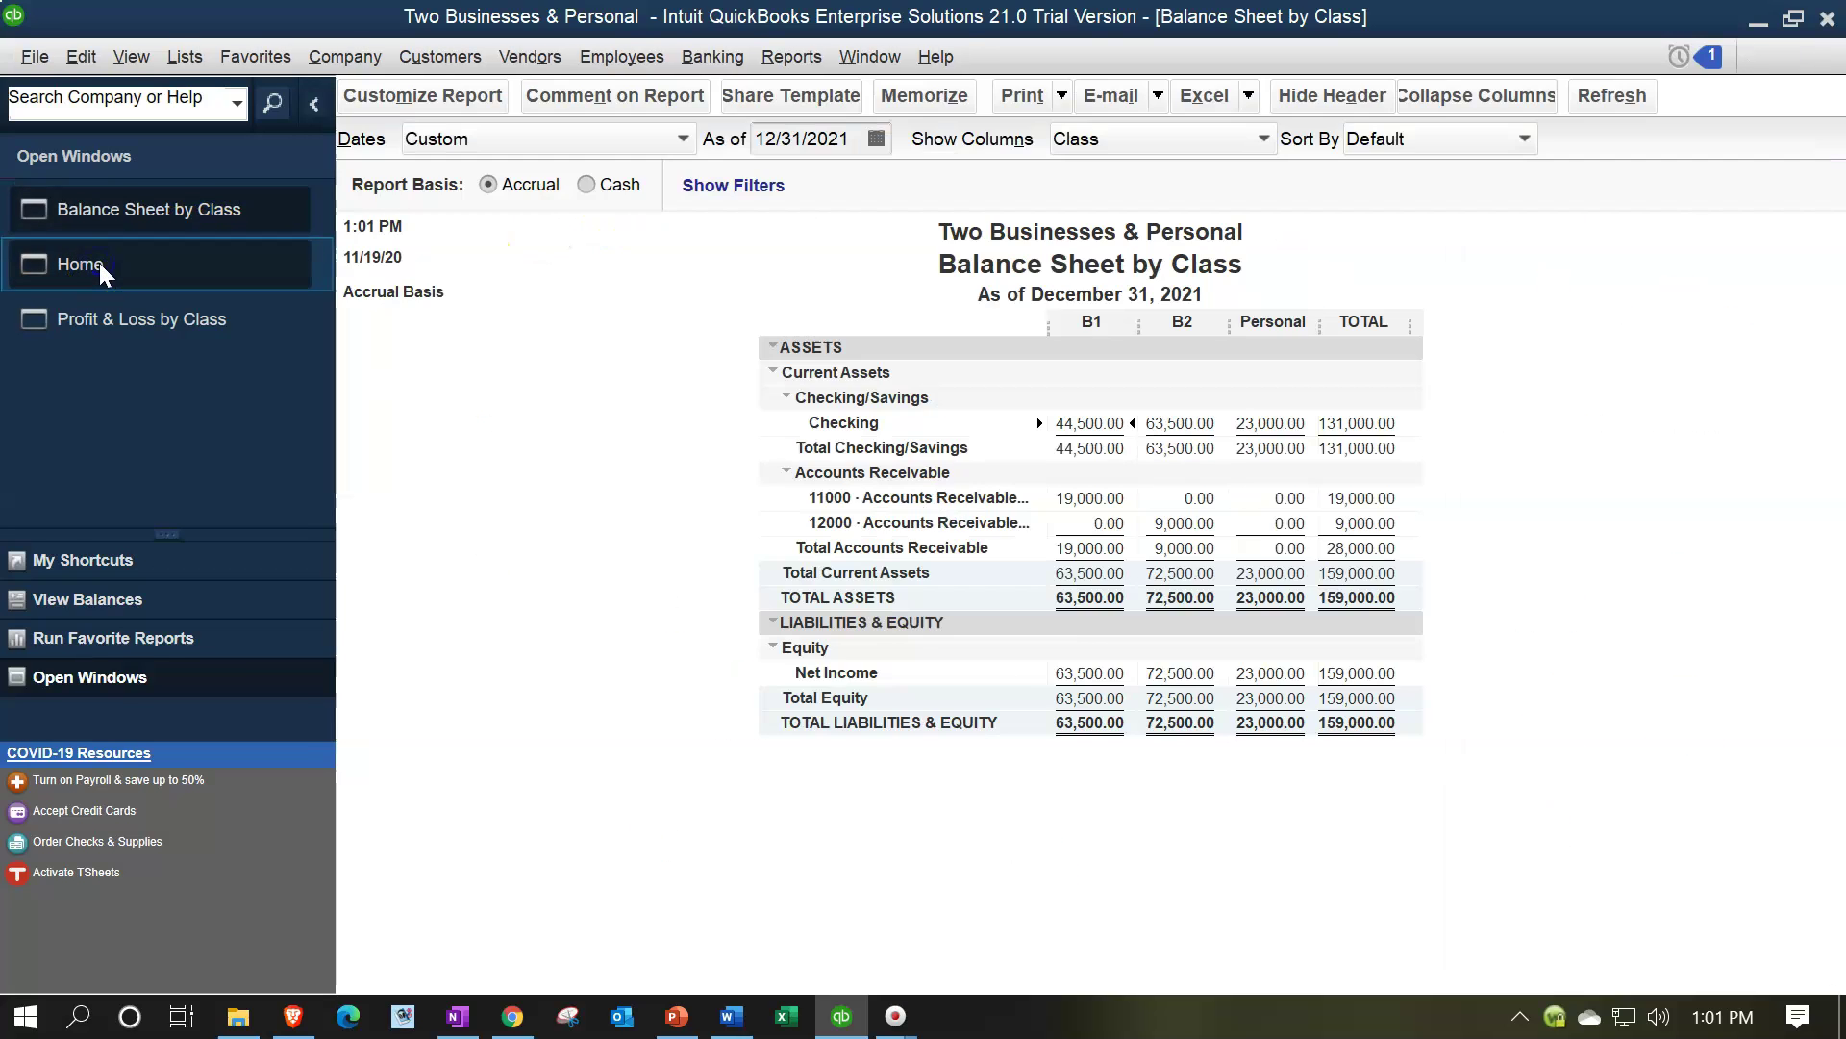
pyautogui.click(100, 263)
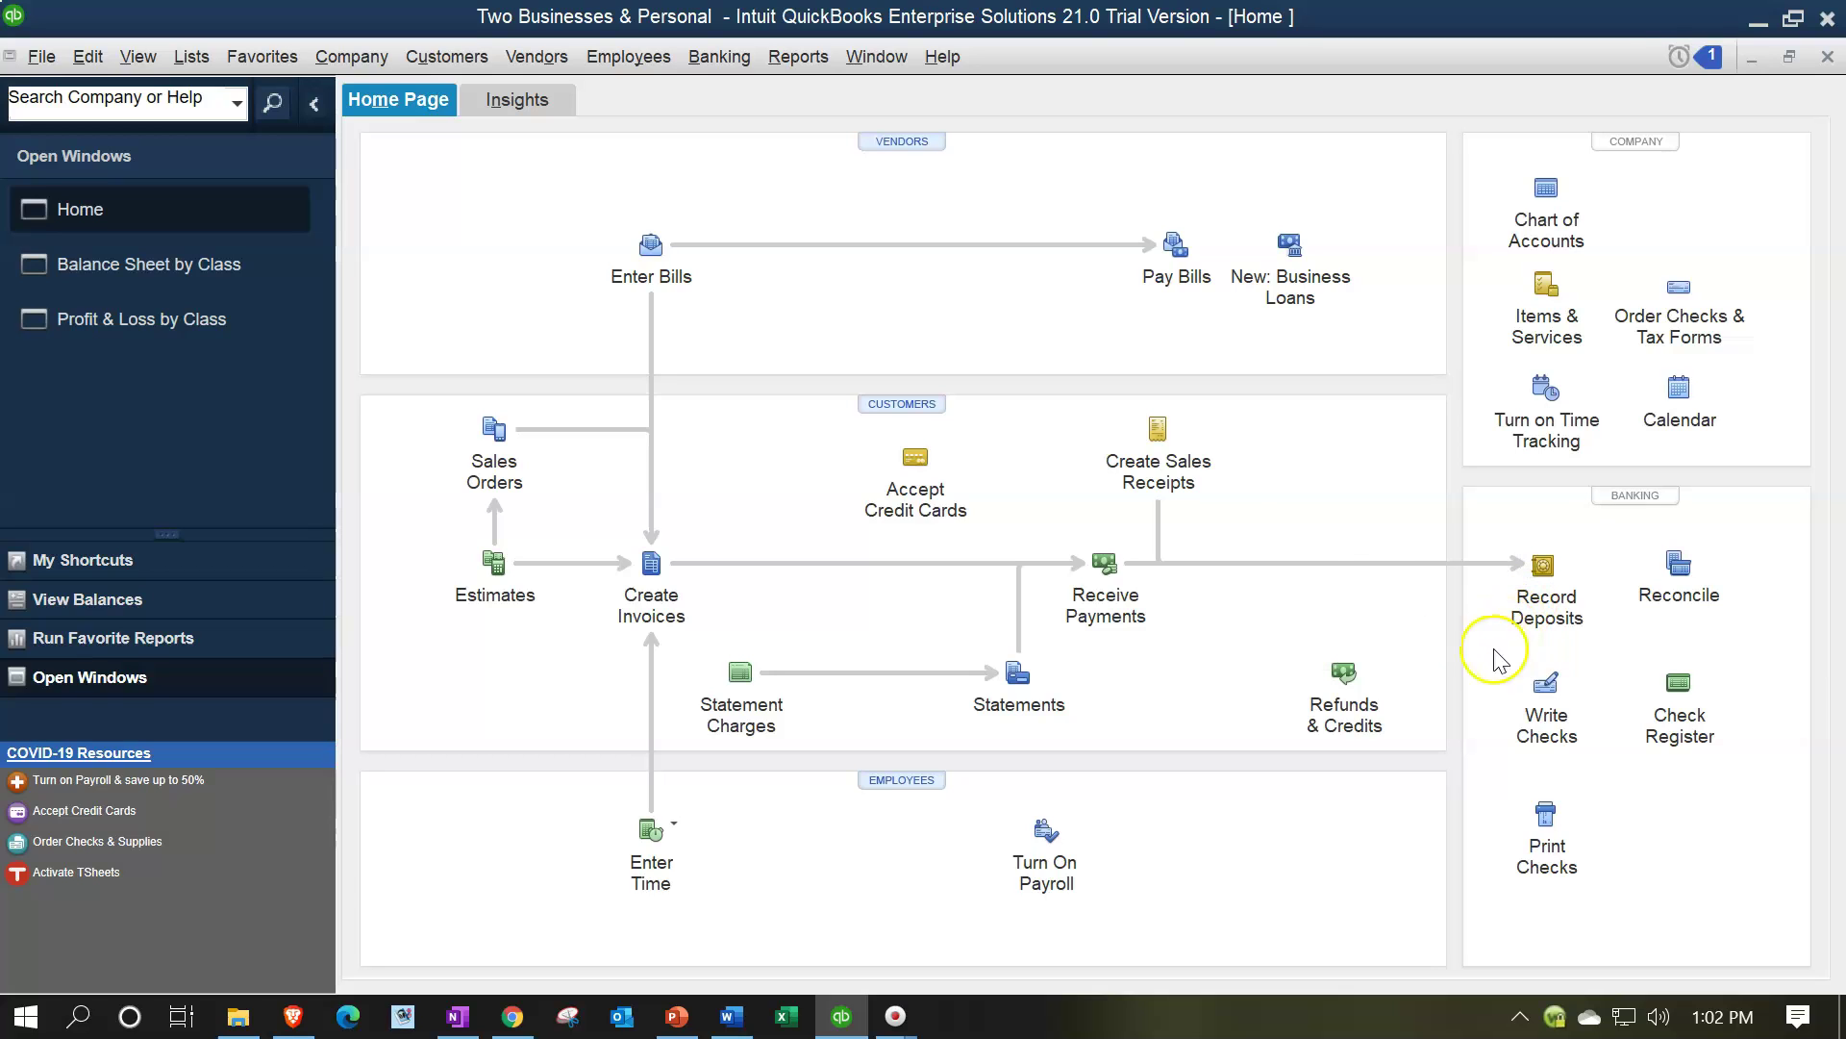
pyautogui.click(1161, 442)
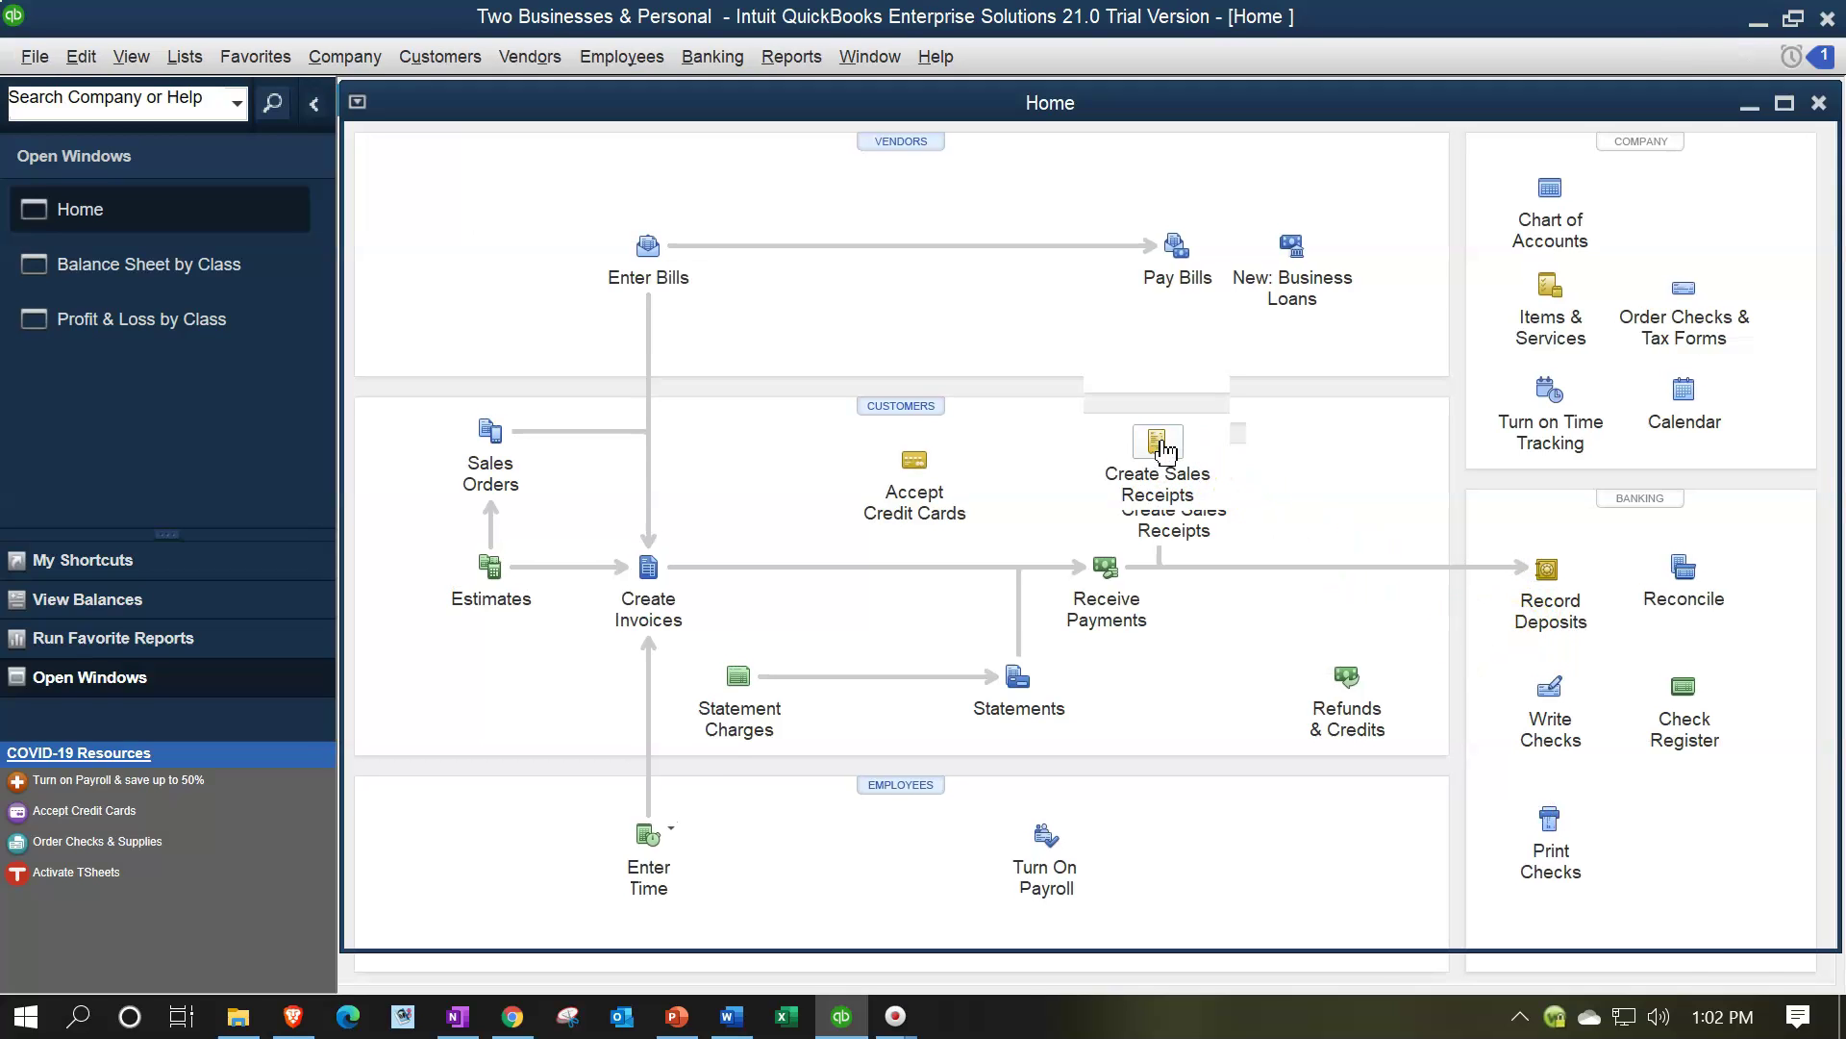
pyautogui.click(963, 450)
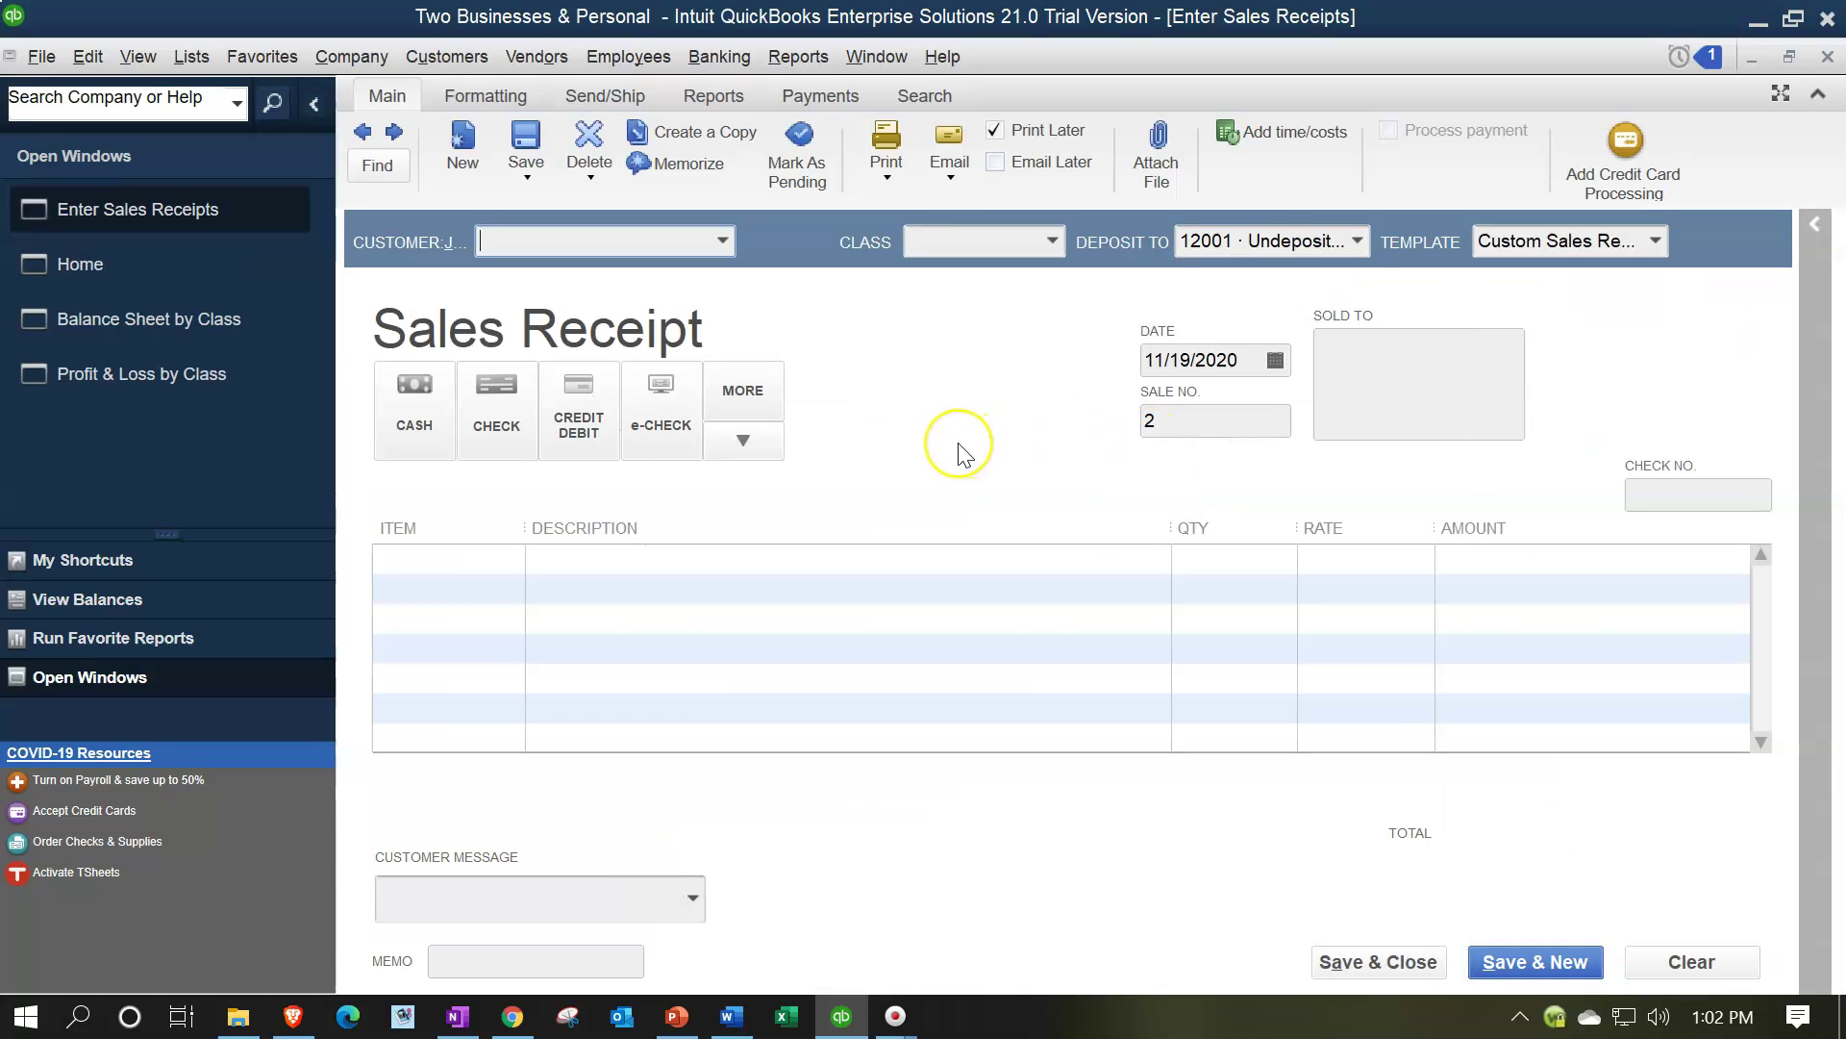
pyautogui.write('B')
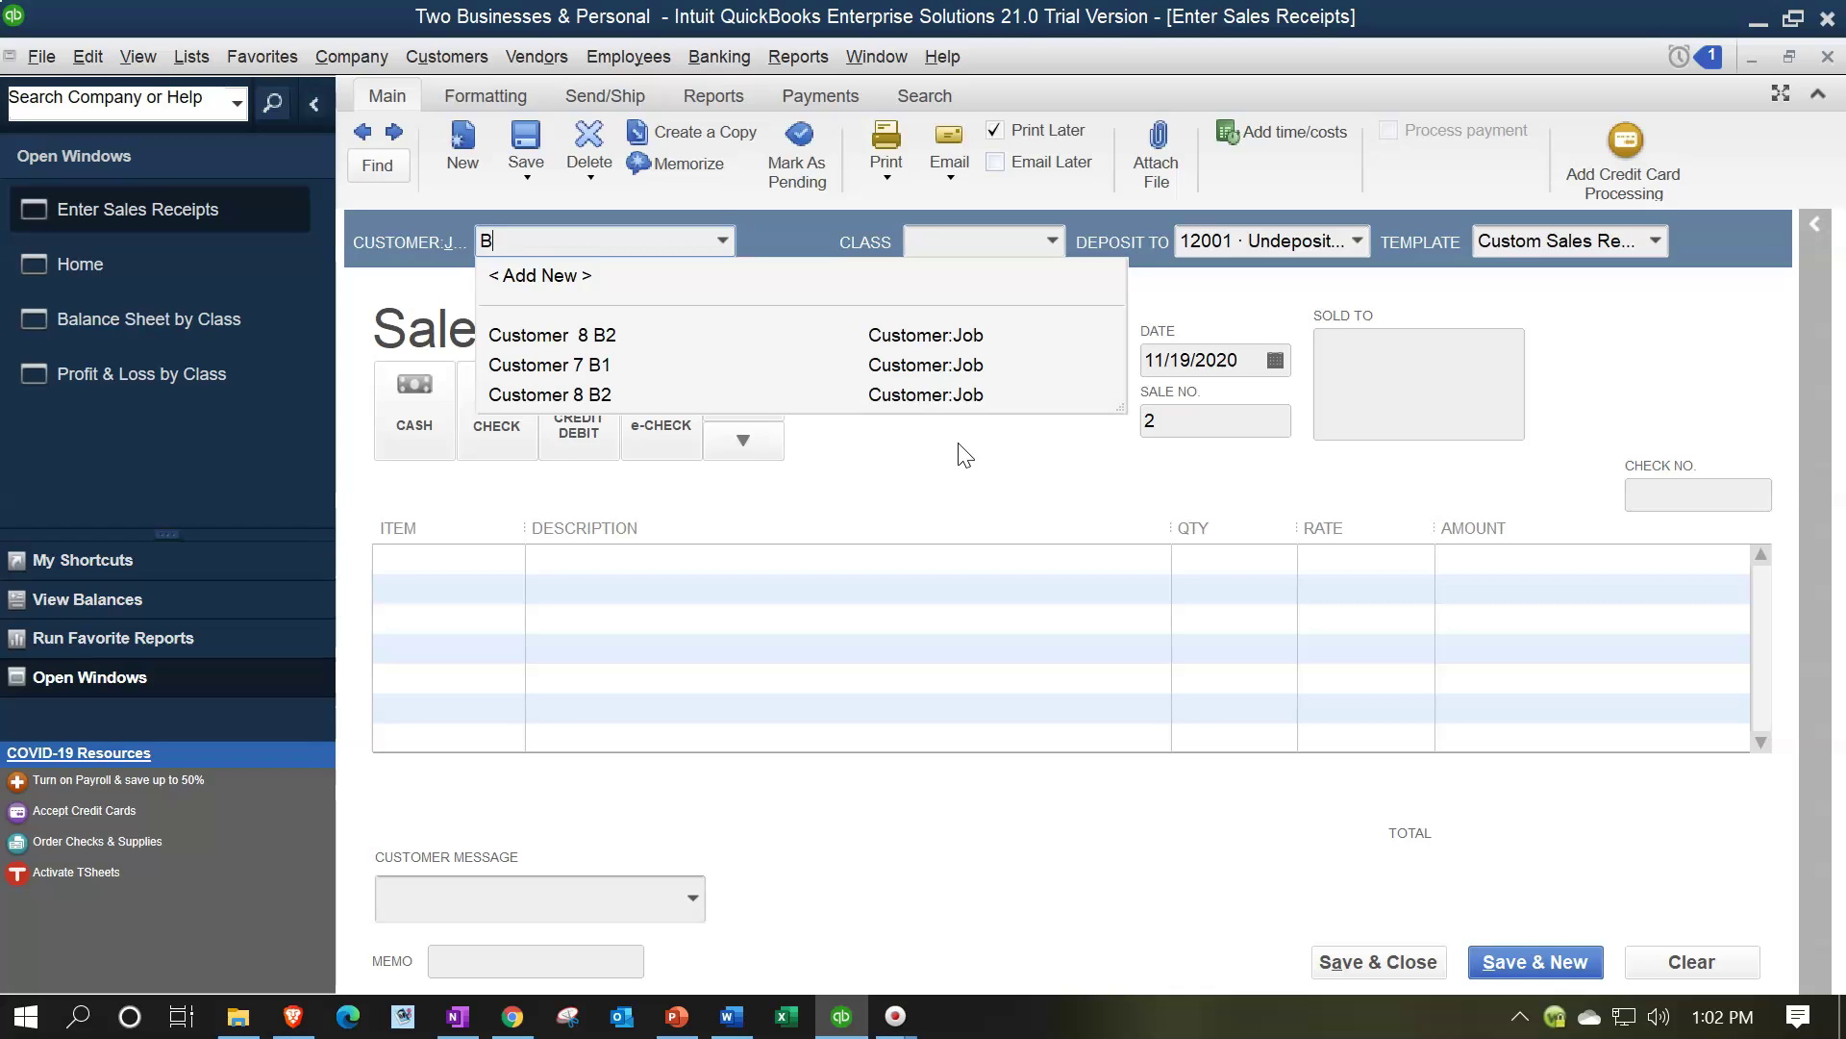
pyautogui.press('BackSpace')
pyautogui.click(722, 240)
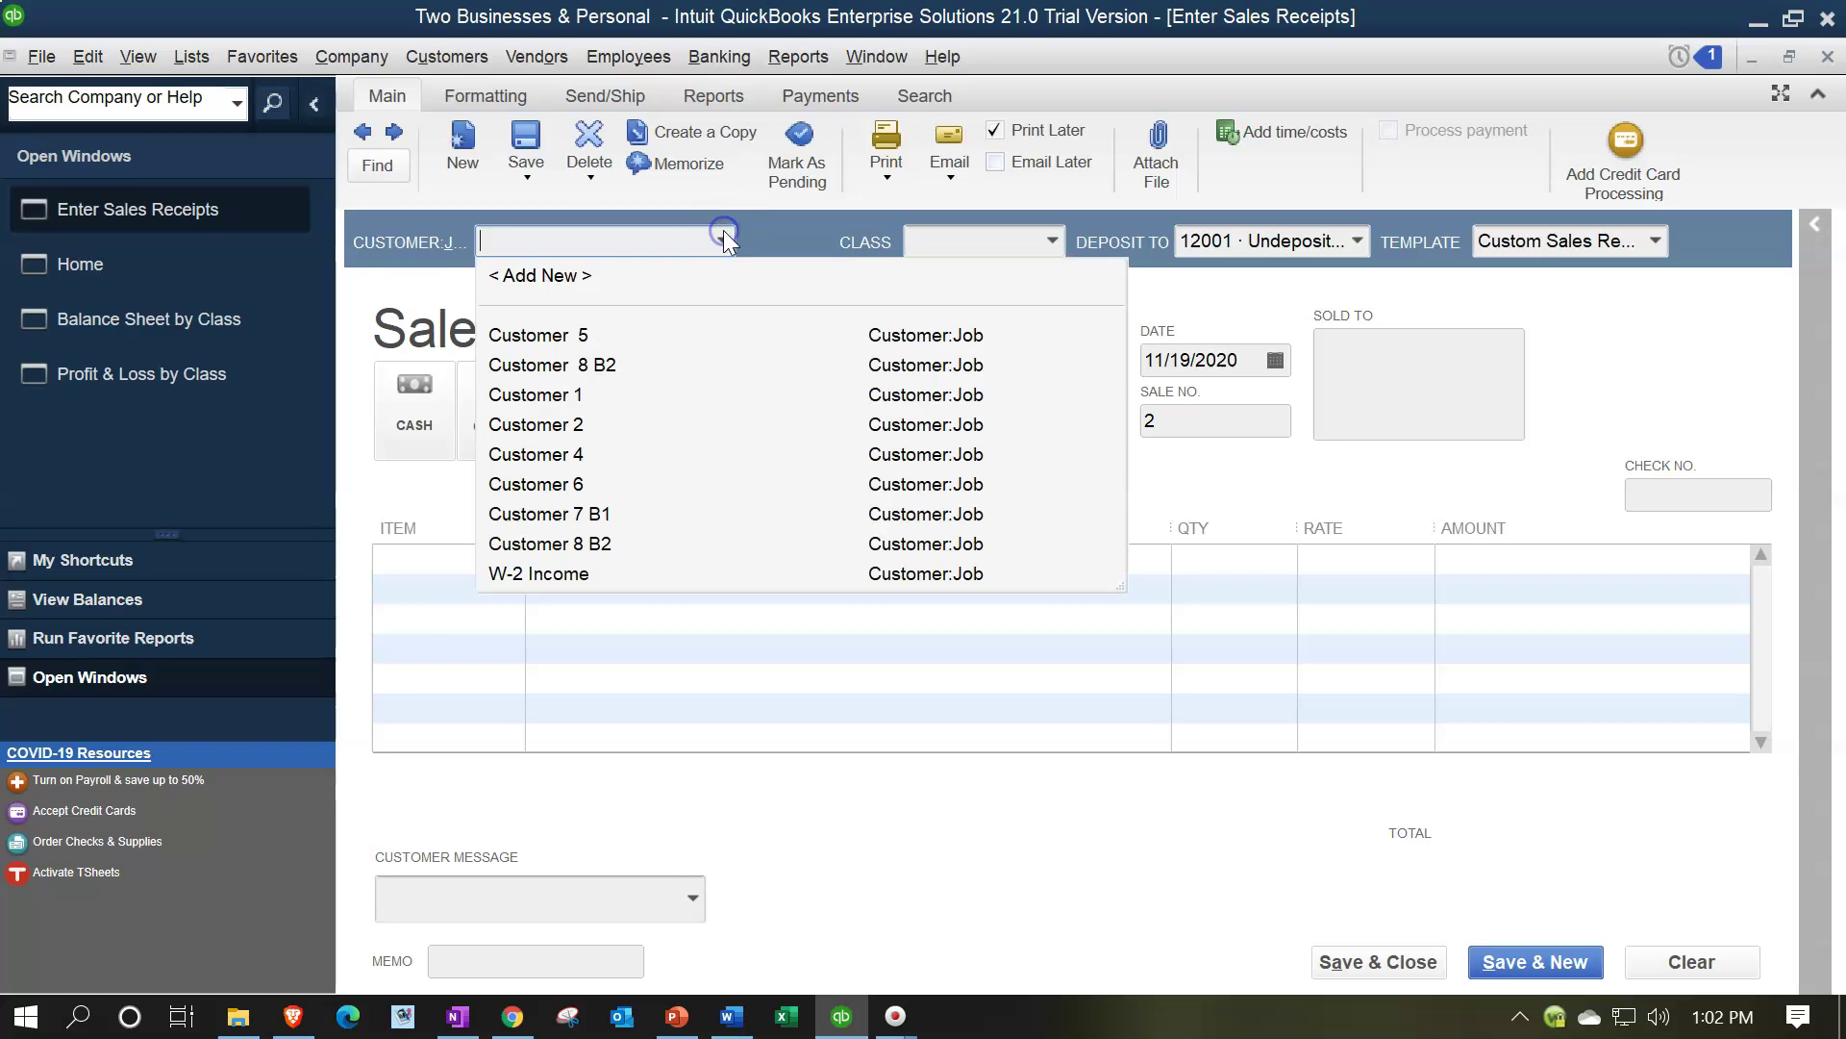
pyautogui.click(571, 543)
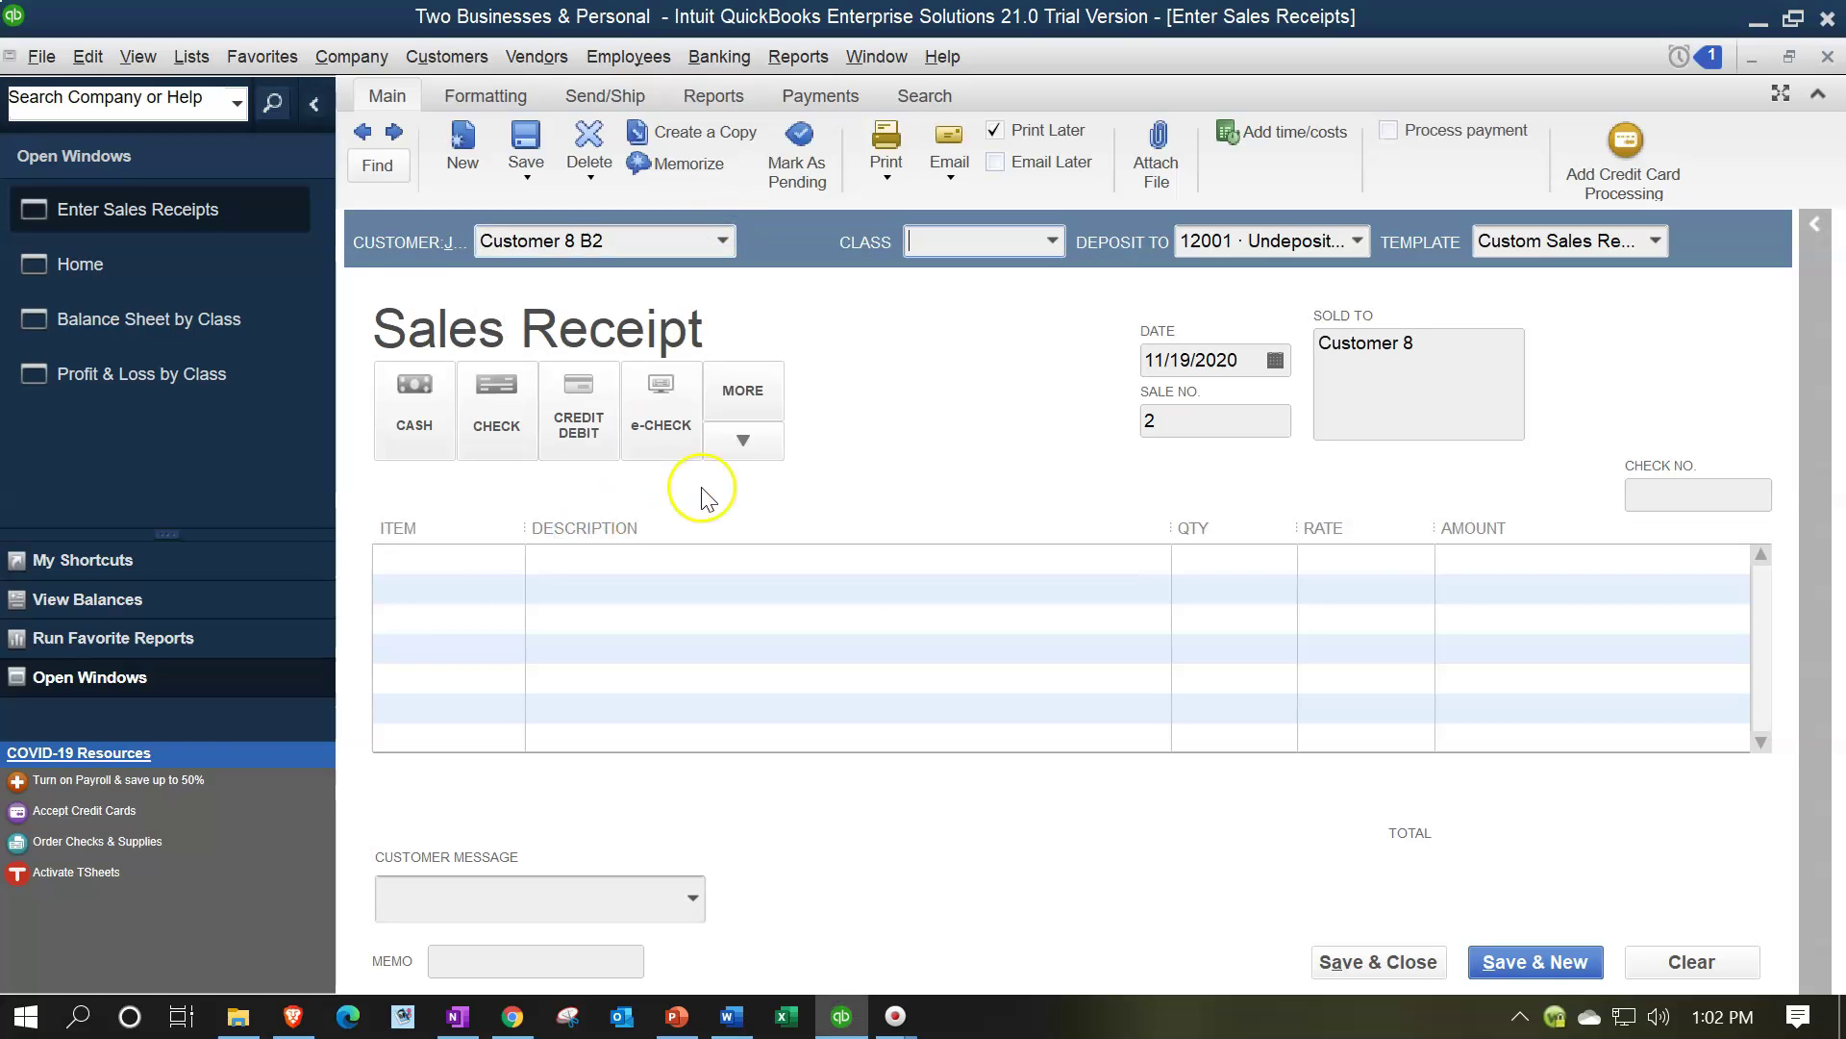
# Set the sales receipt to deposit to Checking and date it 02/17/2021
pyautogui.click(1359, 241)
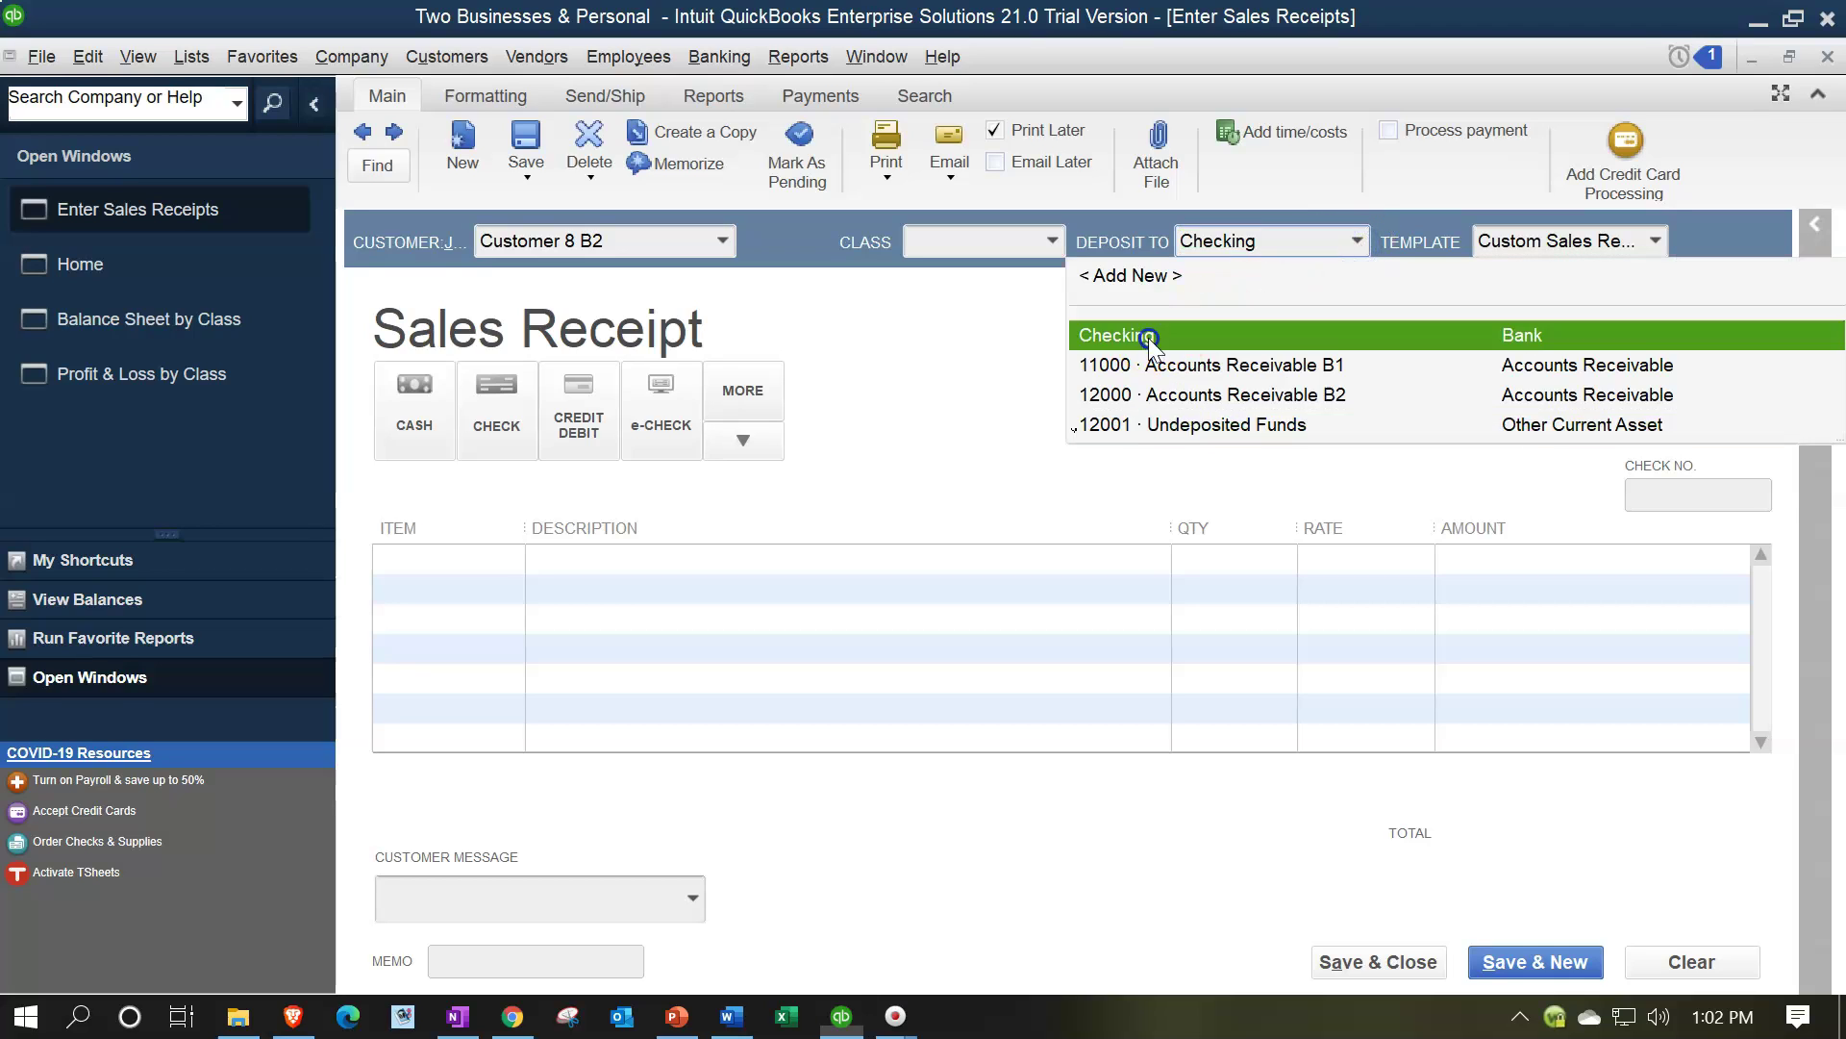
pyautogui.click(1185, 334)
pyautogui.press('Tab')
pyautogui.press('Tab')
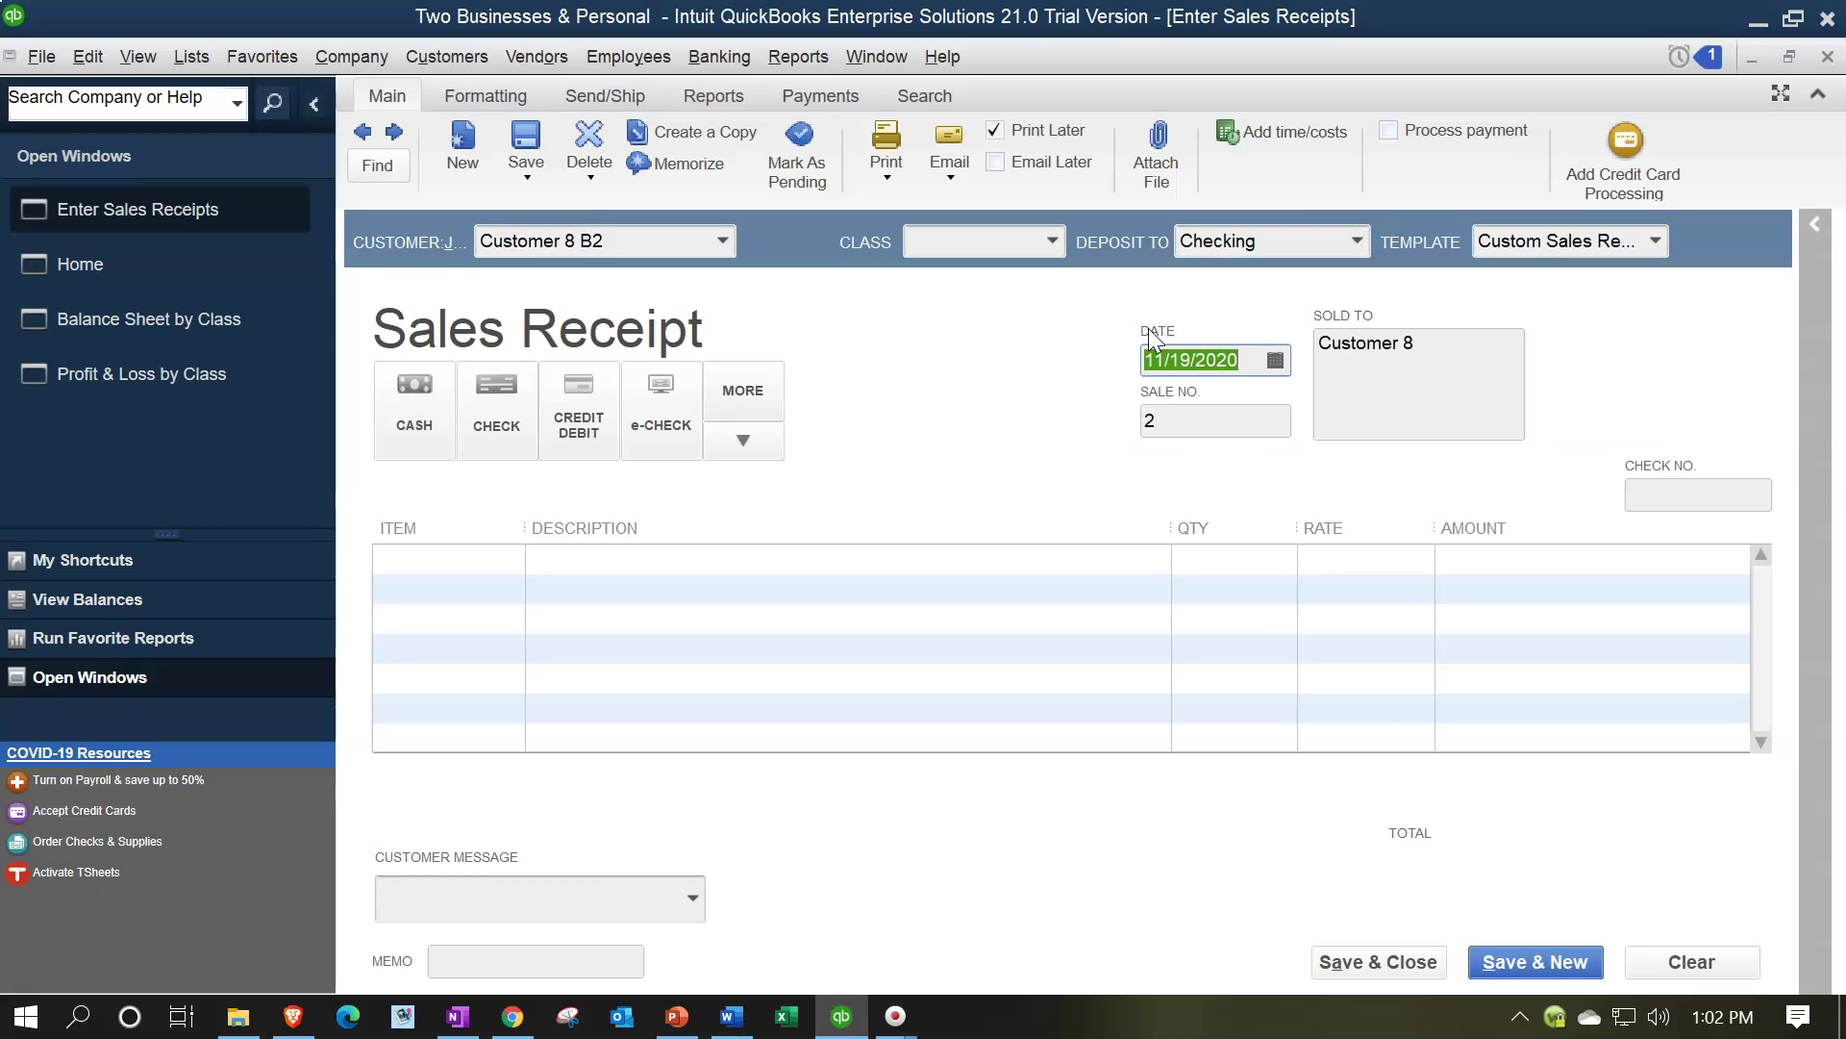
pyautogui.write('023')
pyautogui.write('17')
pyautogui.write('2021')
pyautogui.press('Tab')
pyautogui.press('Tab')
pyautogui.press('Tab')
pyautogui.press('Tab')
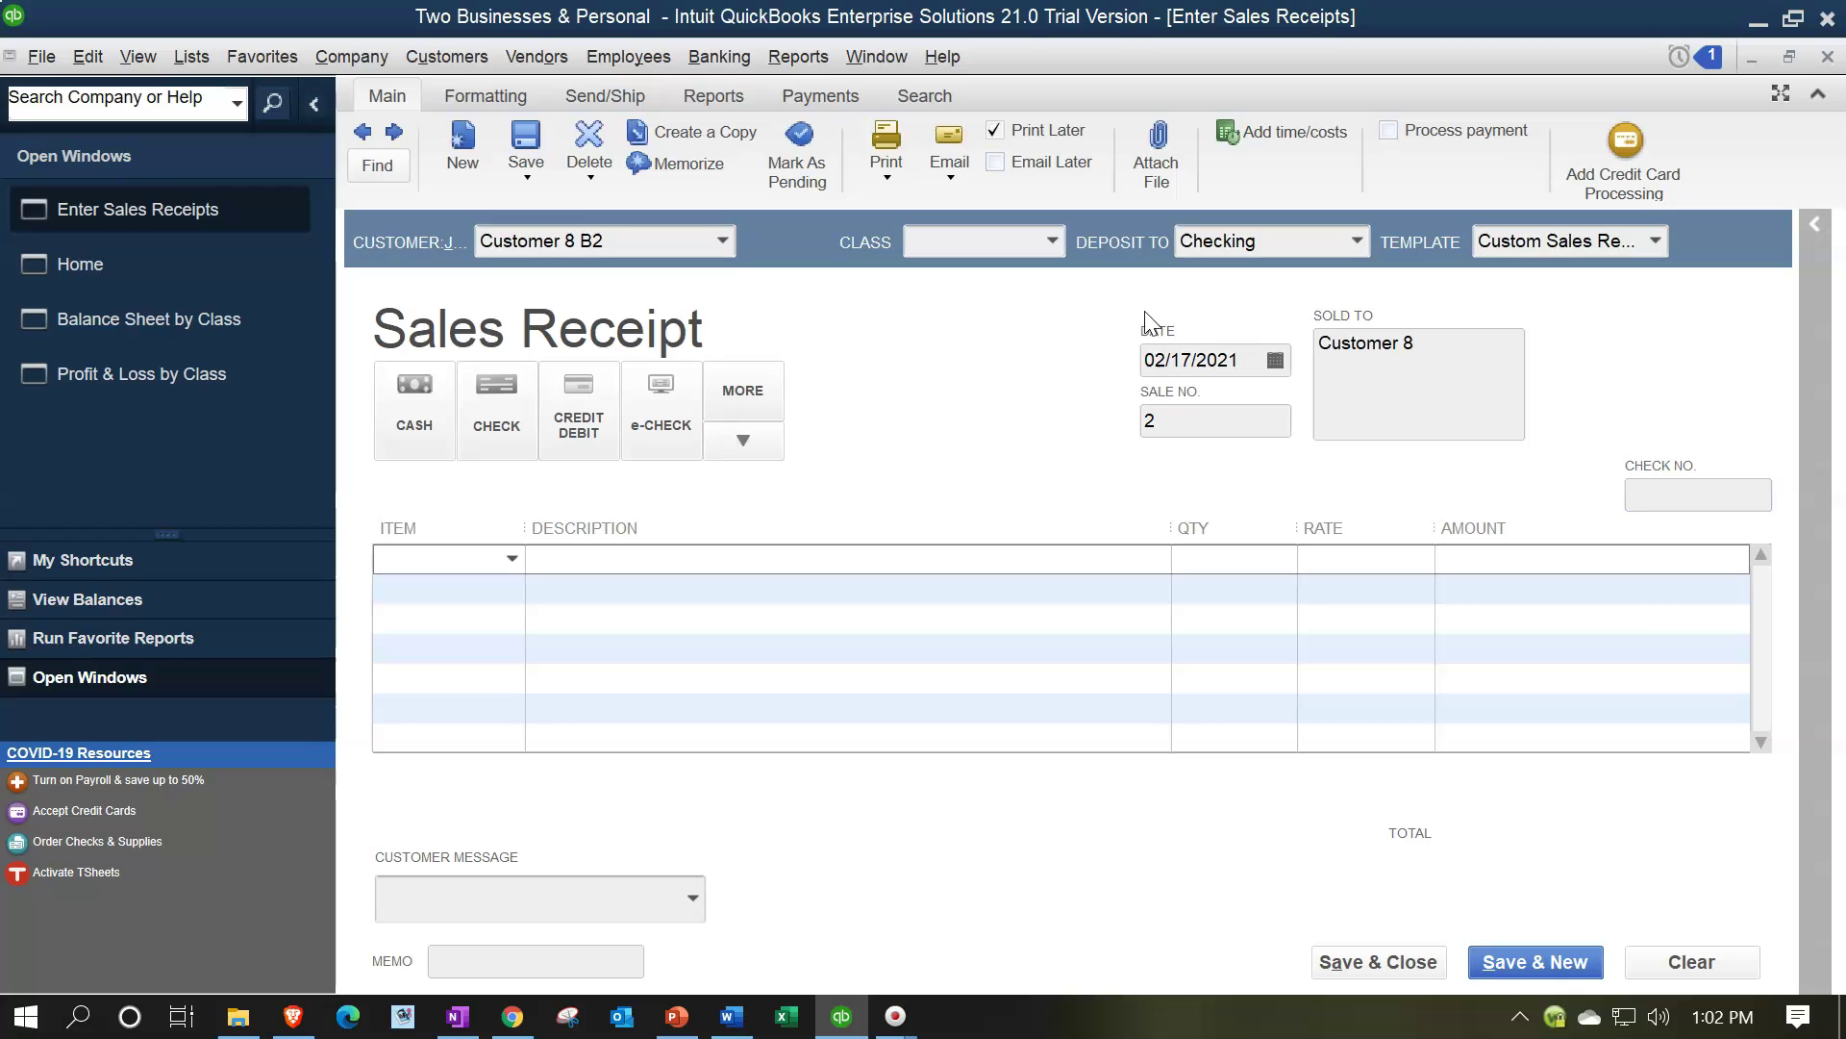
# Add Item 3 B2 to the sales receipt at a rate of 3,200
pyautogui.write('b')
pyautogui.press('Down')
pyautogui.press('Down')
pyautogui.press('Up')
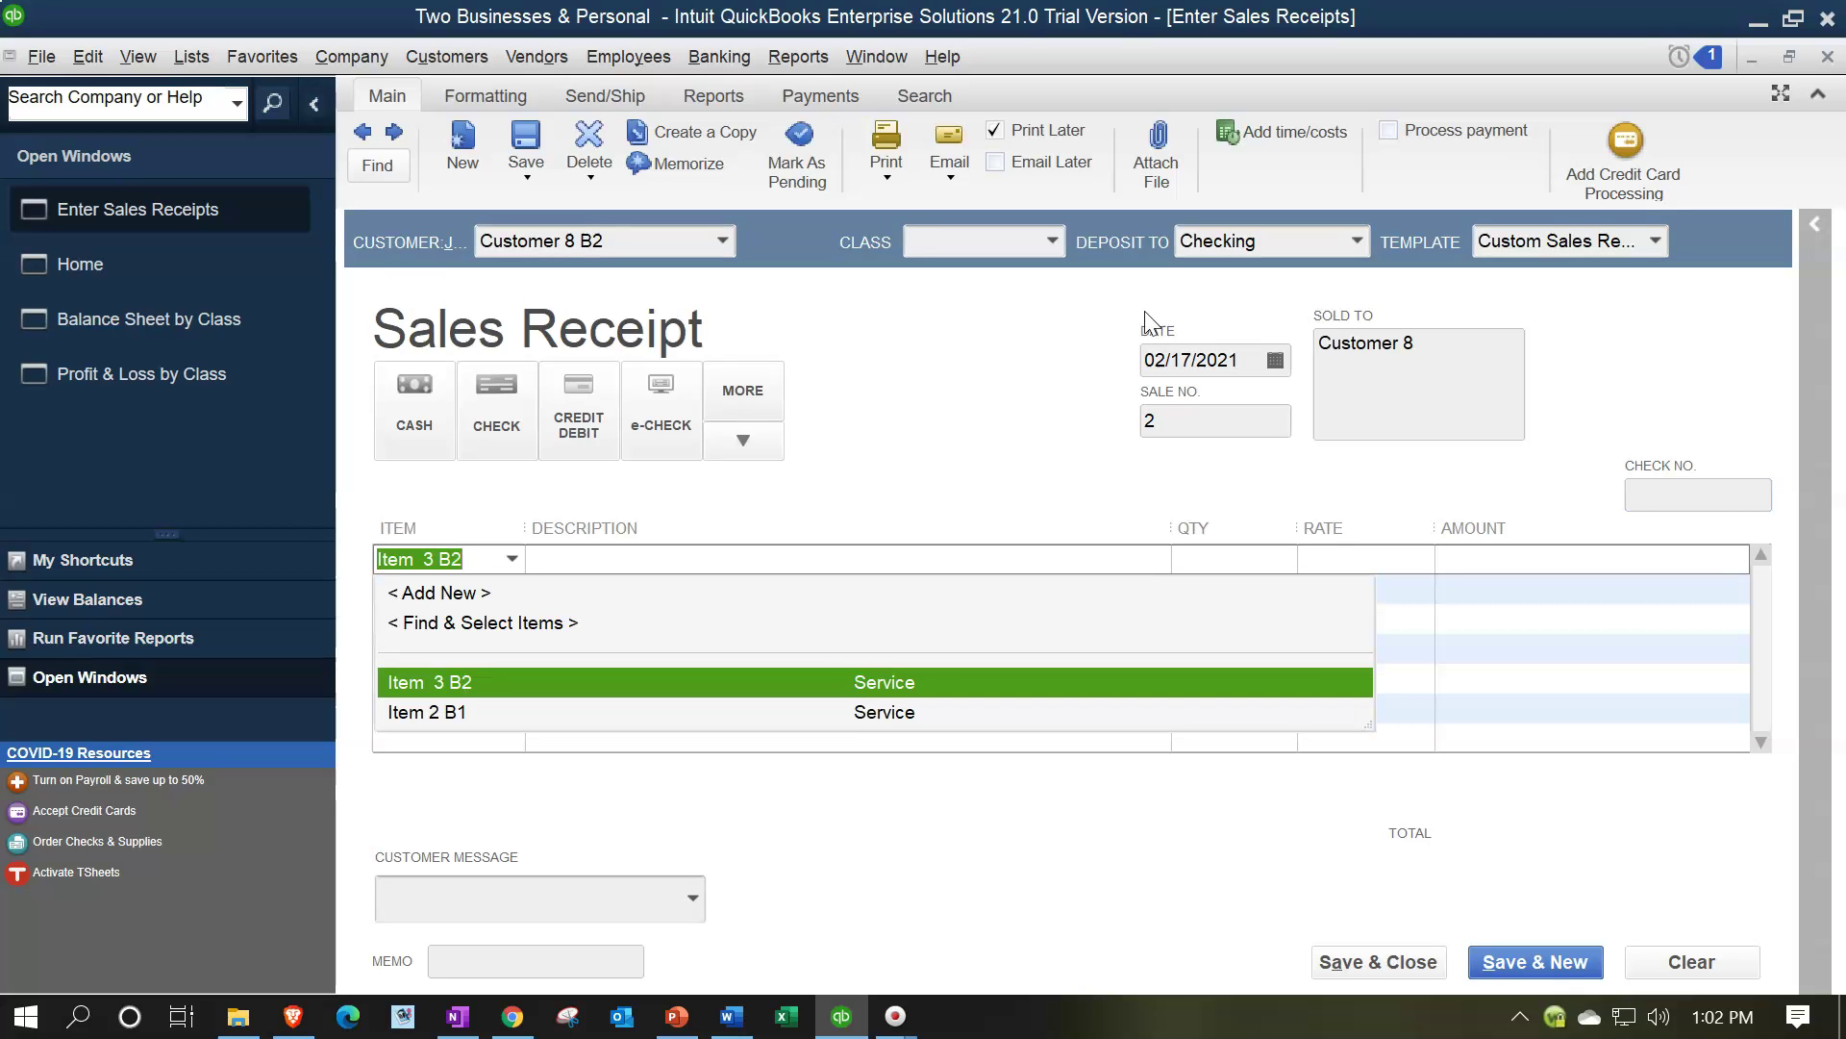
pyautogui.press('Tab')
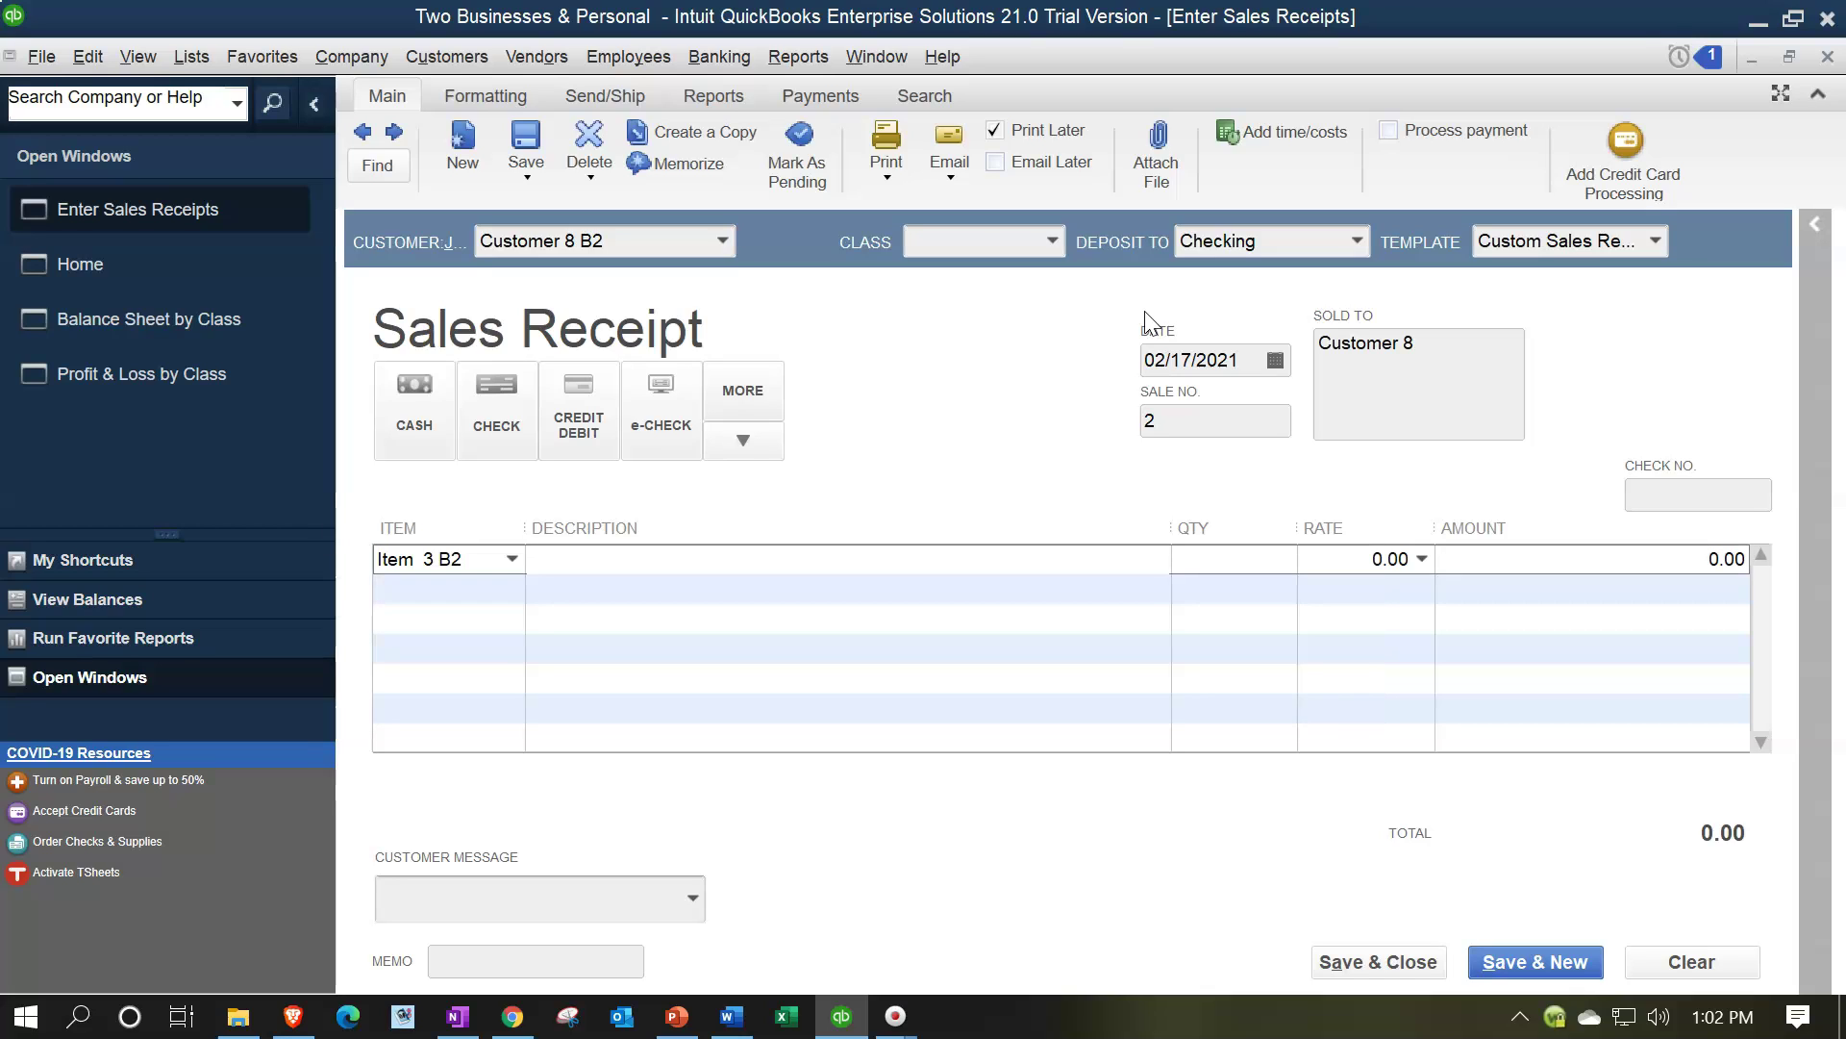
pyautogui.press('Tab')
pyautogui.press('Tab')
pyautogui.write('3200')
pyautogui.press('Tab')
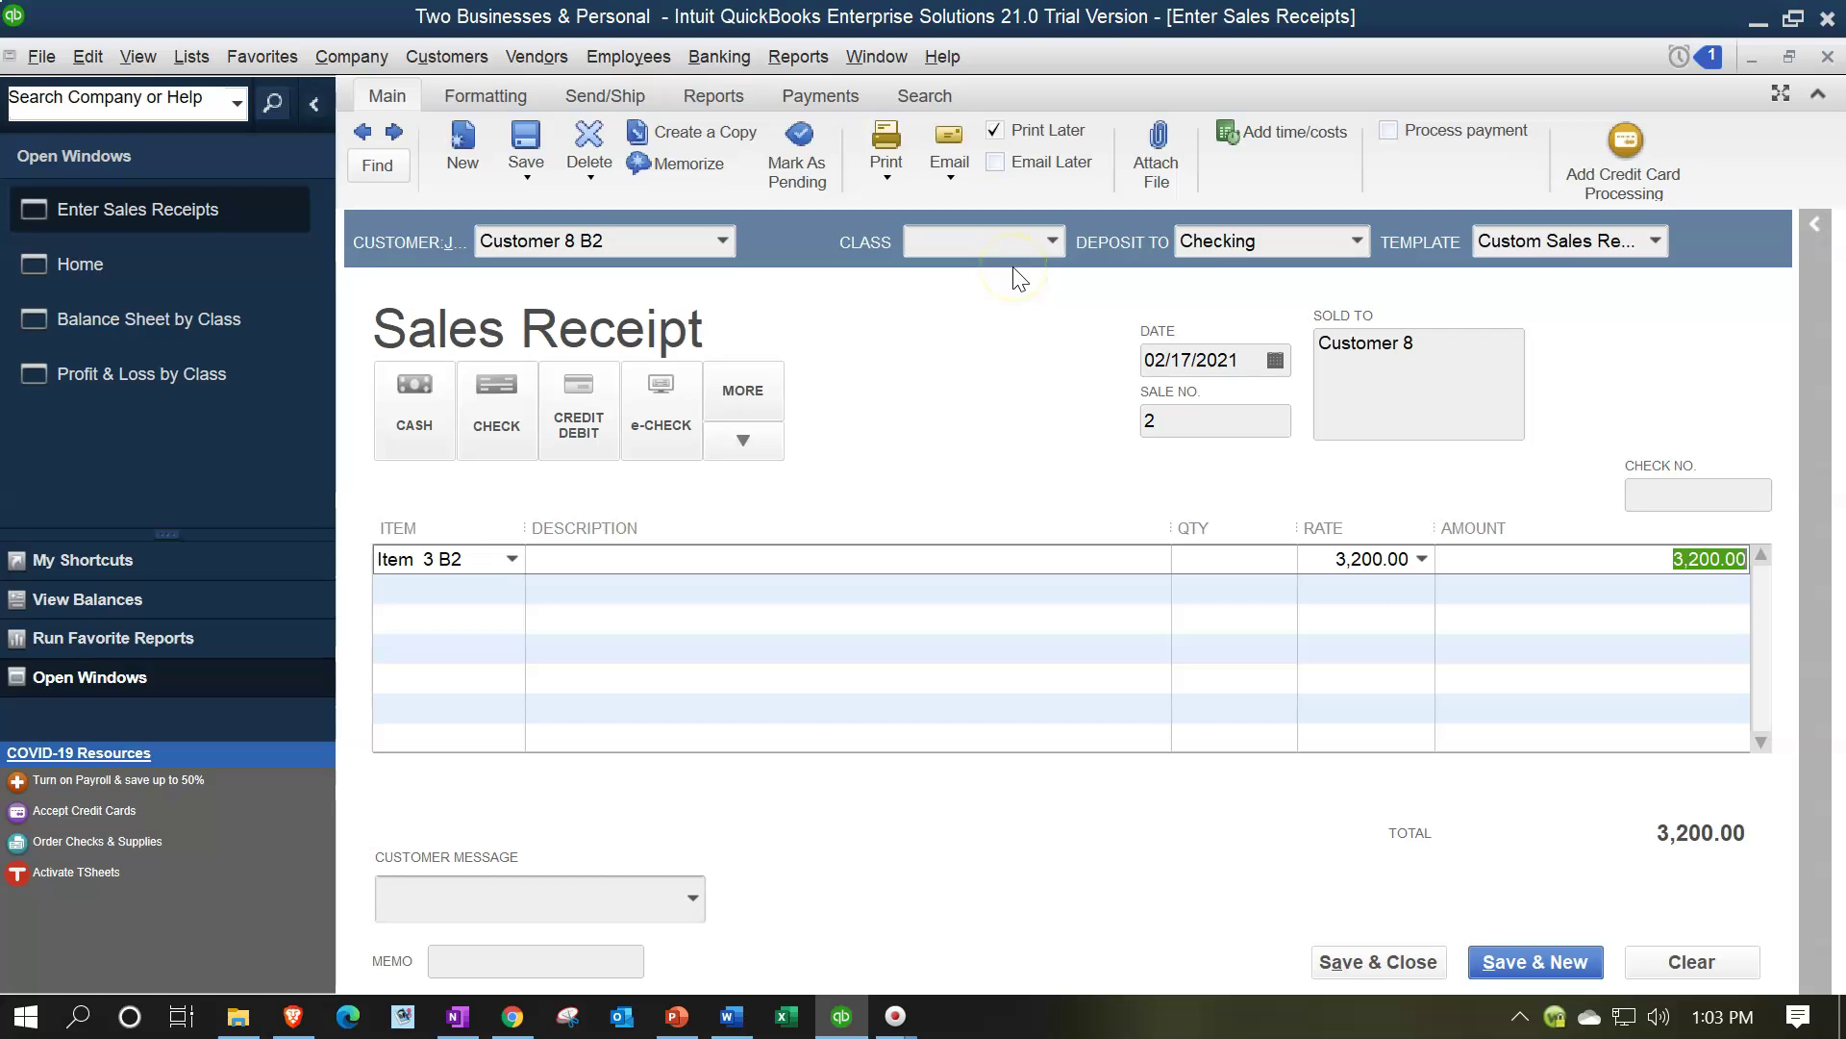
# Save and close the sales receipt, accepting the future date and leaving the item without a class
pyautogui.click(1351, 960)
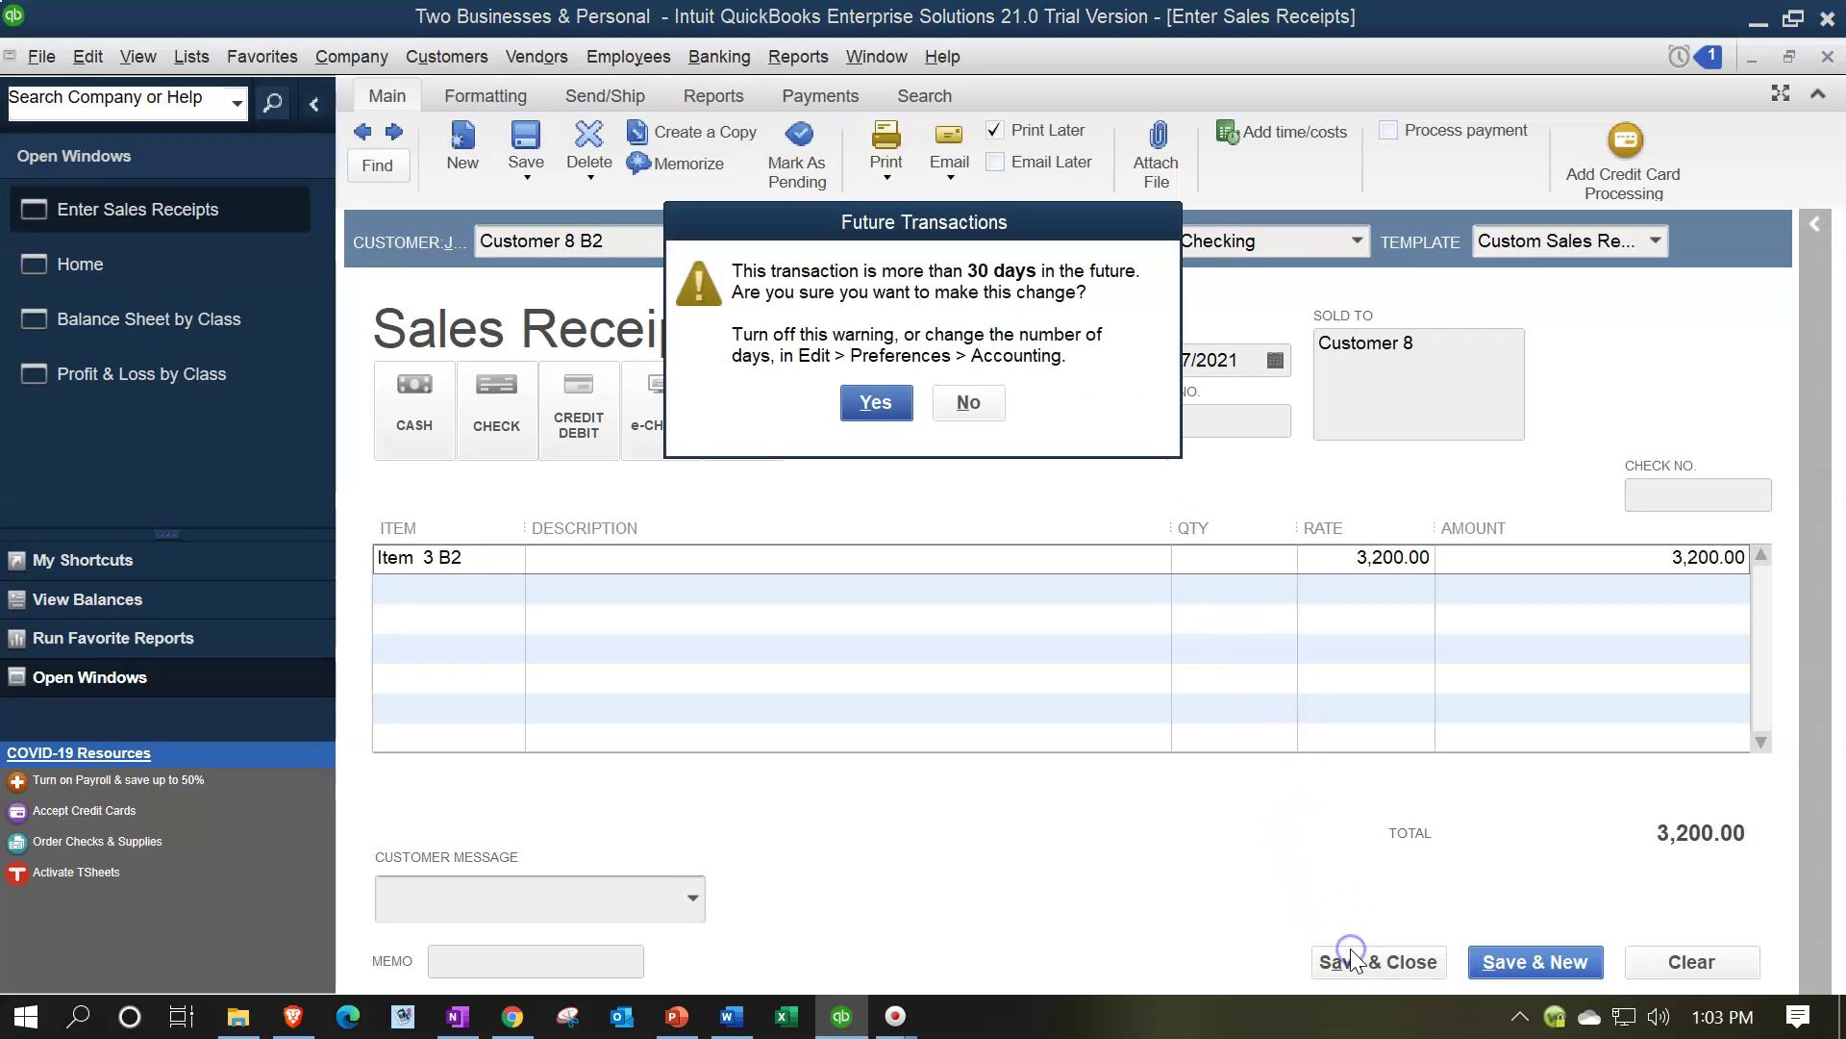
pyautogui.click(889, 409)
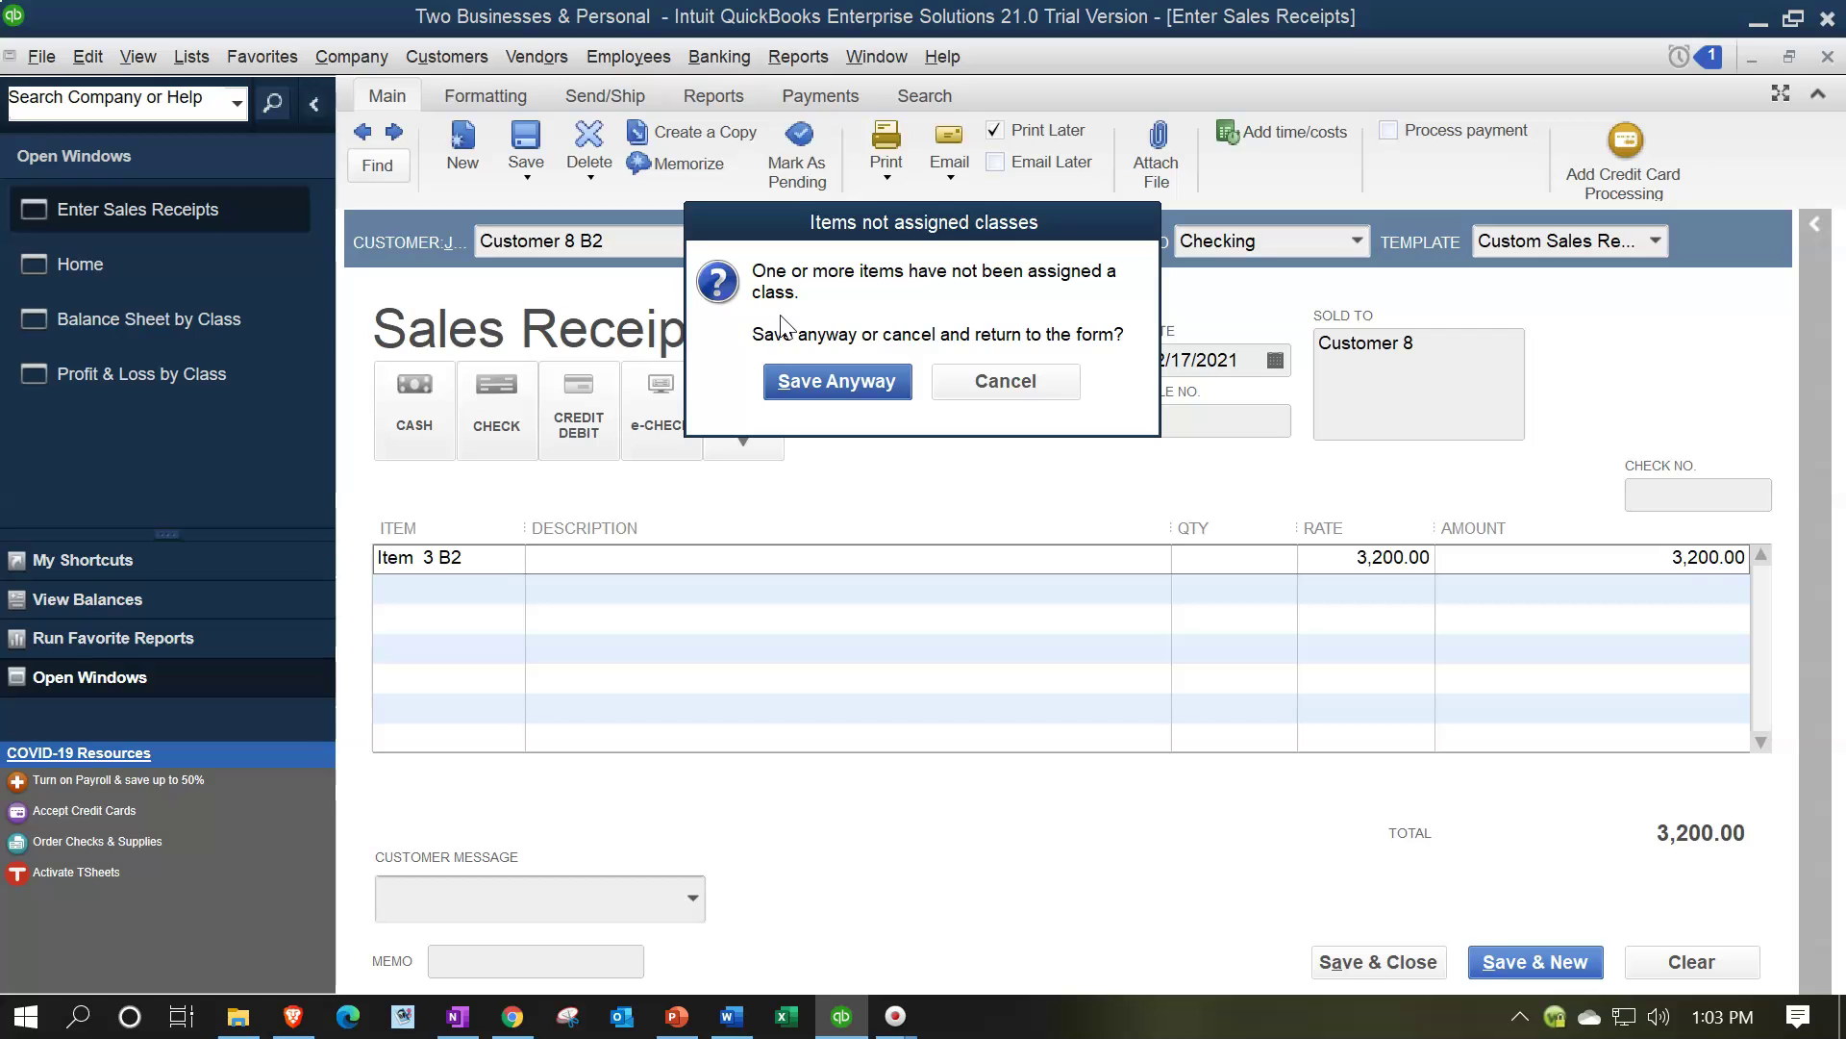
pyautogui.click(785, 375)
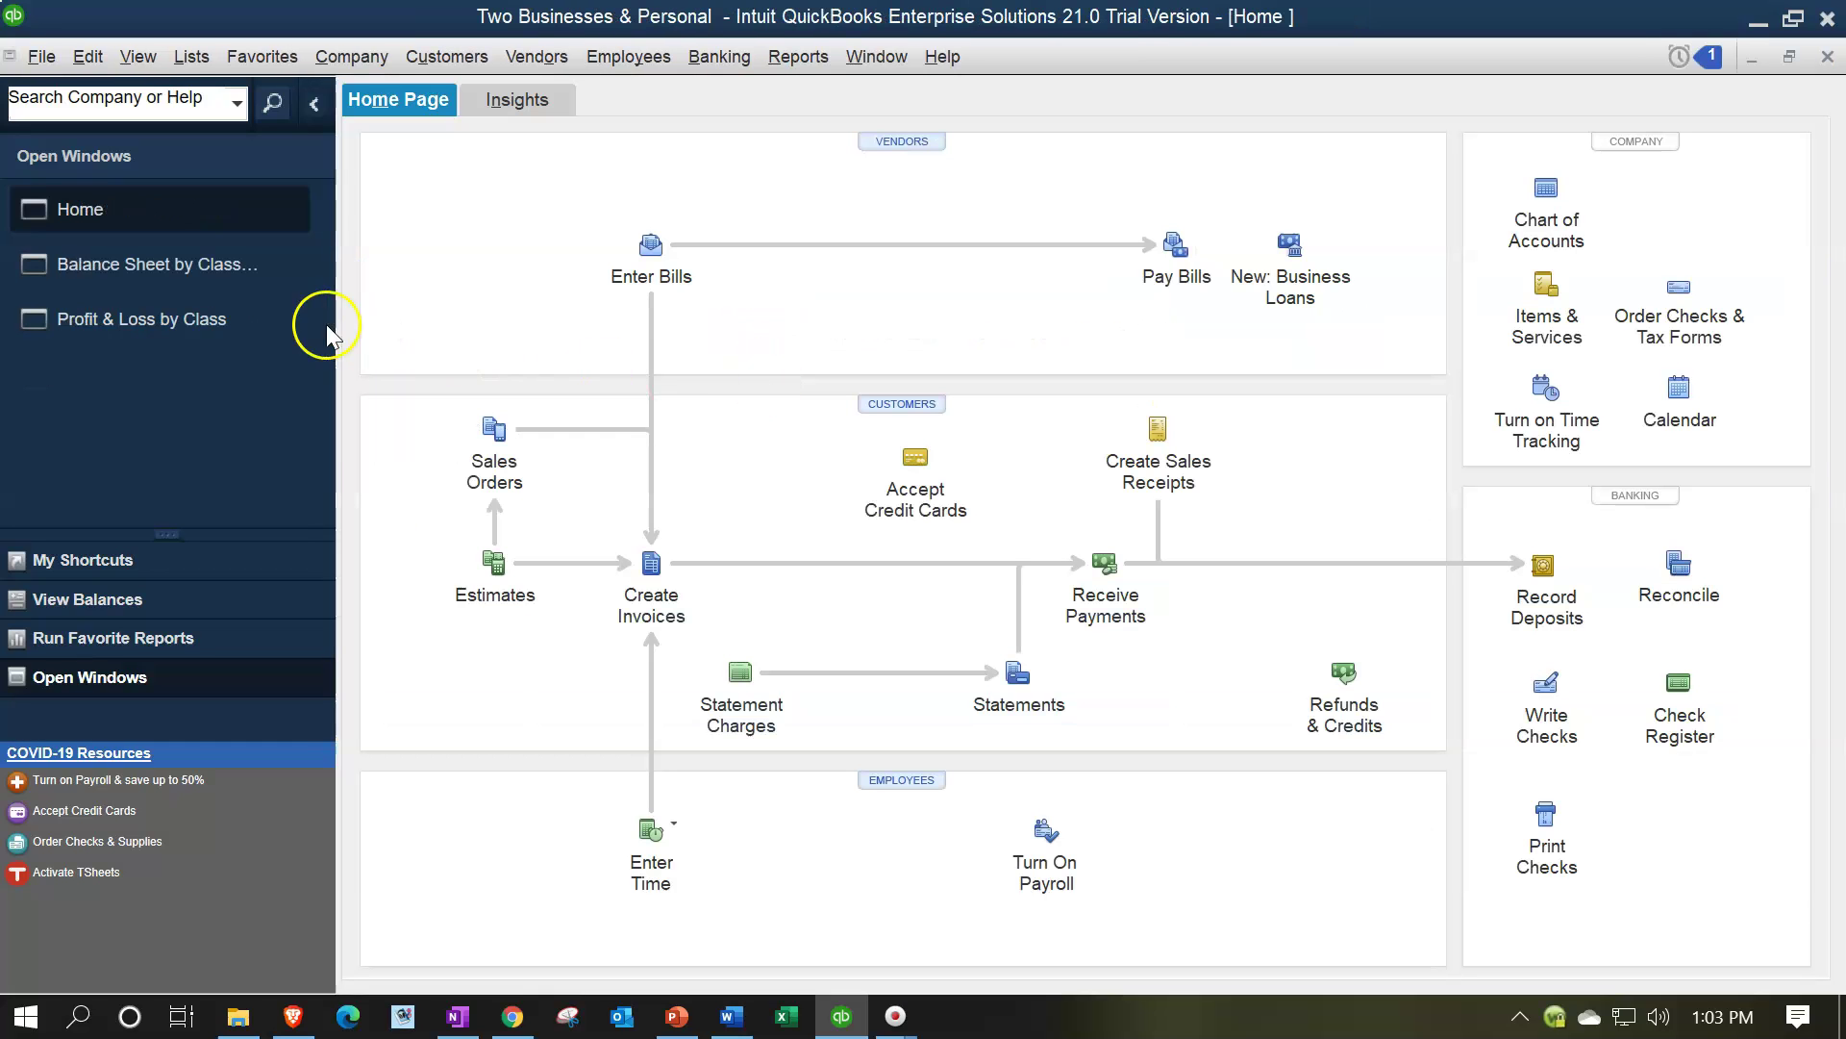
# Return to the Profit & Loss by Class report and examine the unclassified amount for Sales B2
pyautogui.click(186, 327)
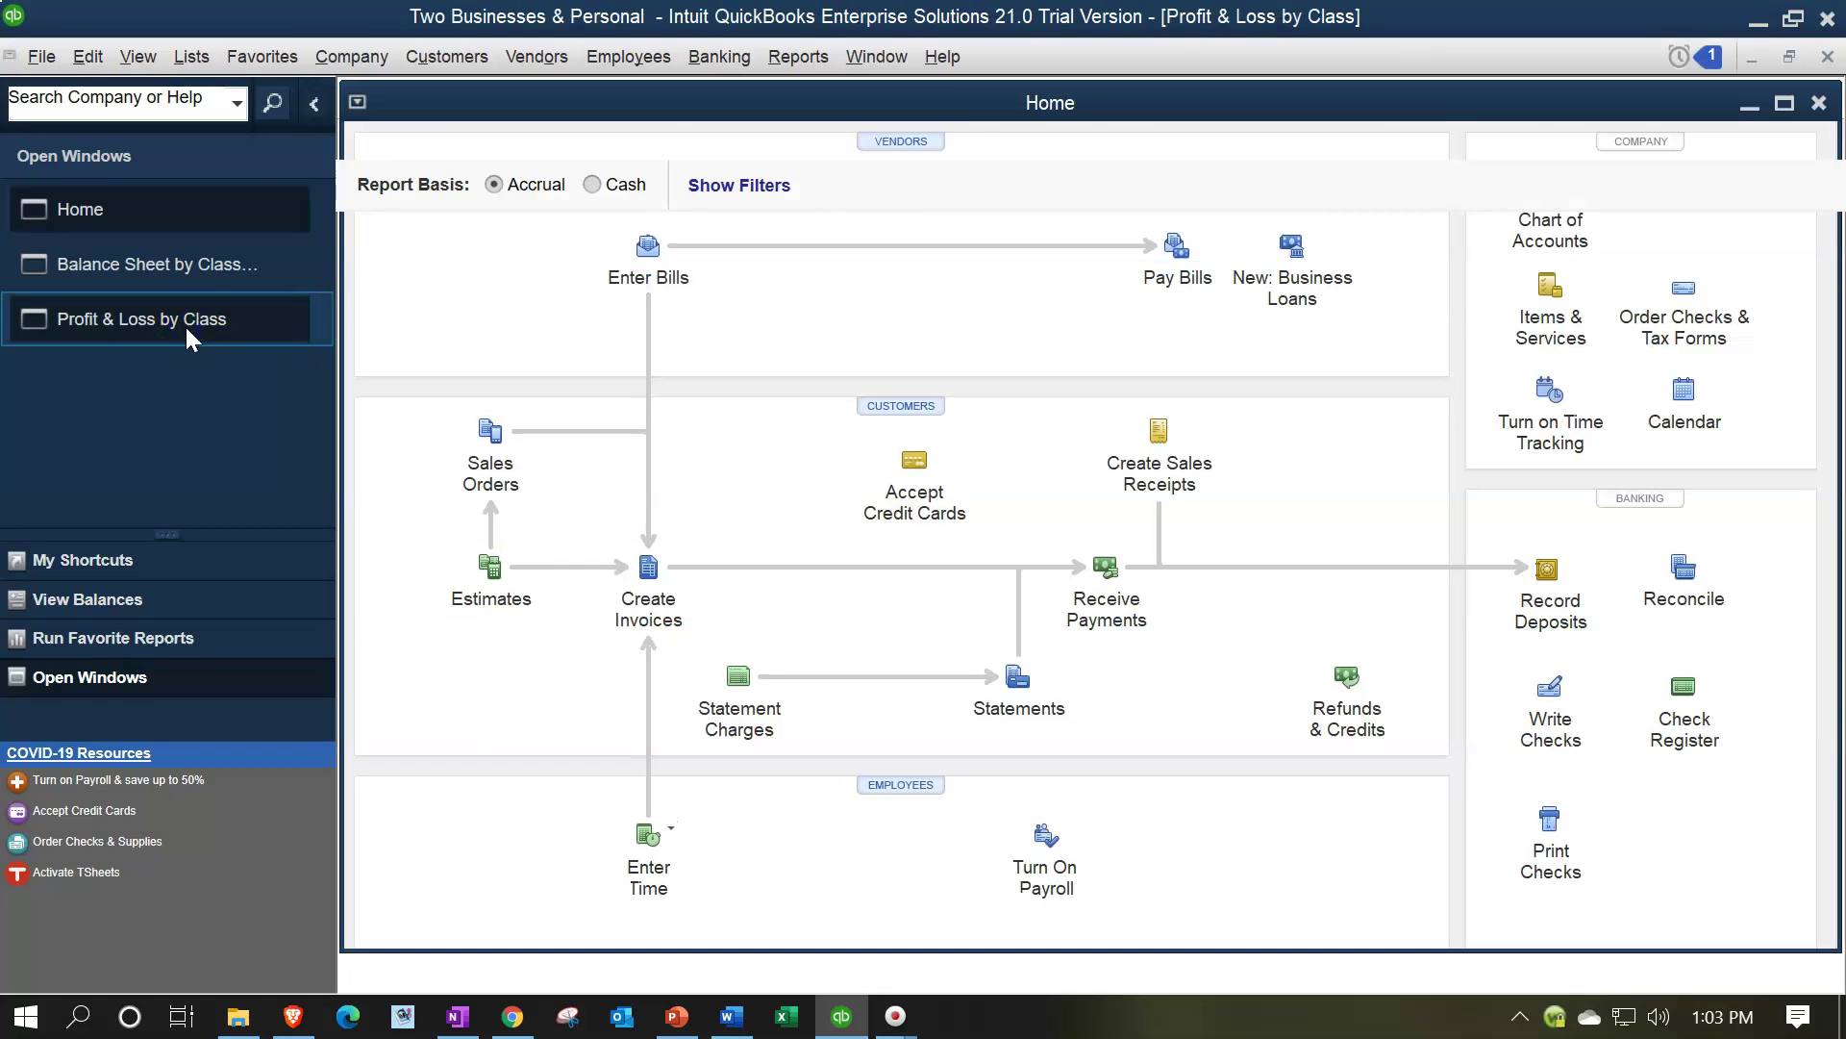
pyautogui.click(1284, 427)
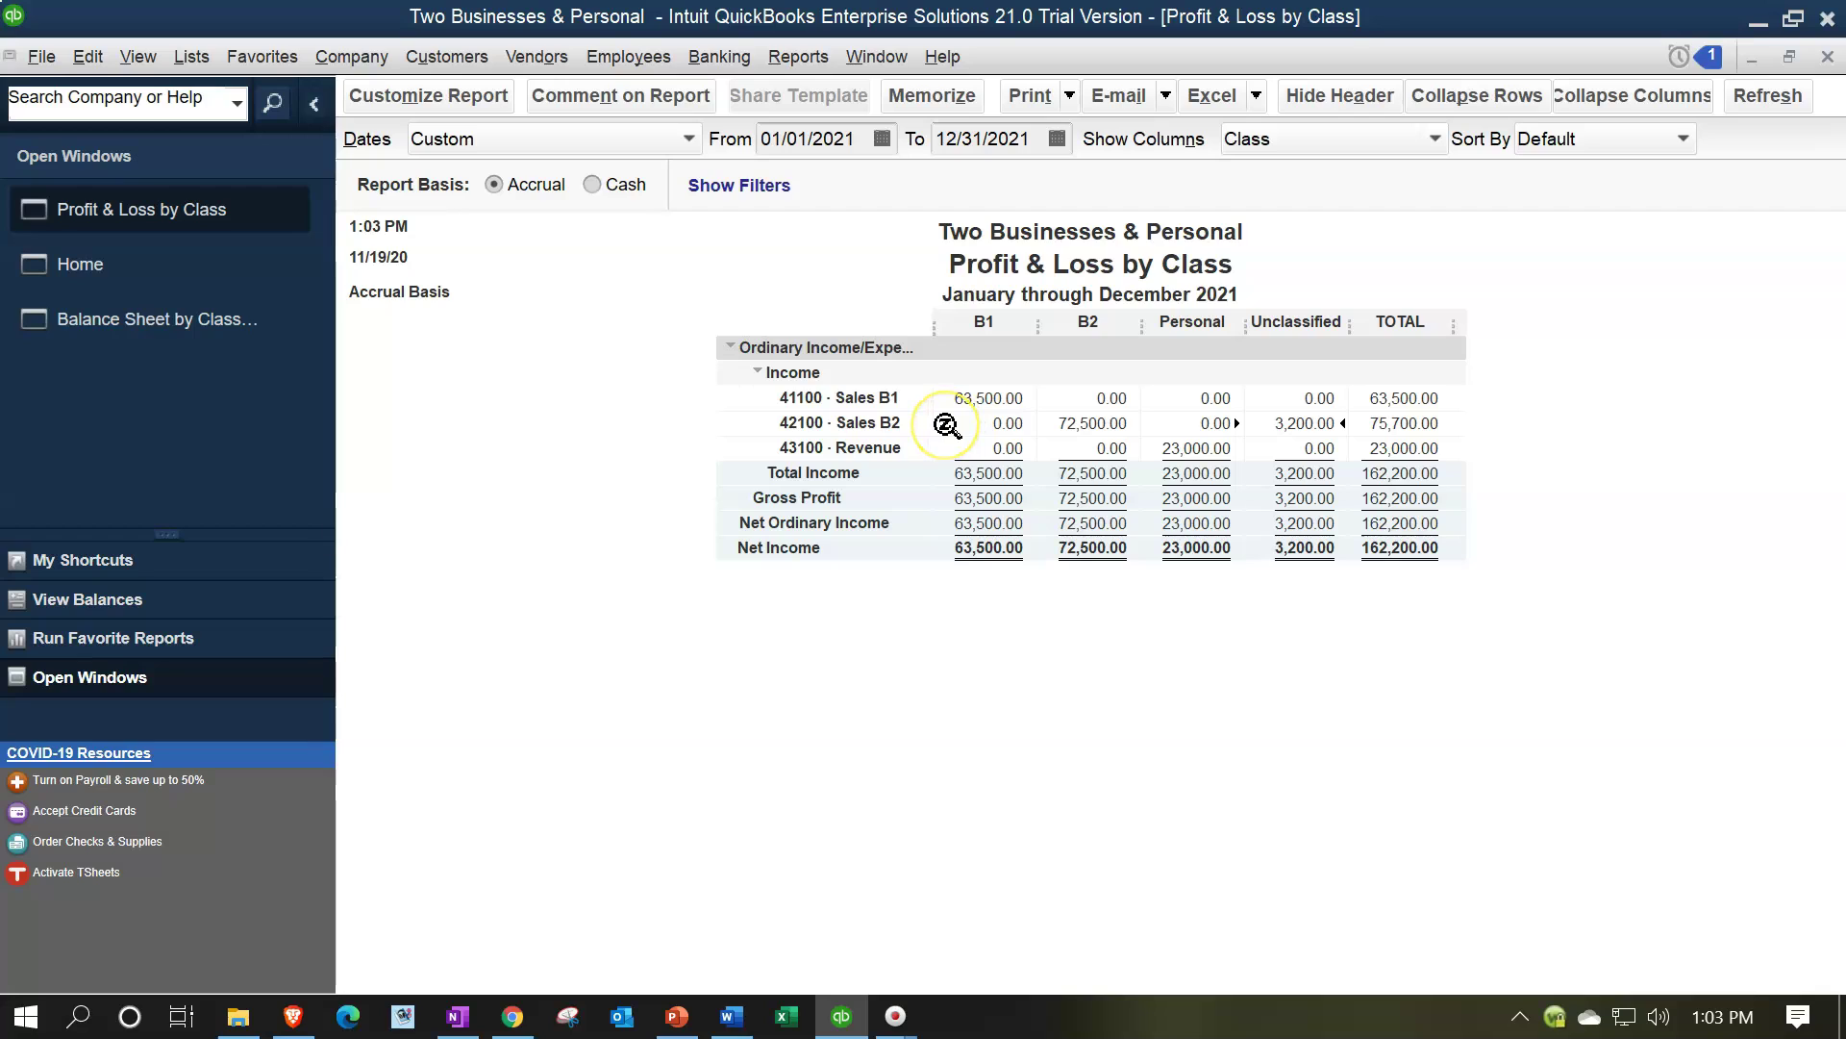
# Open the unclassified Sales B2 sales receipt from the report, assign it class B2, and save it, accepting the future date
pyautogui.doubleClick(1303, 422)
pyautogui.doubleClick(1517, 377)
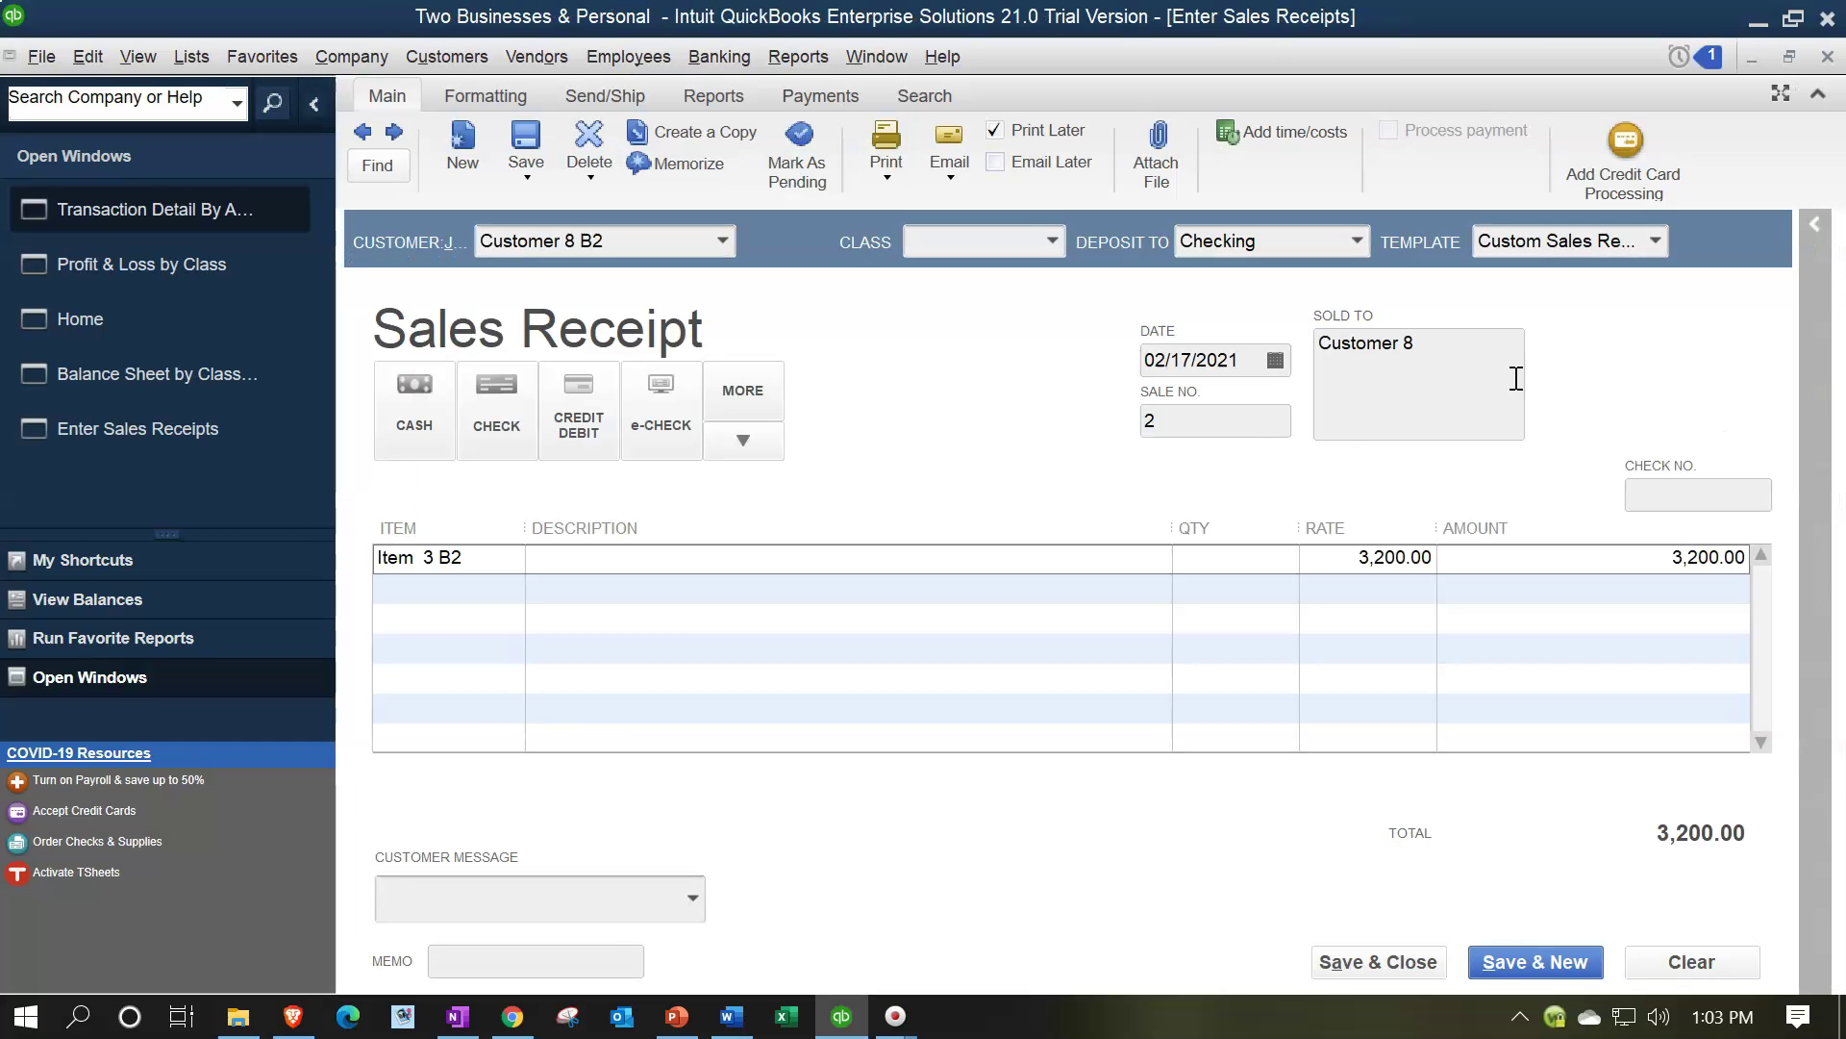
pyautogui.click(1053, 241)
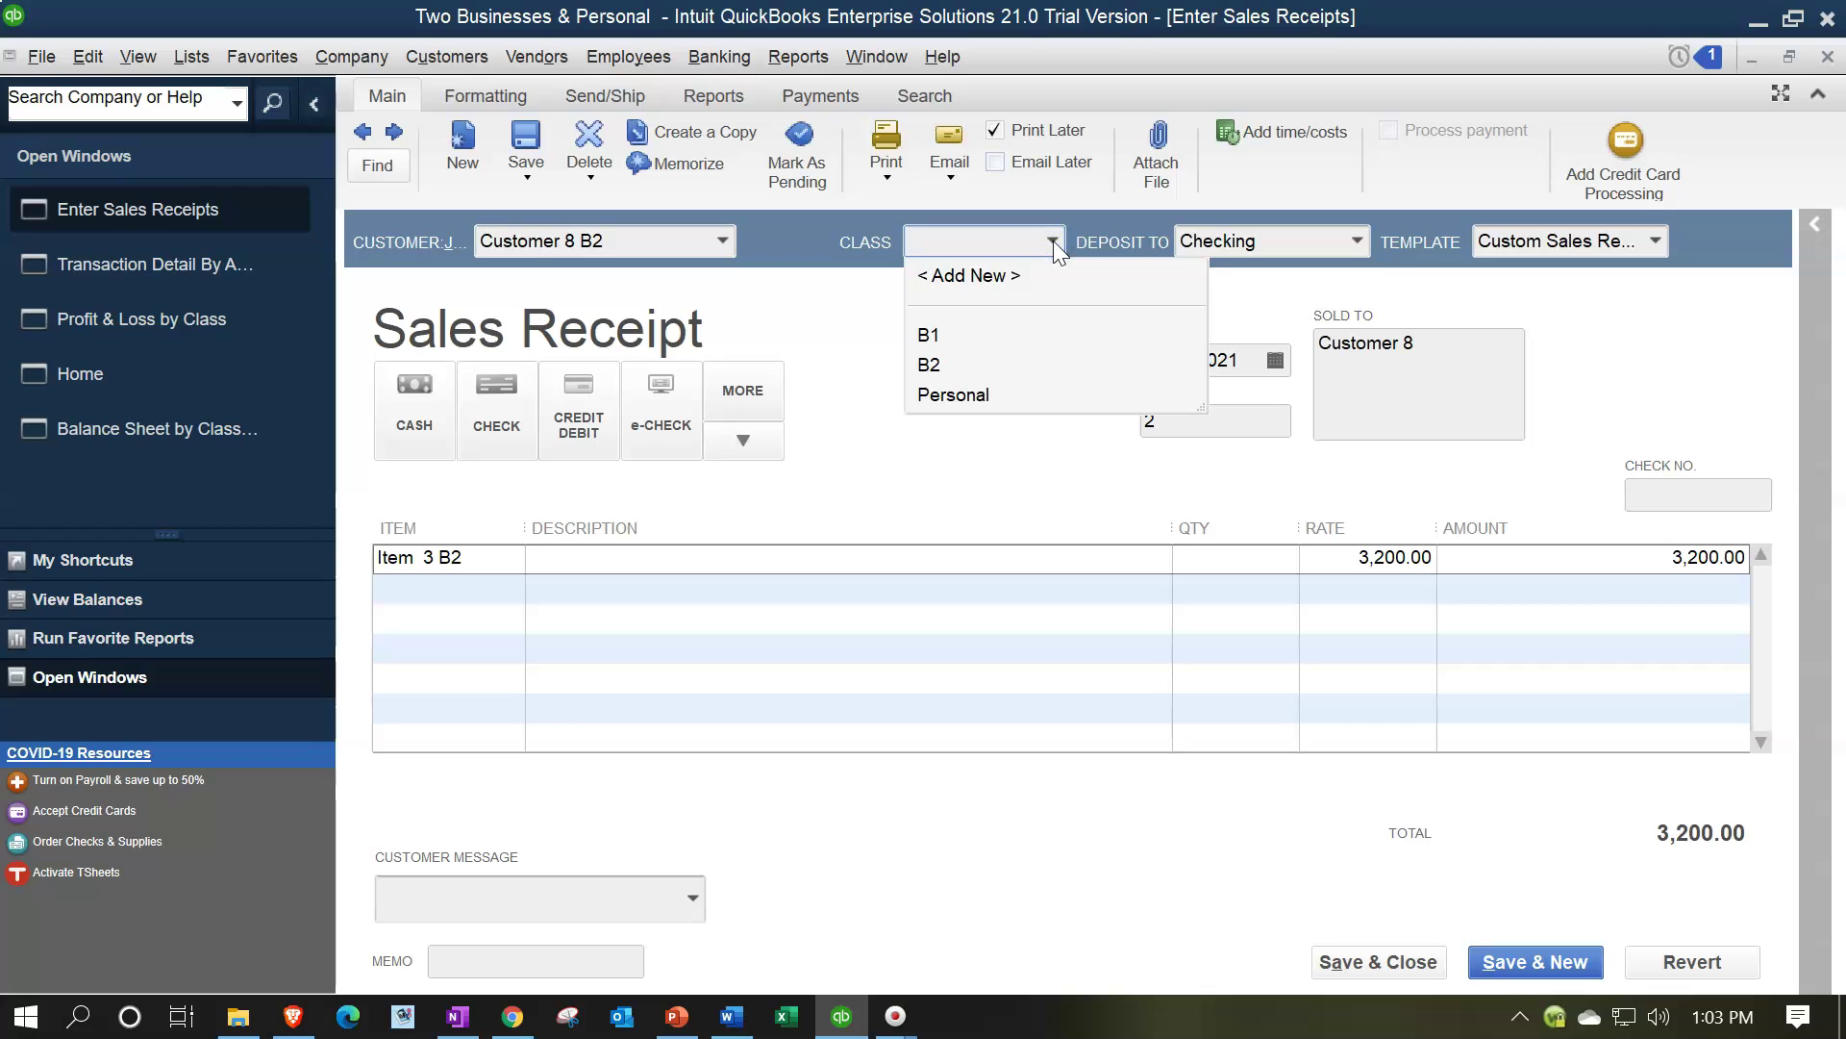
pyautogui.click(948, 363)
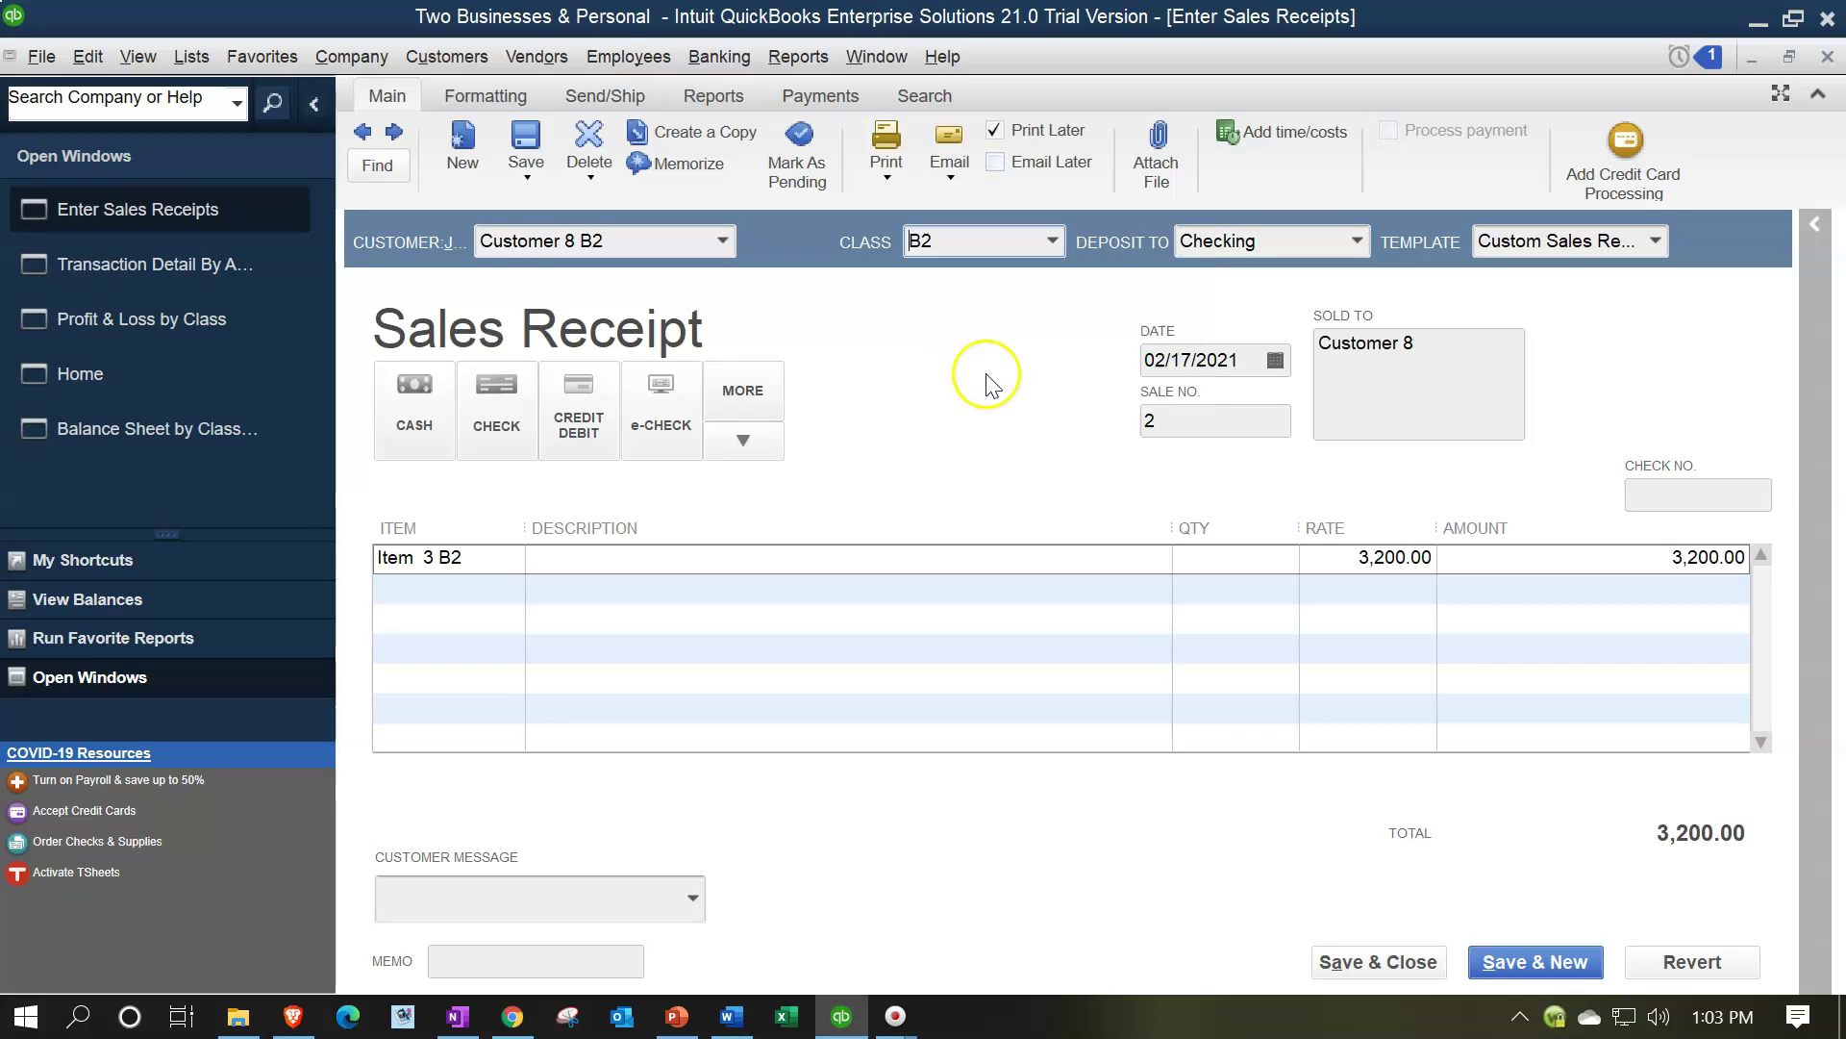
pyautogui.click(1358, 946)
pyautogui.click(819, 340)
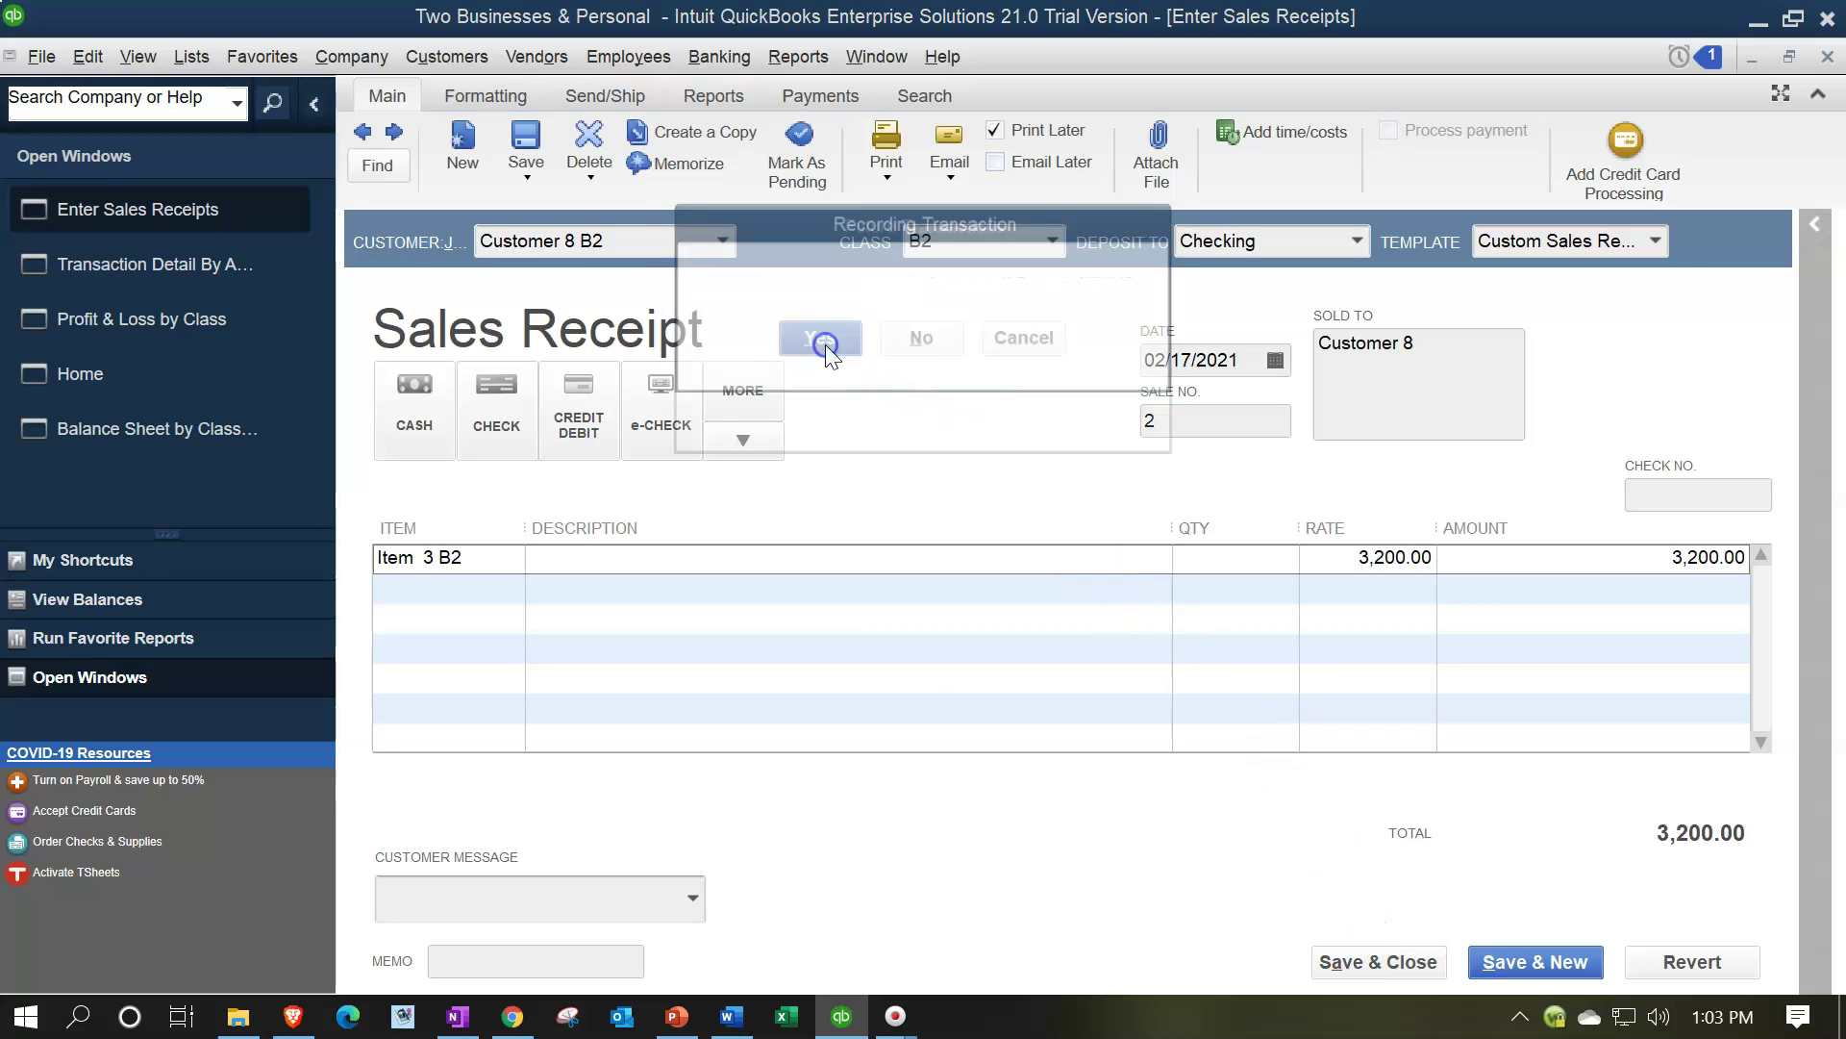
pyautogui.click(883, 402)
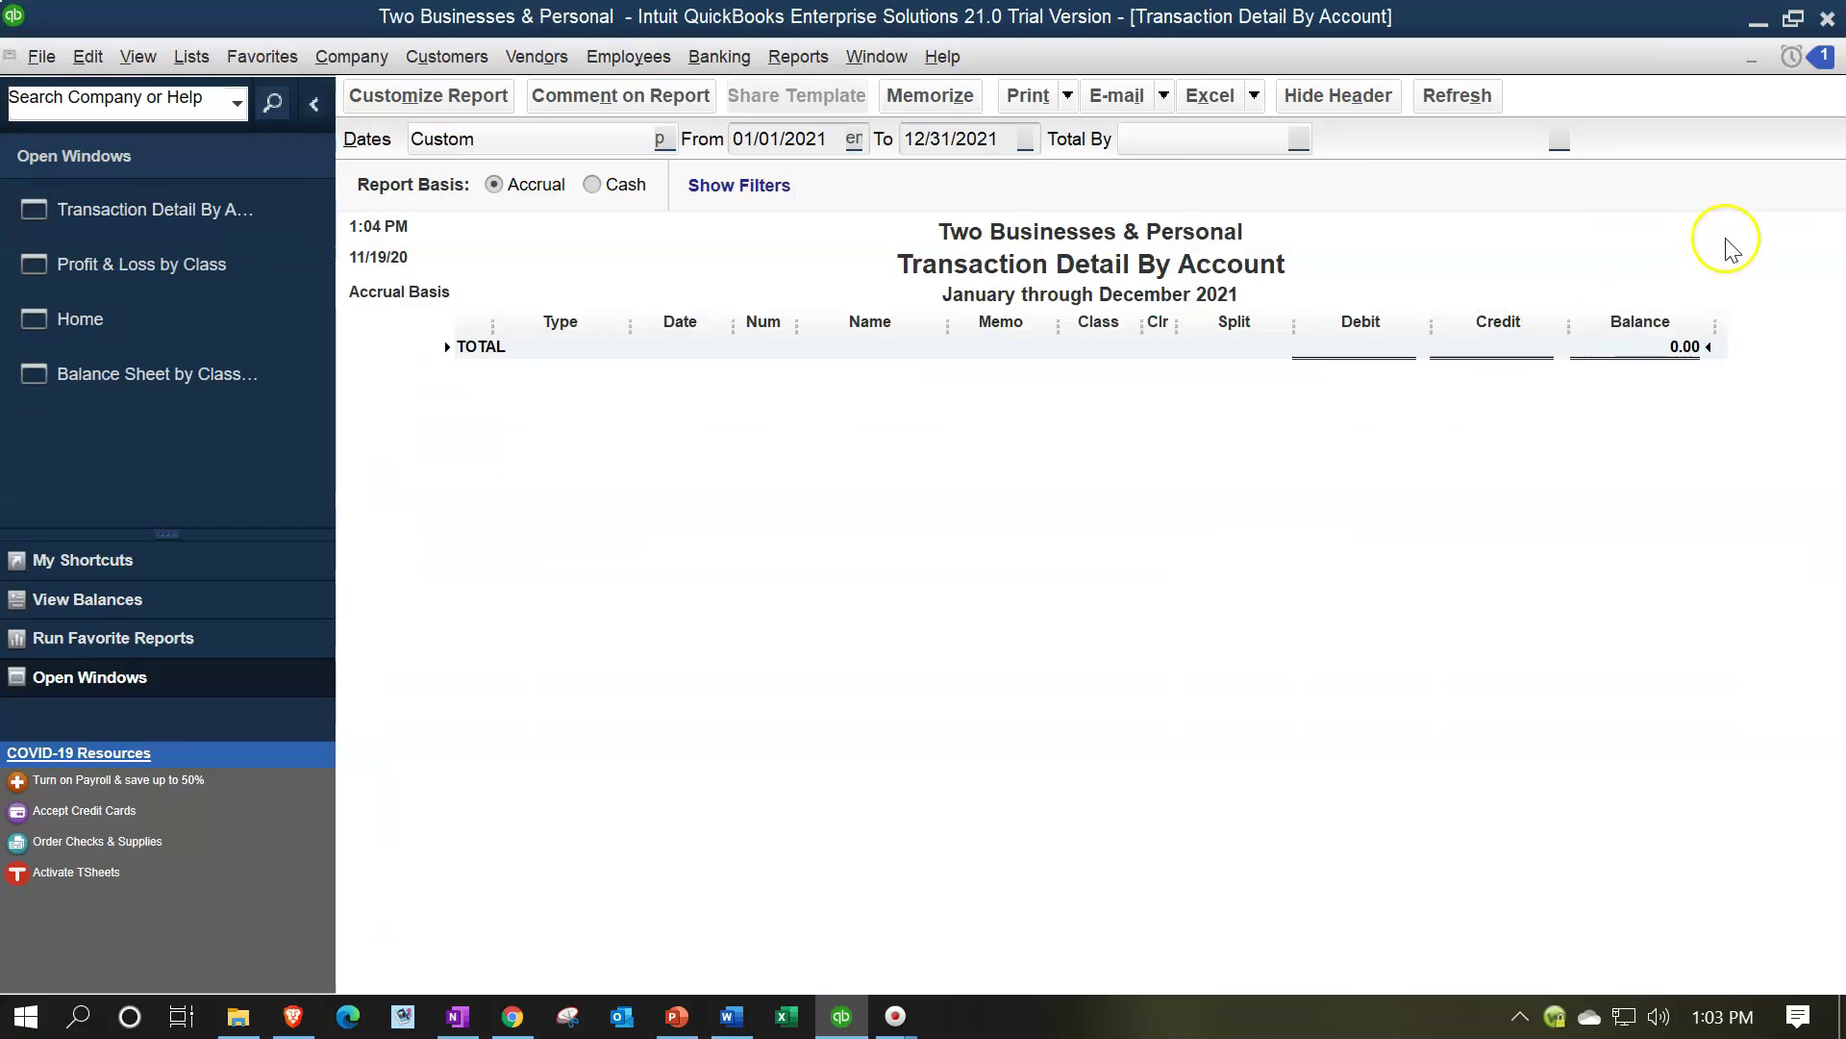
pyautogui.click(1827, 58)
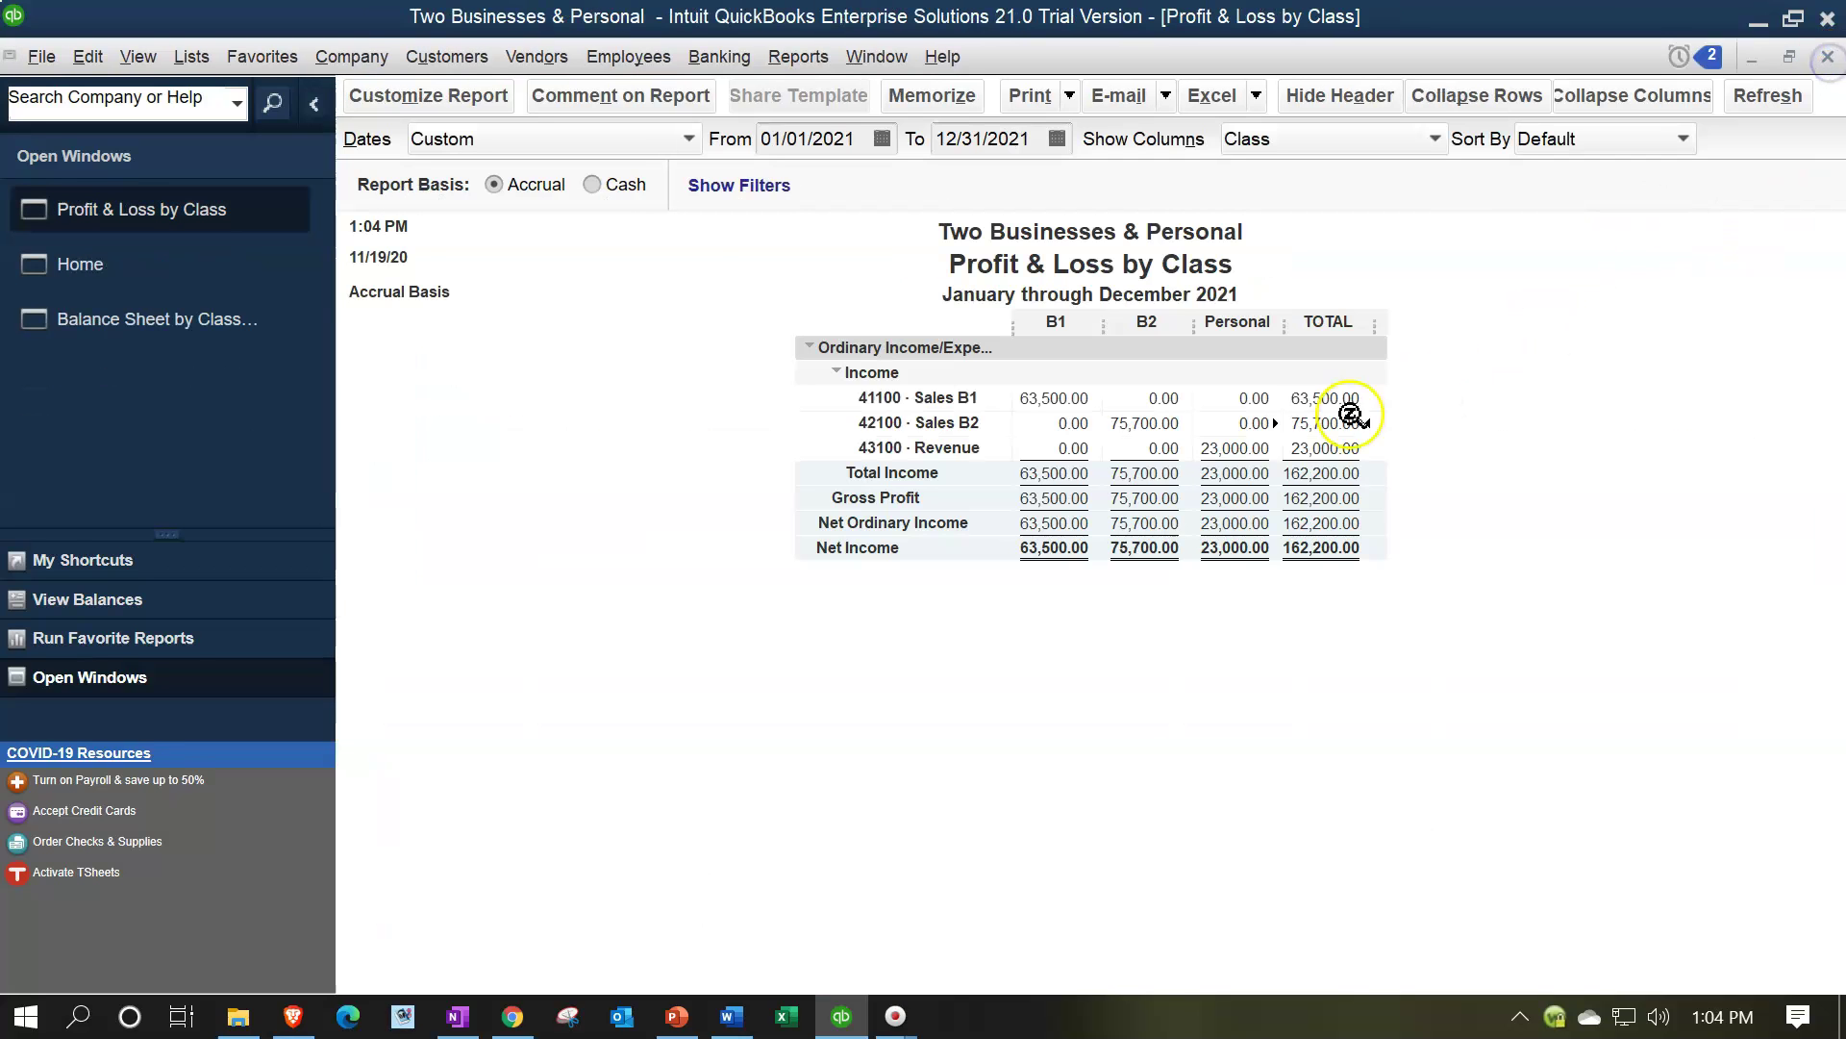
# Review the transactions behind B2's Sales B2 income and behind B2's Checking balance on the Balance Sheet by Class
pyautogui.doubleClick(1135, 424)
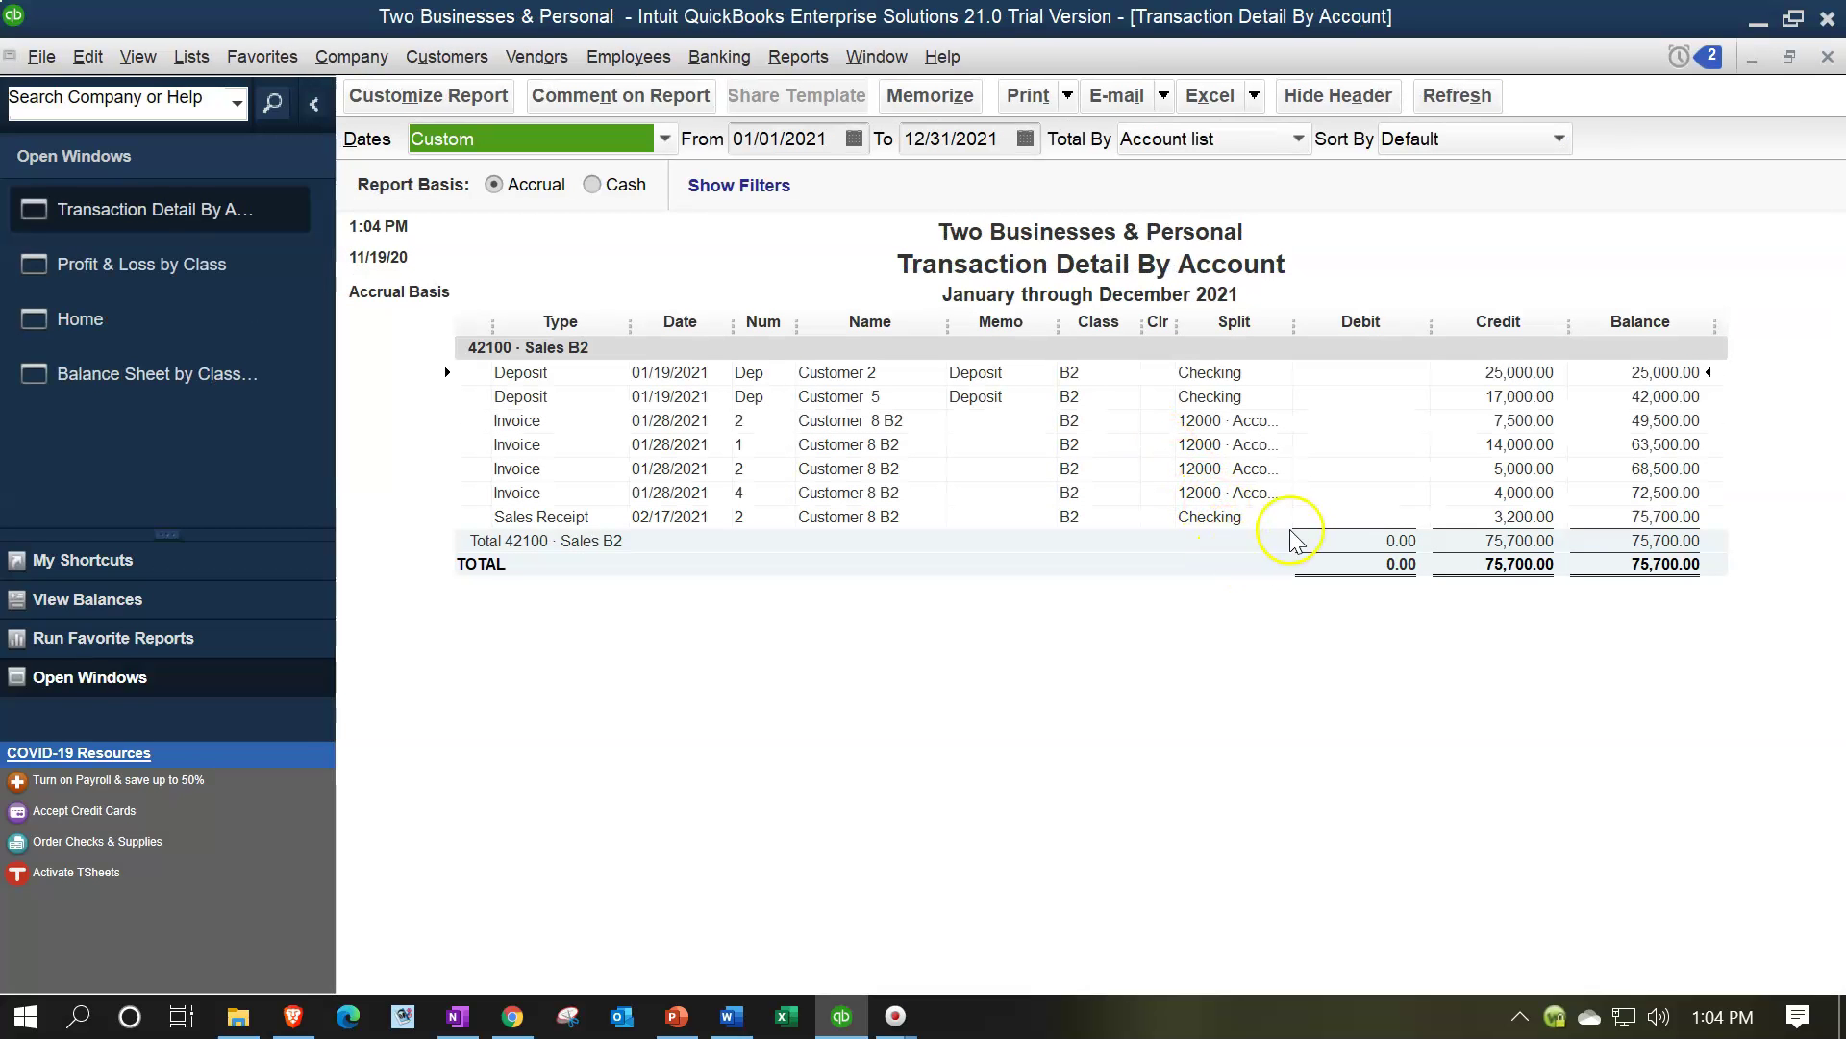
pyautogui.click(1827, 57)
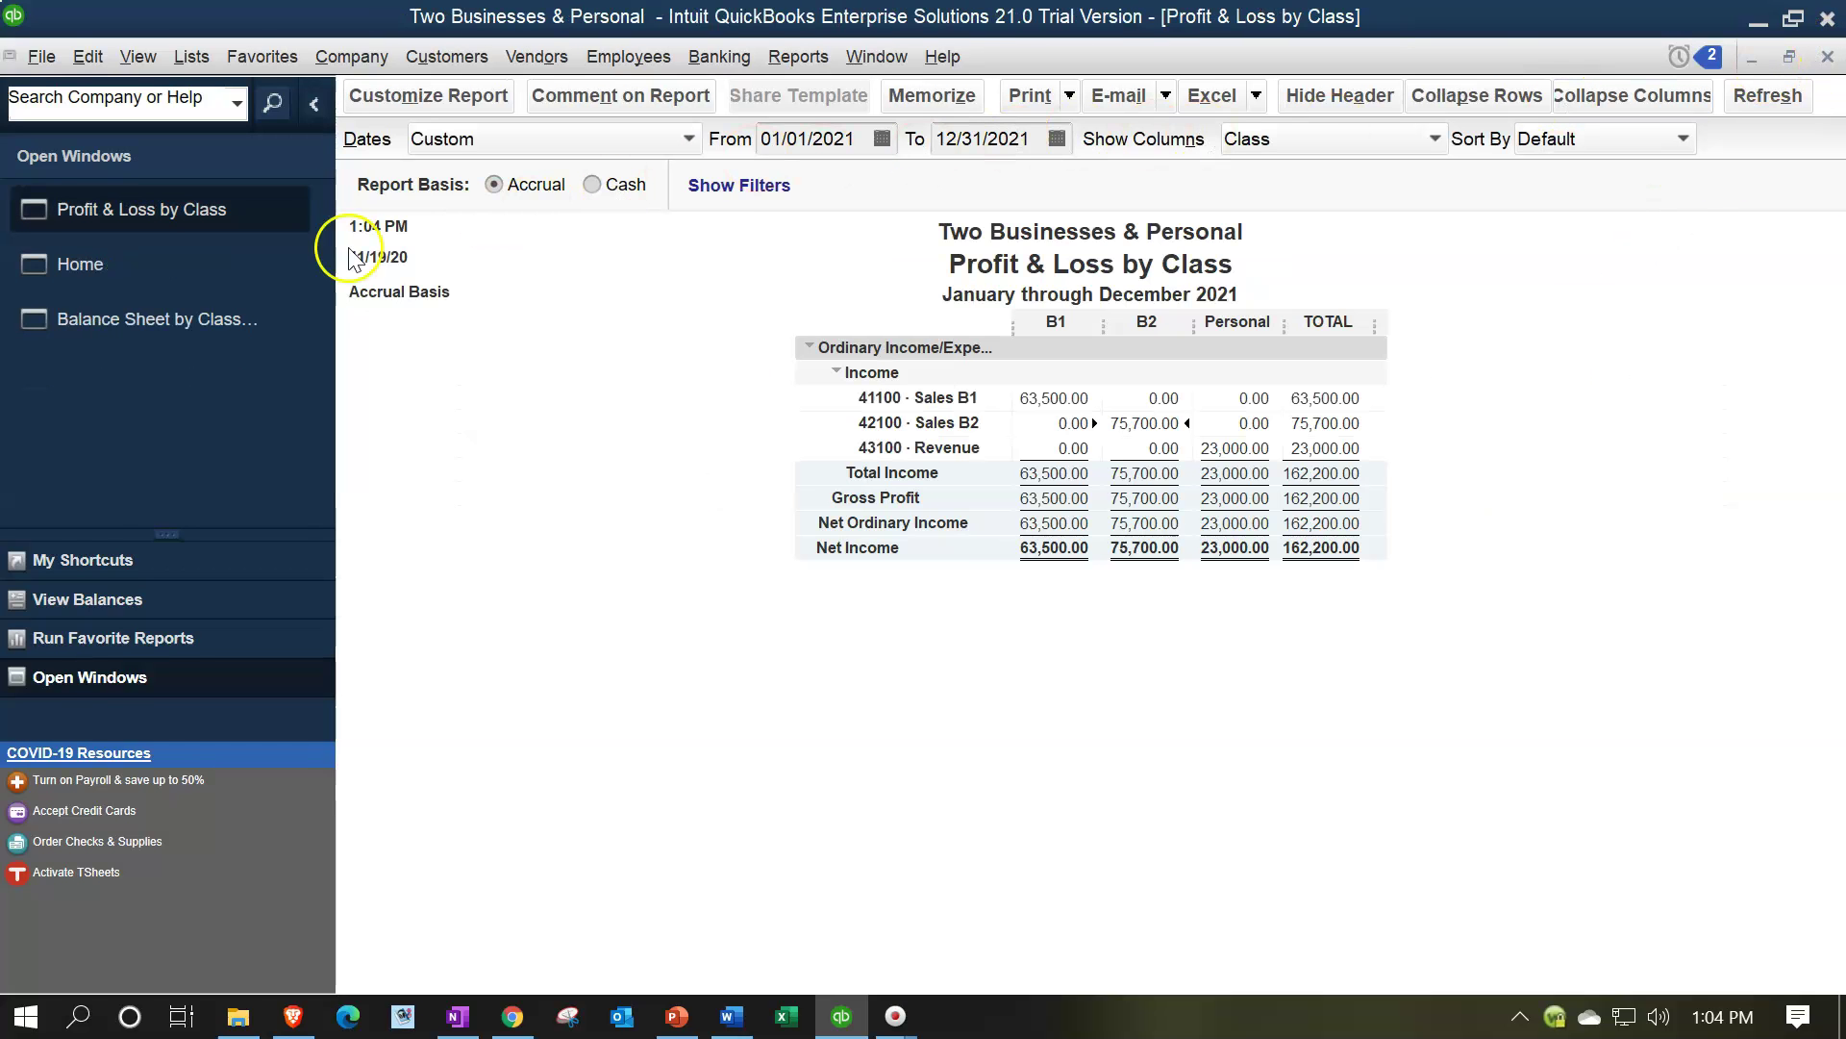
pyautogui.click(210, 317)
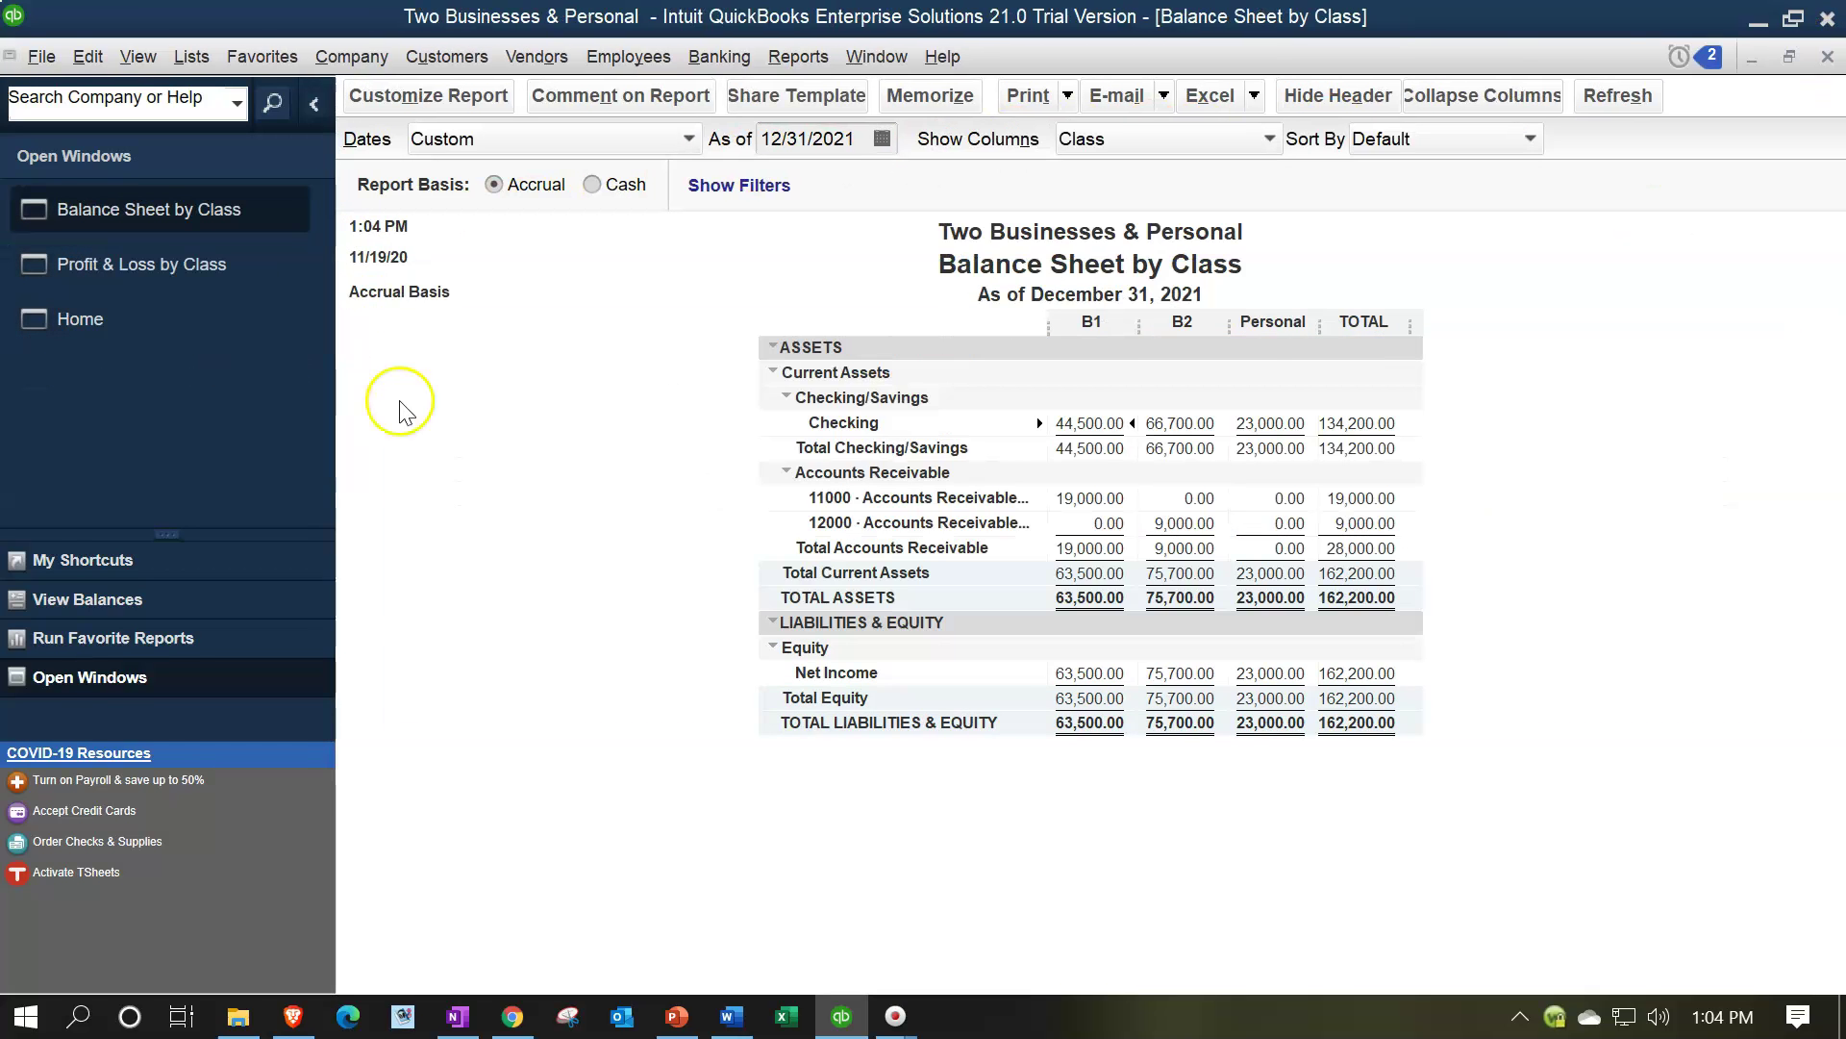
pyautogui.doubleClick(1179, 422)
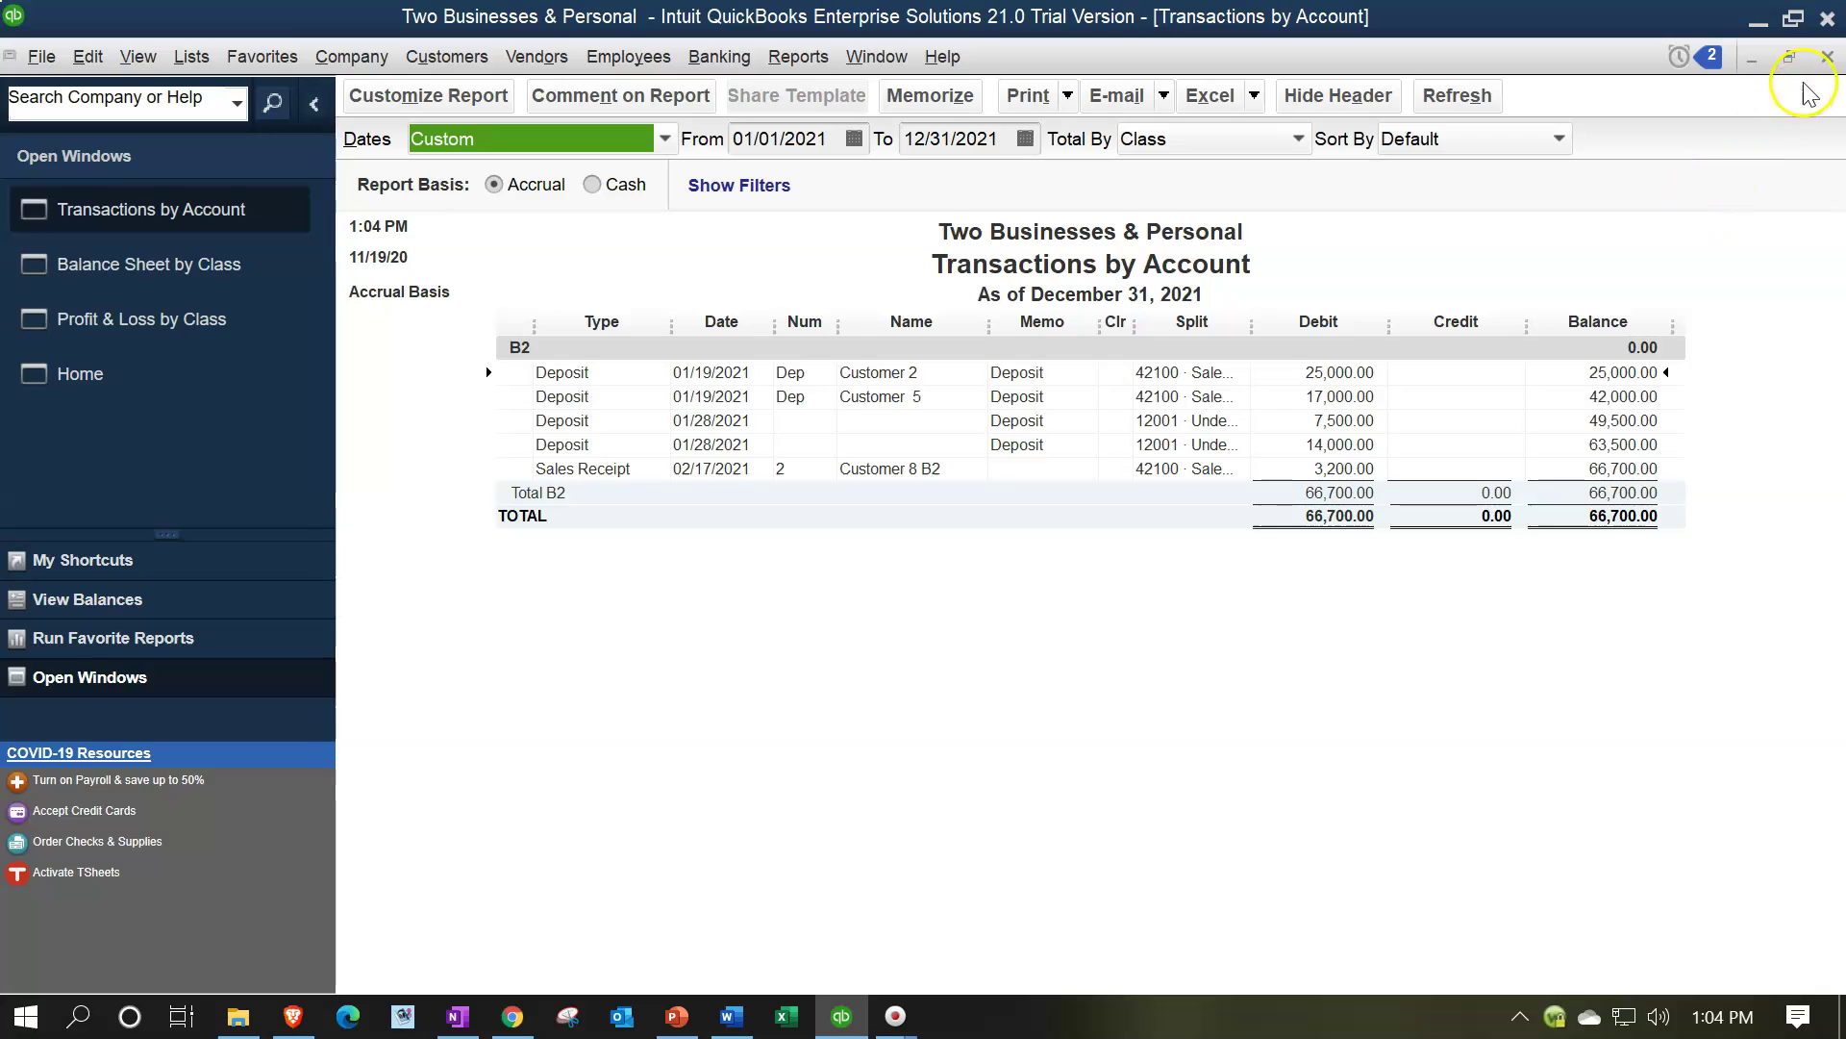
pyautogui.click(1827, 57)
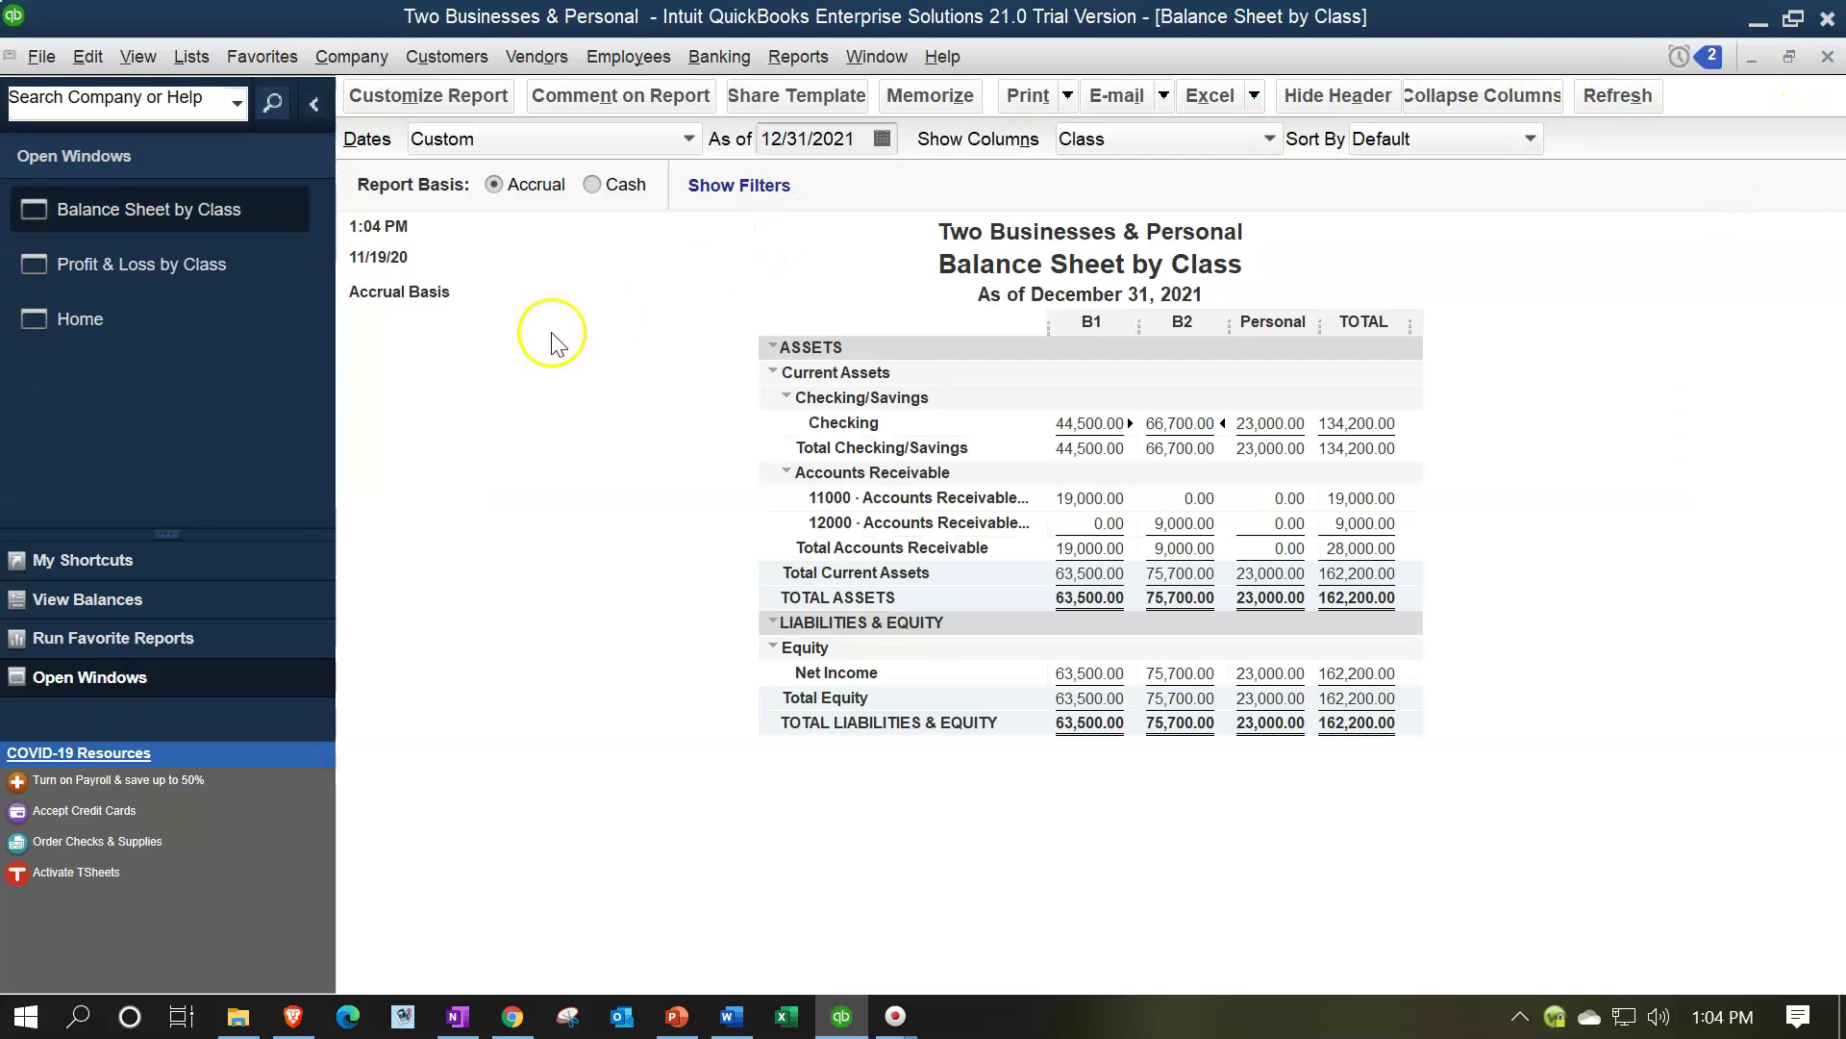
# Start a new sales receipt for Customer 7 B1 with class B1, dated 02/19/2021
pyautogui.click(141, 348)
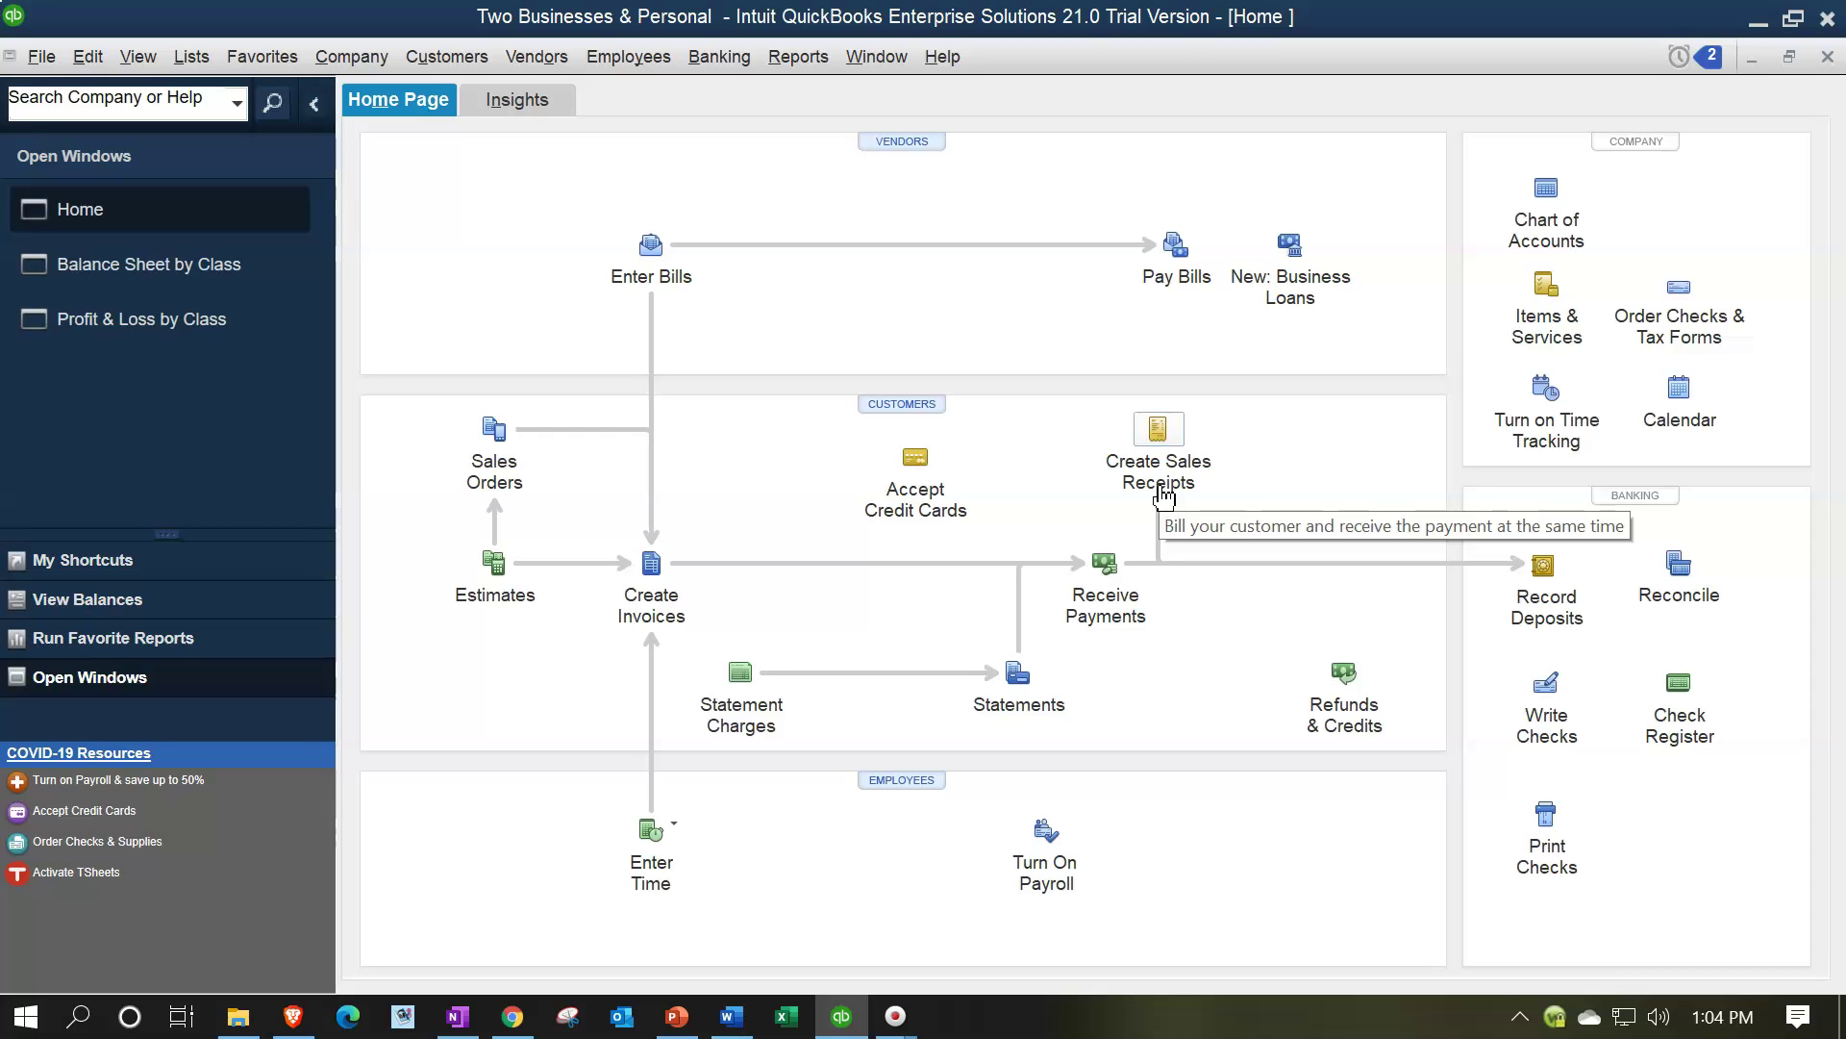
pyautogui.click(1165, 494)
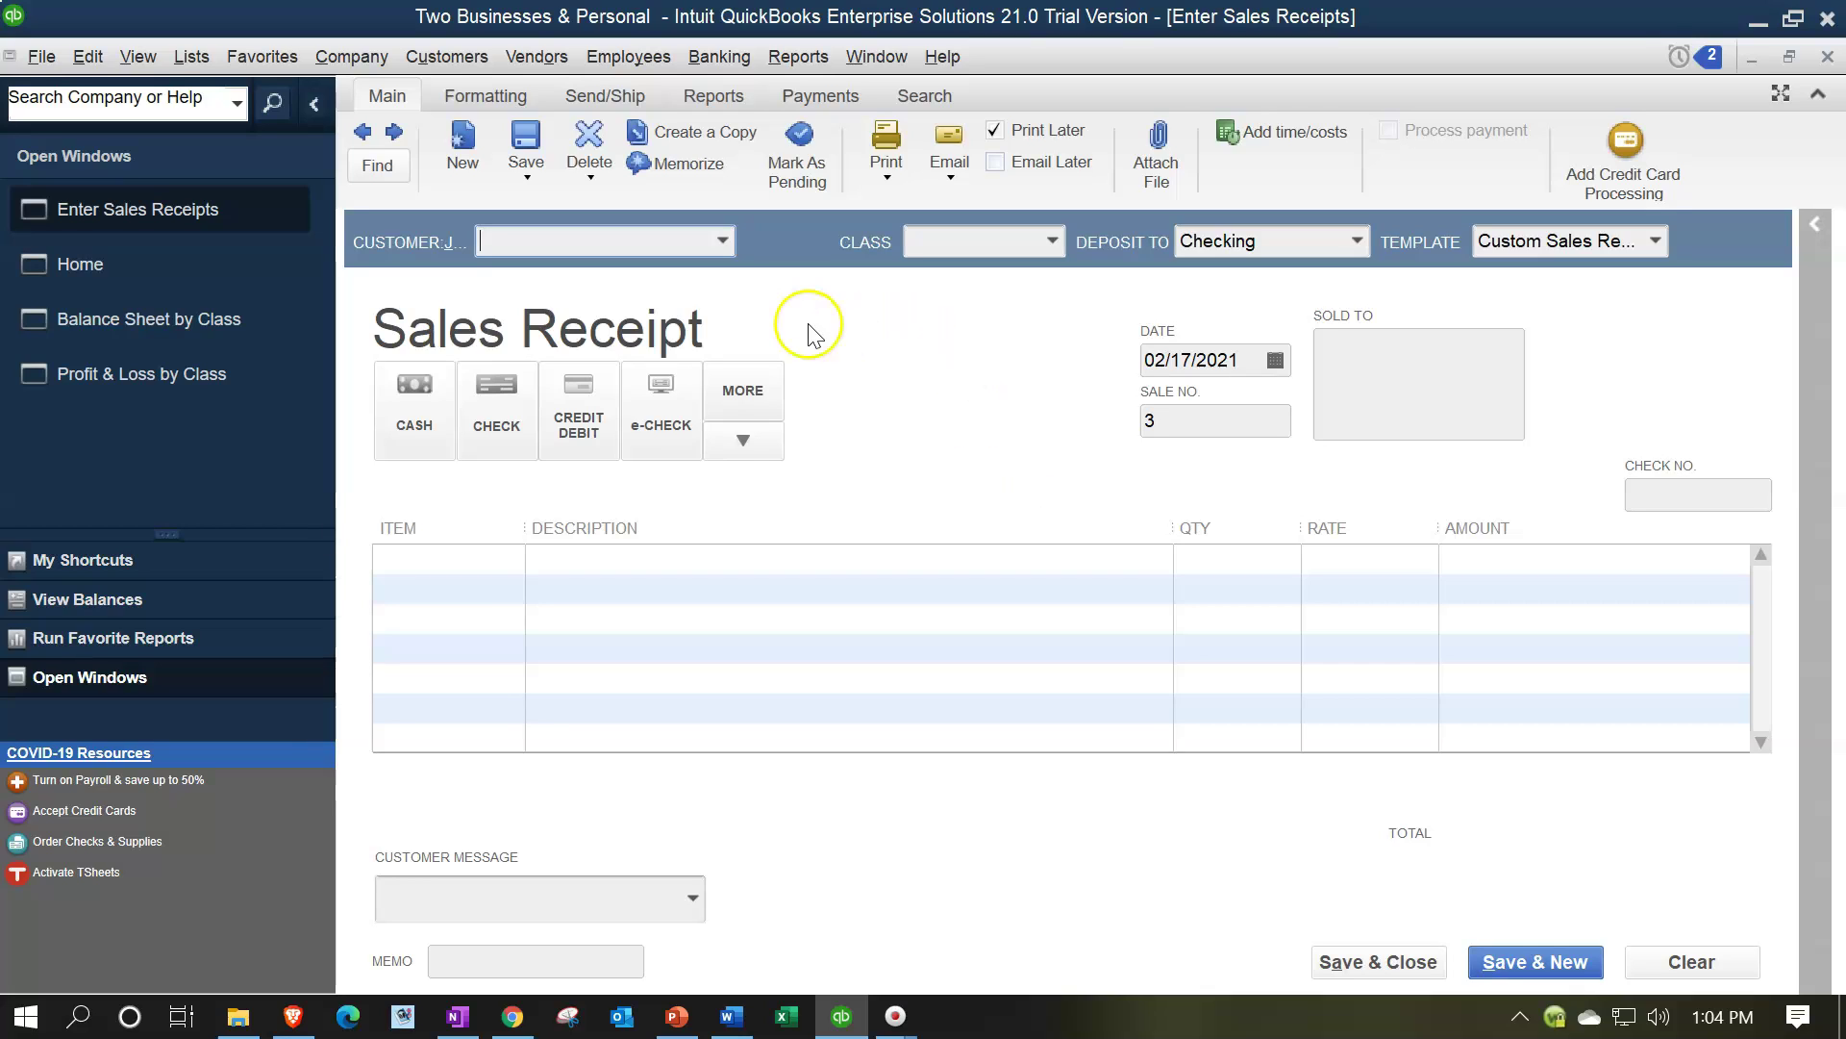
pyautogui.click(723, 241)
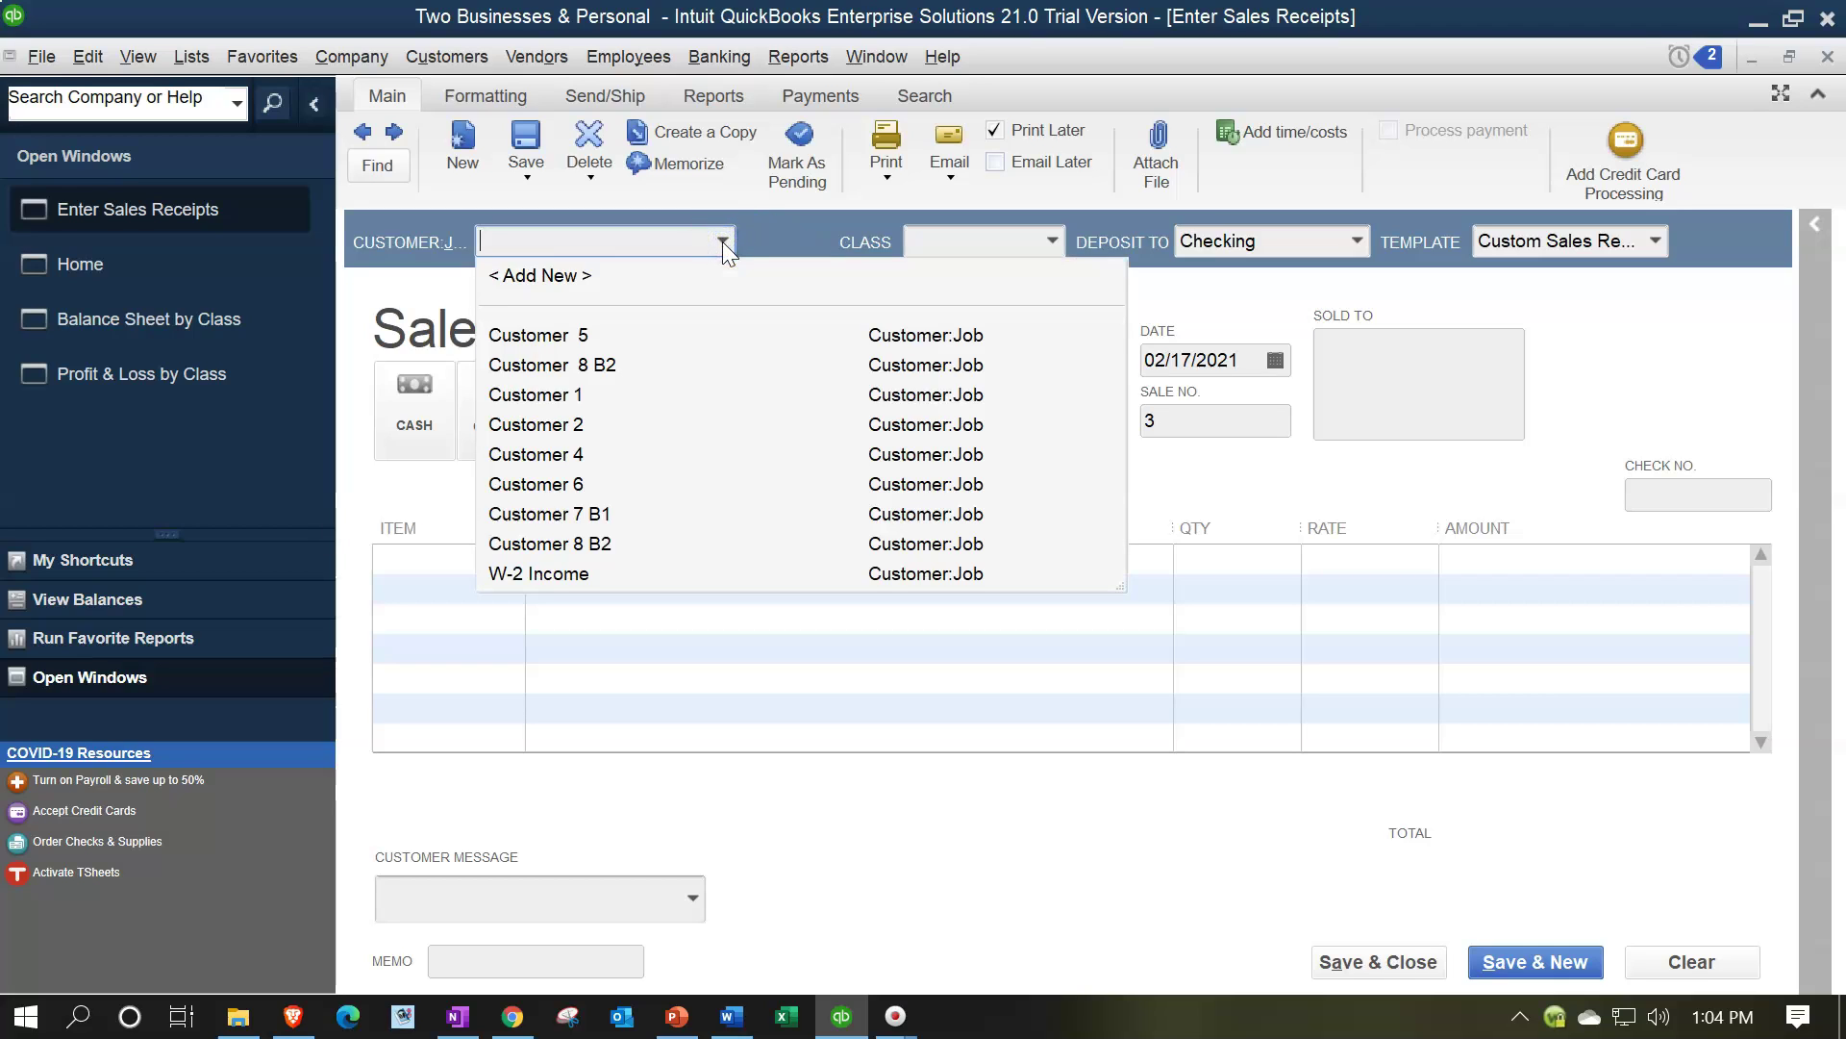
pyautogui.click(608, 513)
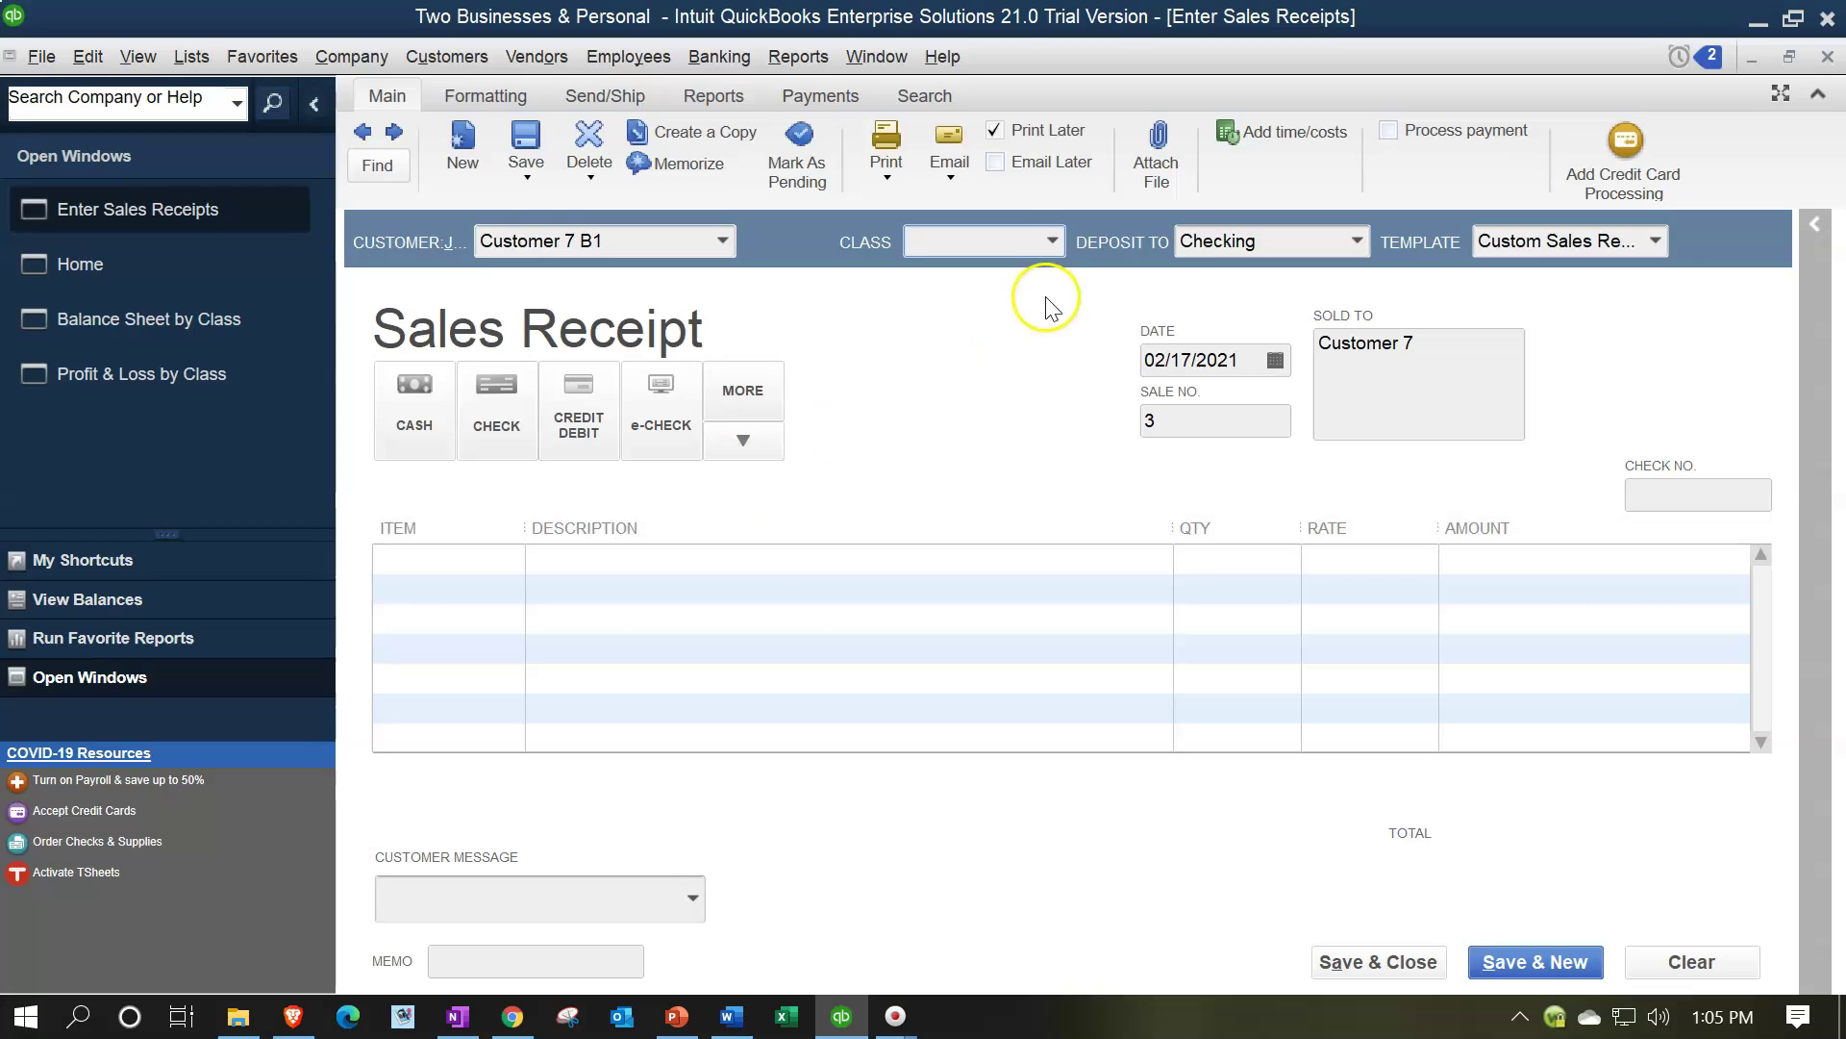
pyautogui.click(1053, 240)
pyautogui.click(938, 335)
pyautogui.press('Tab')
pyautogui.press('Tab')
pyautogui.press('Tab')
pyautogui.press('Tab')
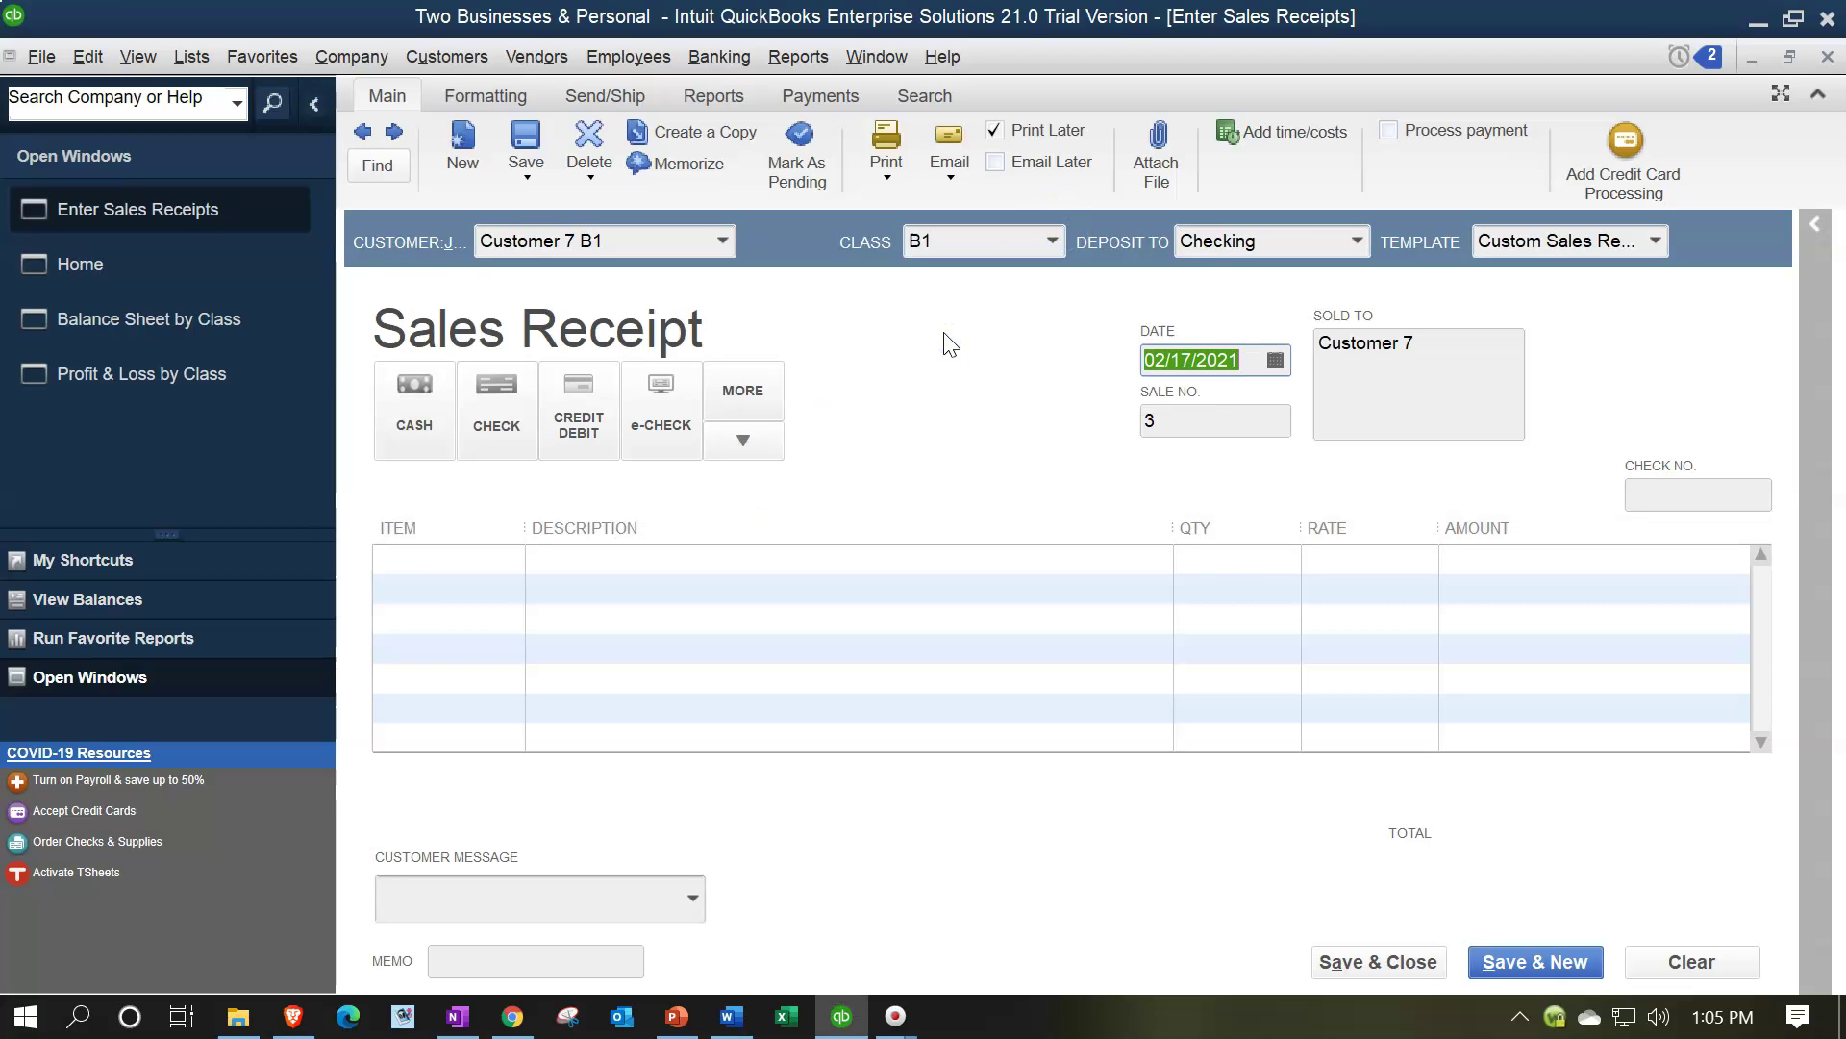
pyautogui.write('021921')
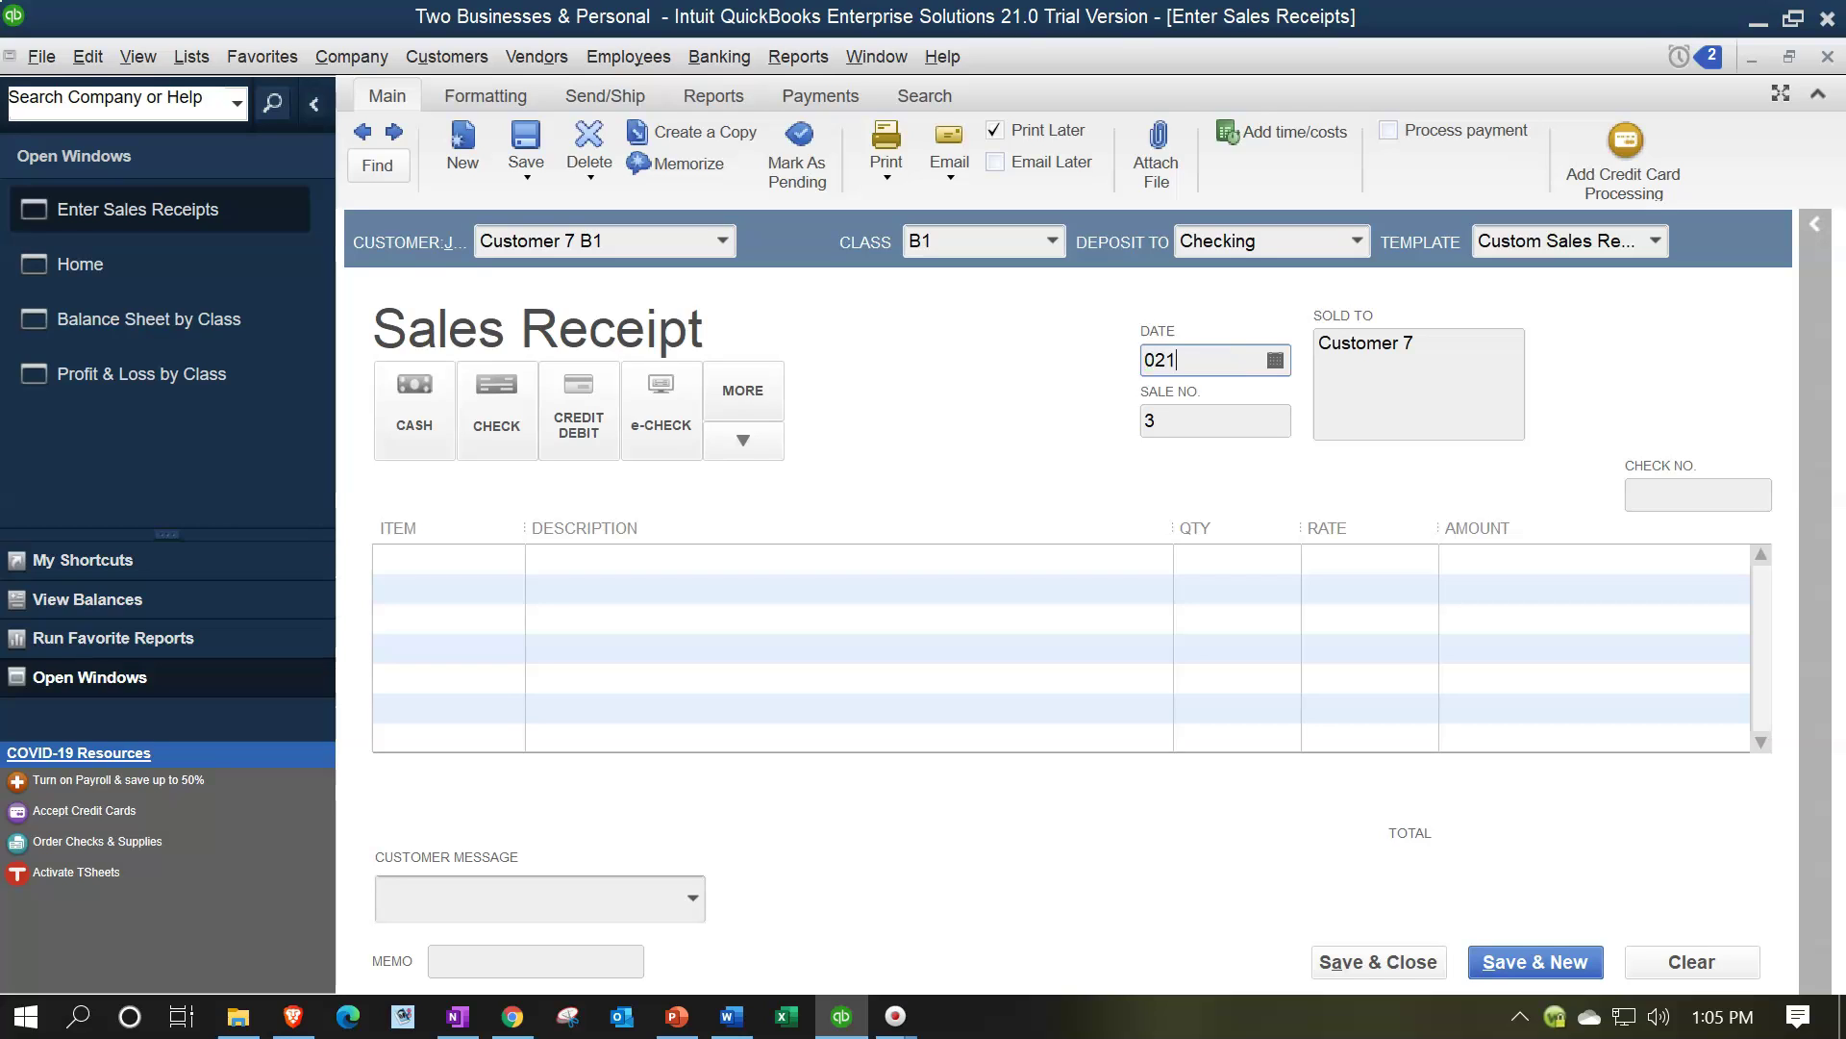
# Add Item 2 B1 to the sales receipt at a rate of 8,750
pyautogui.press('Tab')
pyautogui.press('Tab')
pyautogui.press('Tab')
pyautogui.press('Tab')
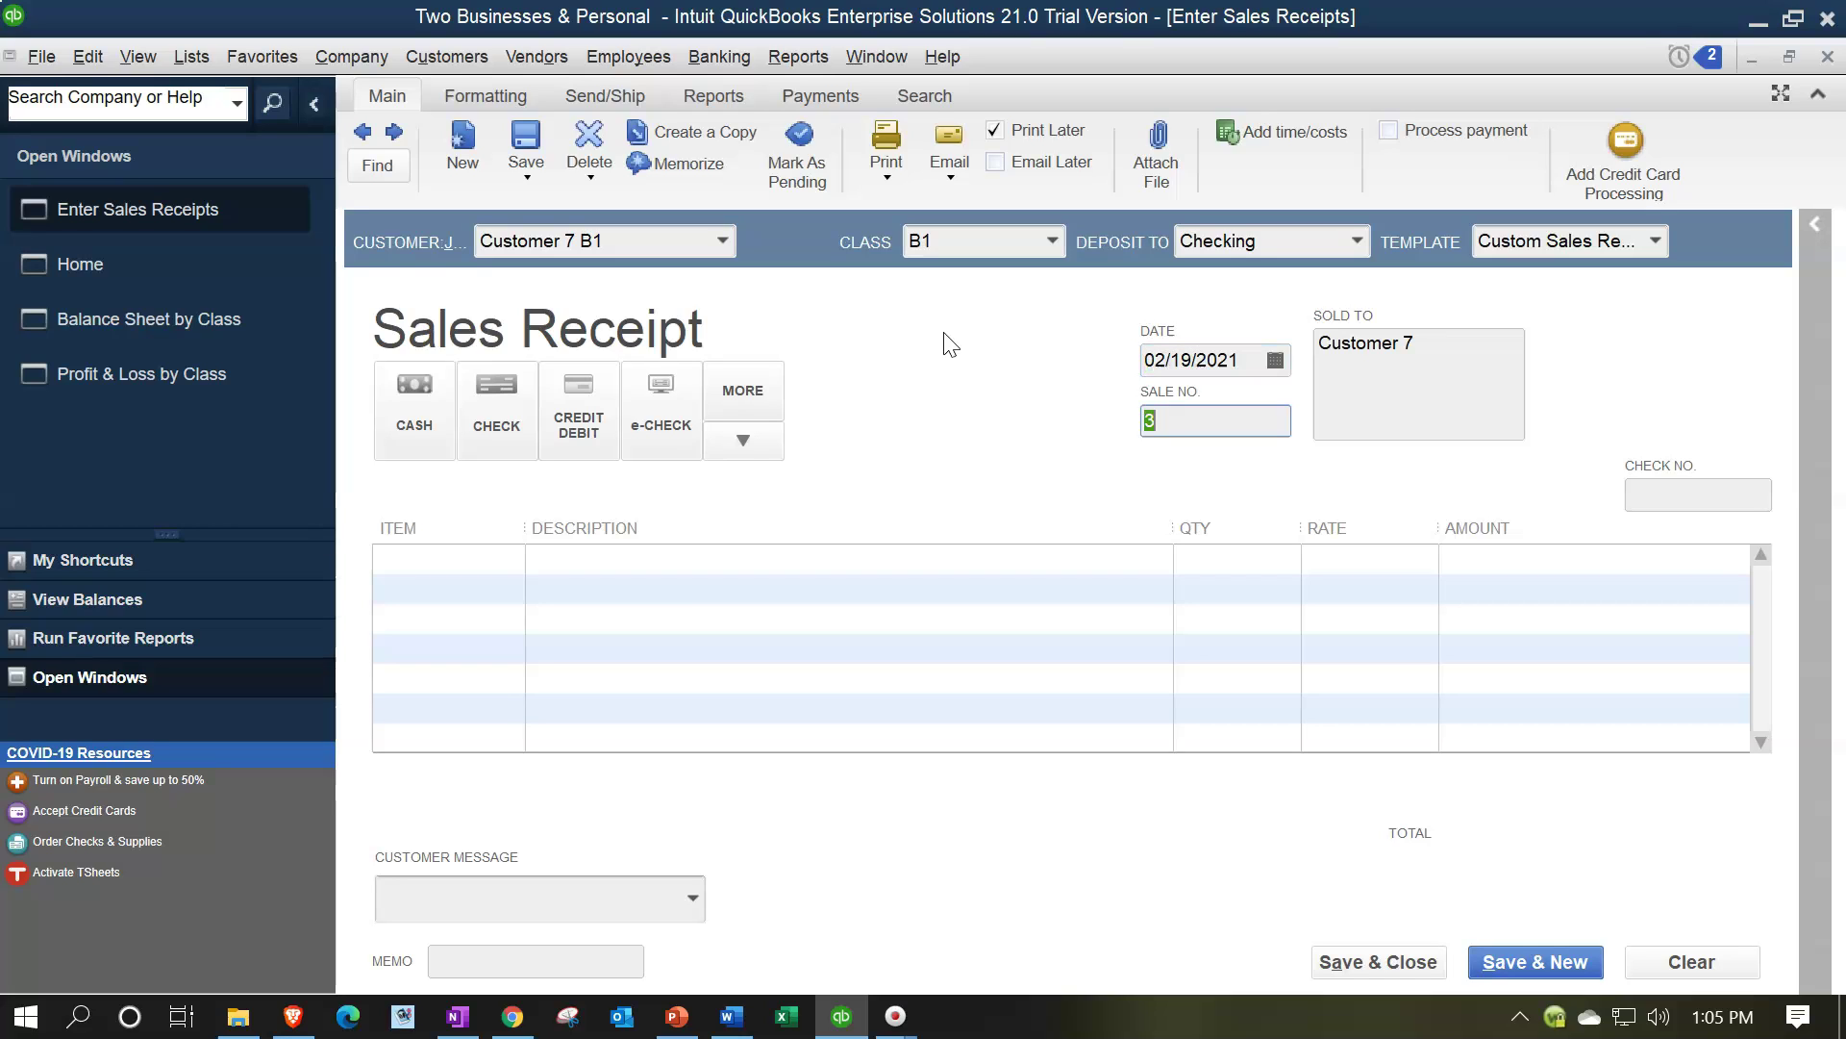
pyautogui.write('b')
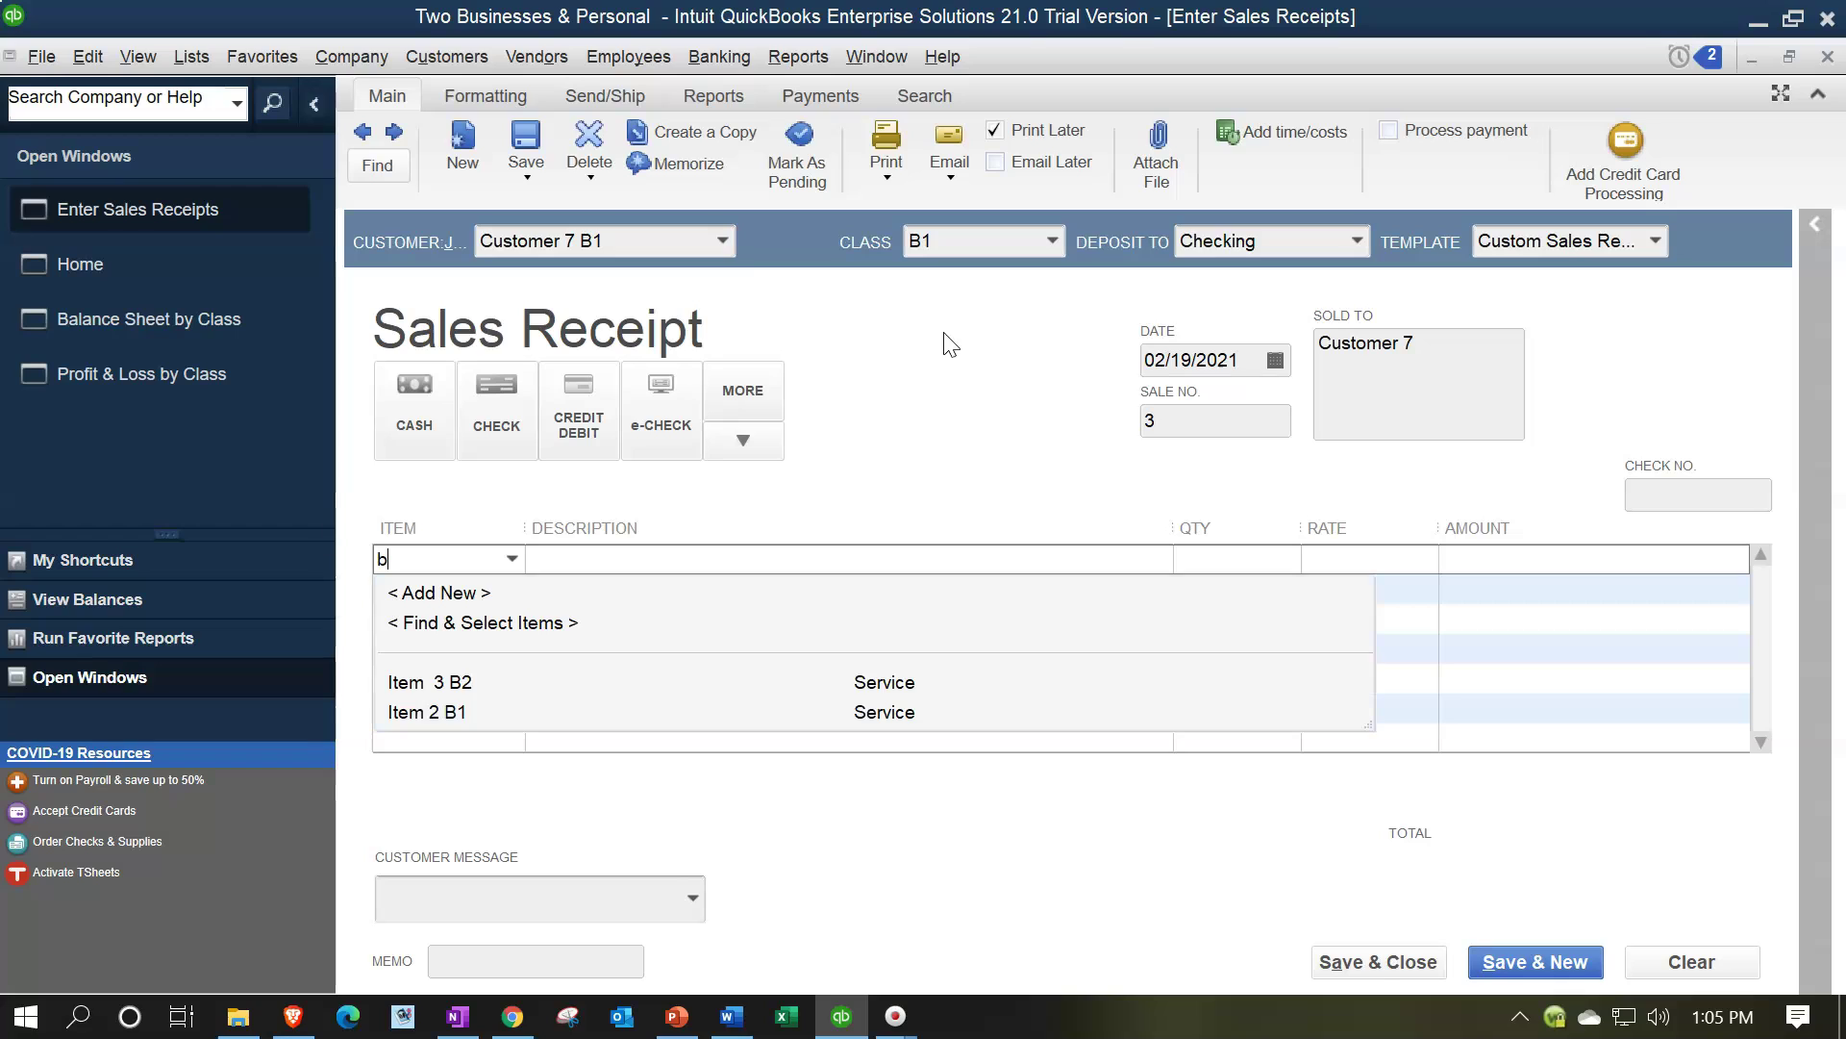
pyautogui.press('Down')
pyautogui.press('Down')
pyautogui.press('Up')
pyautogui.press('Down')
pyautogui.press('Tab')
pyautogui.press('Tab')
pyautogui.press('Tab')
pyautogui.write('8')
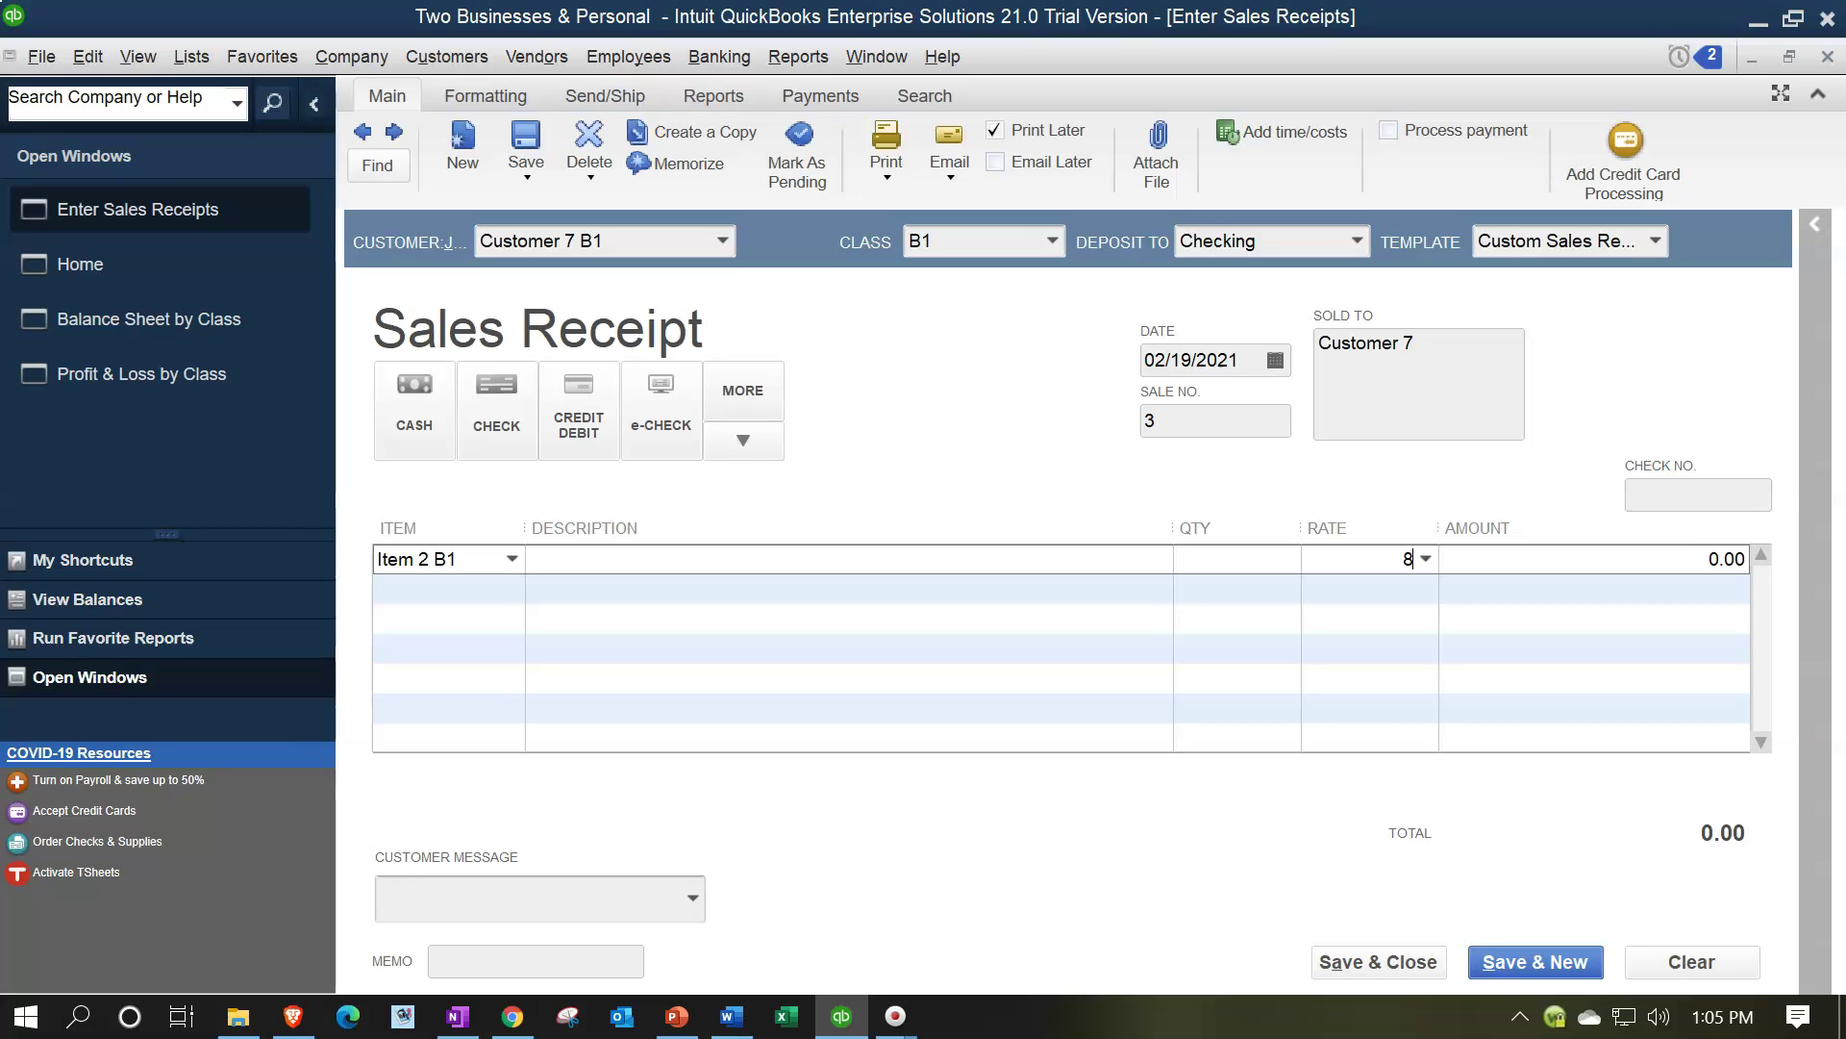
pyautogui.write(',750')
pyautogui.press('Tab')
pyautogui.press('Tab')
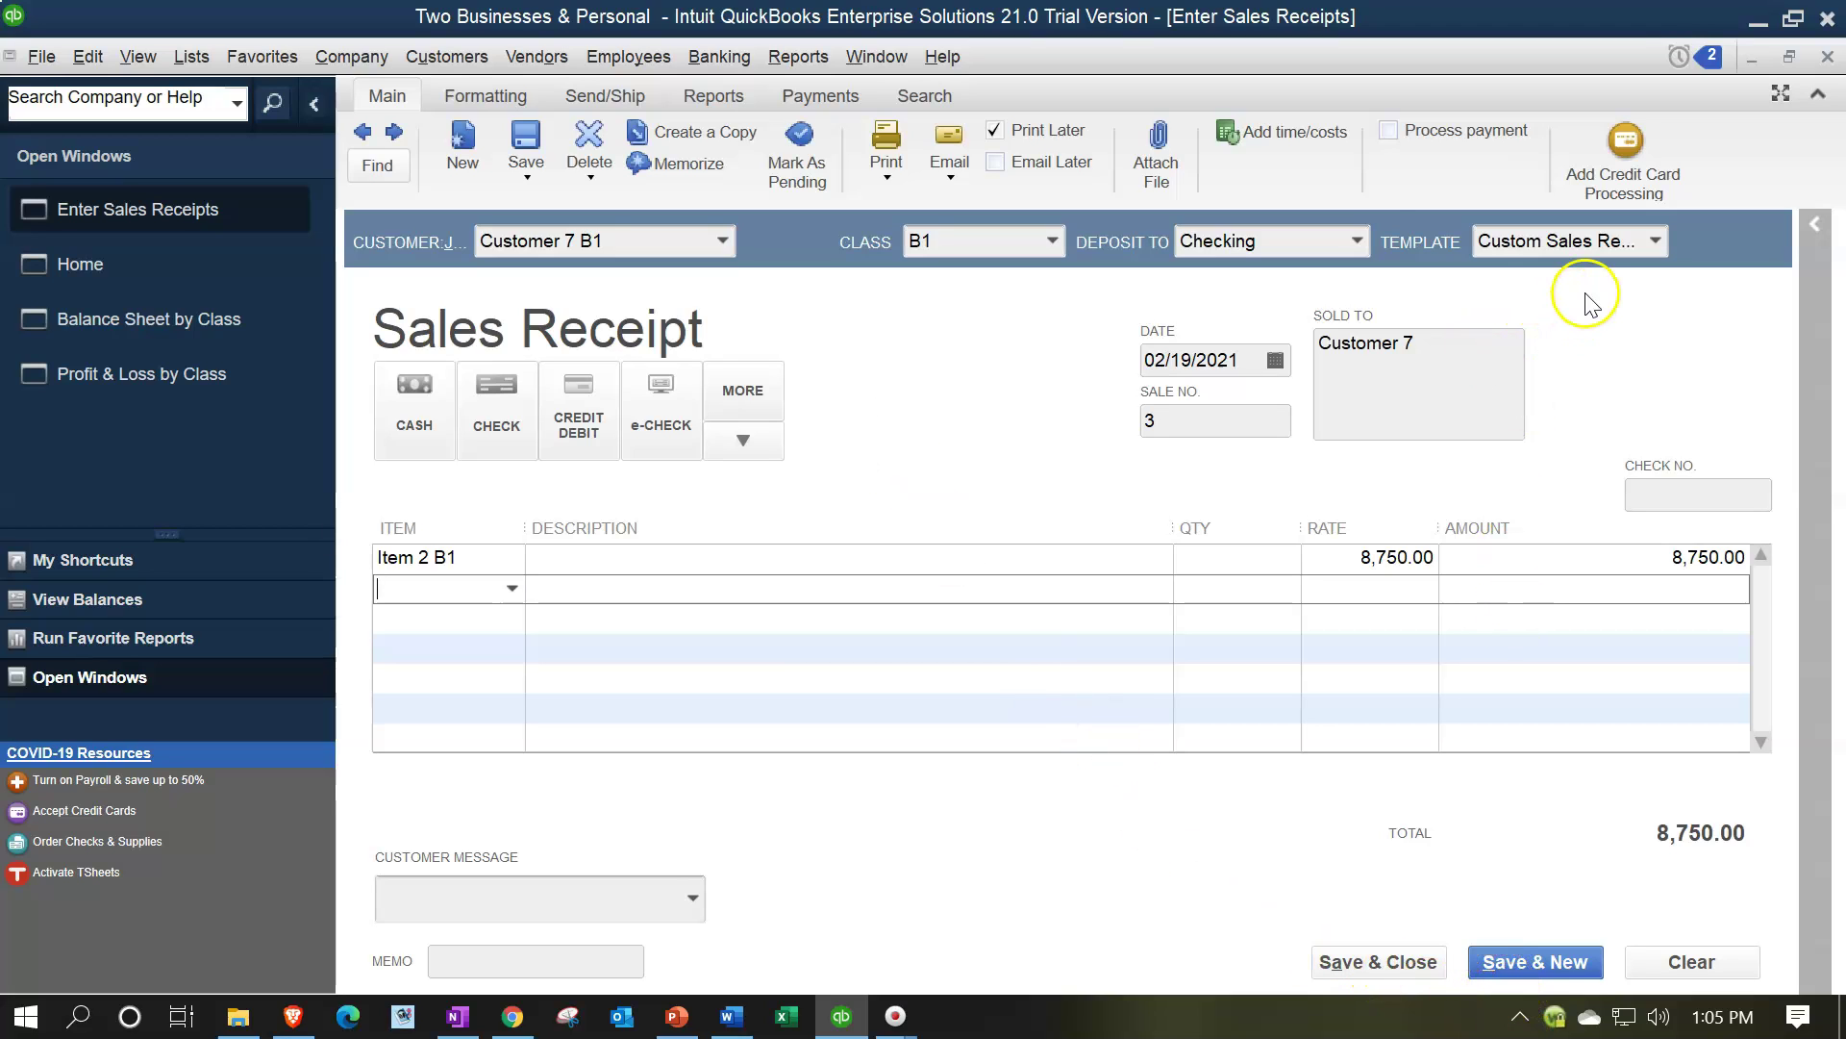
# Set the receipt to deposit to 12001 Undeposited Funds and save it, accepting the future date and continuing to a new receipt
pyautogui.click(1355, 240)
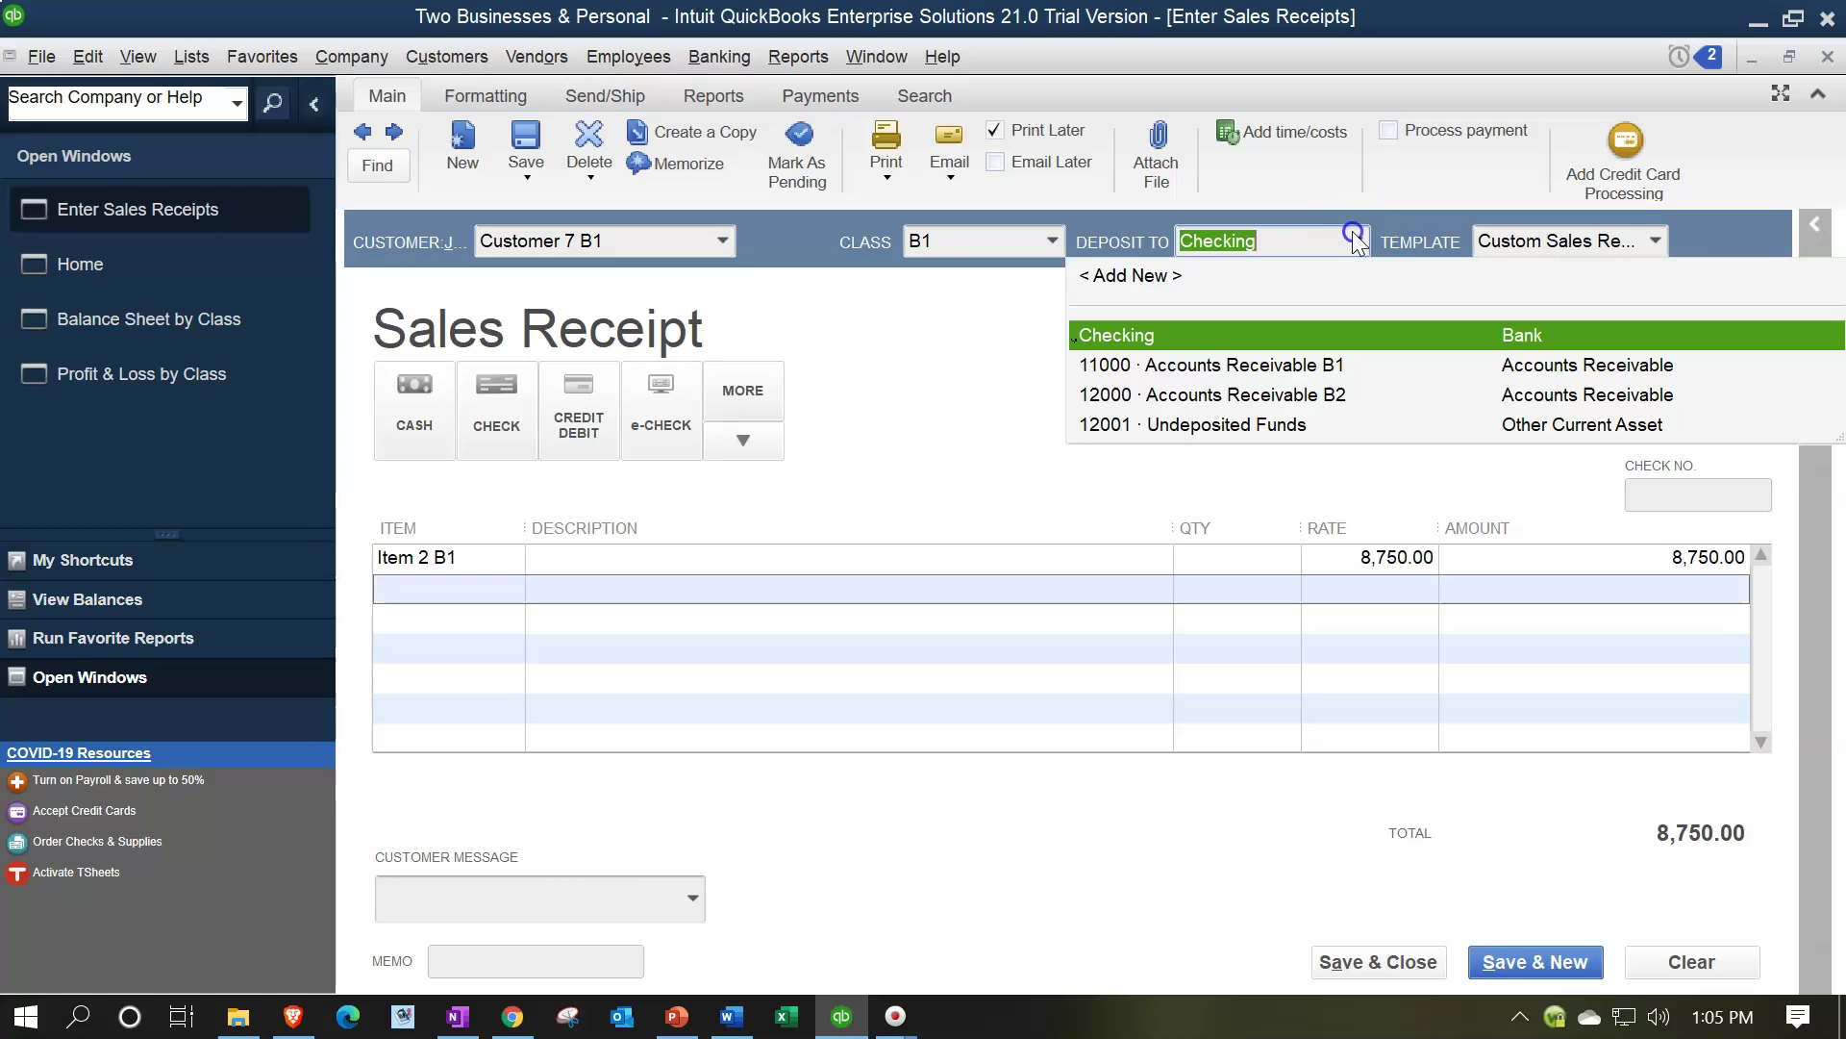
pyautogui.click(1179, 435)
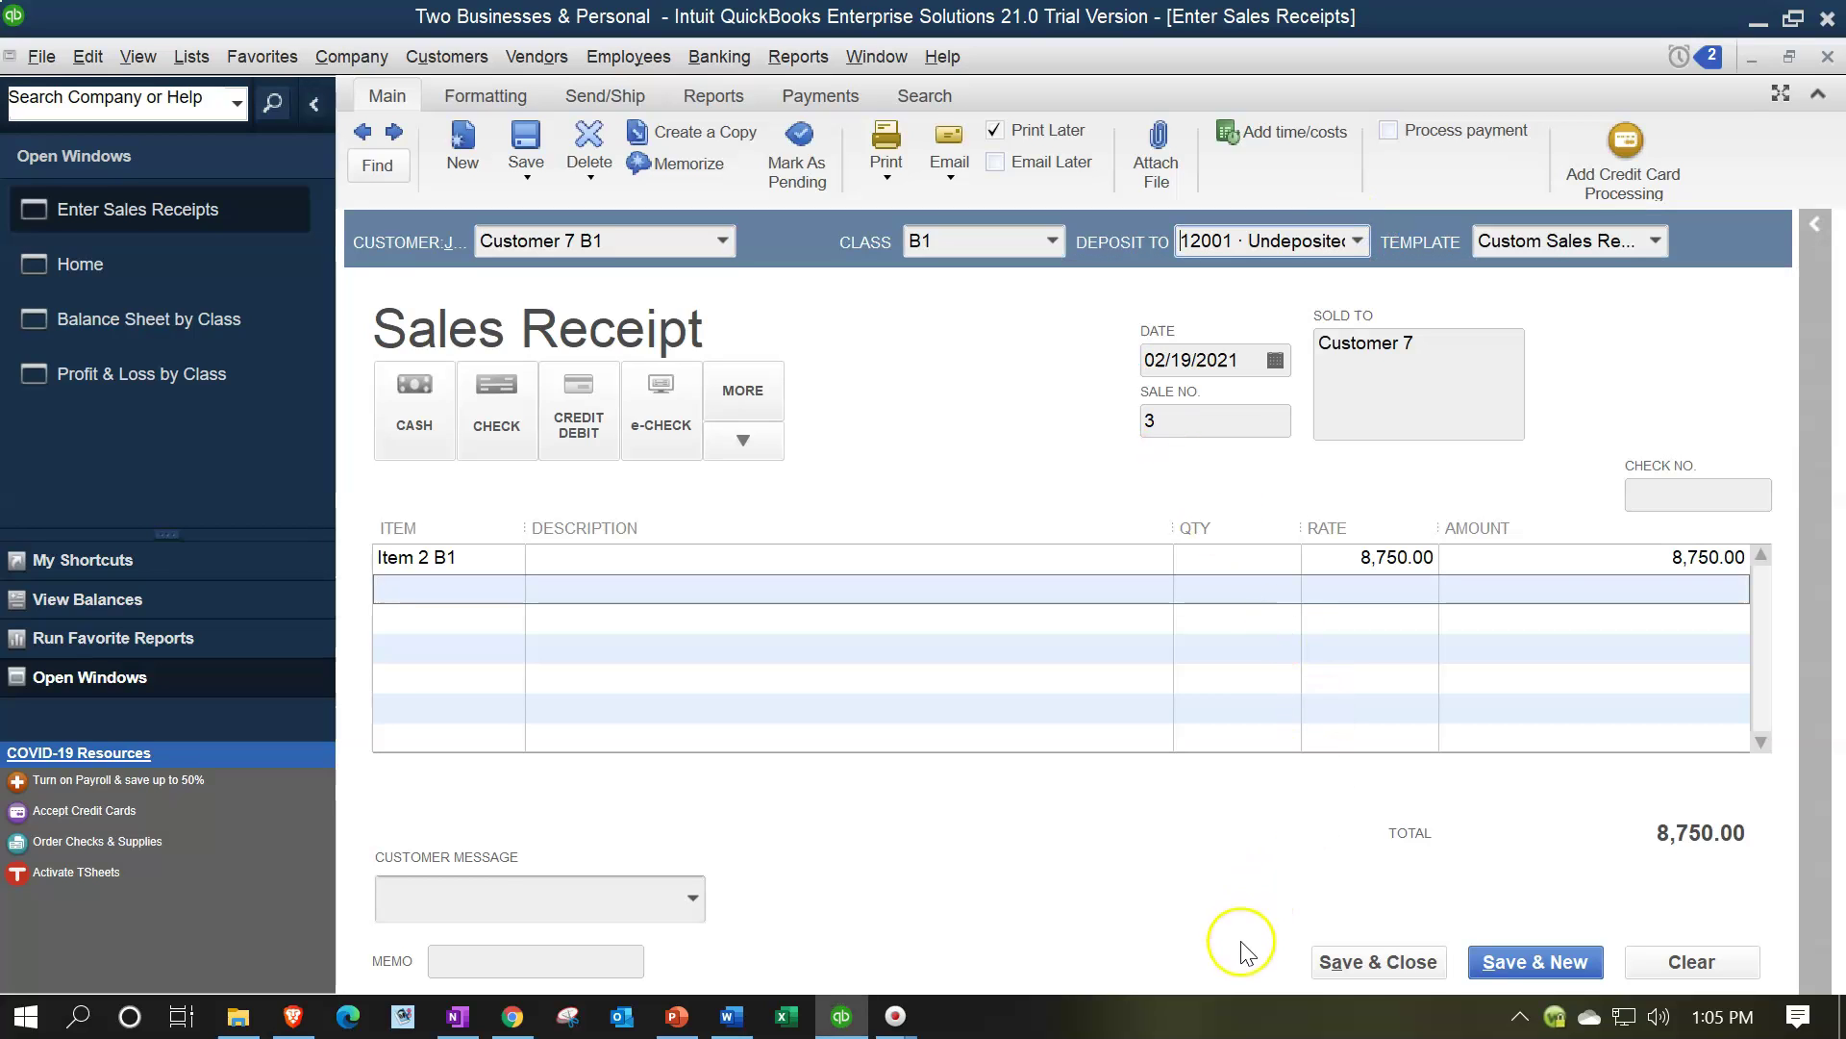
pyautogui.click(1503, 962)
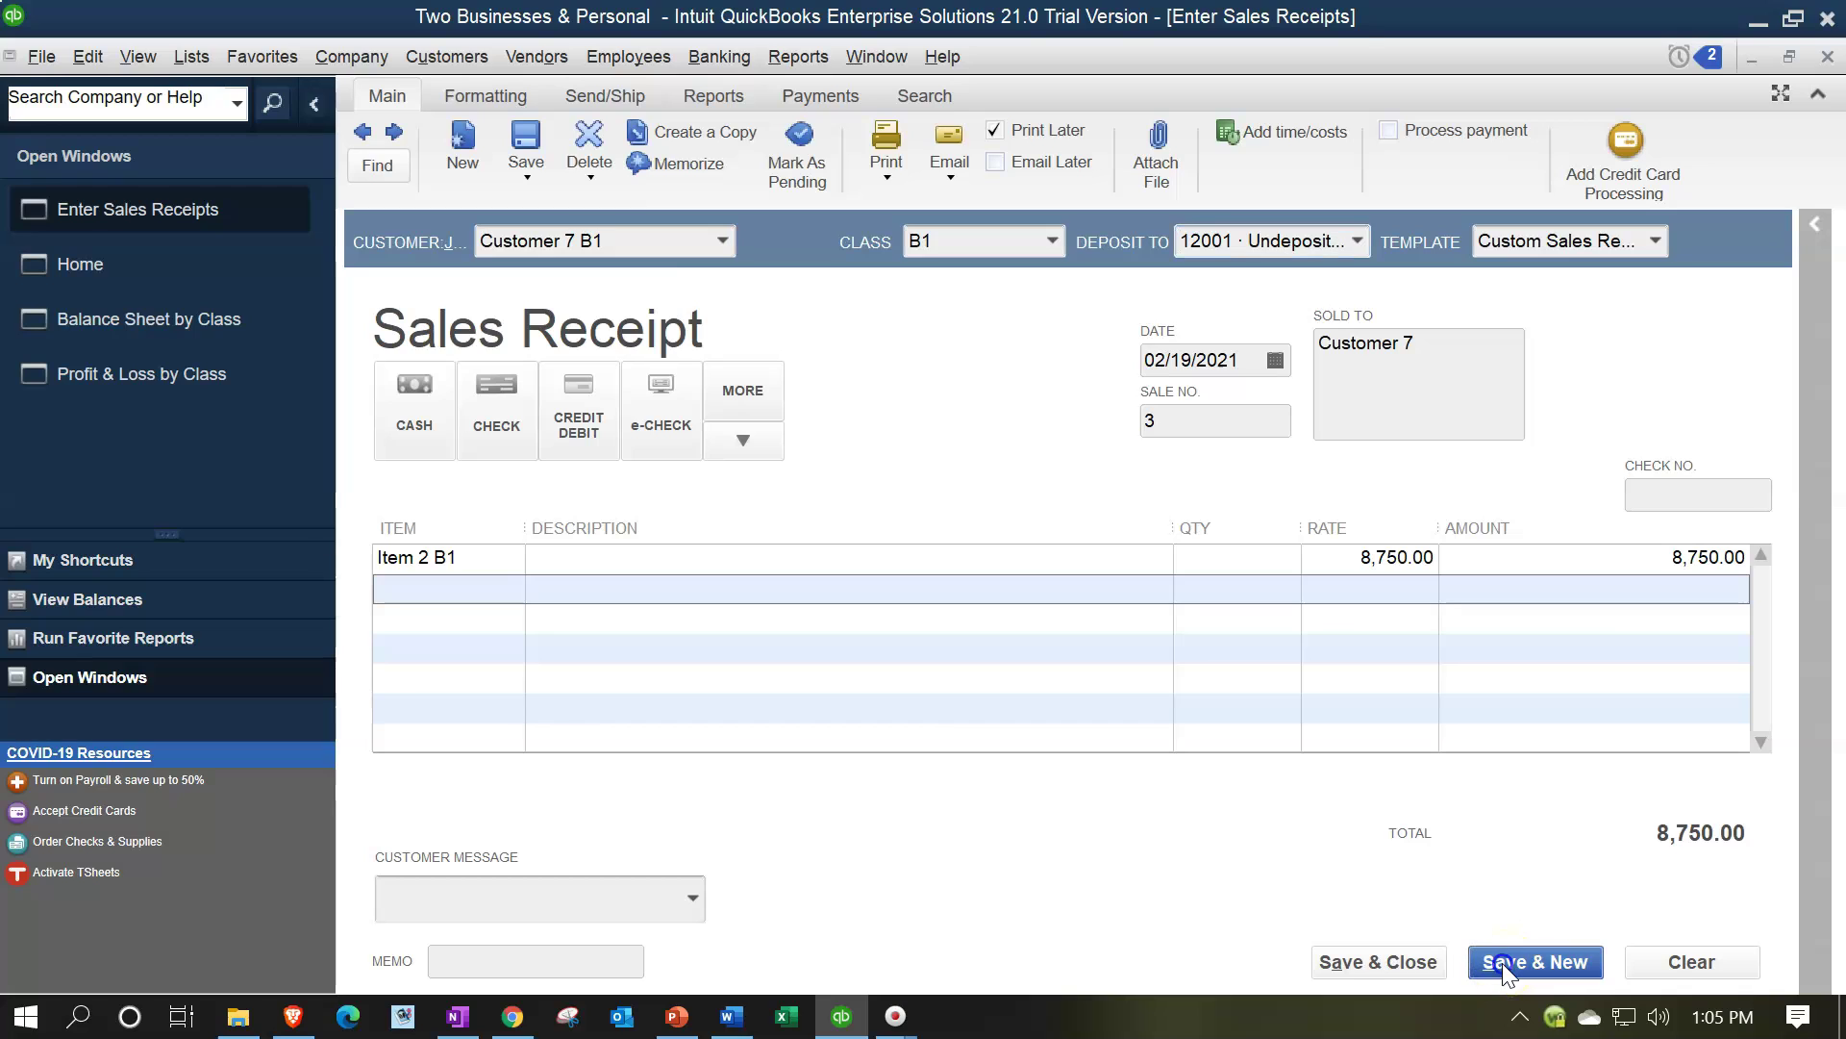
pyautogui.click(879, 401)
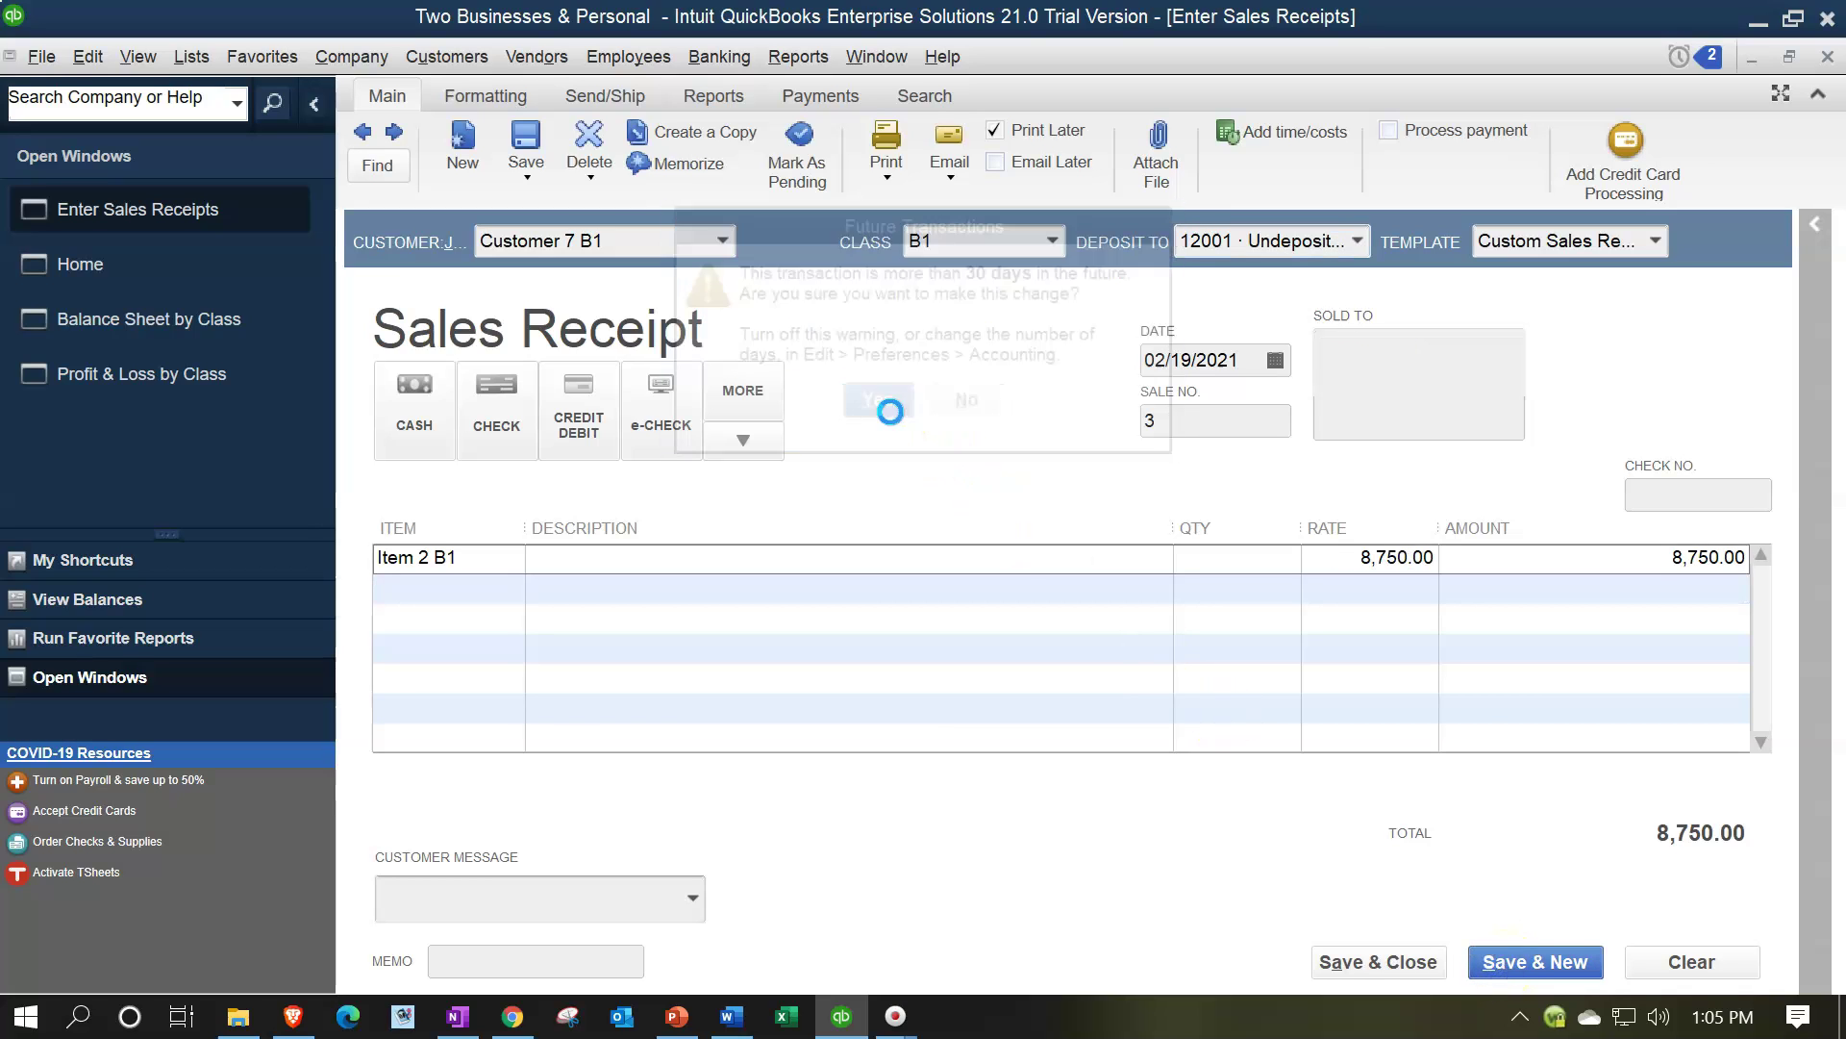
# Assign the new sales receipt to Customer 8 B2 with class B2
pyautogui.click(718, 241)
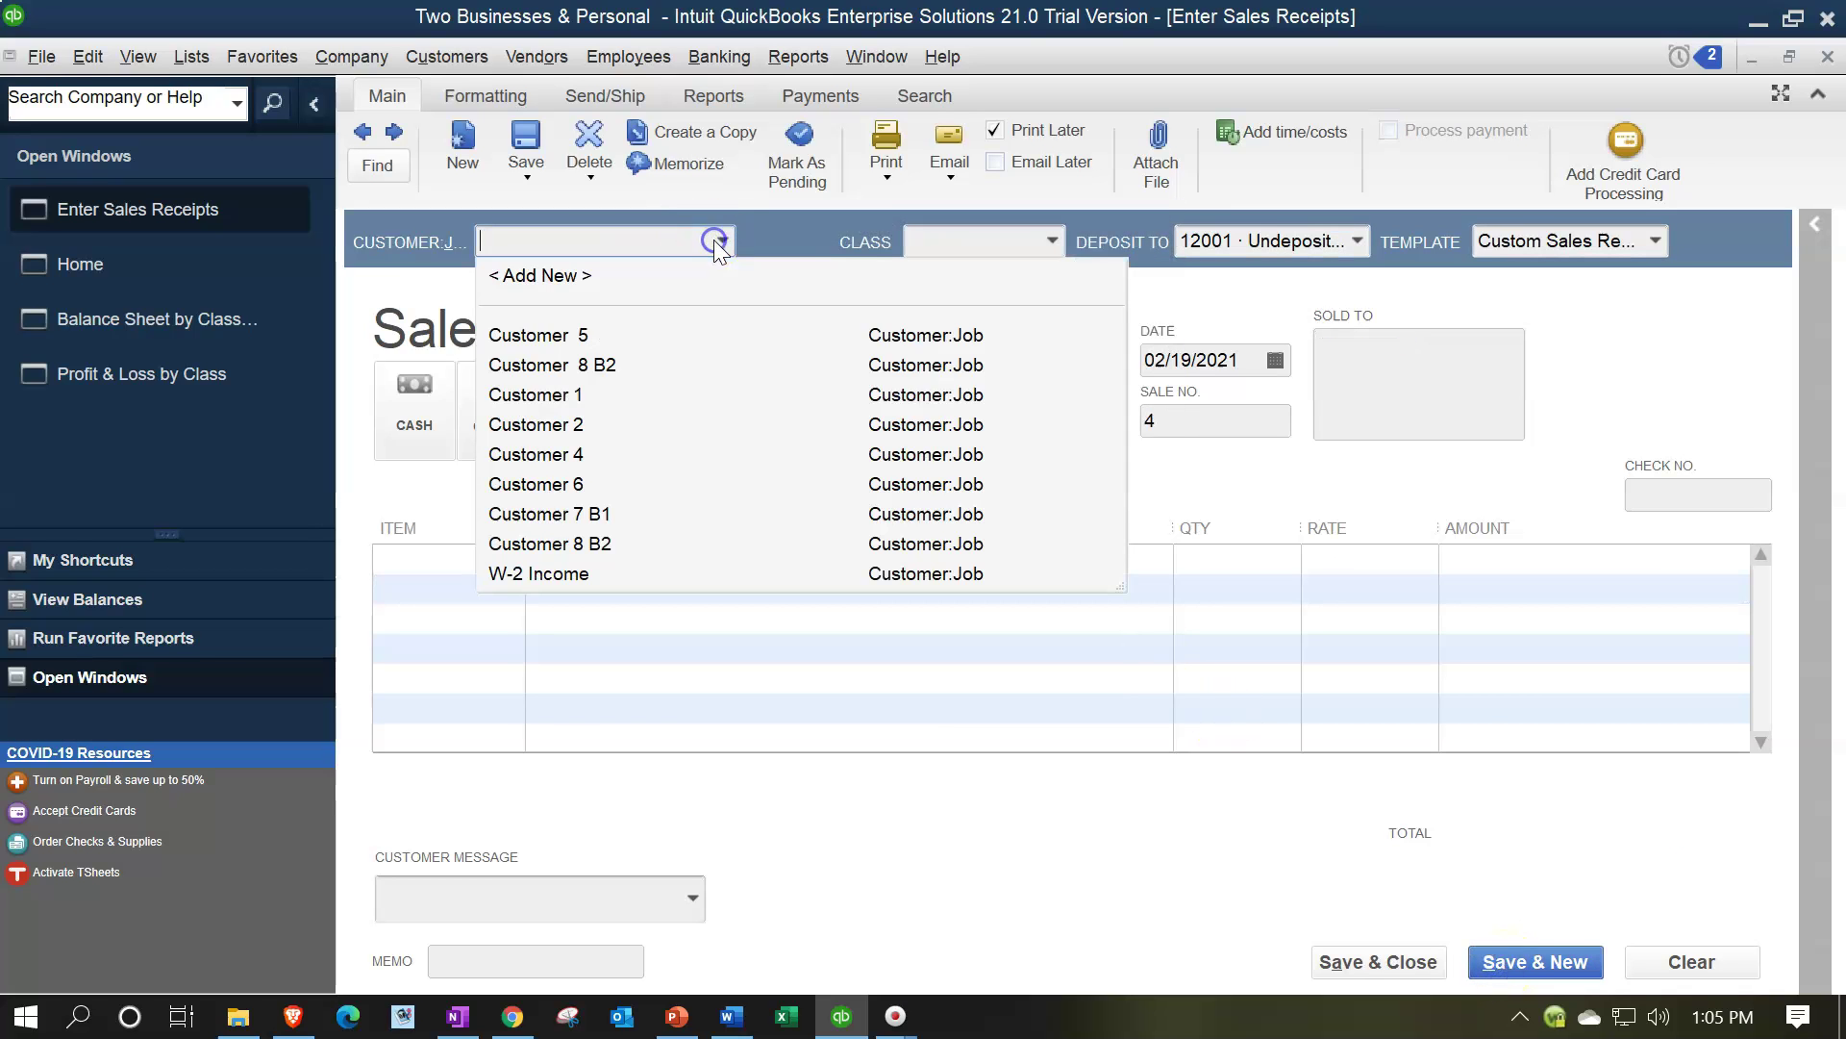
pyautogui.click(606, 543)
pyautogui.press('Tab')
pyautogui.write('b')
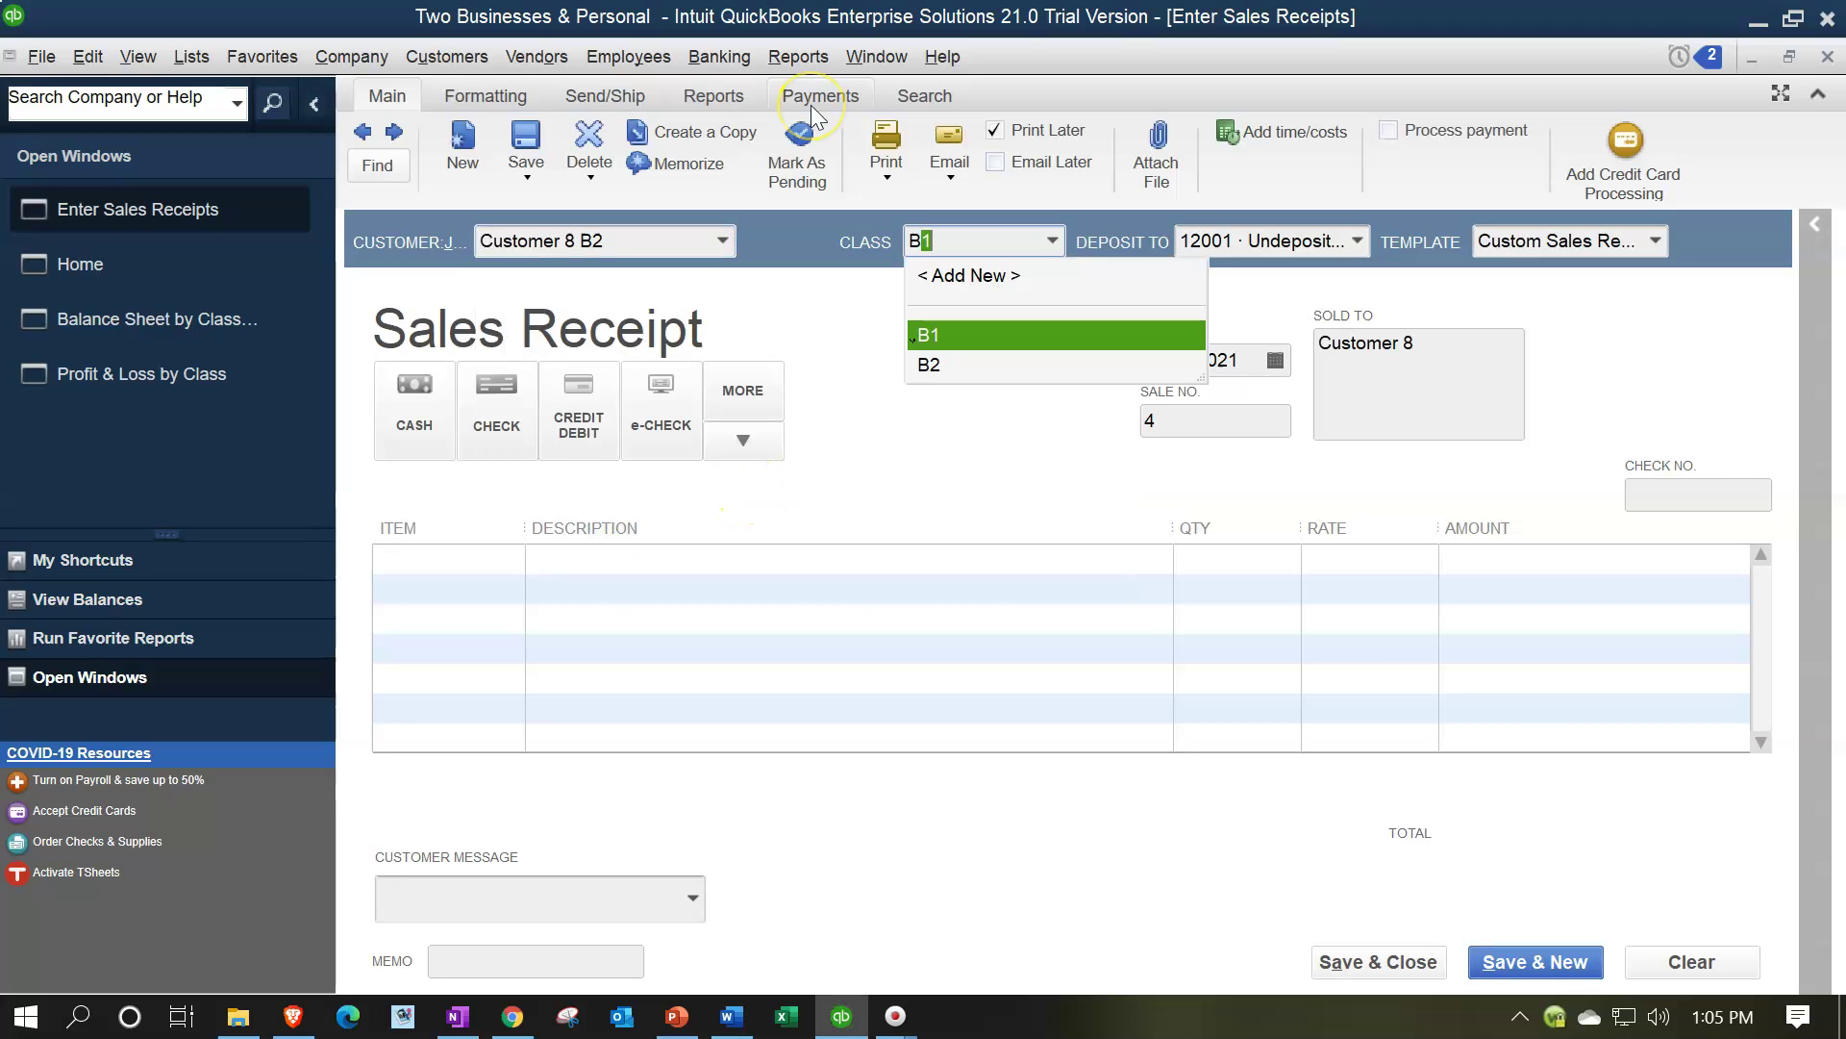
pyautogui.write('2')
# Add Item 3 B2 at a rate of 3,821, and save and close the sales receipt, accepting the future date
pyautogui.press('Tab')
pyautogui.press('Tab')
pyautogui.press('Tab')
pyautogui.press('Tab')
pyautogui.press('Tab')
pyautogui.press('Tab')
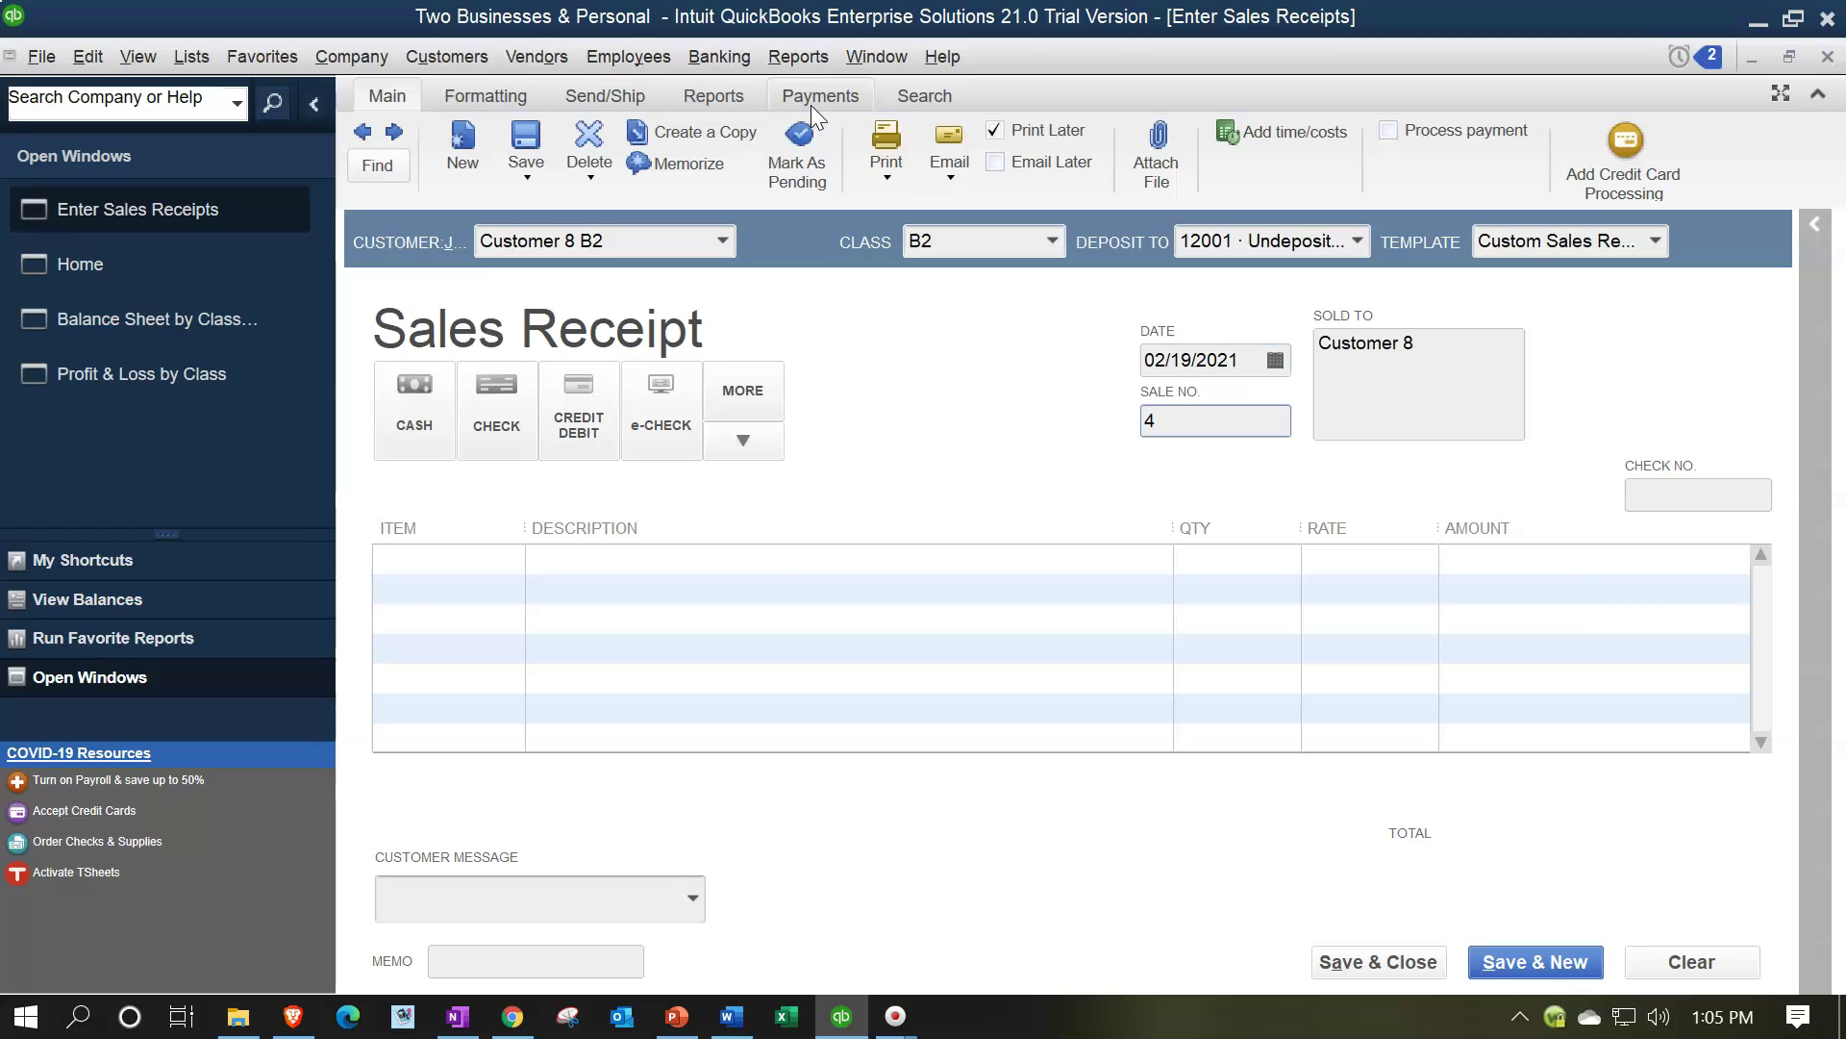
pyautogui.write('i')
pyautogui.press('Down')
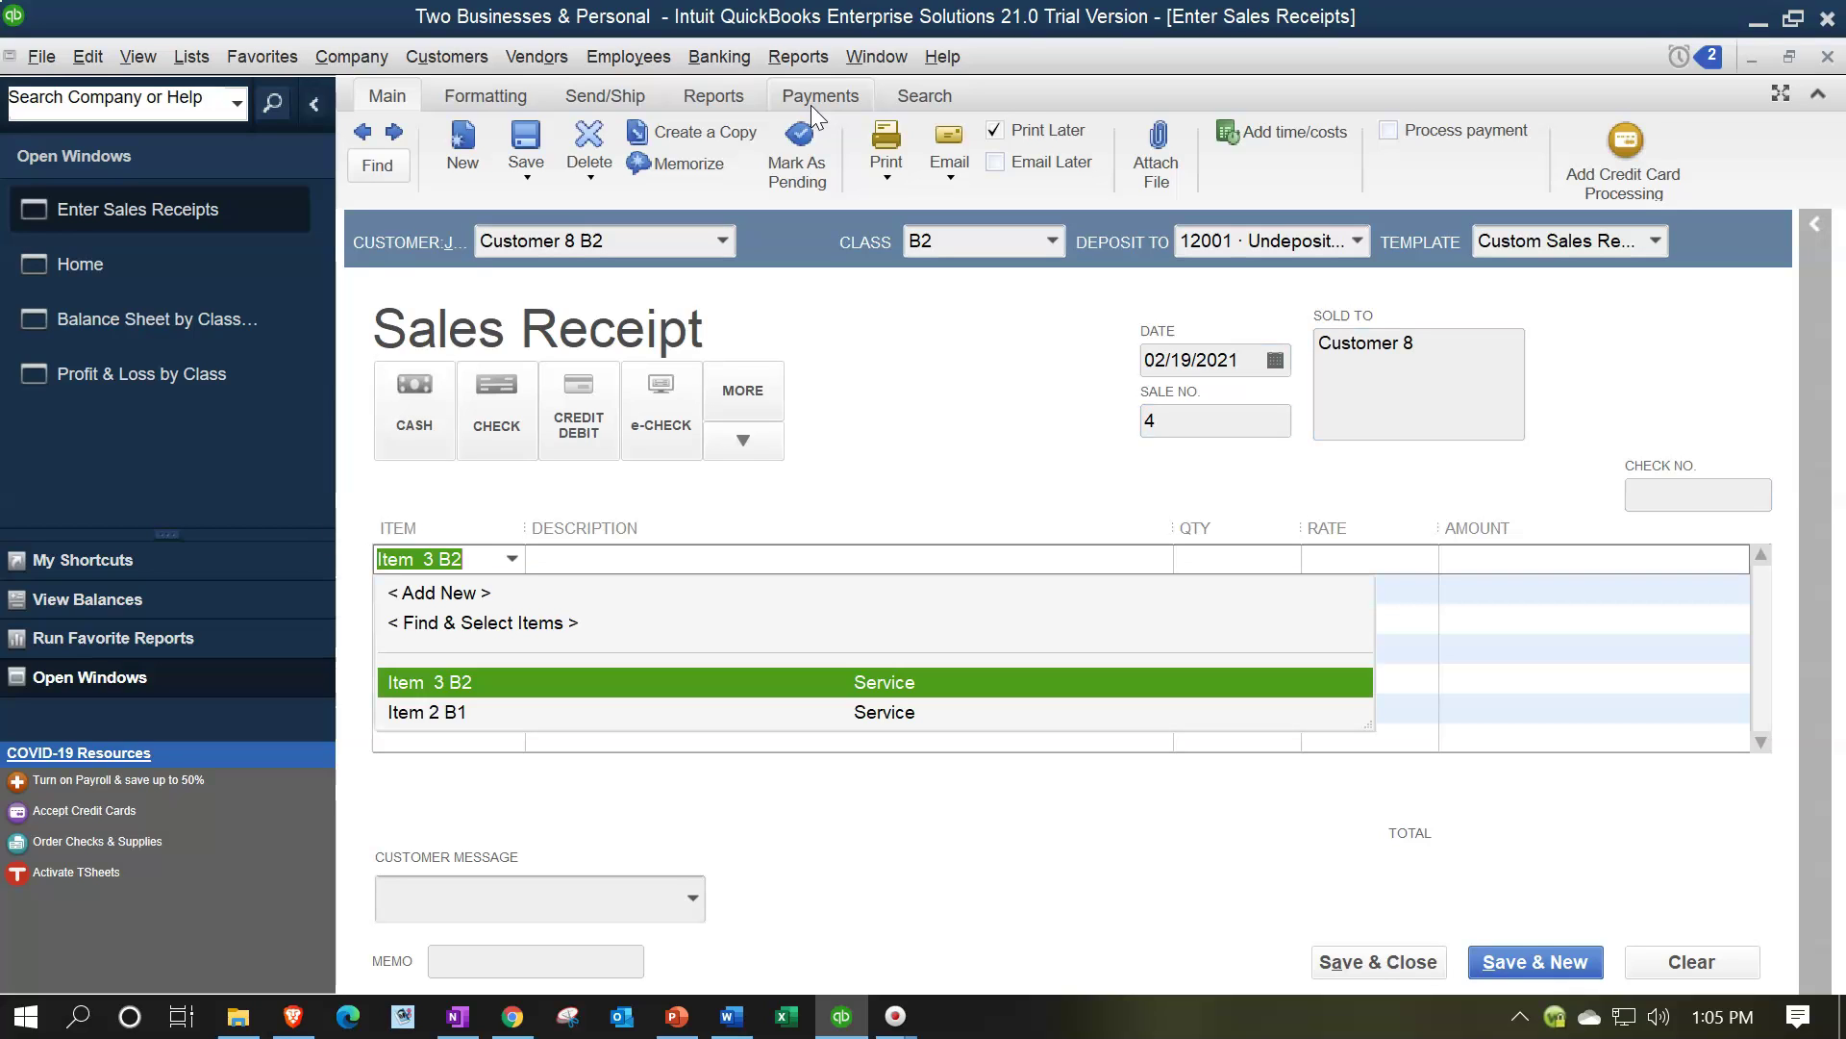
pyautogui.press('Tab')
pyautogui.press('Tab')
pyautogui.press('Tab')
pyautogui.write('3')
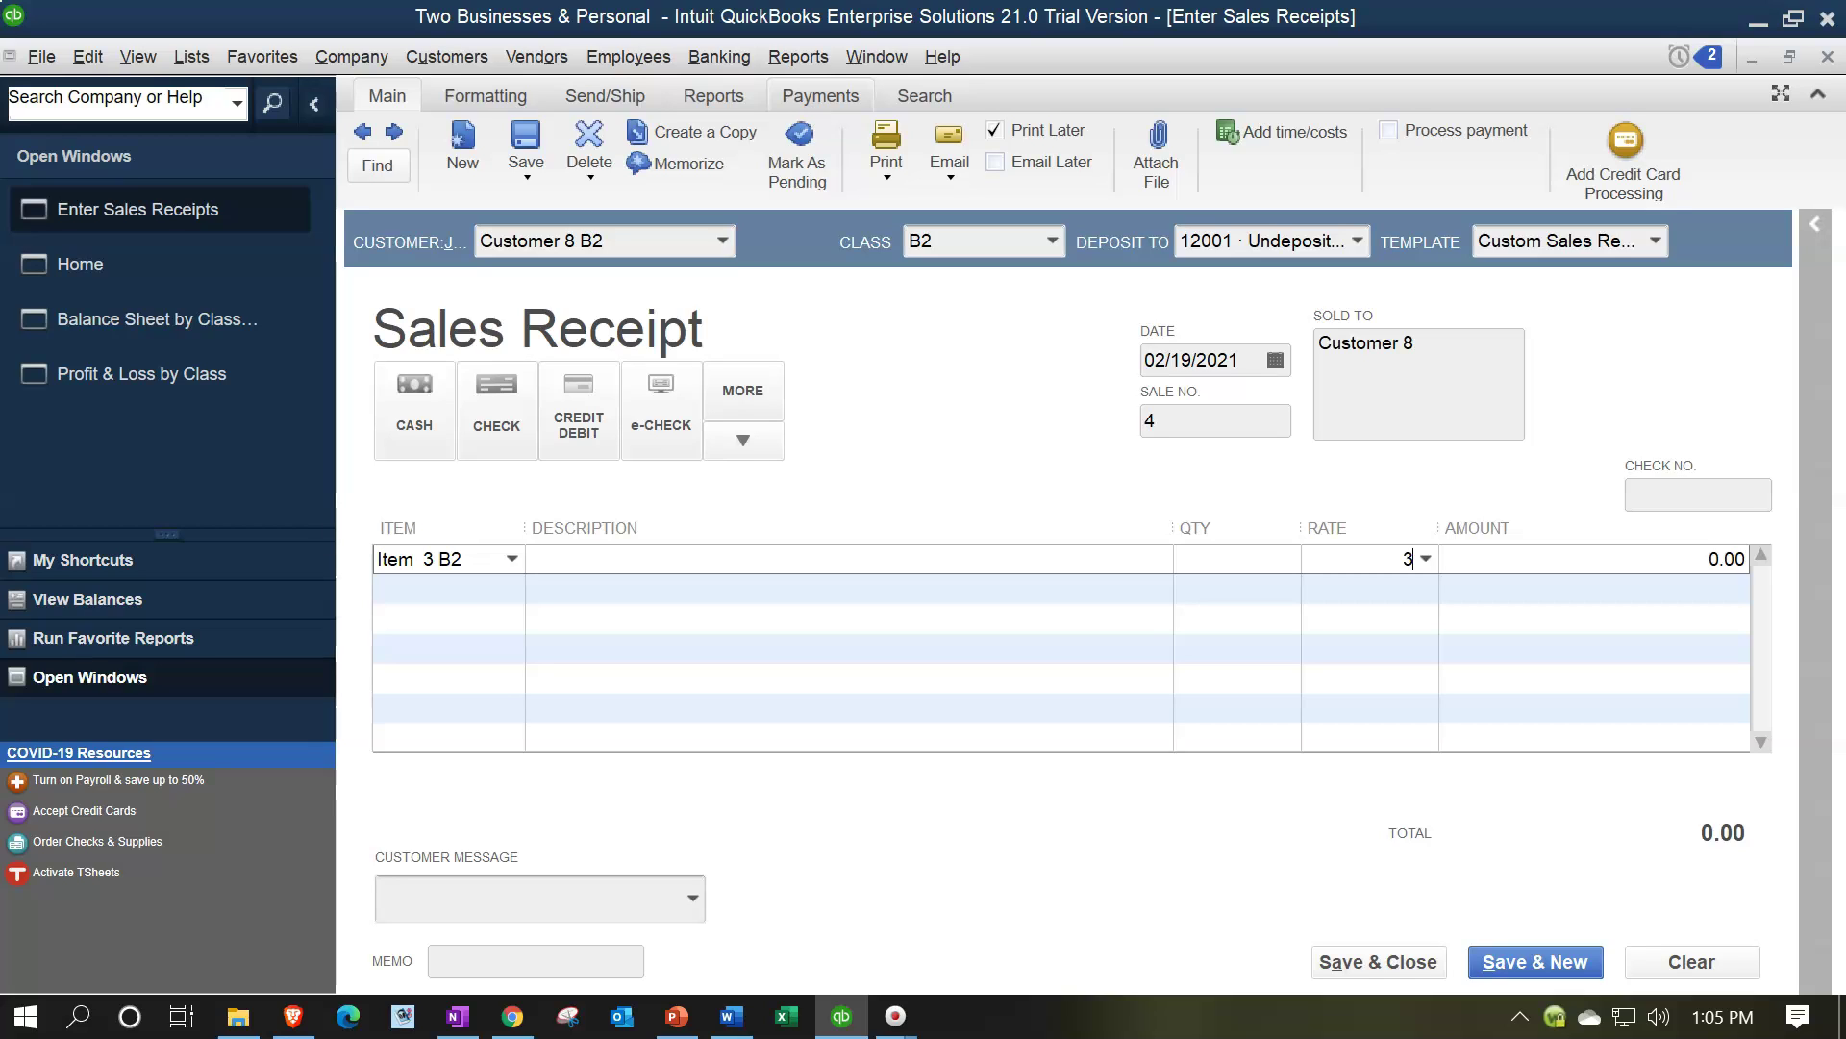
pyautogui.write(',821')
pyautogui.press('Tab')
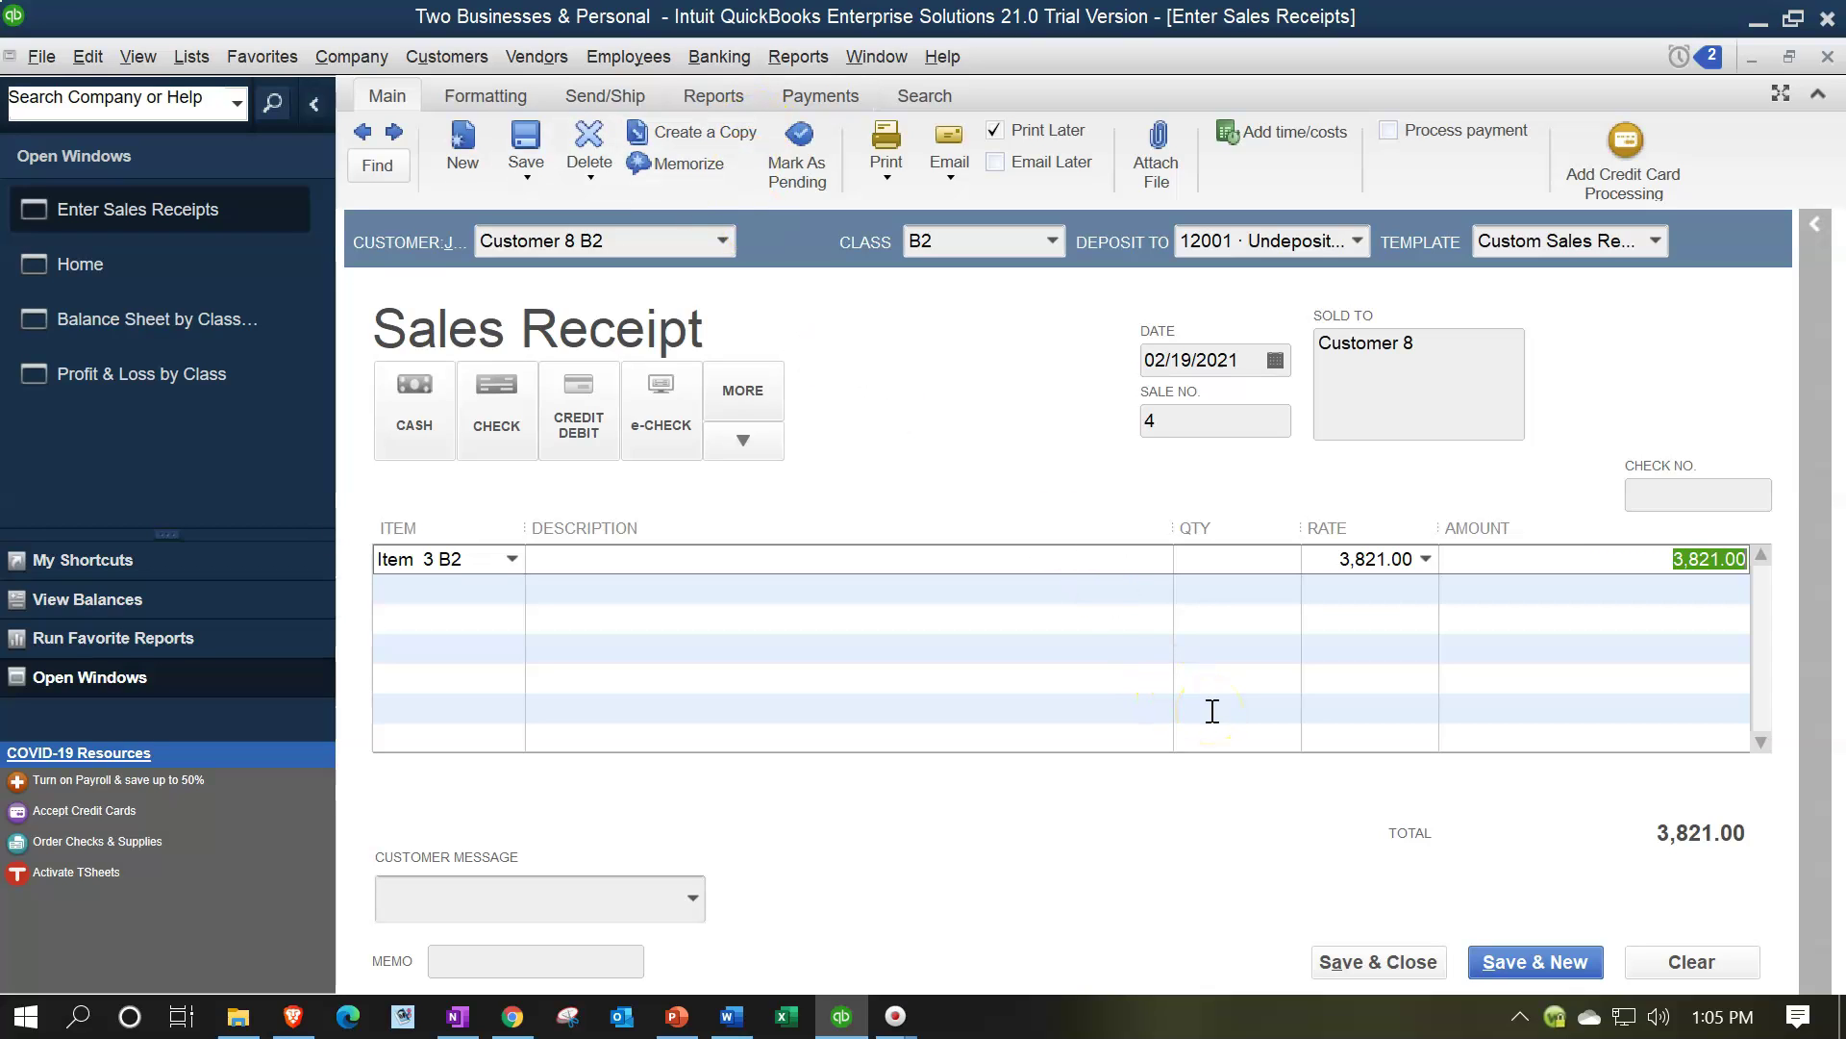
pyautogui.click(1352, 962)
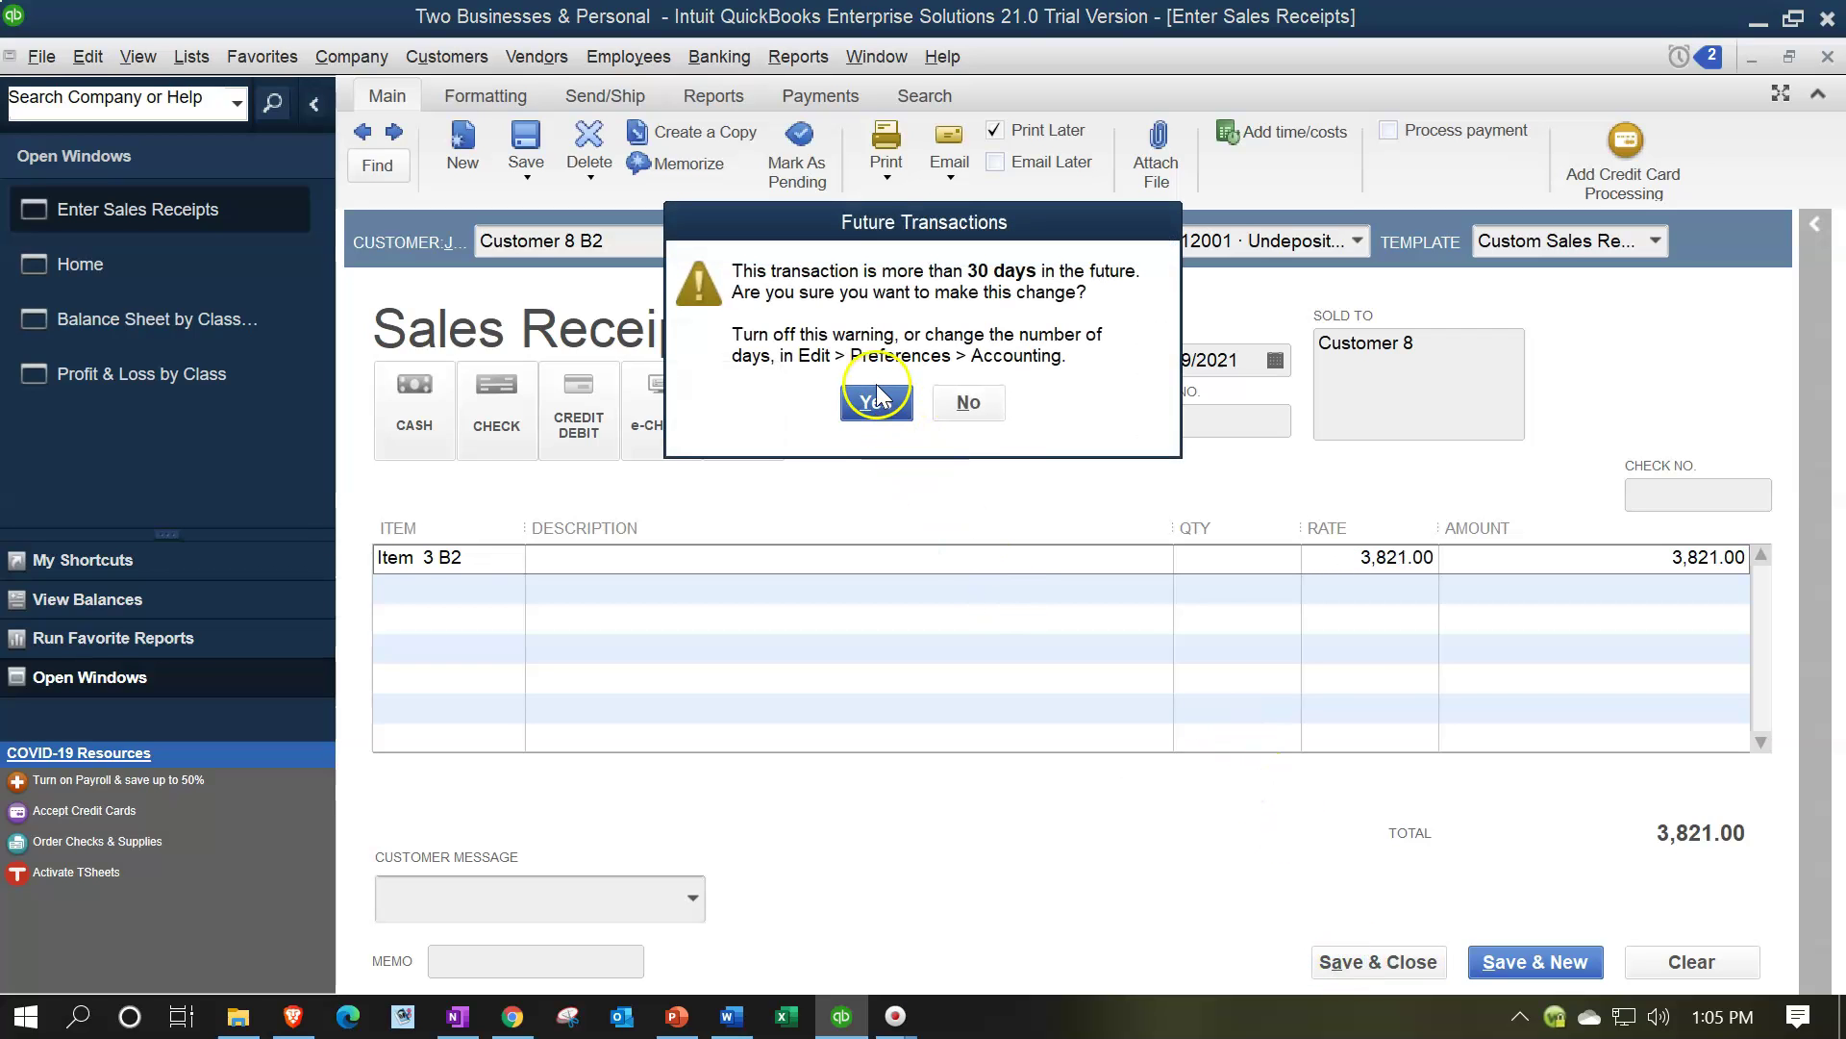
pyautogui.click(873, 404)
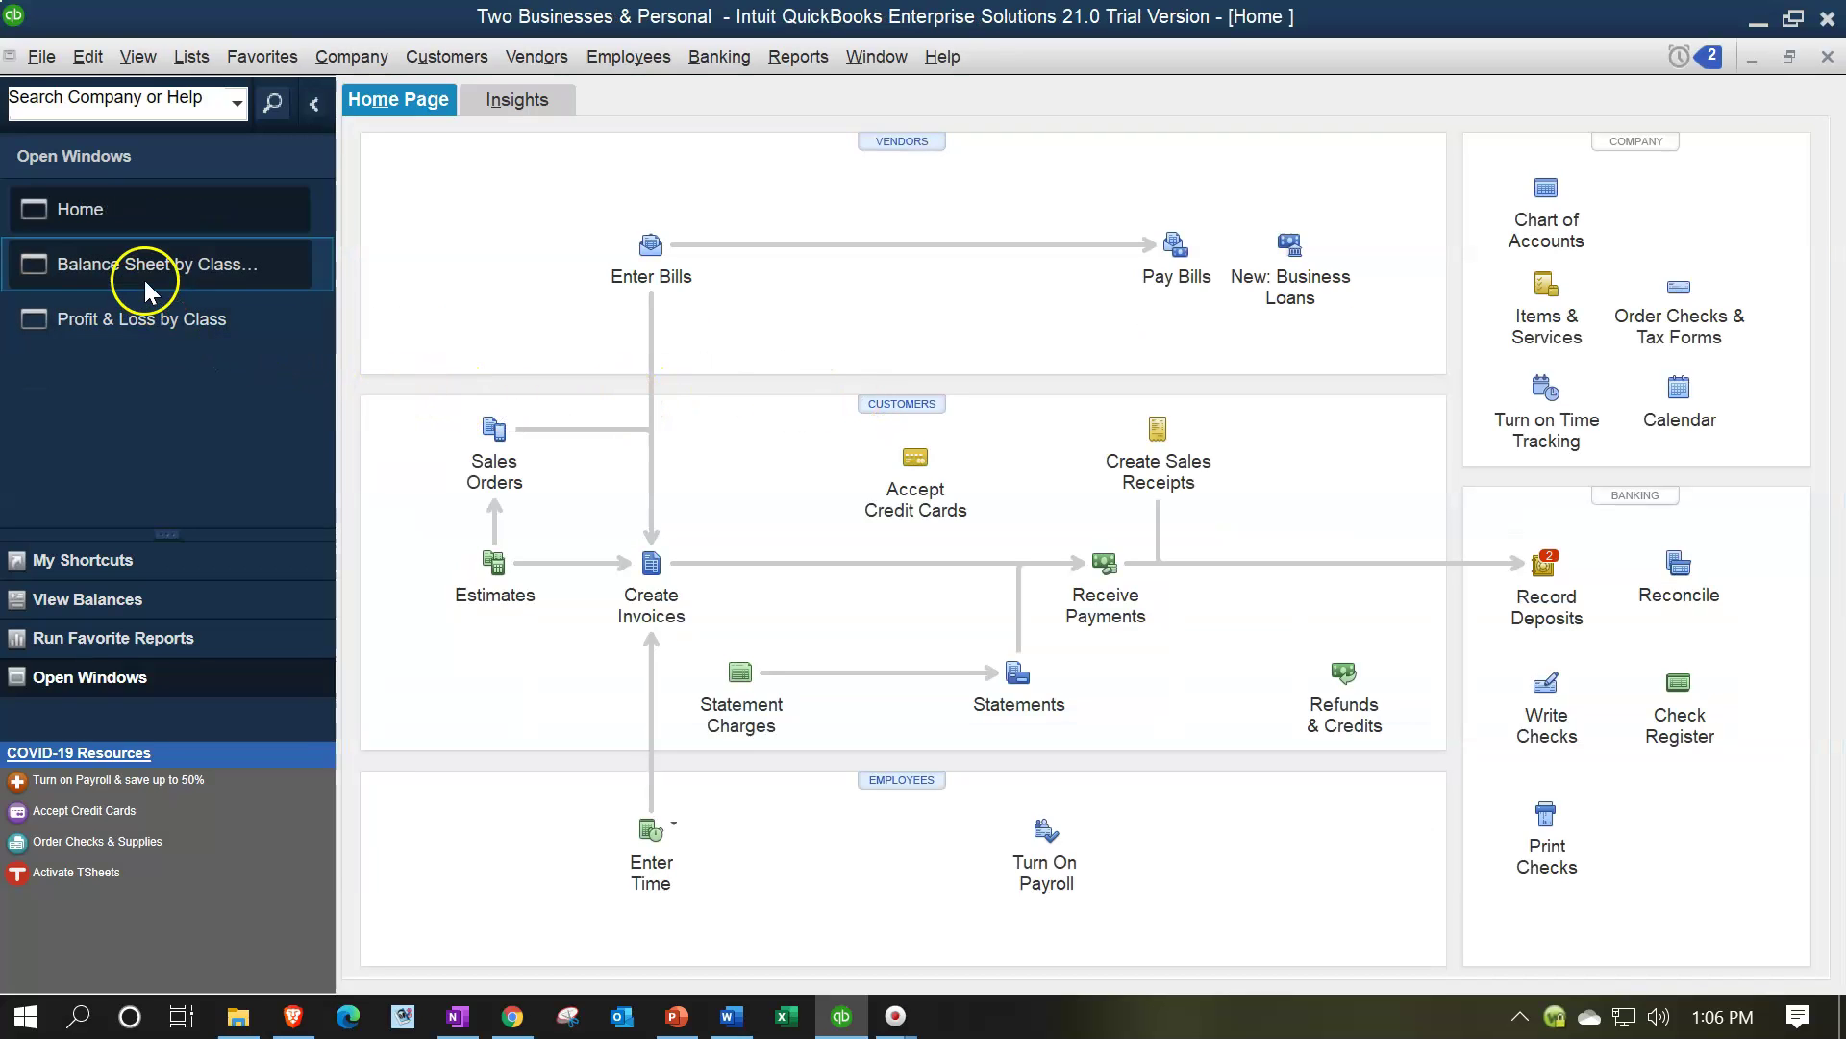
# Examine the B1 and B2 Undeposited Funds amounts on the Balance Sheet by Class
pyautogui.click(146, 279)
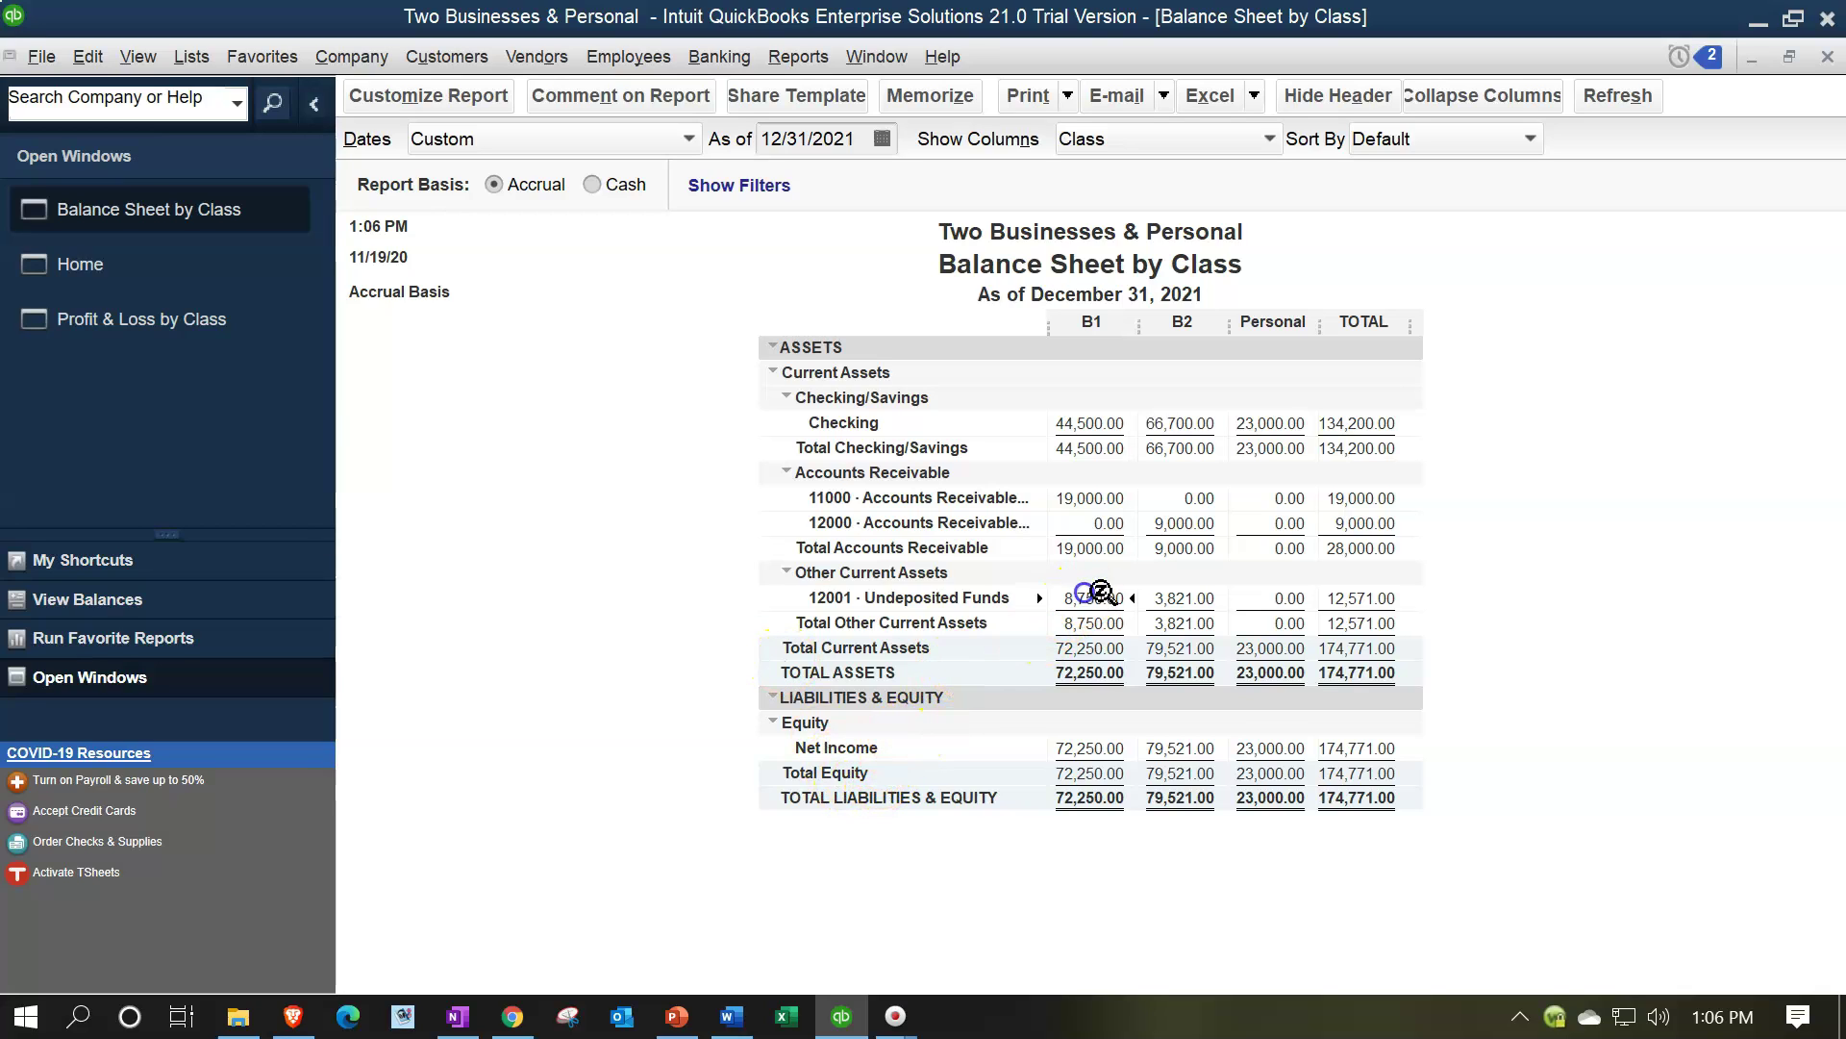
pyautogui.click(1188, 597)
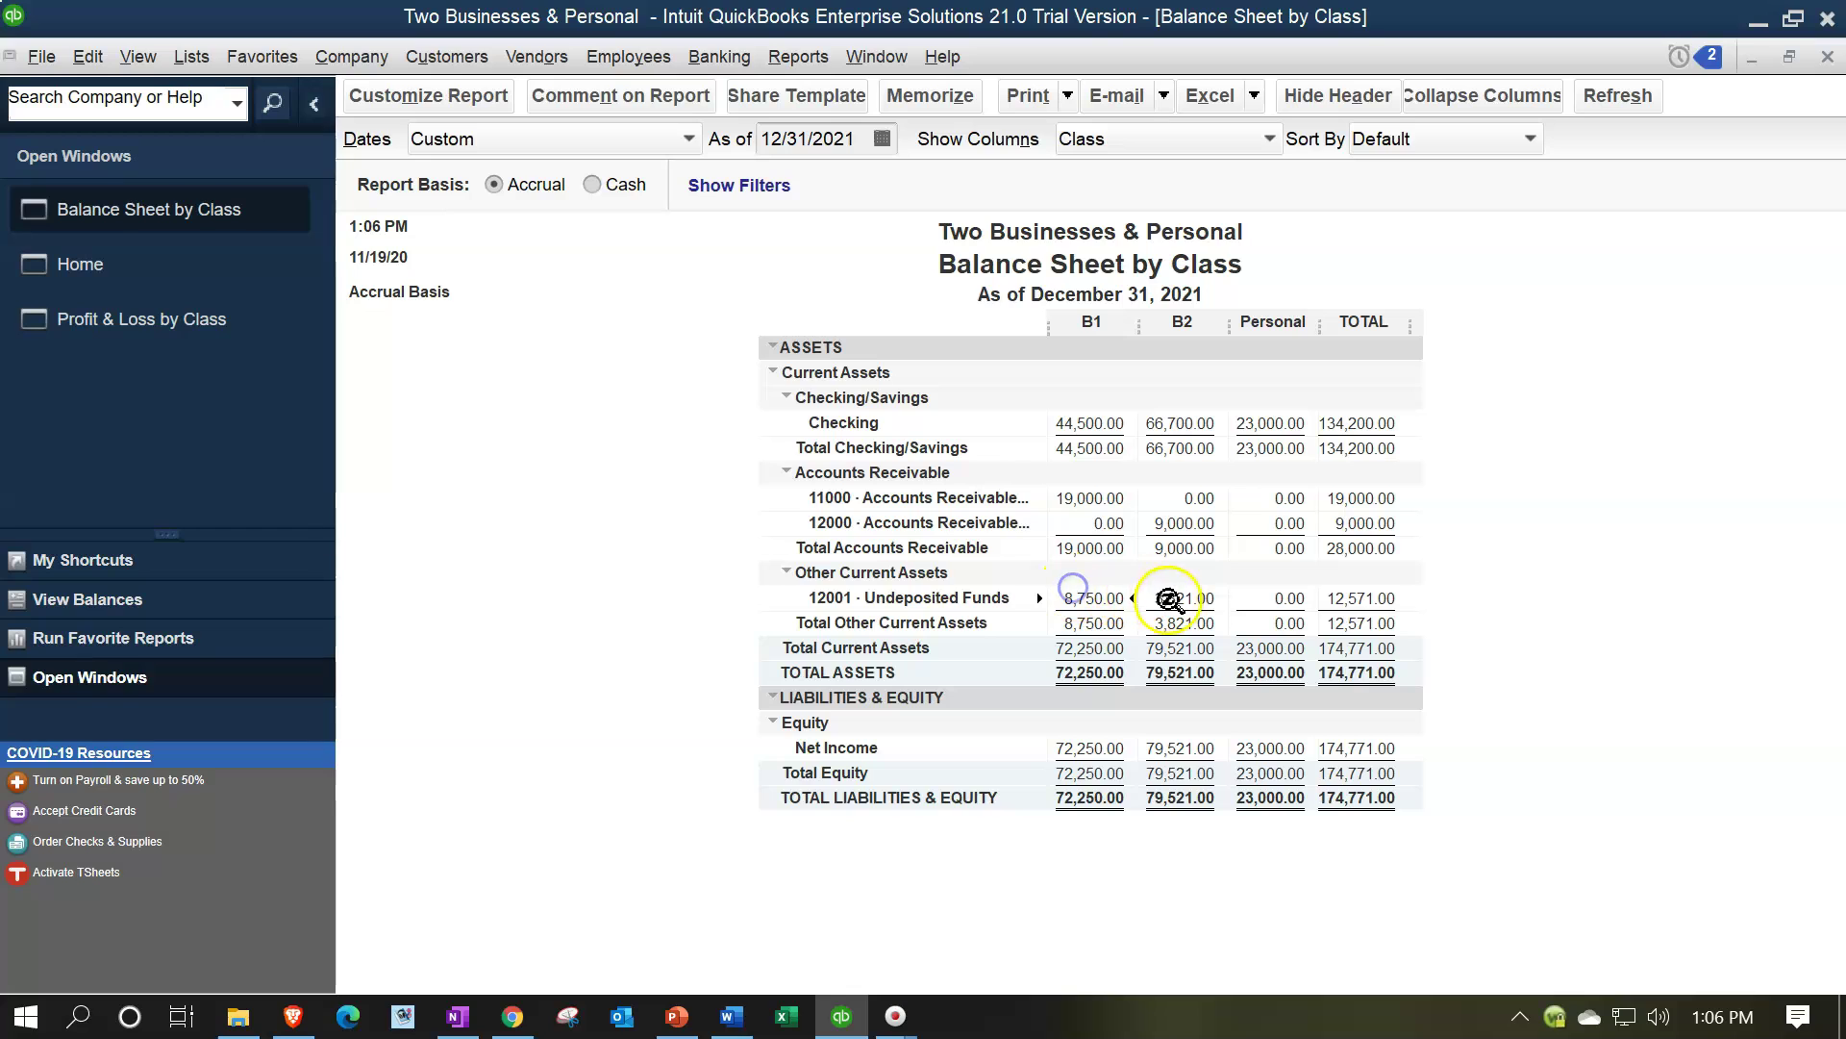
# Examine the transactions behind Sales B1 and Sales B2 on the Profit & Loss by Class, and review the Balance Sheet by Class
pyautogui.click(188, 326)
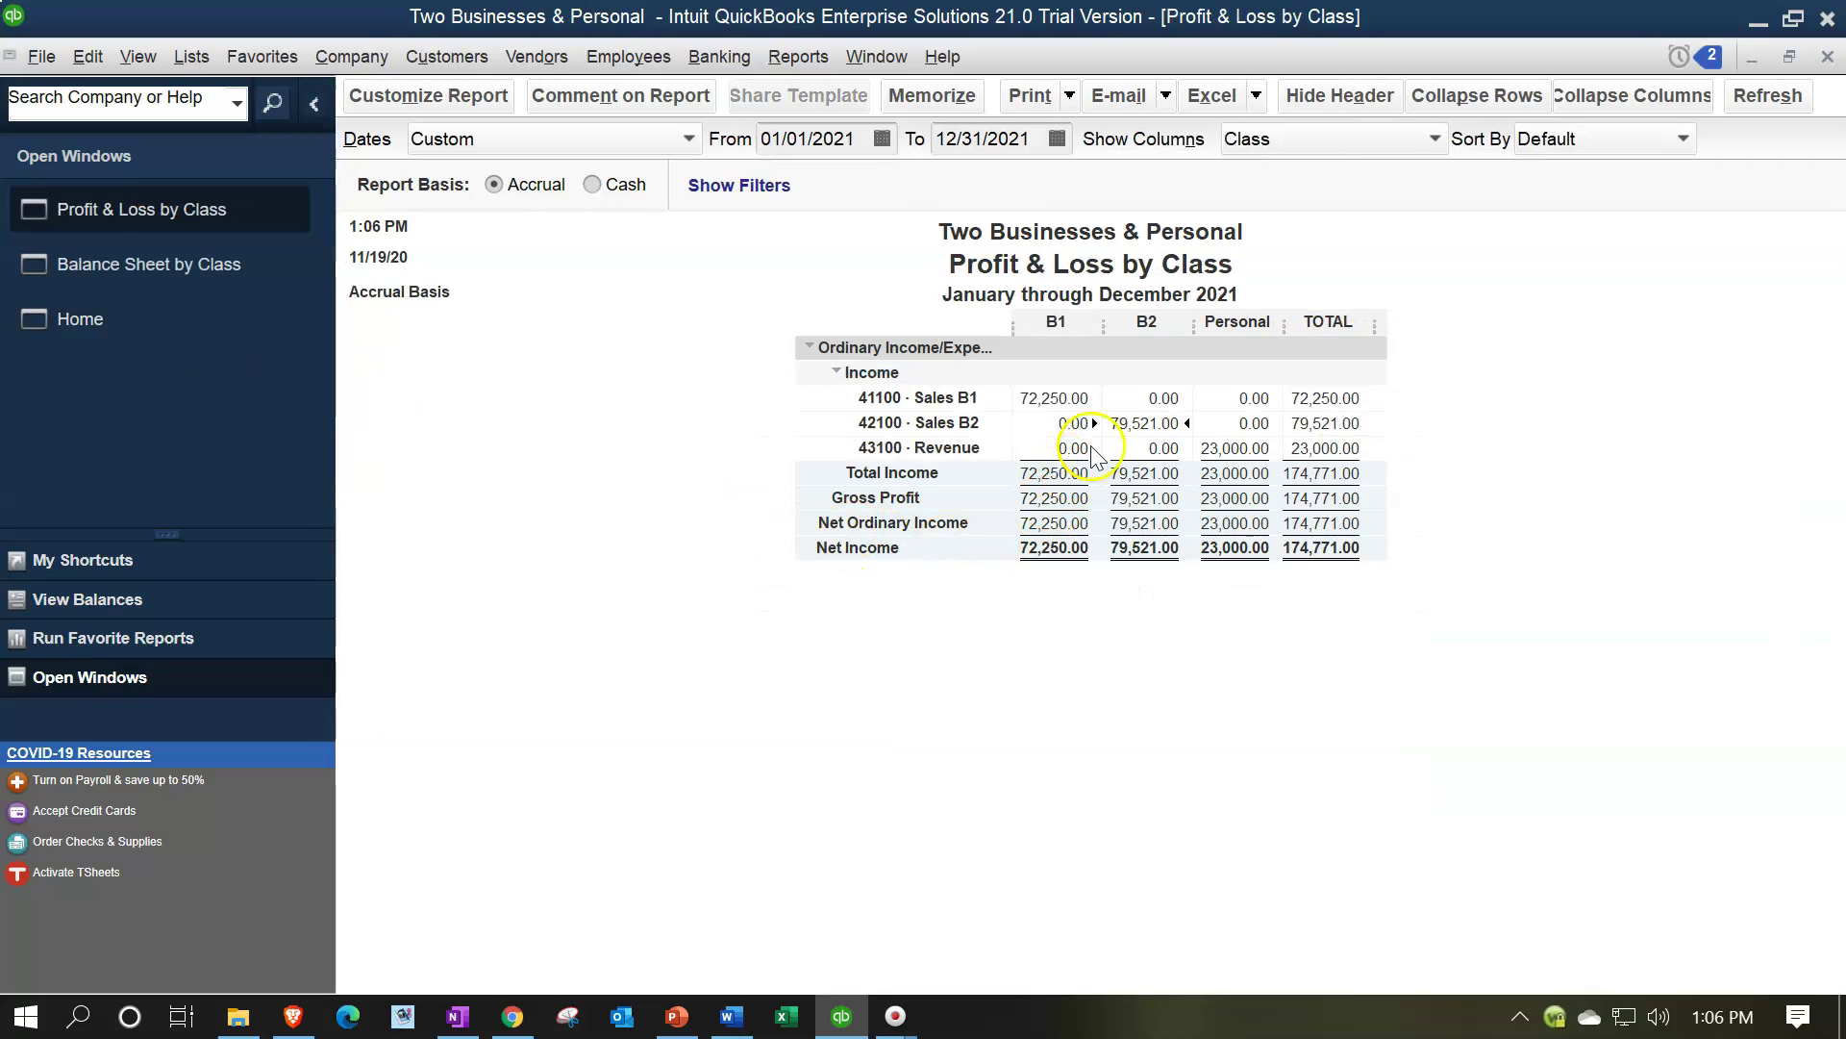
pyautogui.doubleClick(1060, 402)
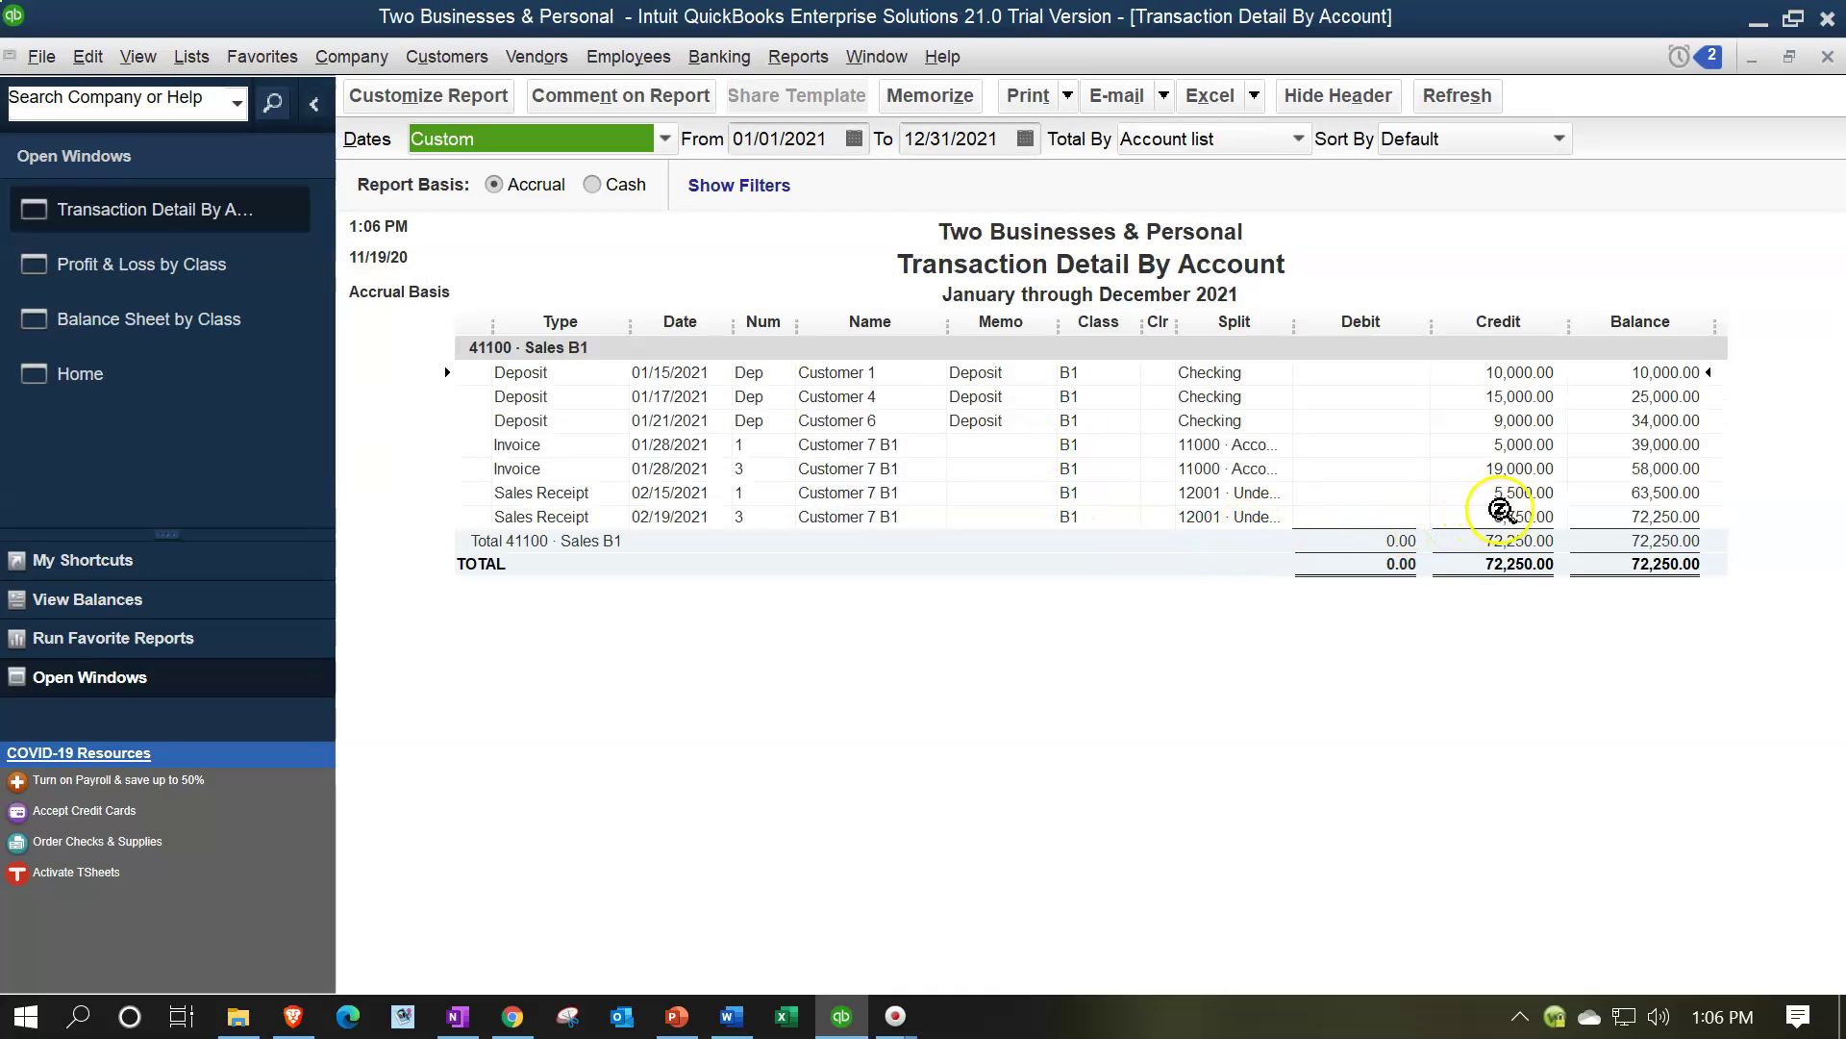
pyautogui.click(1502, 510)
pyautogui.click(1827, 56)
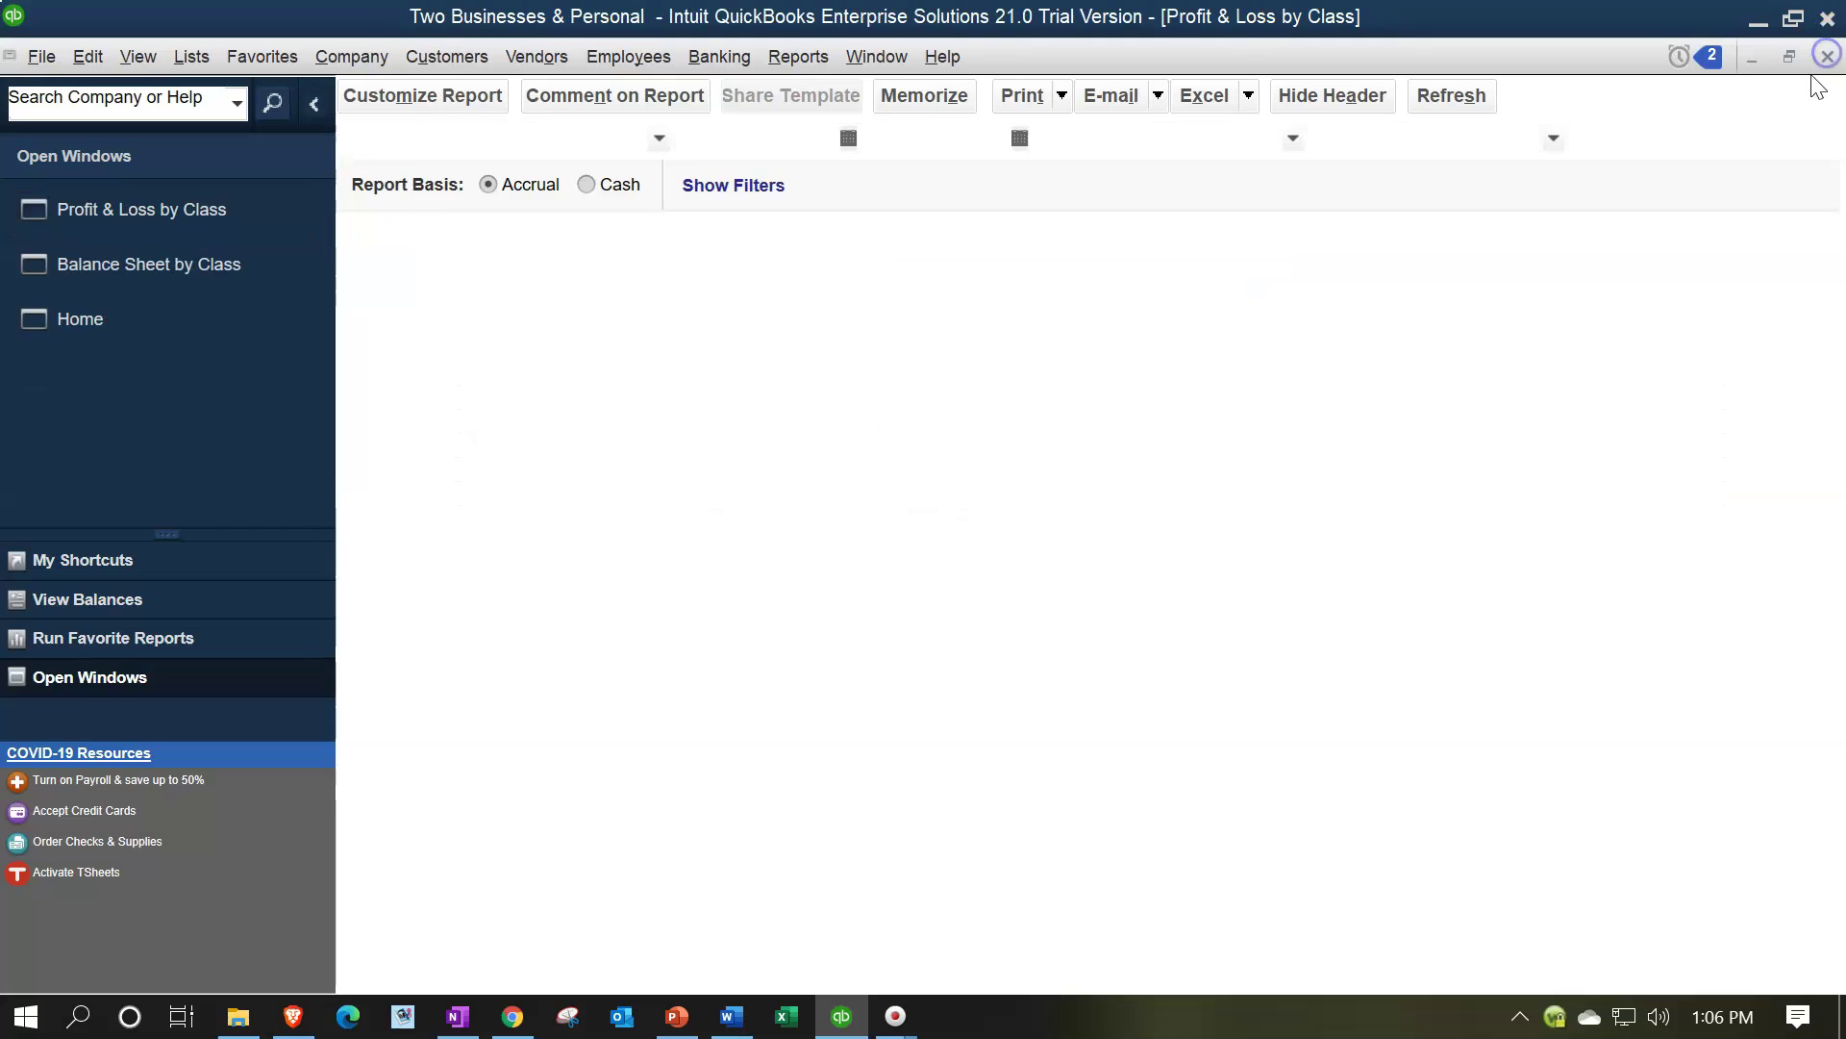
pyautogui.doubleClick(1140, 425)
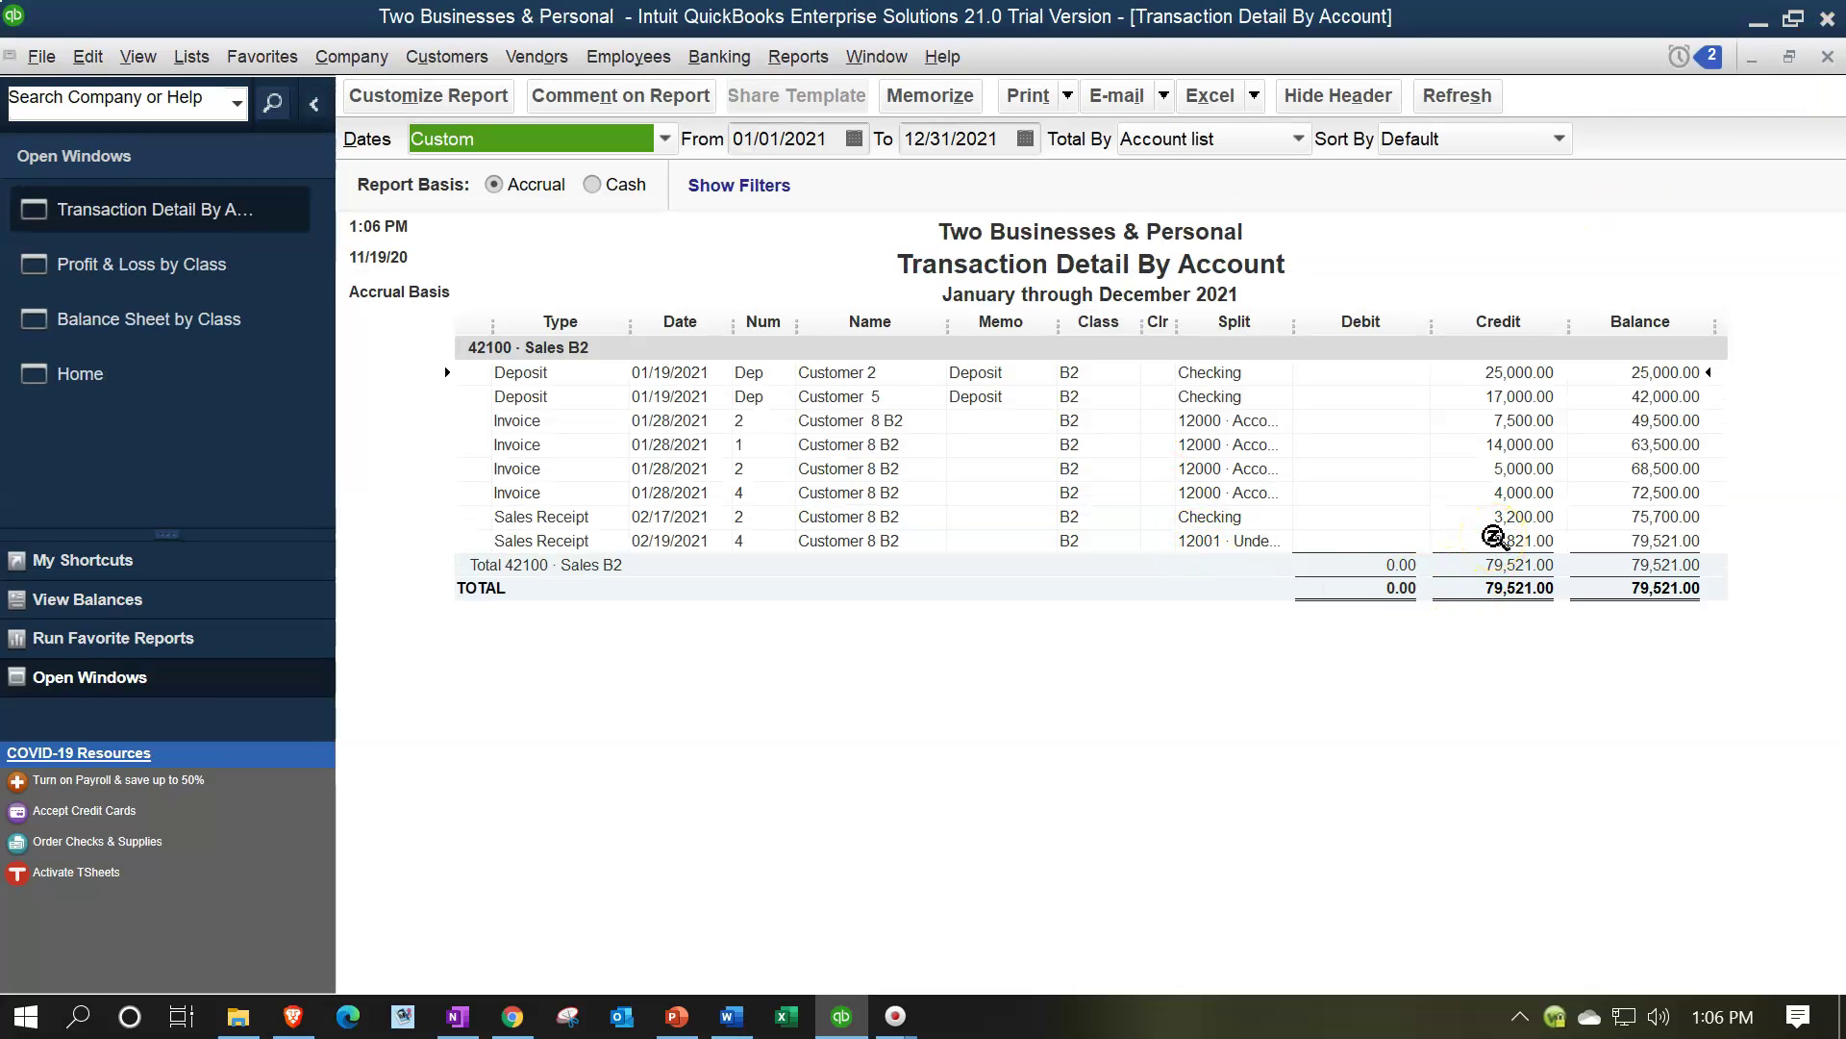
pyautogui.click(1493, 539)
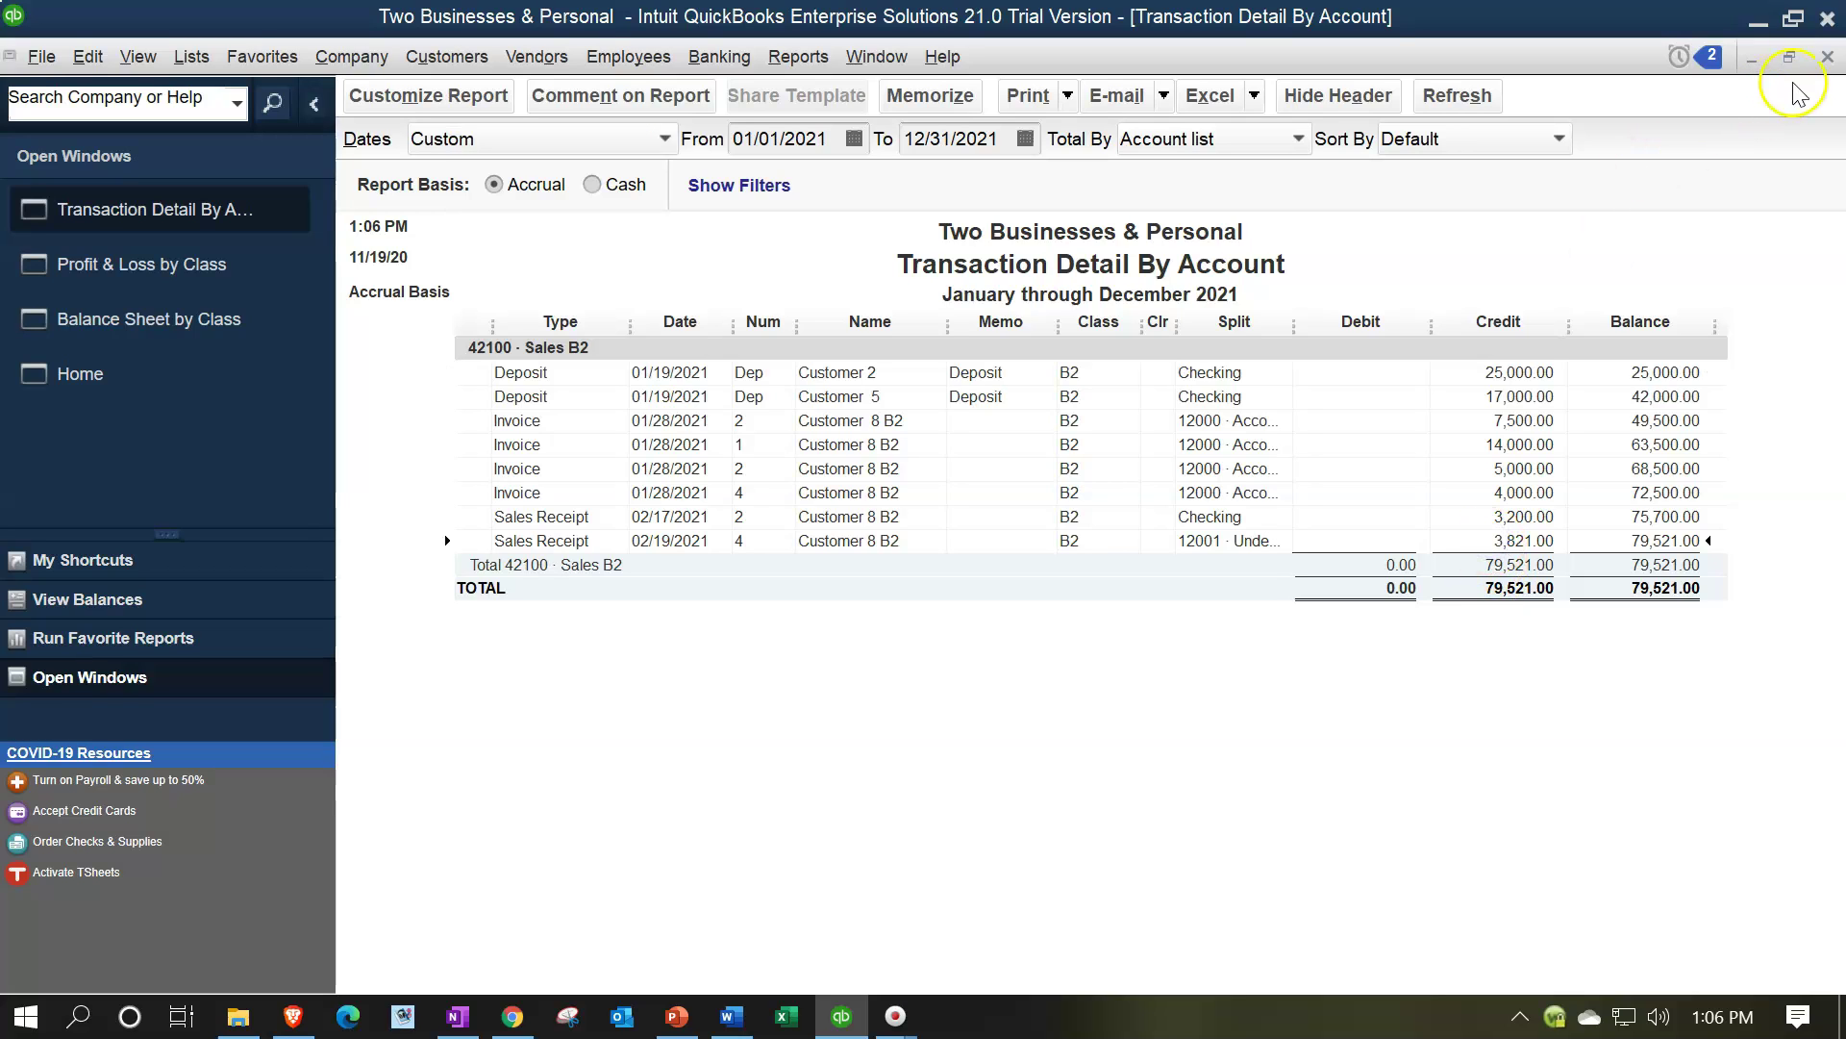
pyautogui.click(1827, 56)
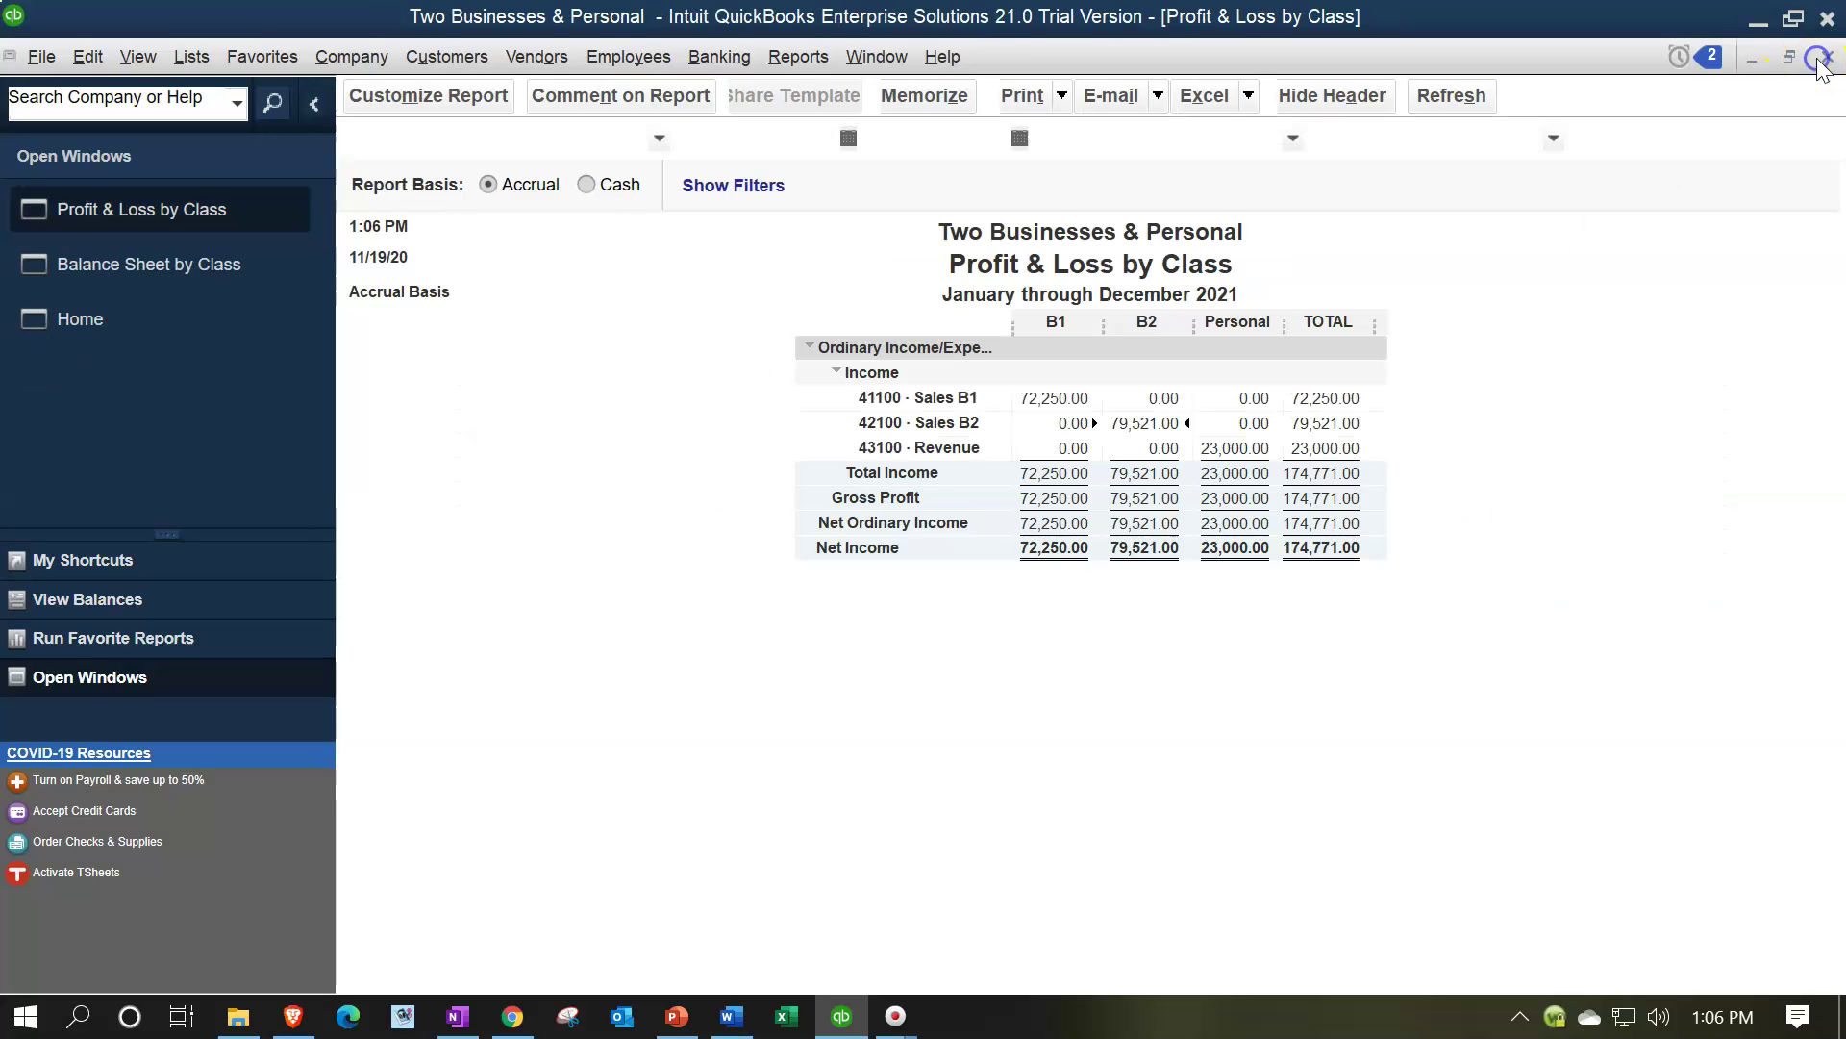
pyautogui.click(165, 275)
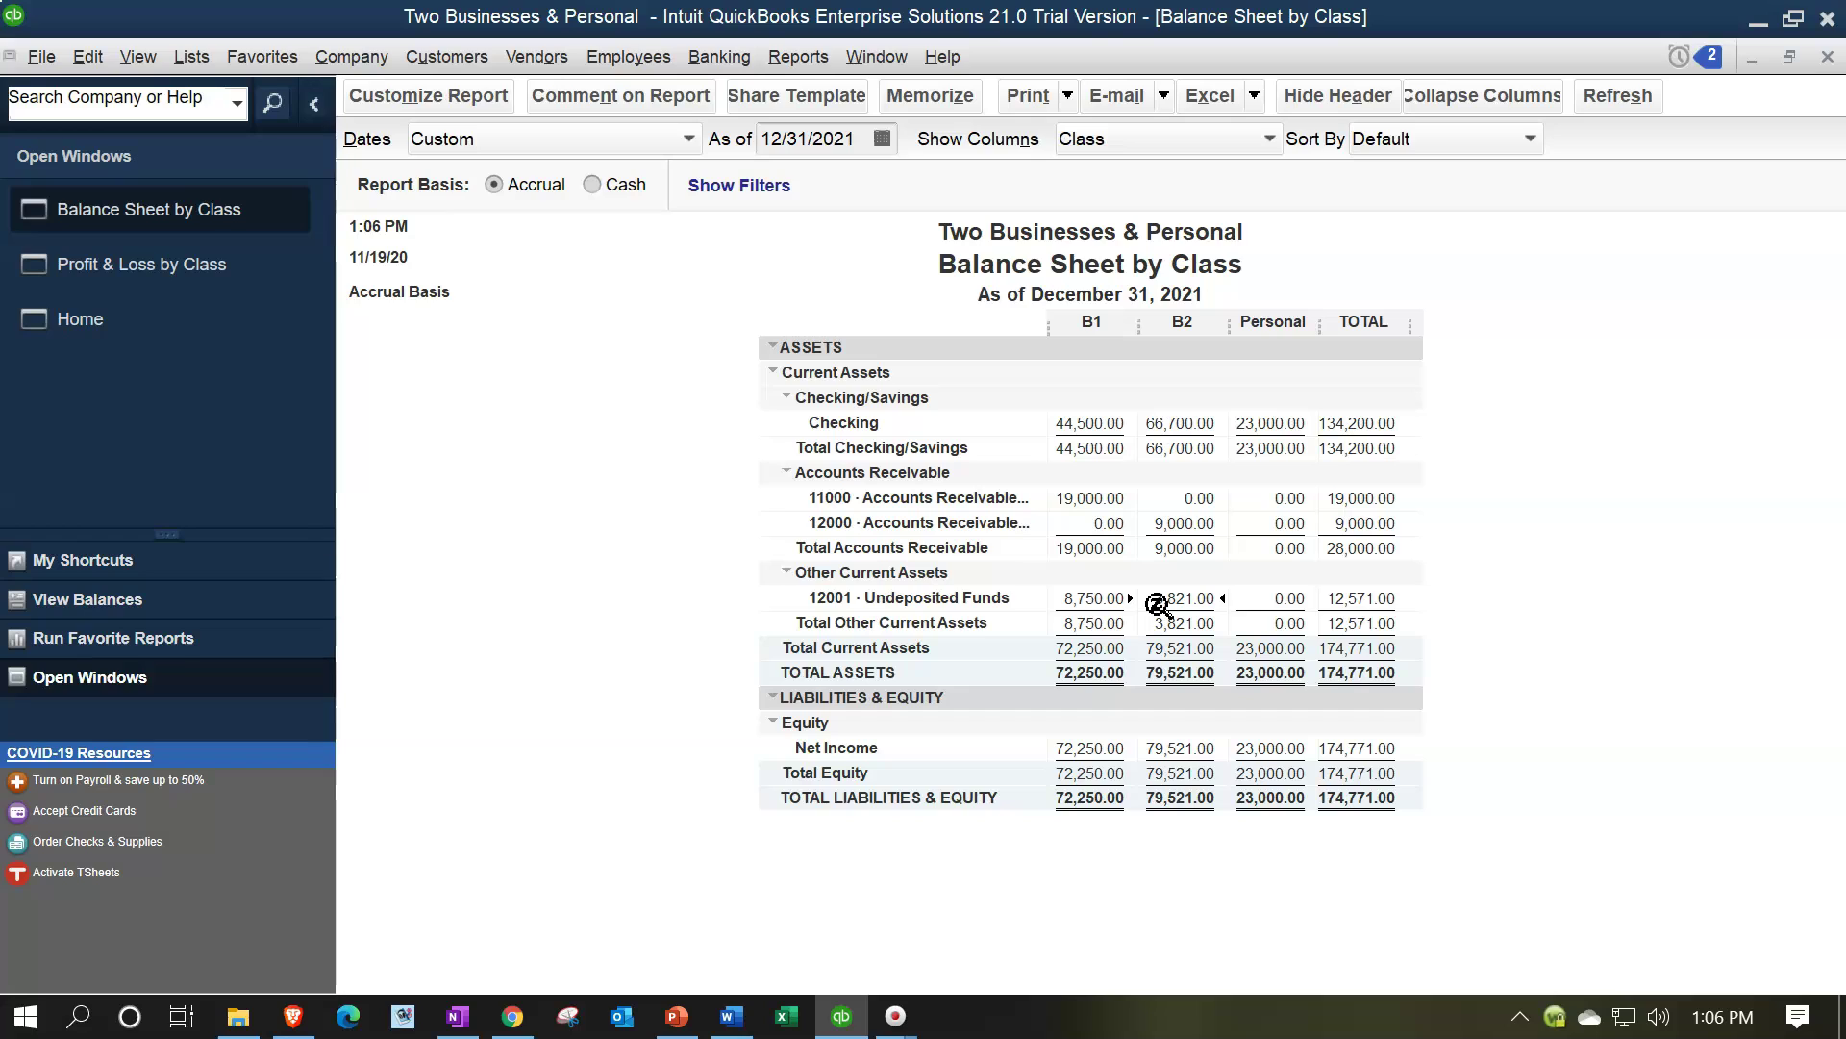
pyautogui.click(1113, 446)
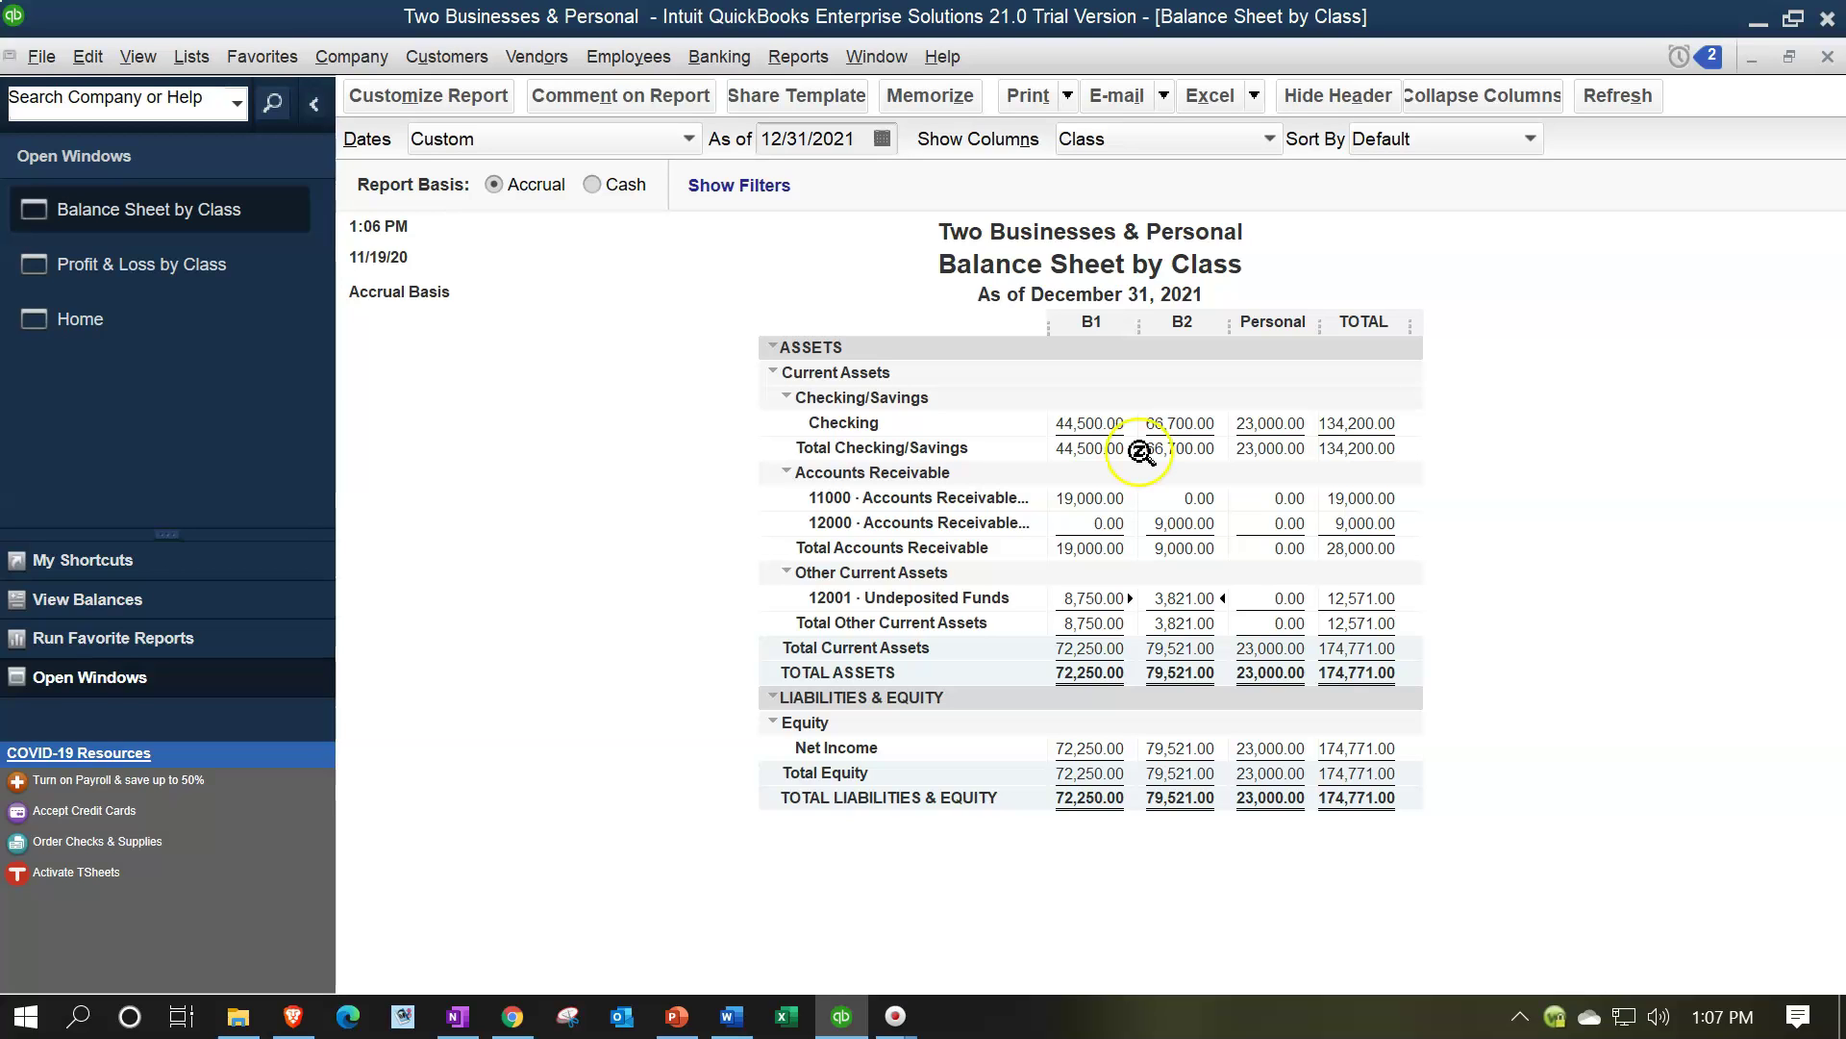
# Record a deposit of the Customer 7 B1 sales receipt payment to Checking, accepting the future date and continuing to a new deposit
pyautogui.click(108, 329)
pyautogui.click(107, 326)
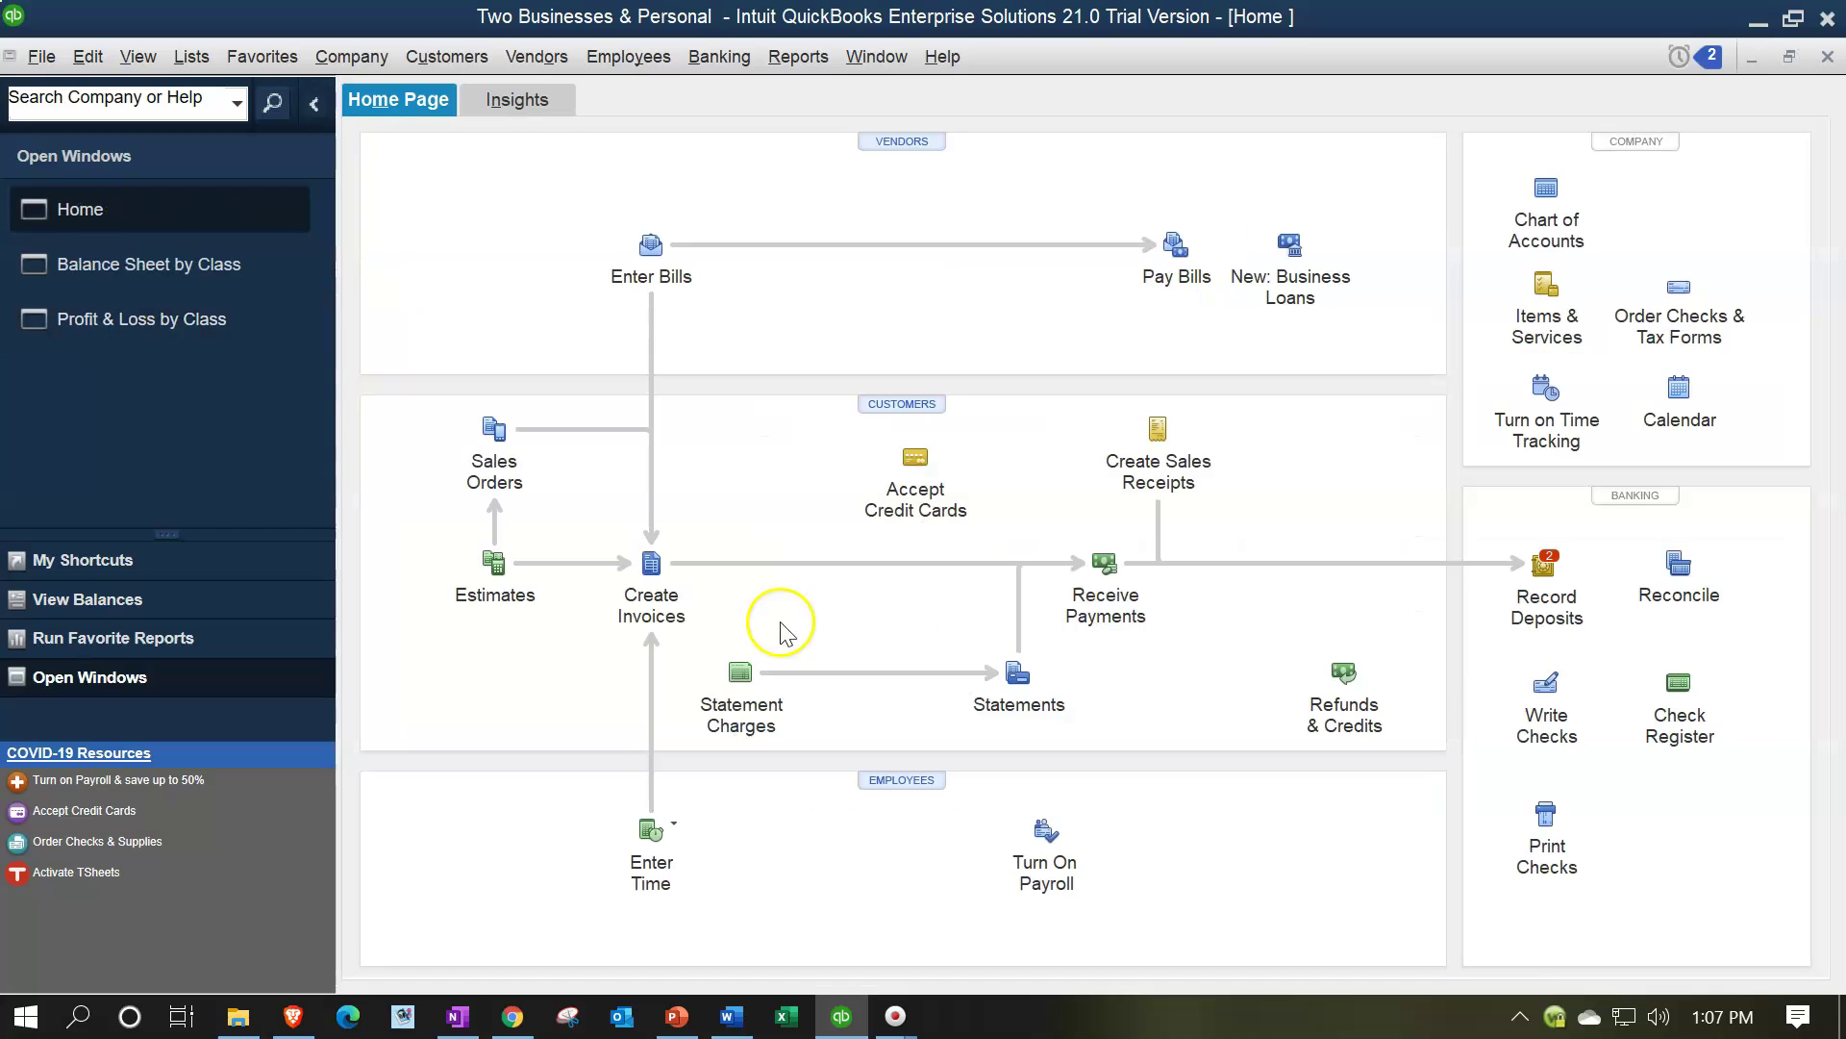
pyautogui.click(1535, 625)
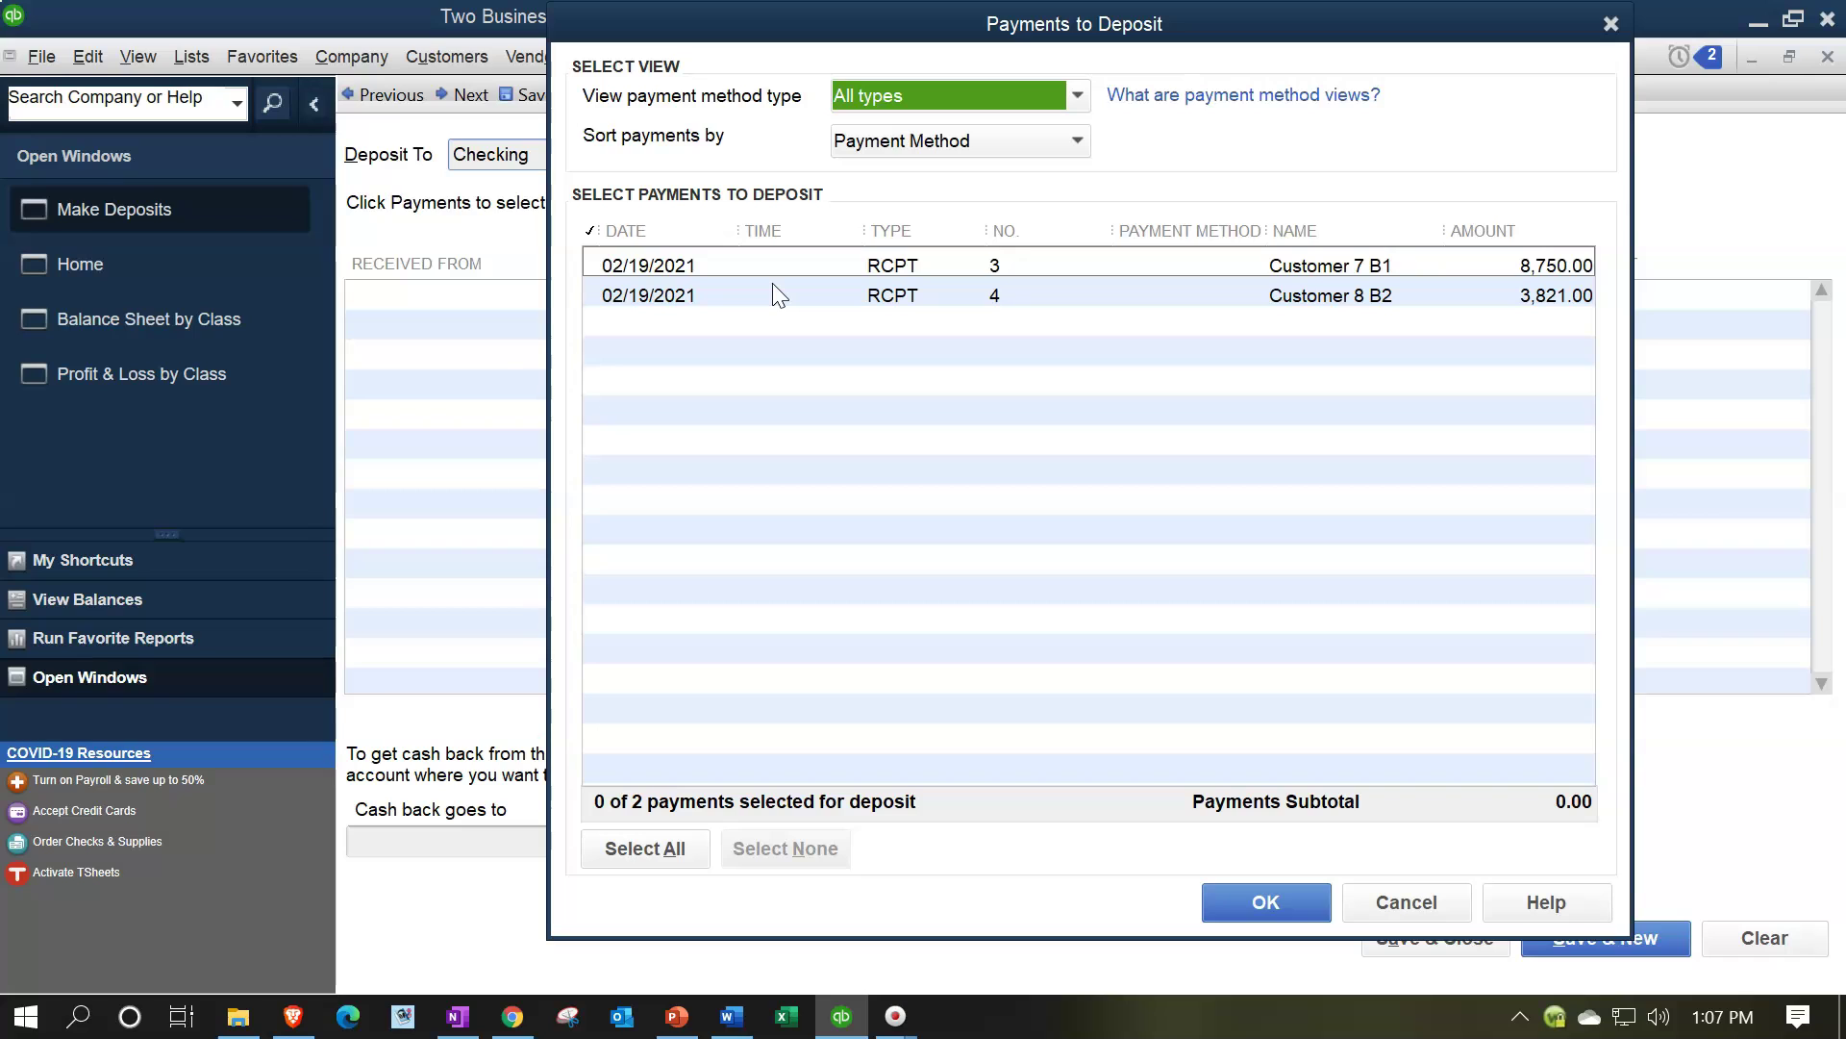
pyautogui.click(592, 264)
pyautogui.click(1265, 902)
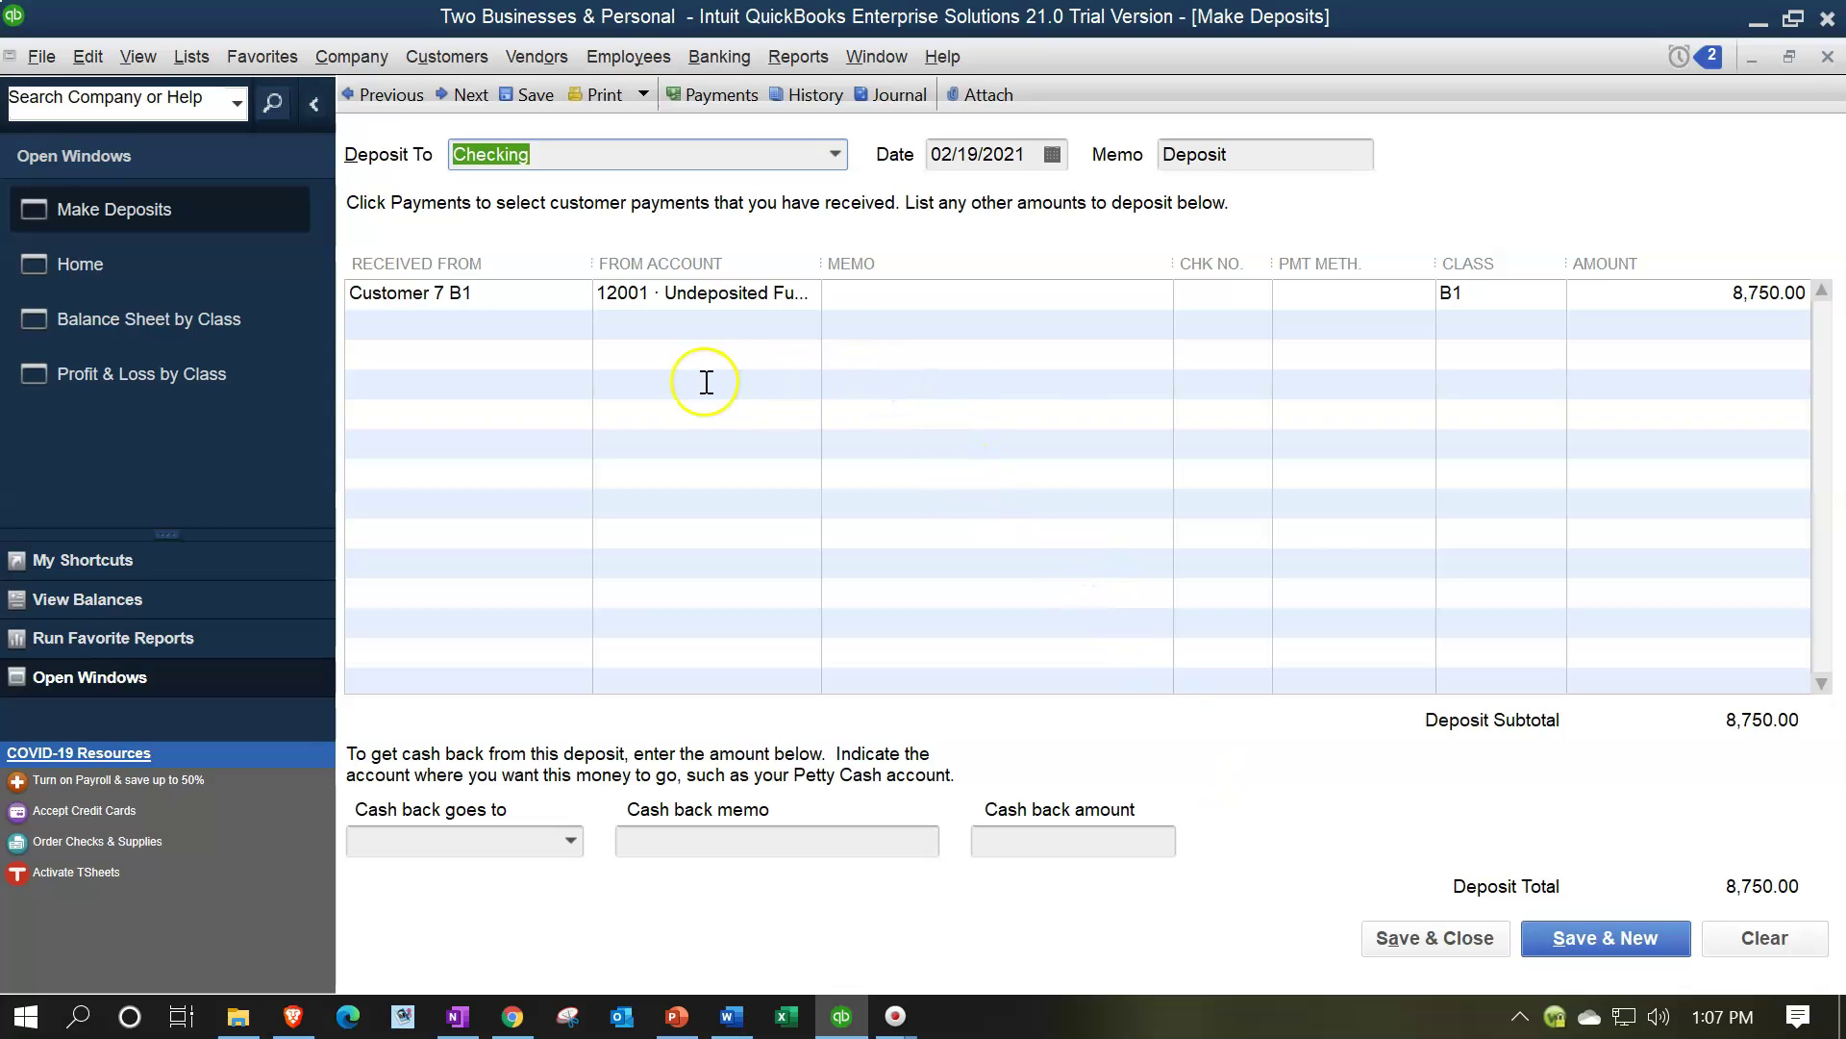
pyautogui.click(1574, 941)
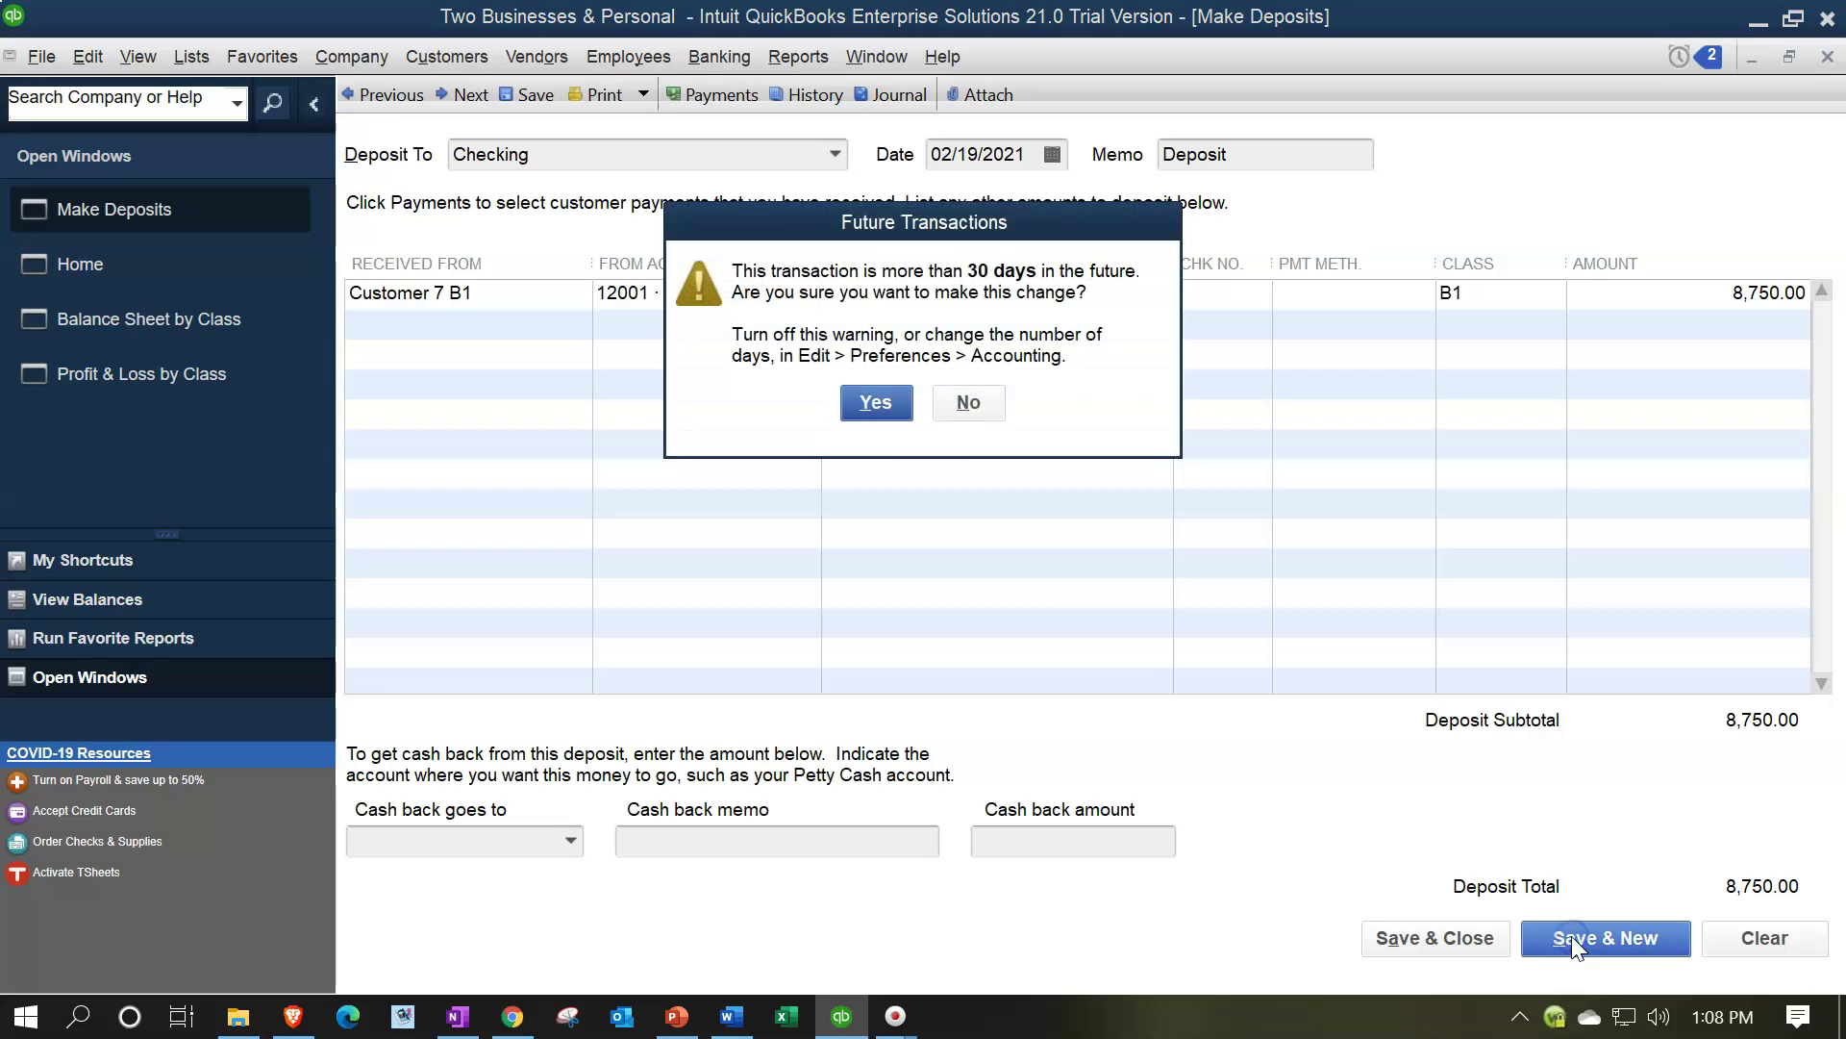
pyautogui.click(873, 404)
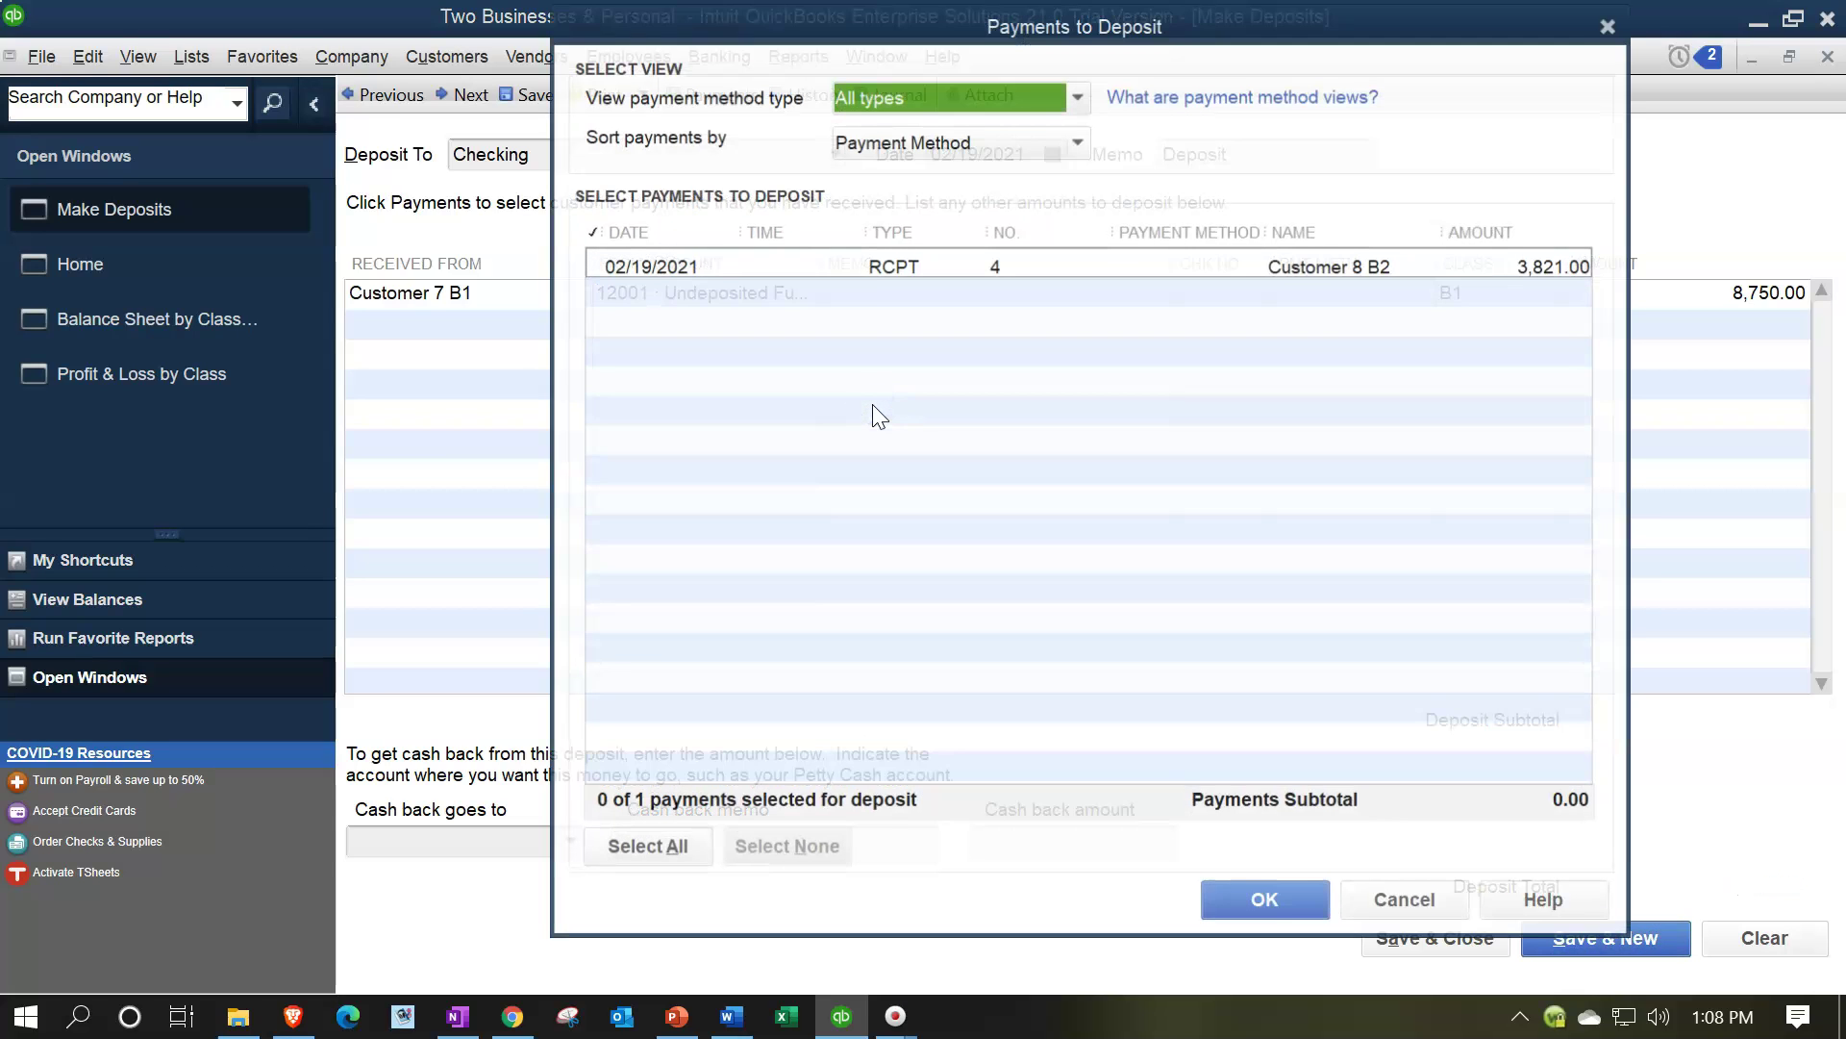
# Deposit the Customer 8 B2 sales receipt payment to Checking, save it with the future date accepted, and close the deposit form
pyautogui.click(607, 259)
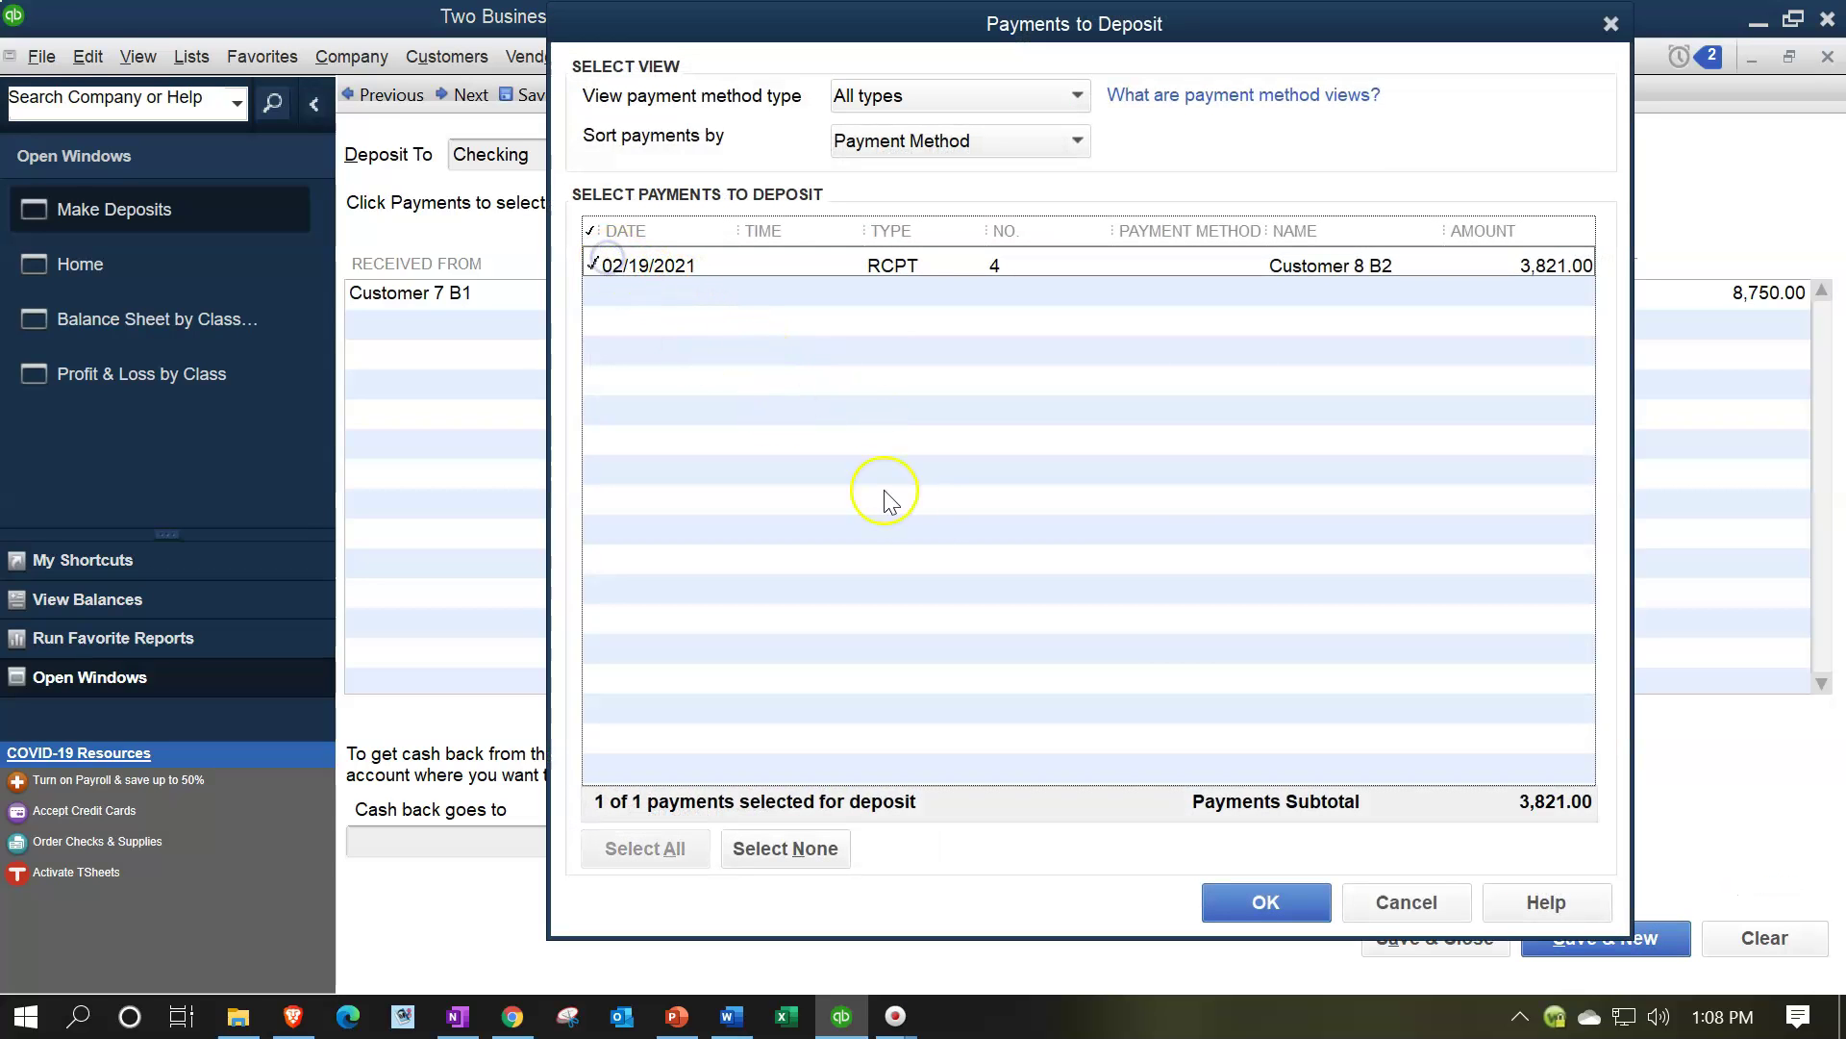
pyautogui.click(1290, 898)
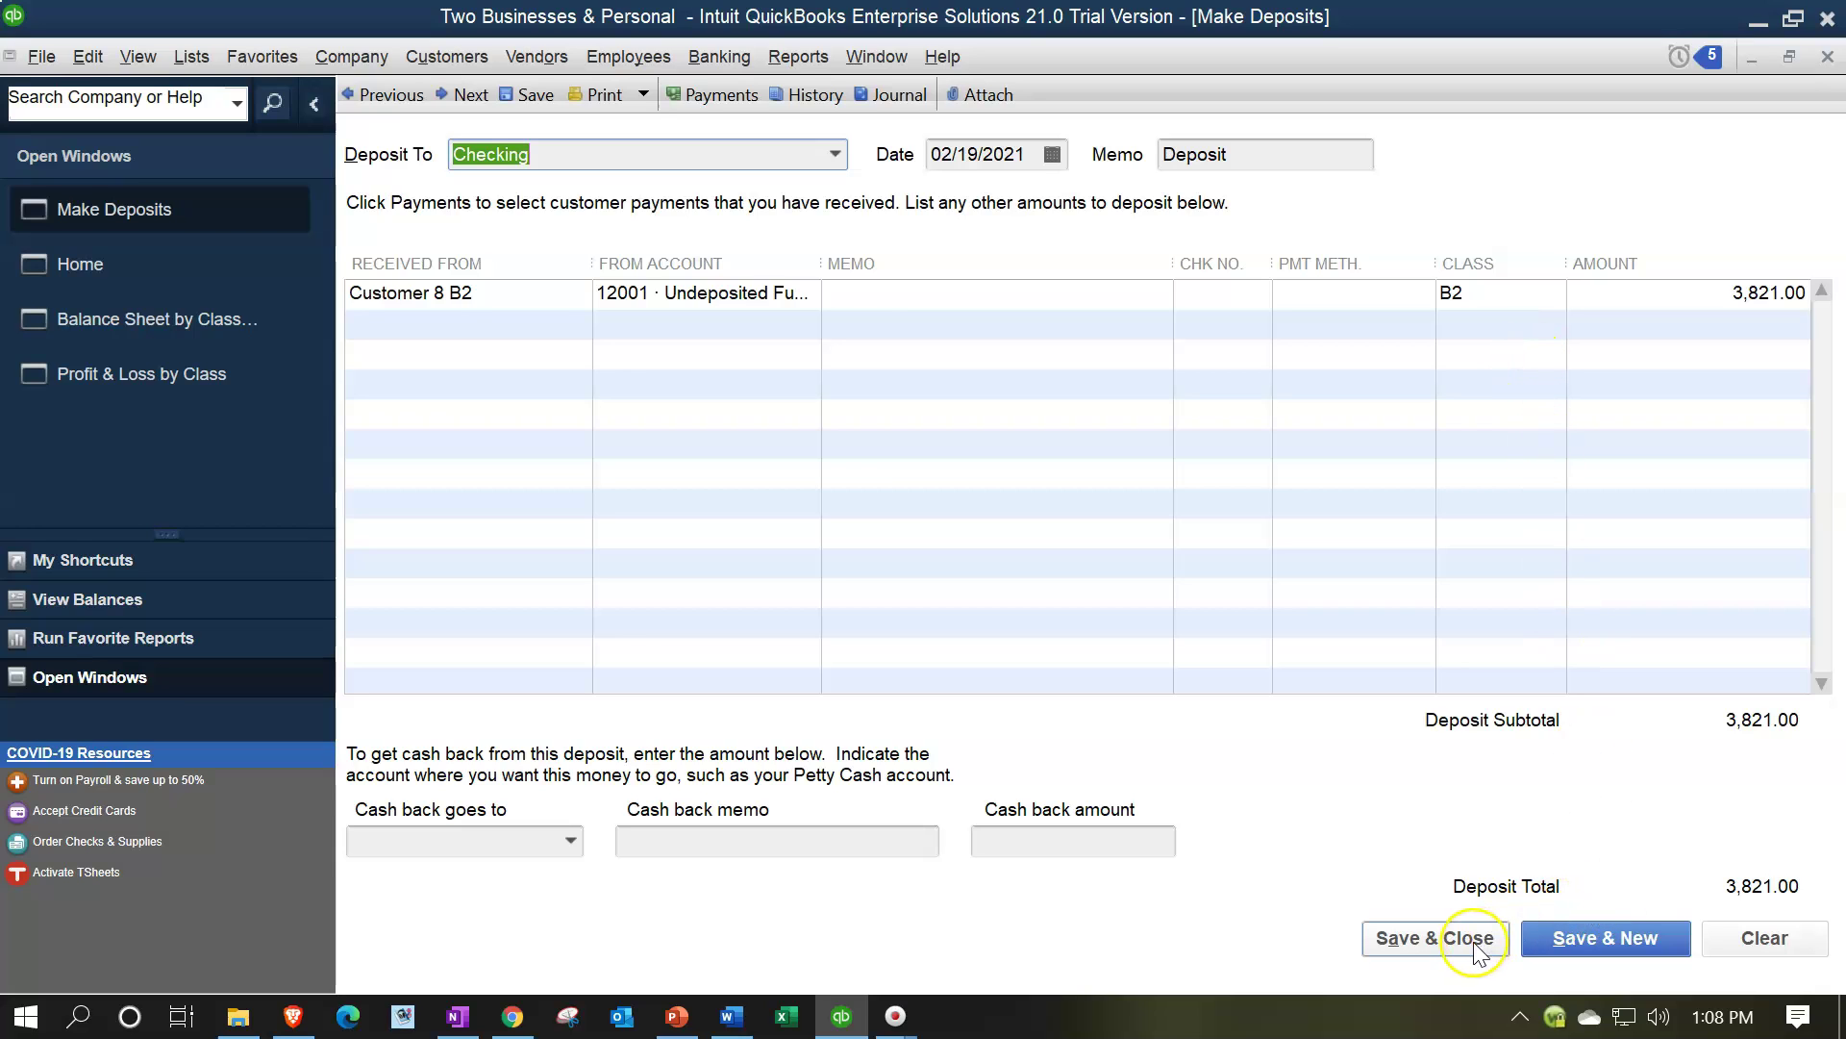
pyautogui.click(1570, 940)
pyautogui.click(907, 406)
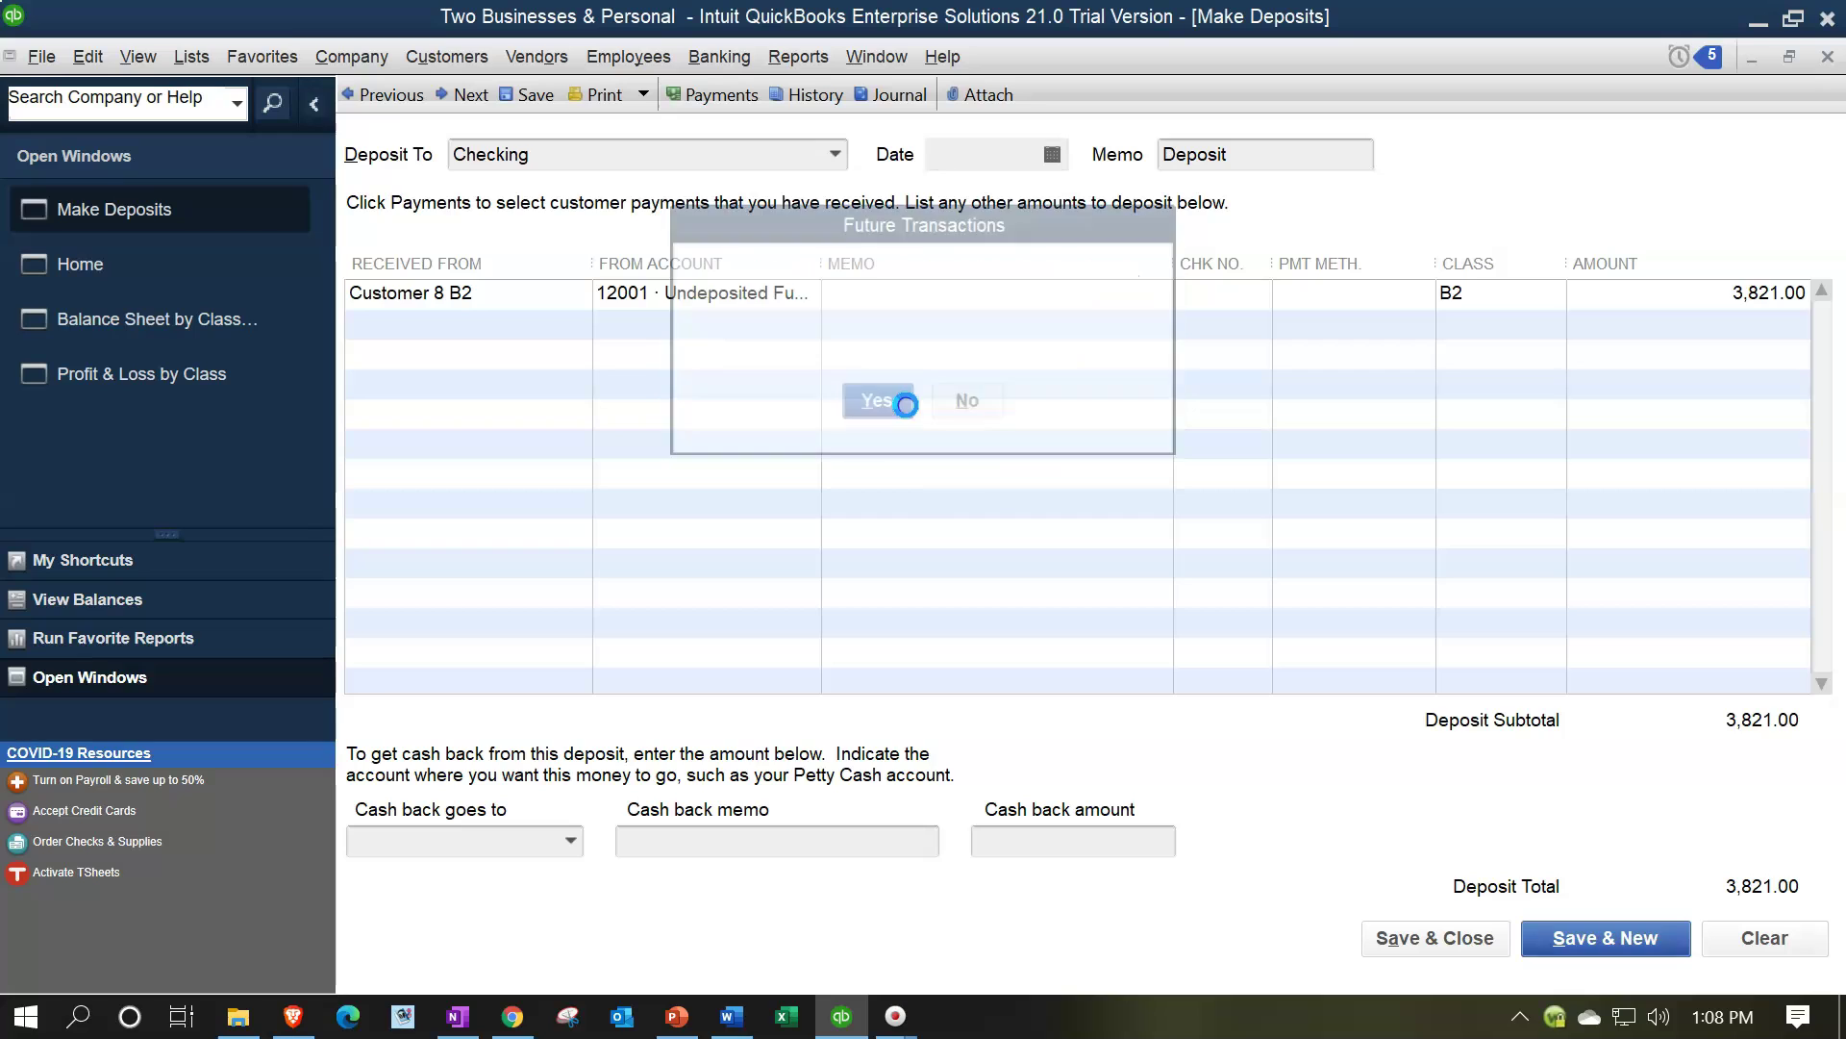
pyautogui.click(1828, 56)
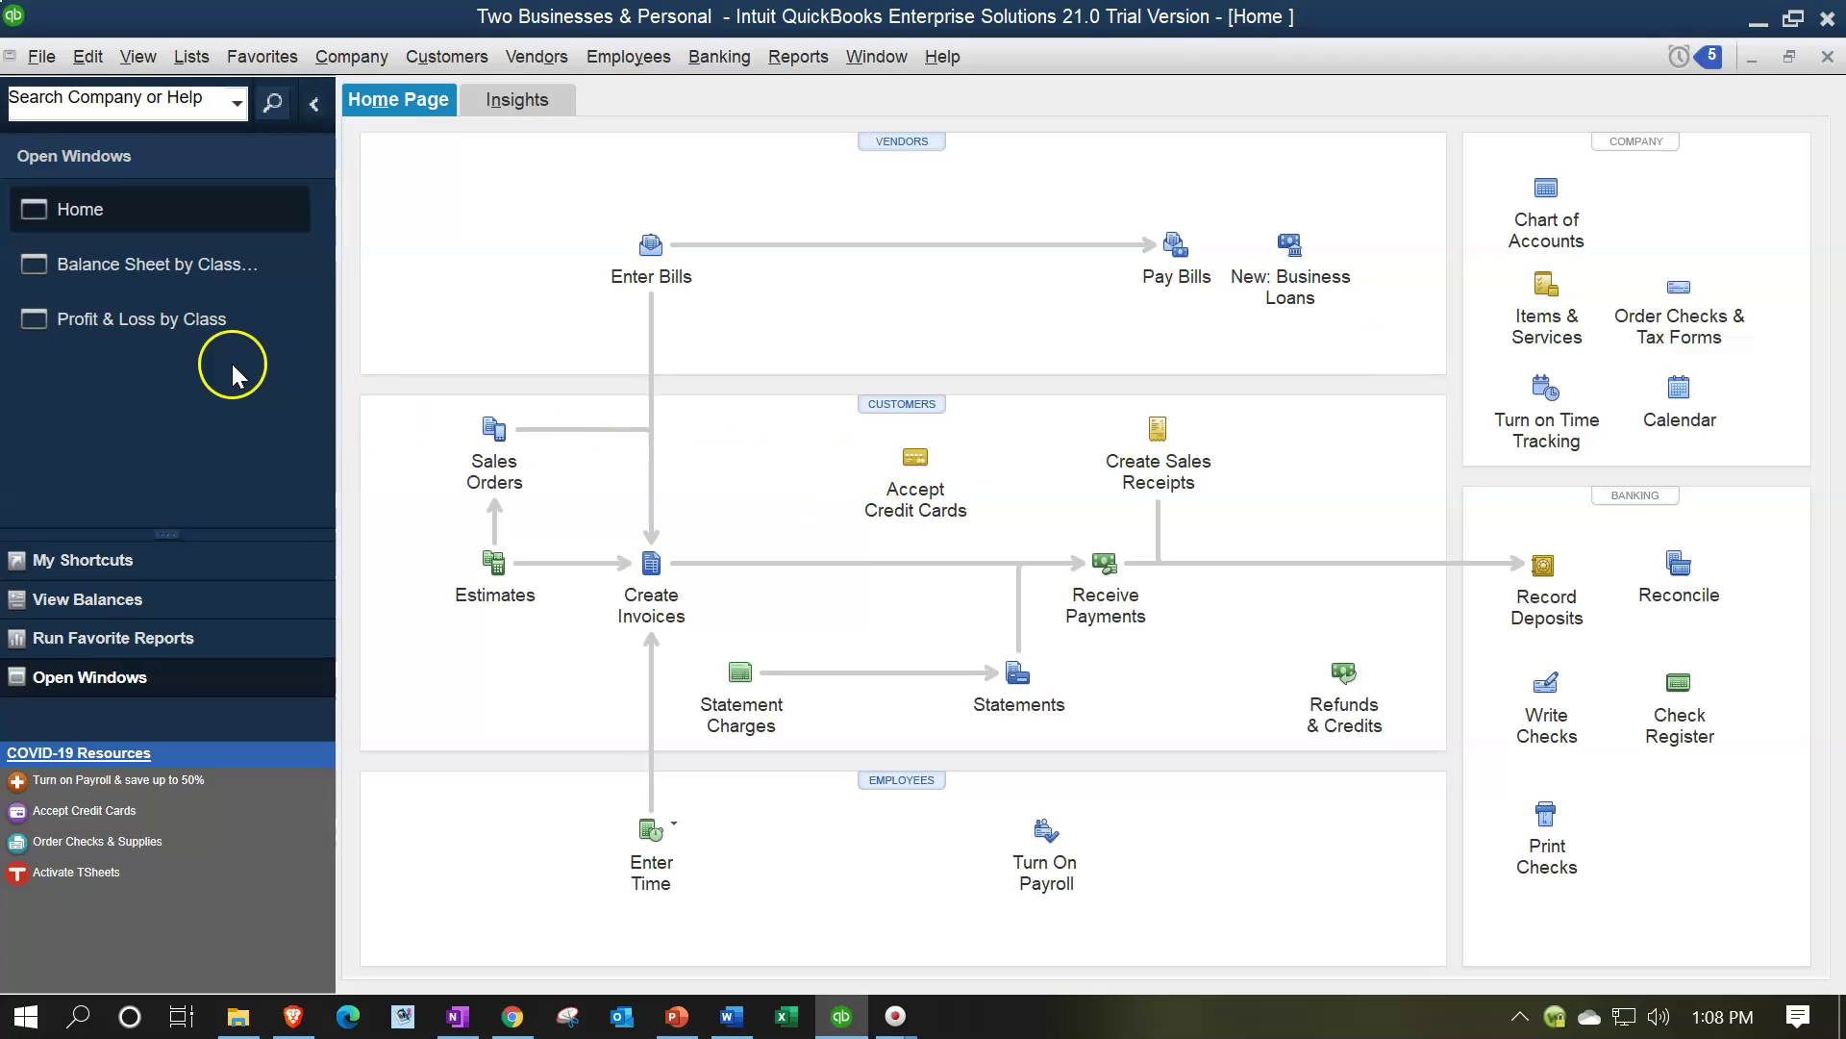
# Examine the transactions behind the B1 and B2 Checking balances on the Balance Sheet by Class
pyautogui.click(125, 275)
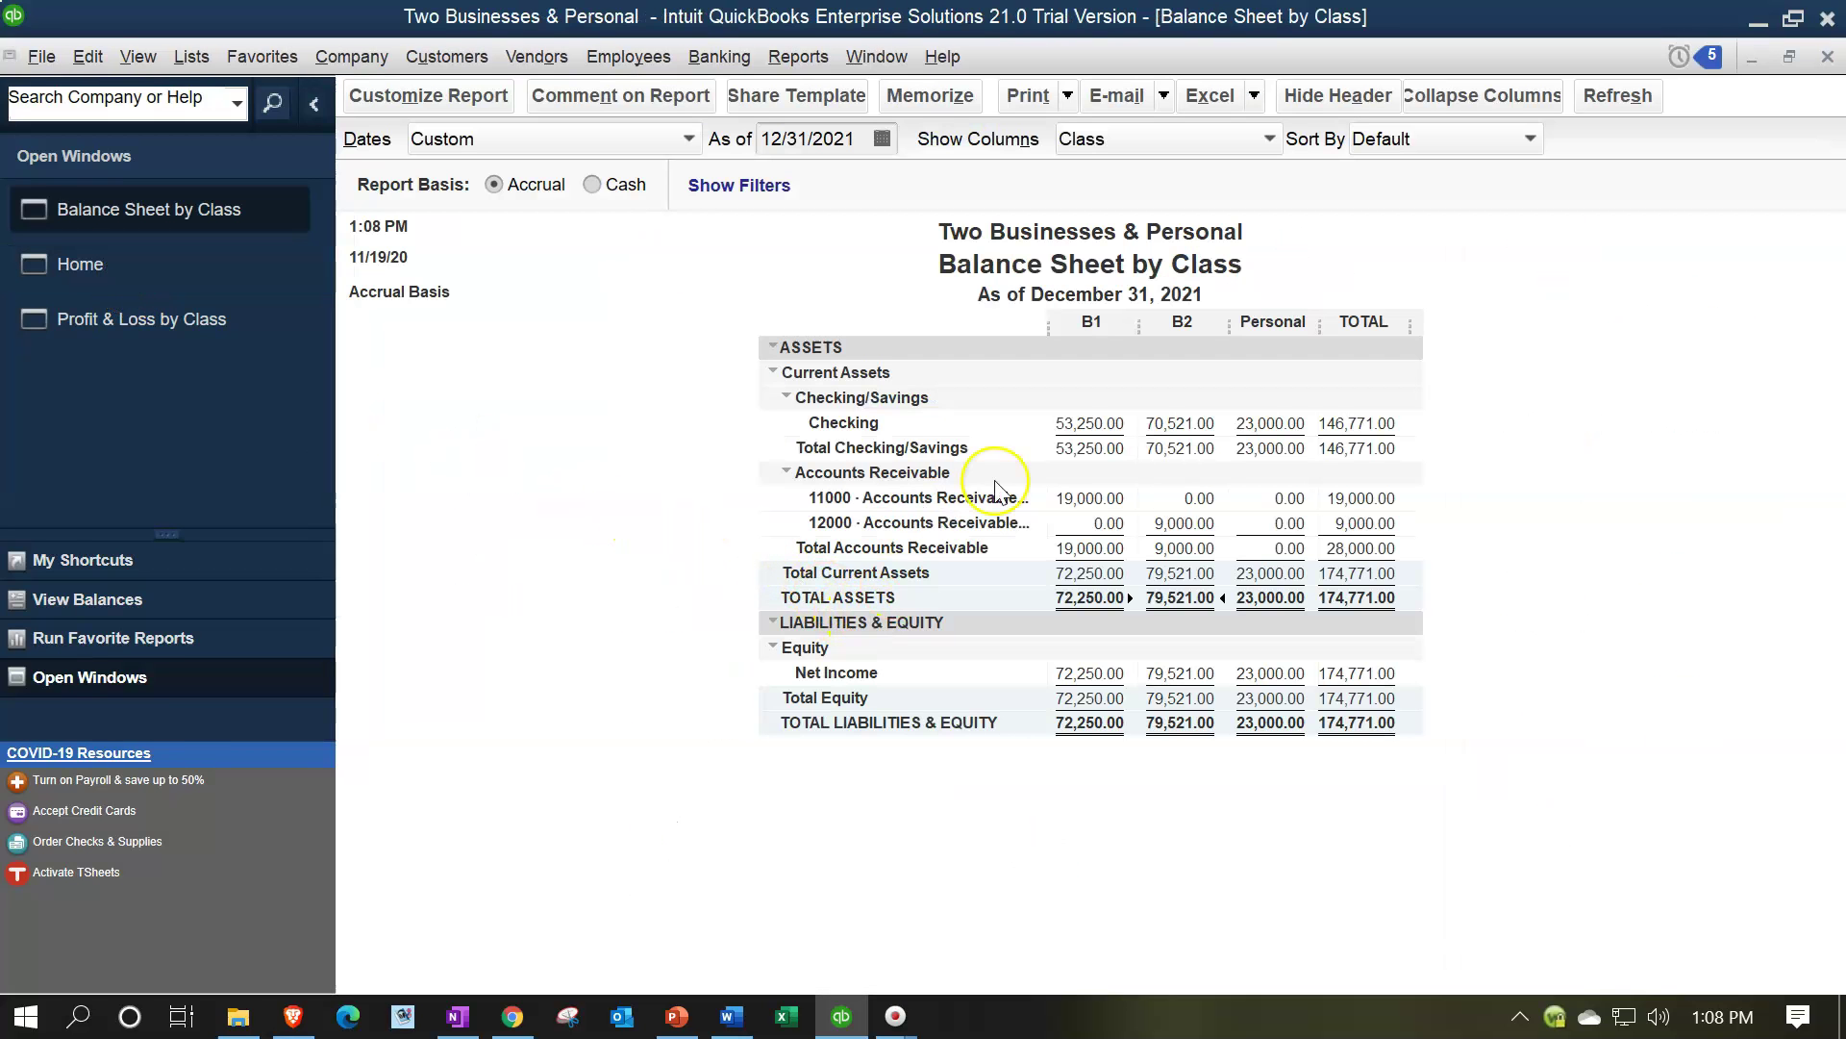
pyautogui.doubleClick(1097, 432)
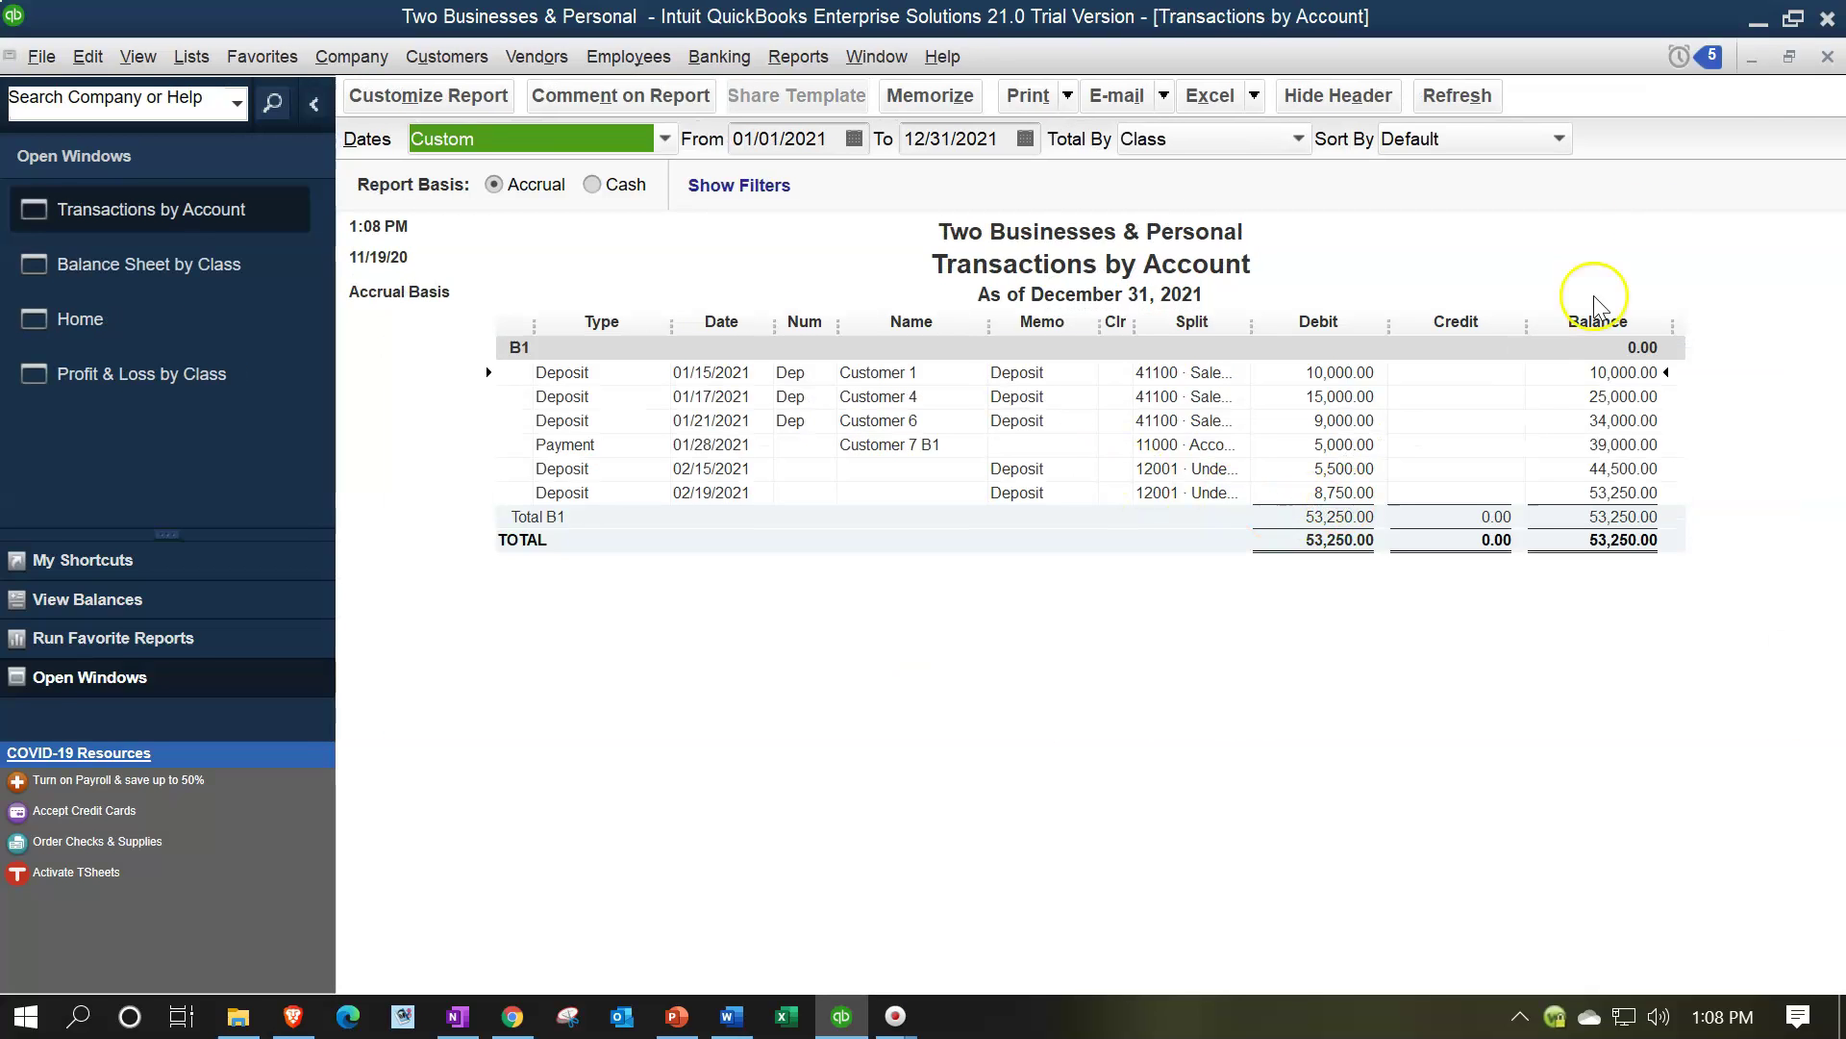
pyautogui.click(1827, 57)
pyautogui.doubleClick(1169, 423)
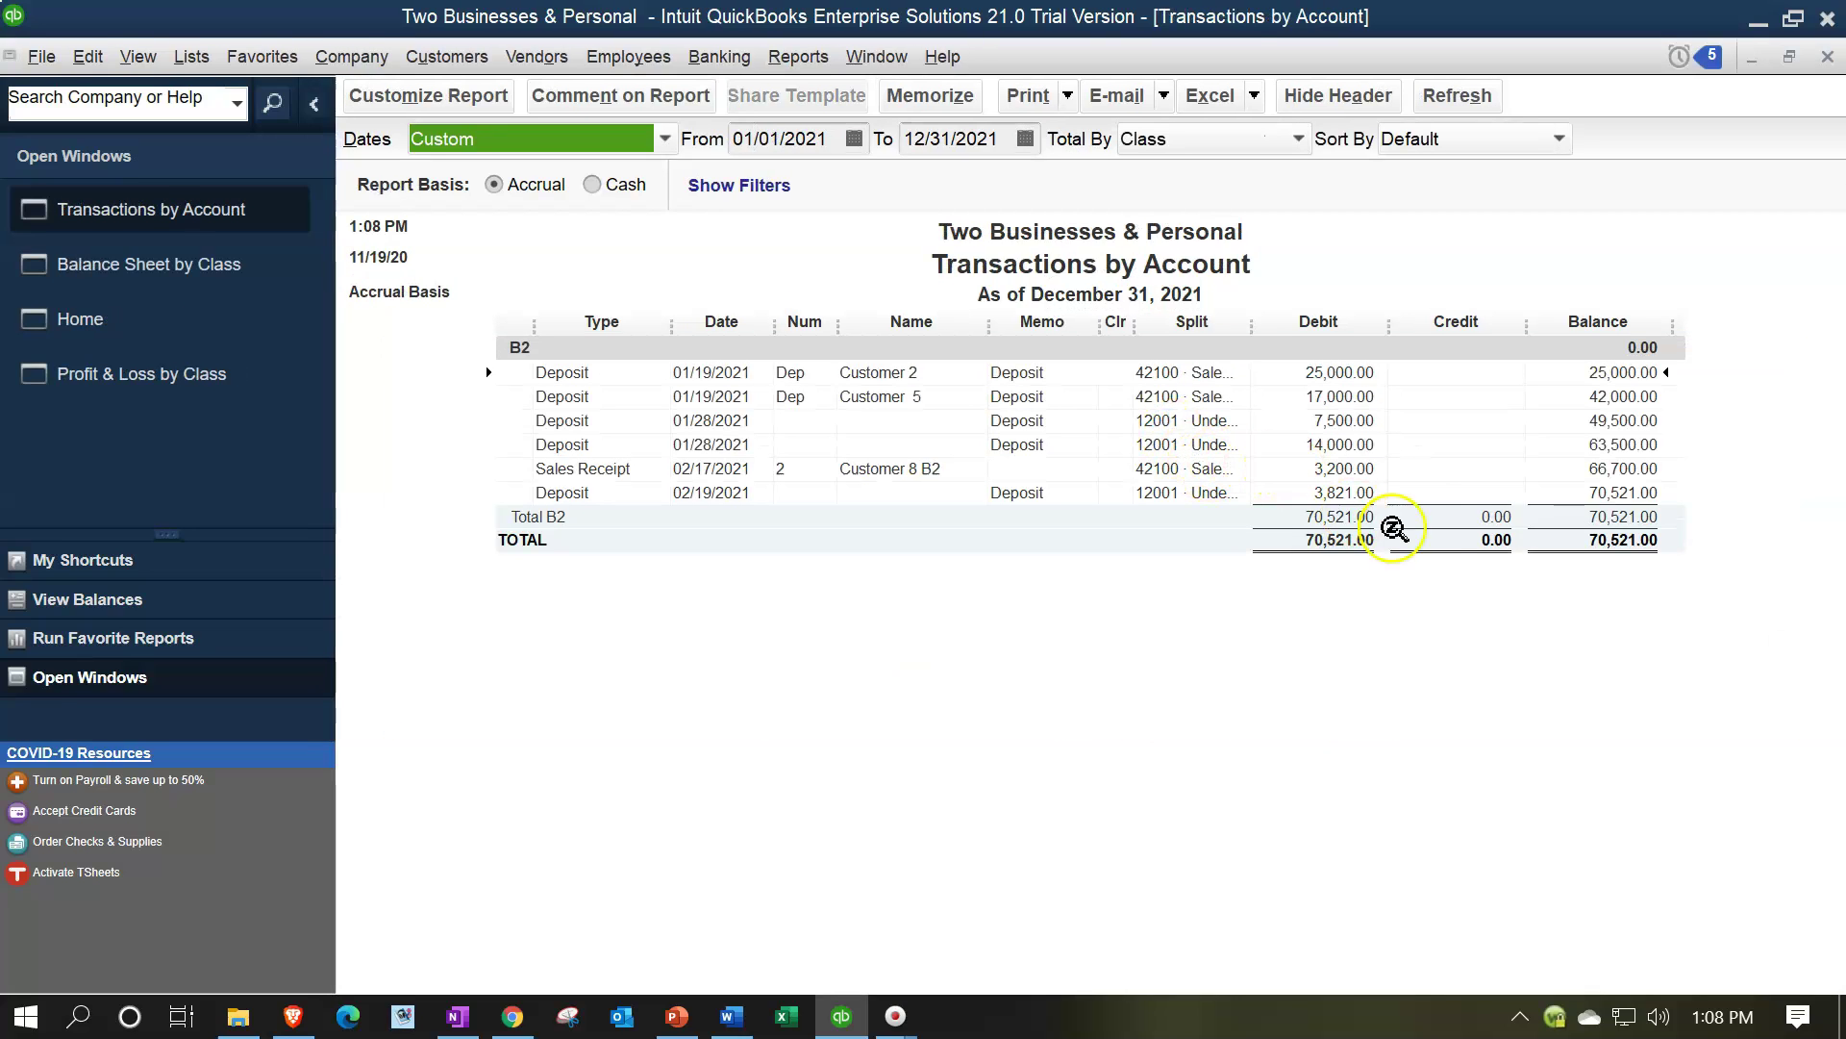
pyautogui.click(1827, 57)
pyautogui.click(143, 273)
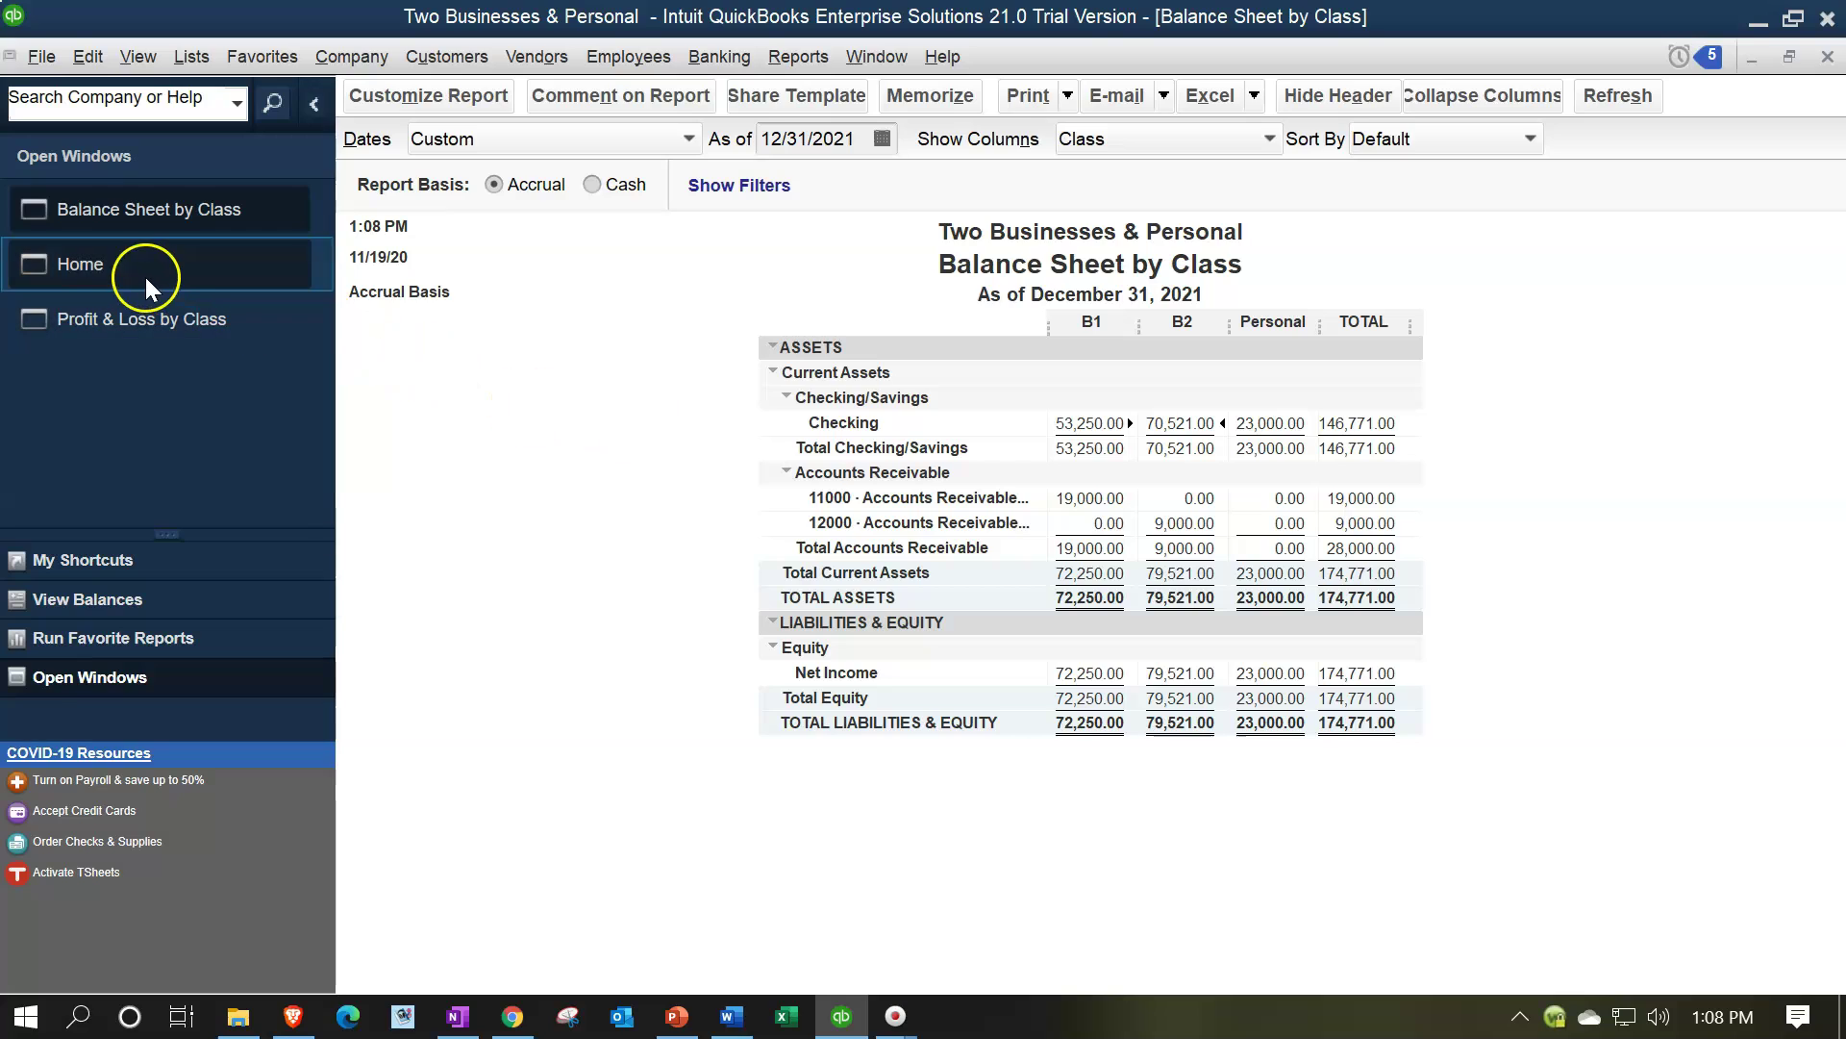